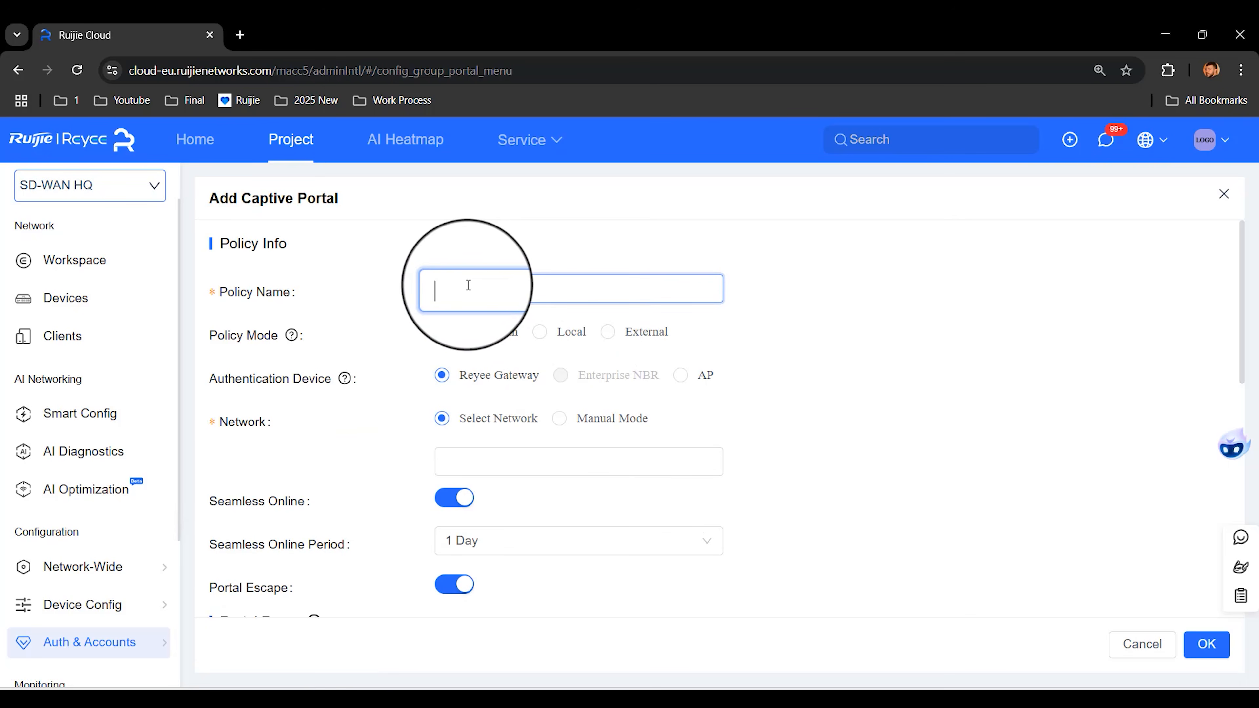
Step: Enter 'First' as the captive portal policy name
{"action": "type", "text": "First"}
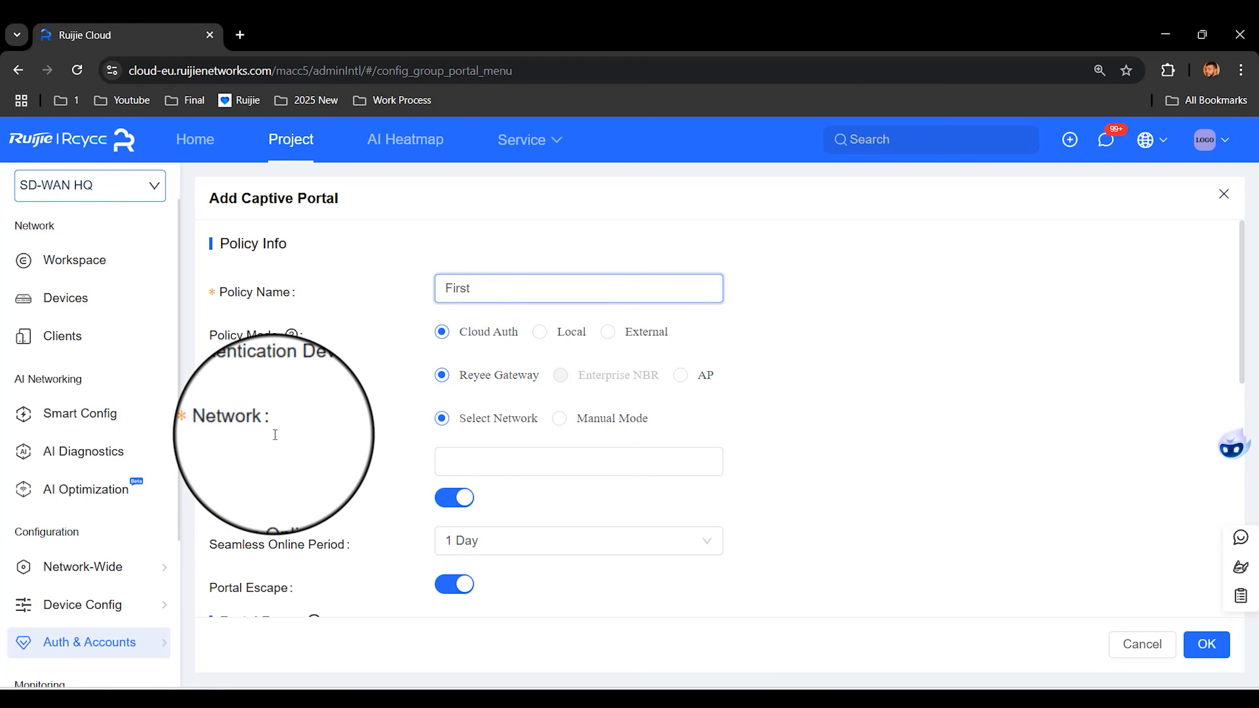
{"action": "left_click", "coordinate": [517, 467]}
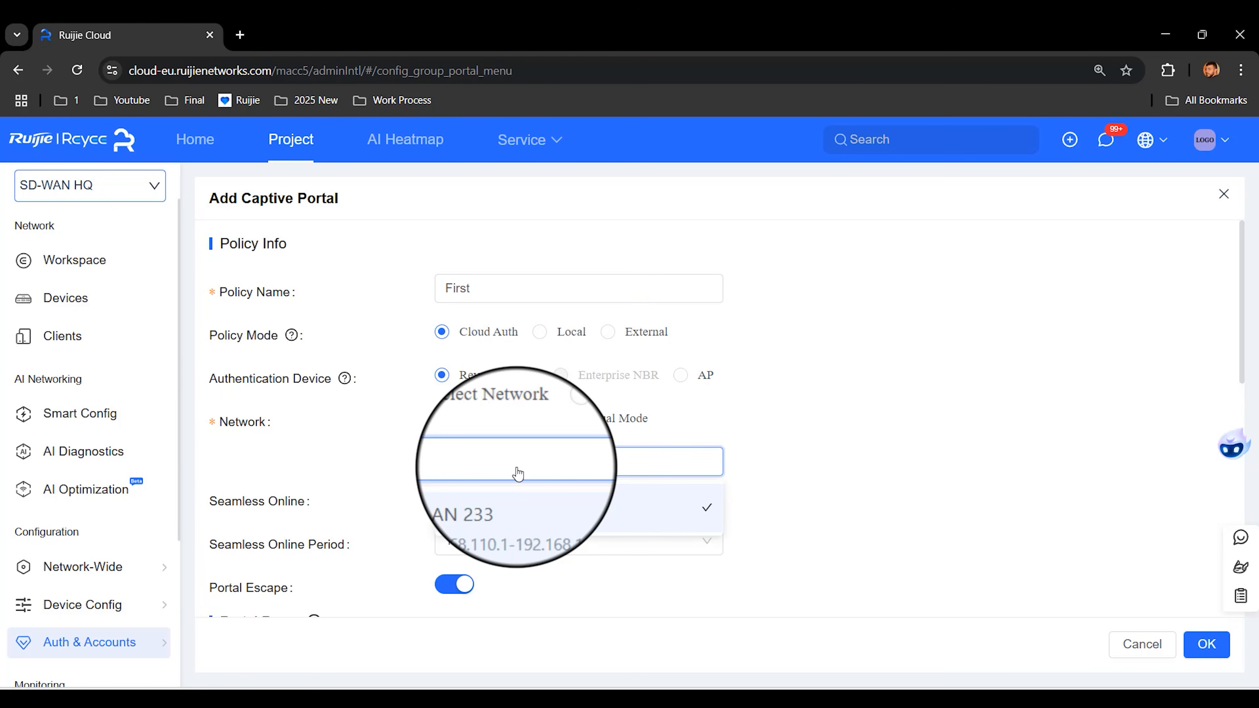
Step: Bind the policy to VLAN 233, use AP as authentication device, and find no SSIDs available
{"action": "left_click", "coordinate": [513, 514]}
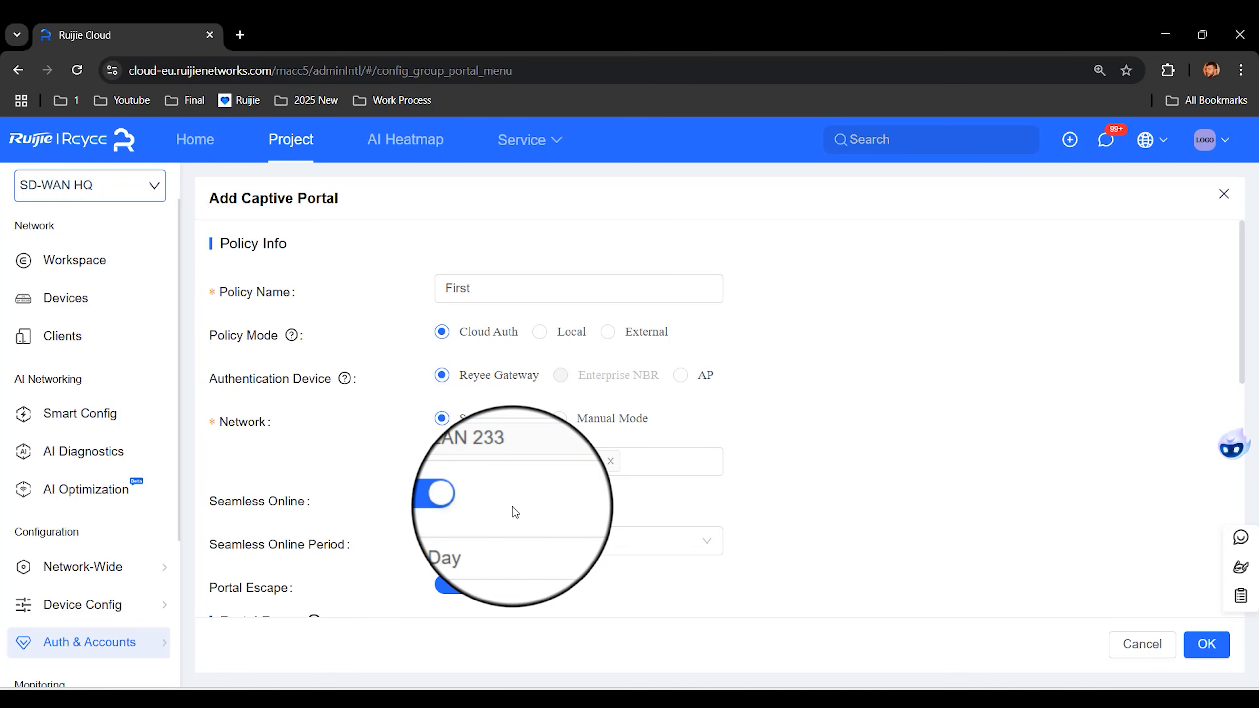
{"action": "left_click", "coordinate": [680, 375]}
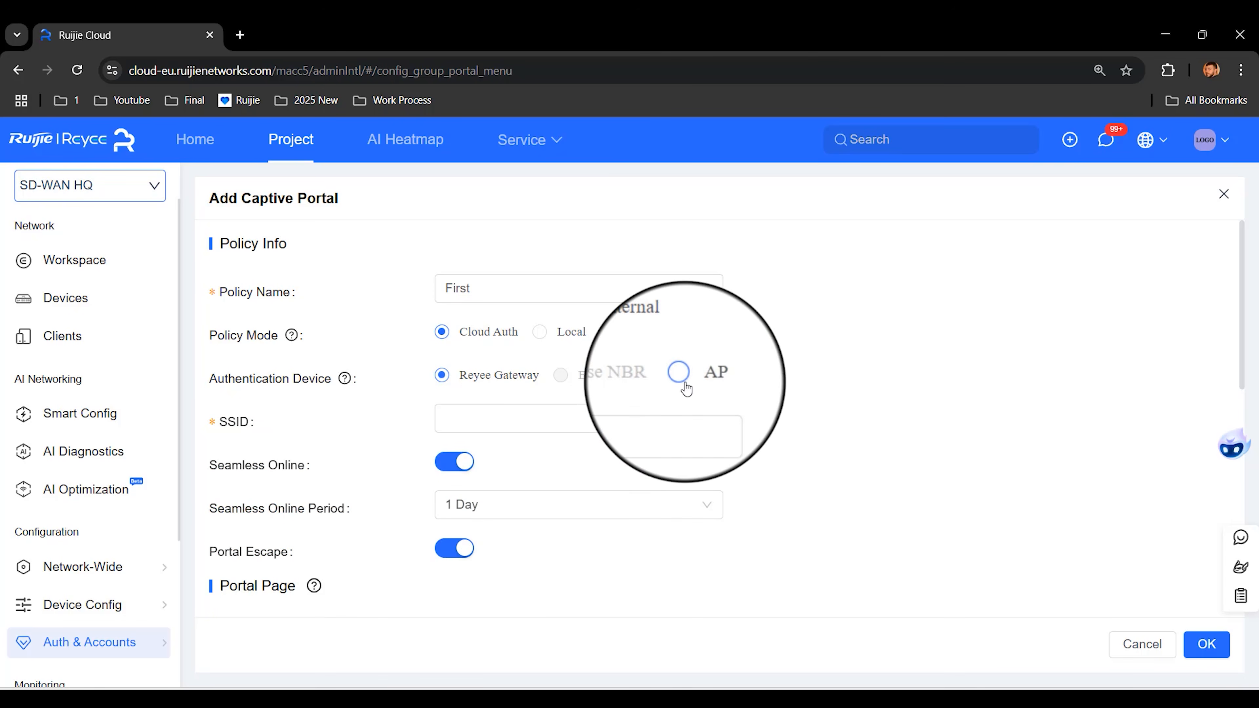
{"action": "left_click", "coordinate": [590, 415]}
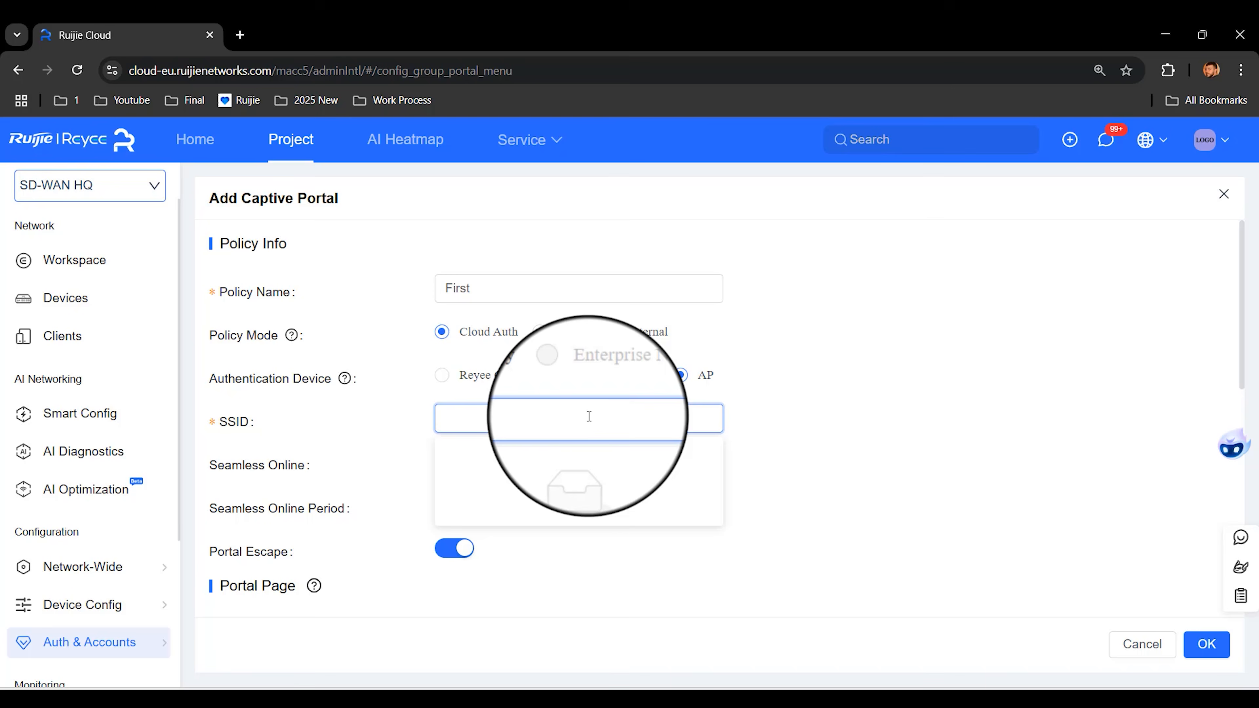
{"action": "left_click", "coordinate": [110, 602]}
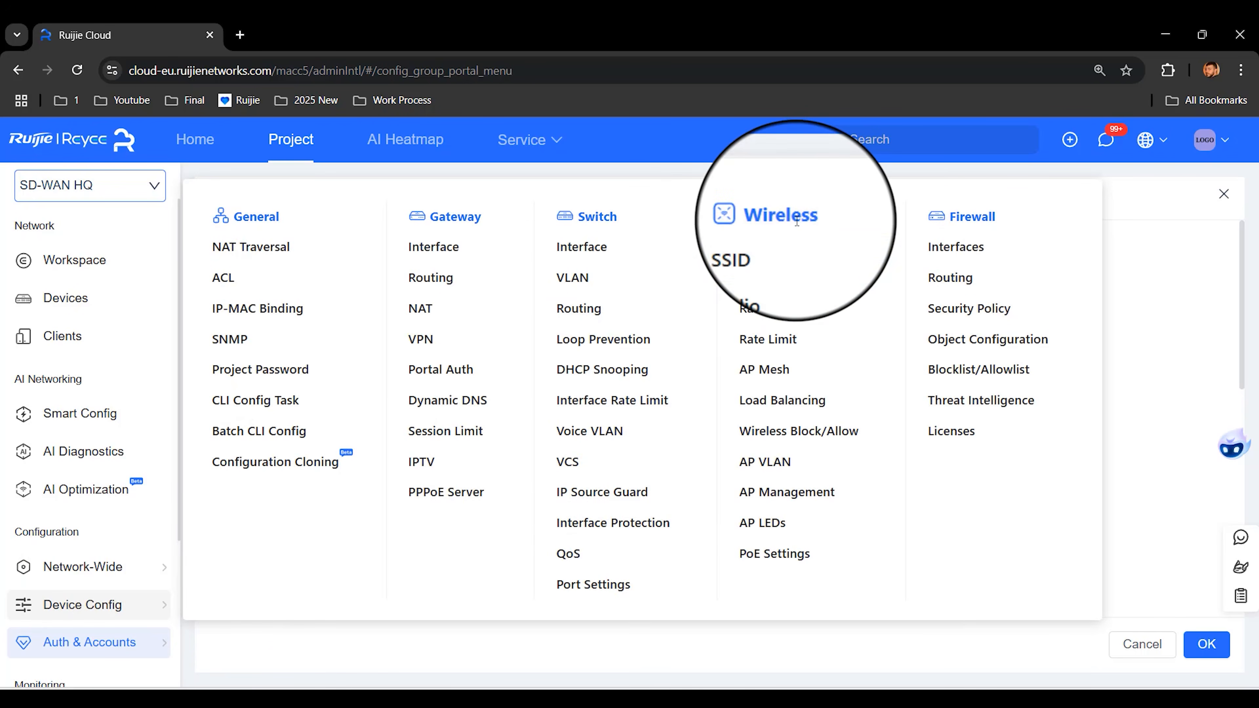
Step: Add an unencrypted SSID named 'First' under Wireless > SSID
{"action": "left_click", "coordinate": [787, 253]}
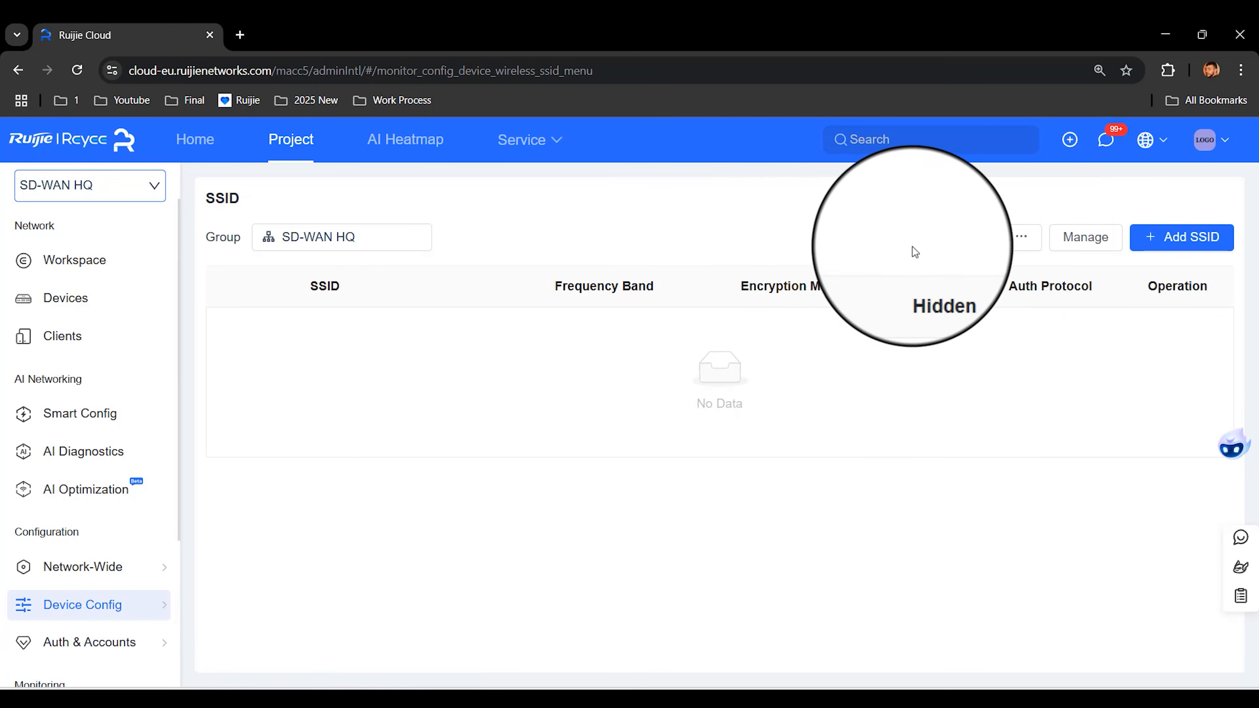
{"action": "left_click", "coordinate": [1181, 247]}
{"action": "left_click", "coordinate": [841, 236]}
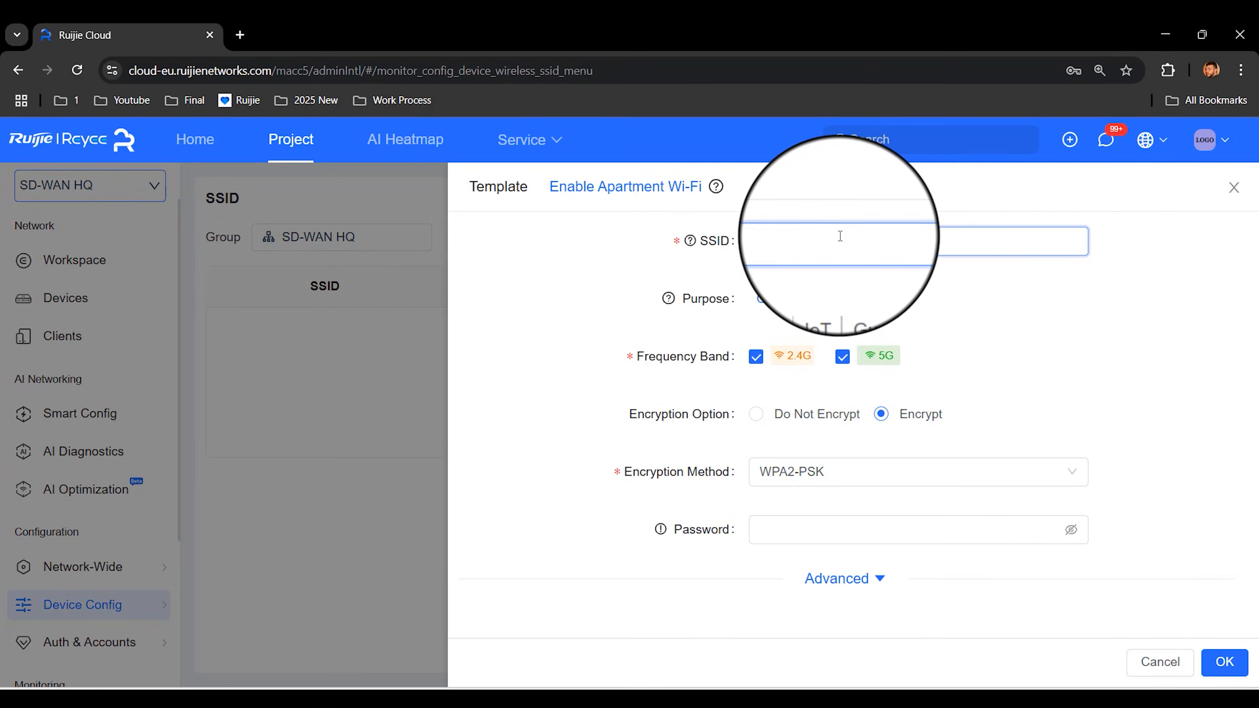
{"action": "type", "text": "First"}
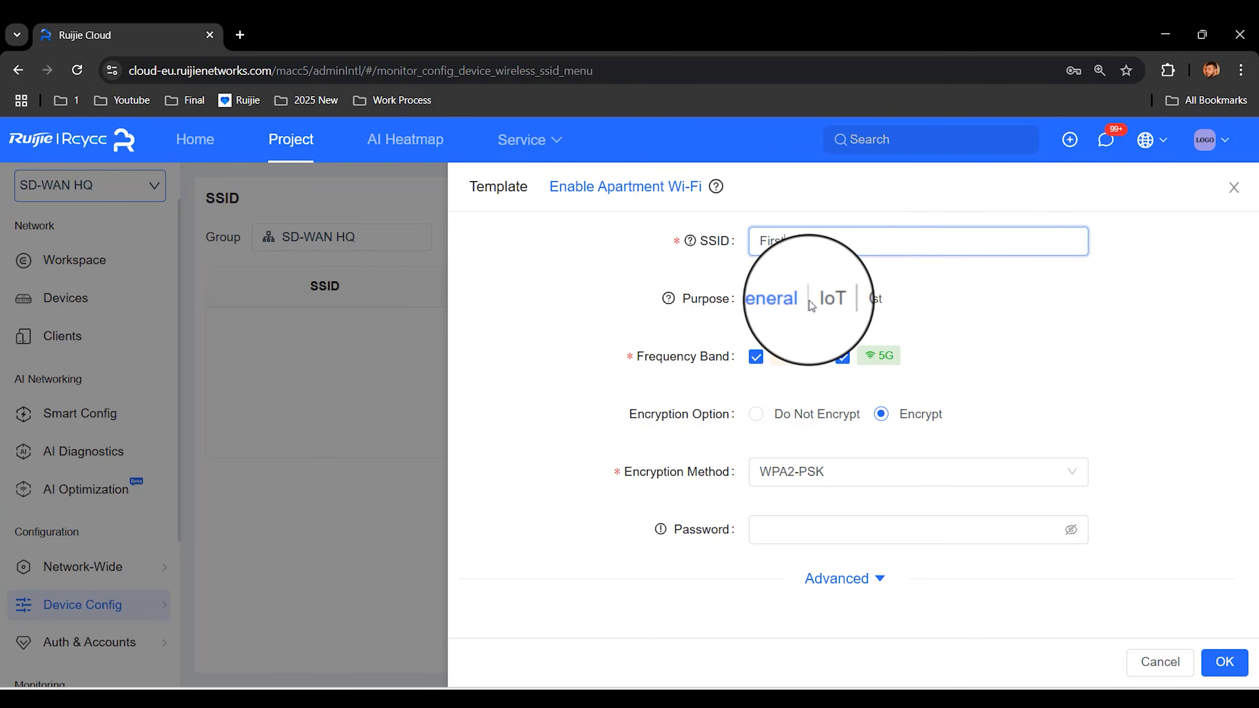
{"action": "left_click", "coordinate": [756, 414]}
{"action": "left_click", "coordinate": [1224, 662]}
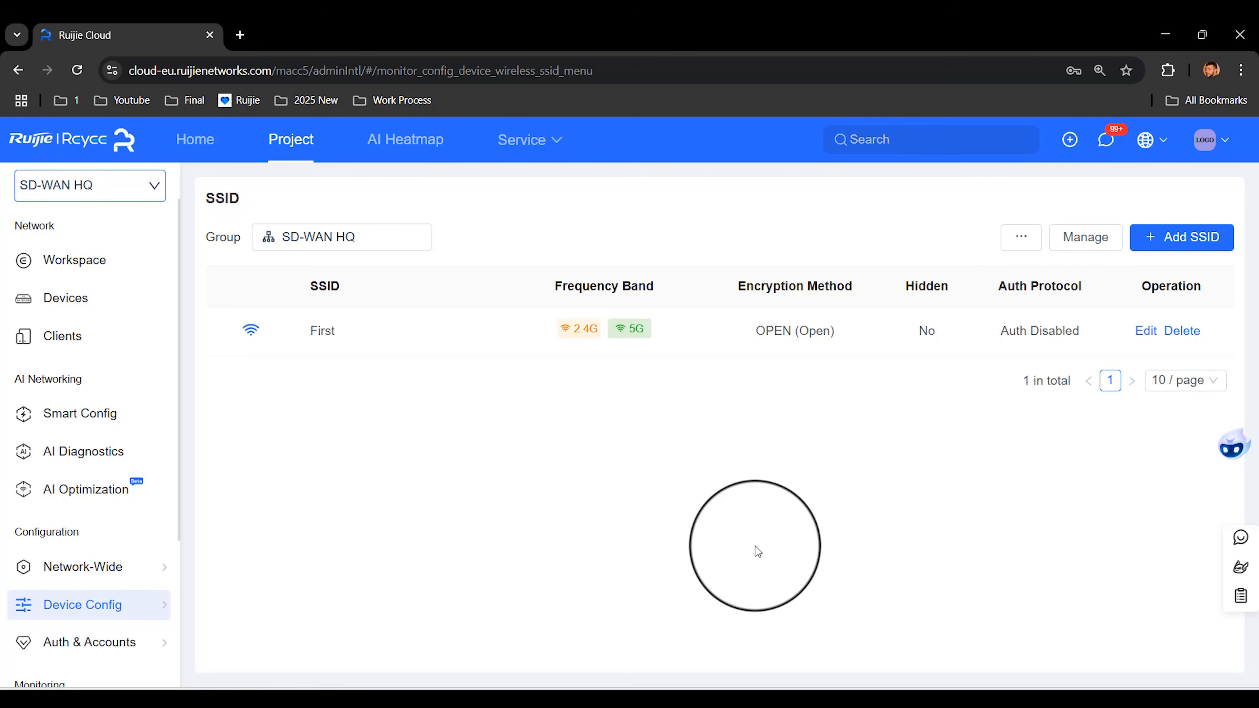
{"action": "mouse_move", "coordinate": [143, 648]}
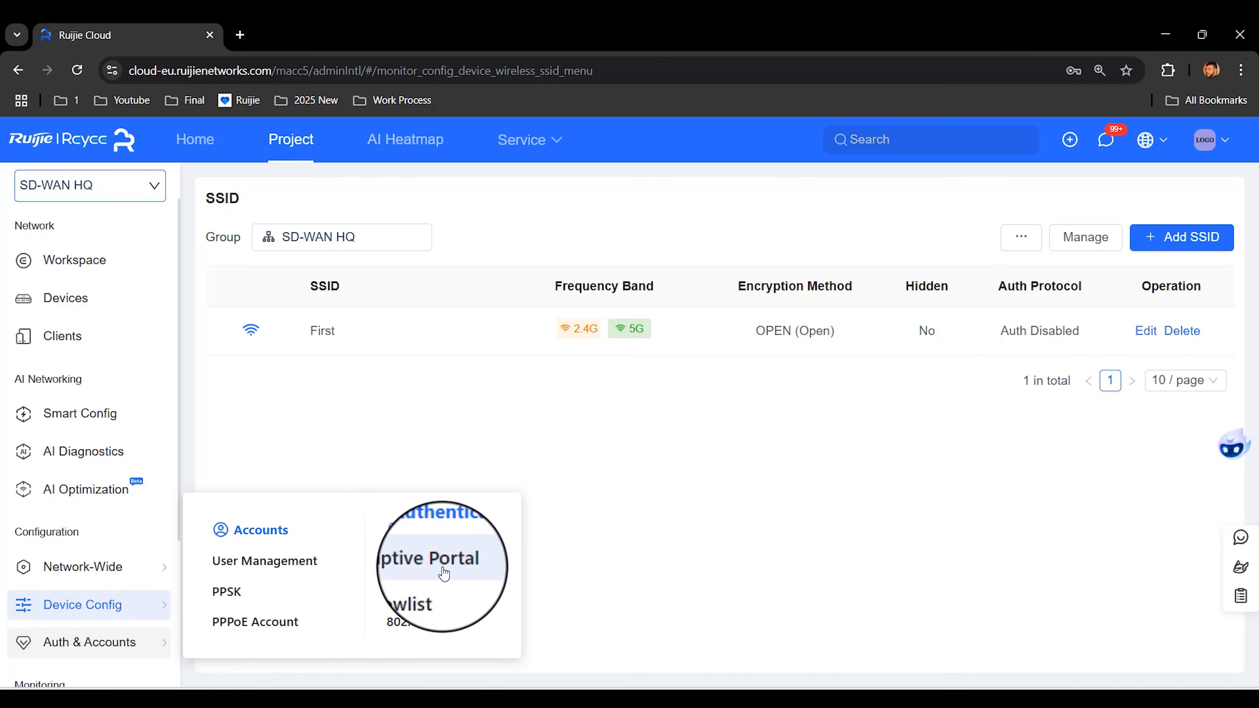
Step: Add a new captive portal policy using Reyee Gateway authentication, bound to VLAN 233
{"action": "left_click", "coordinate": [431, 561]}
{"action": "left_click", "coordinate": [773, 502]}
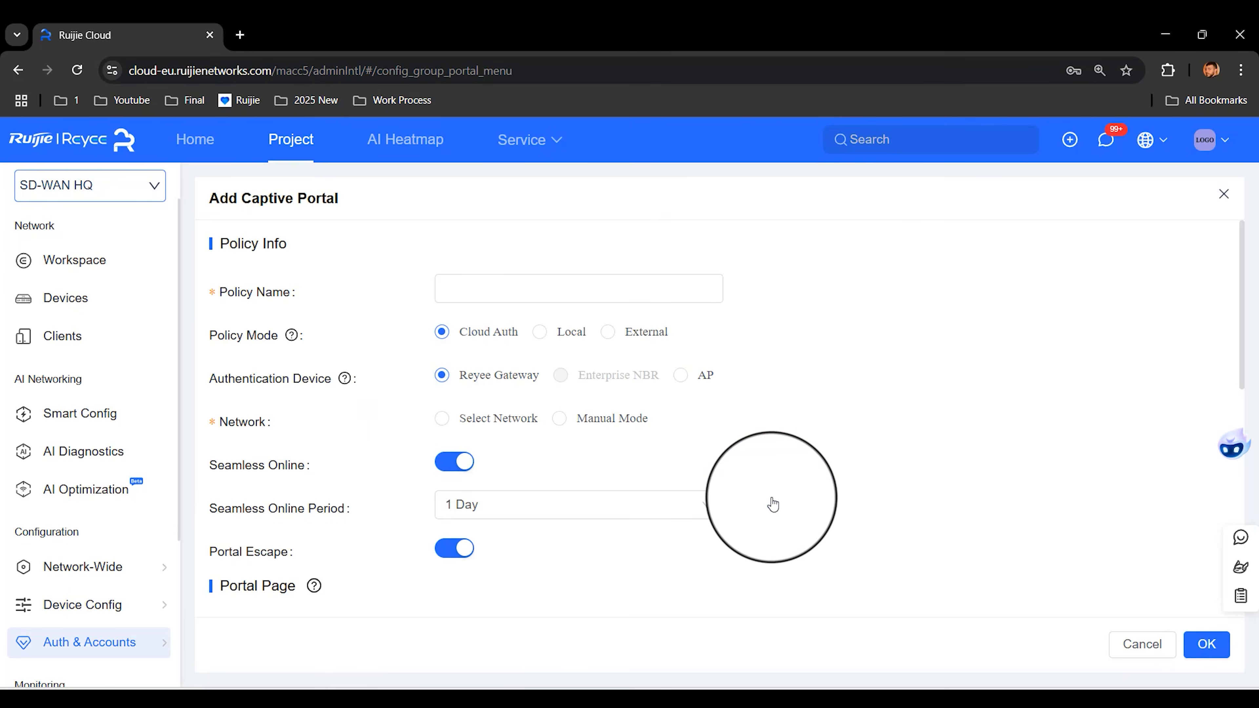
{"action": "left_click", "coordinate": [681, 375]}
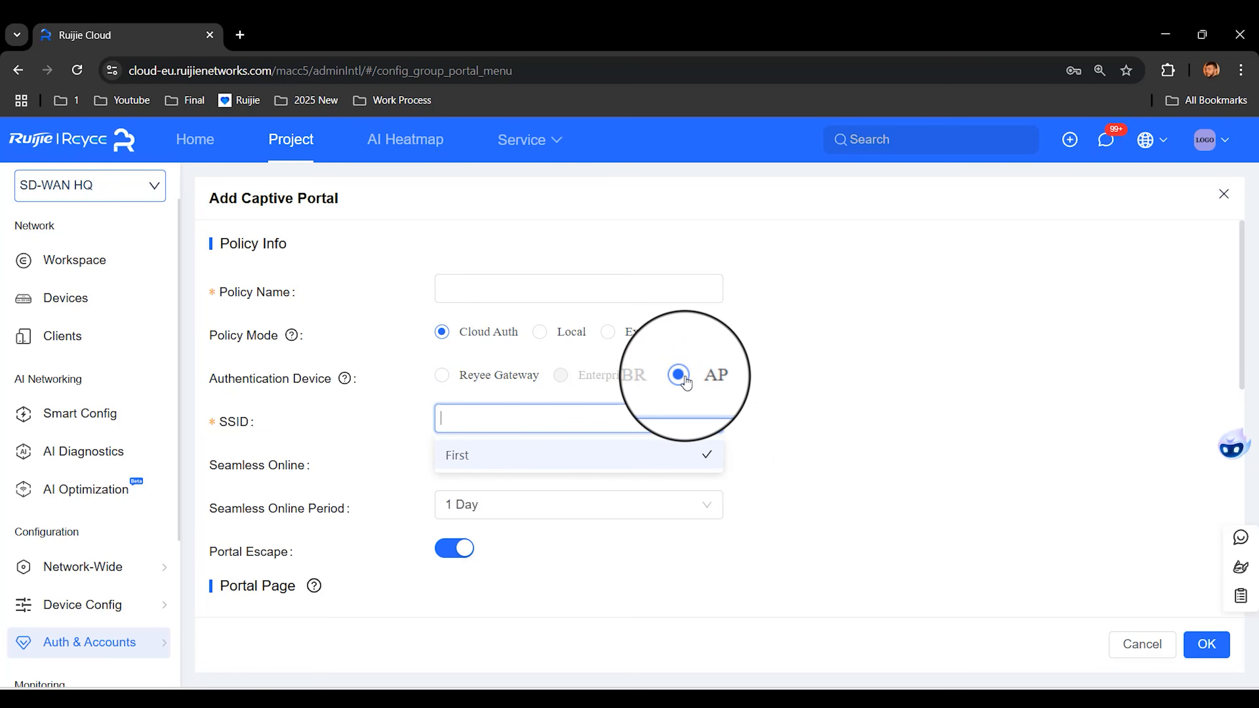
{"action": "left_click", "coordinate": [441, 375]}
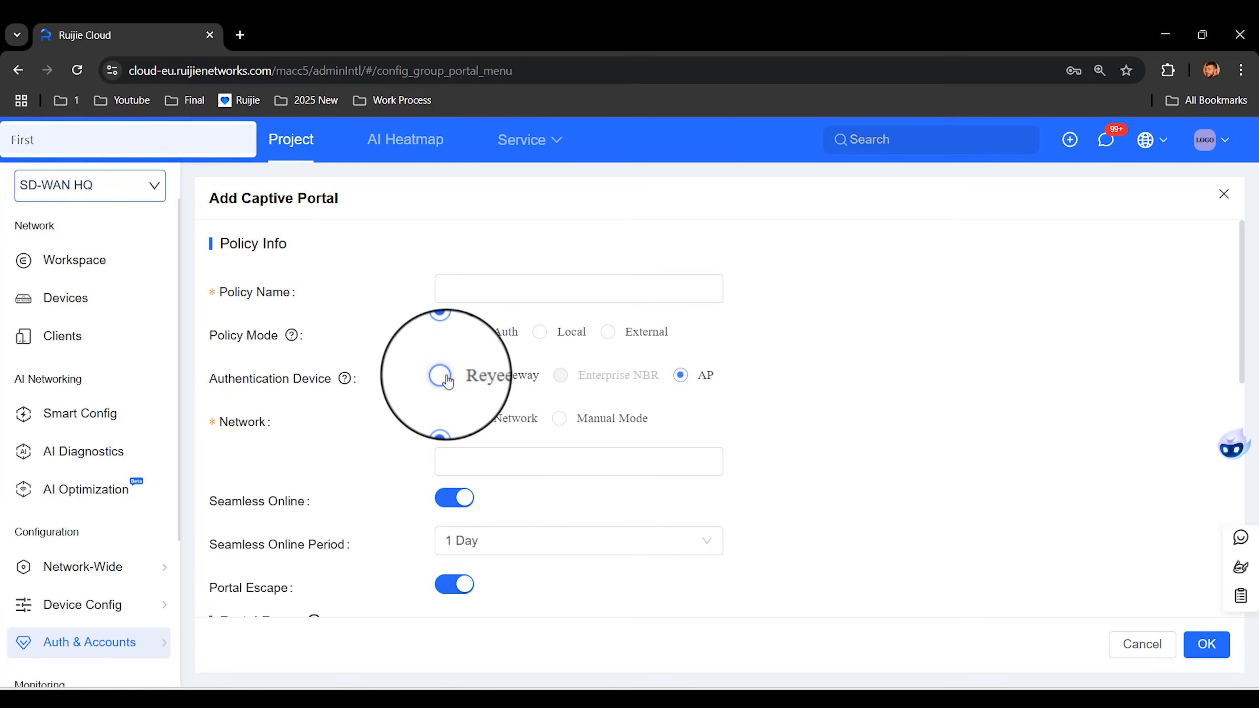
{"action": "left_click", "coordinate": [516, 458]}
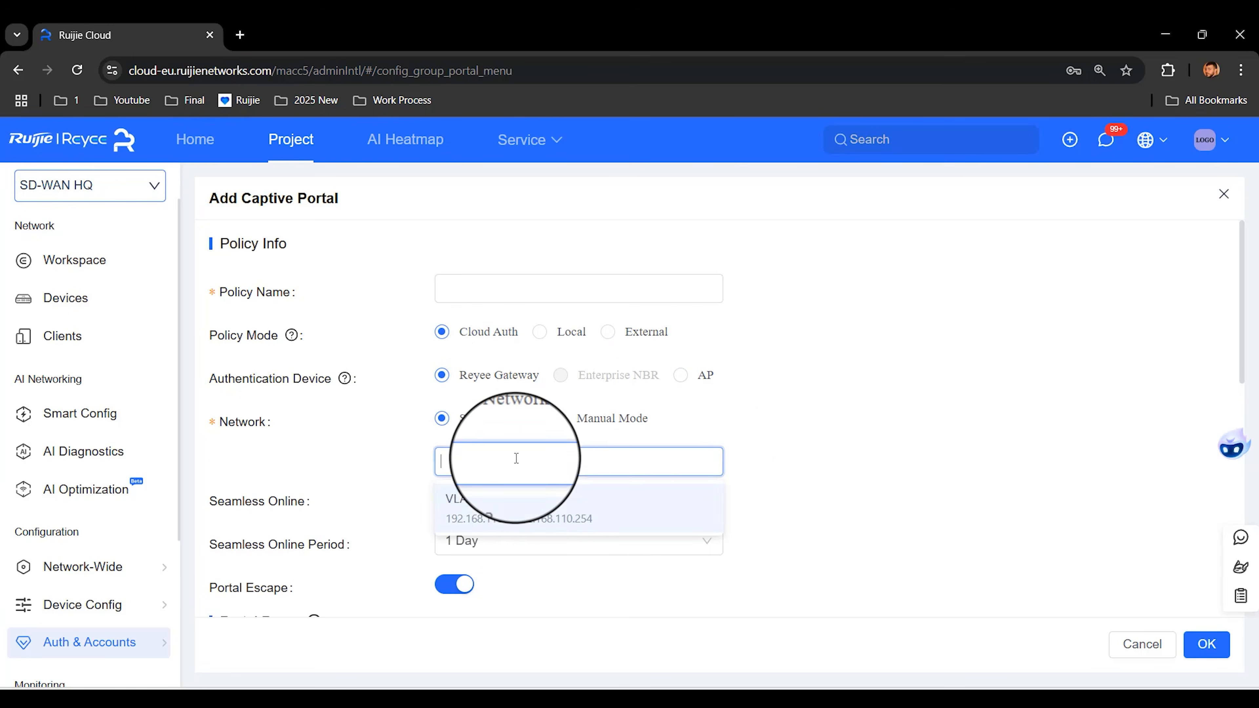
{"action": "left_click", "coordinate": [824, 436]}
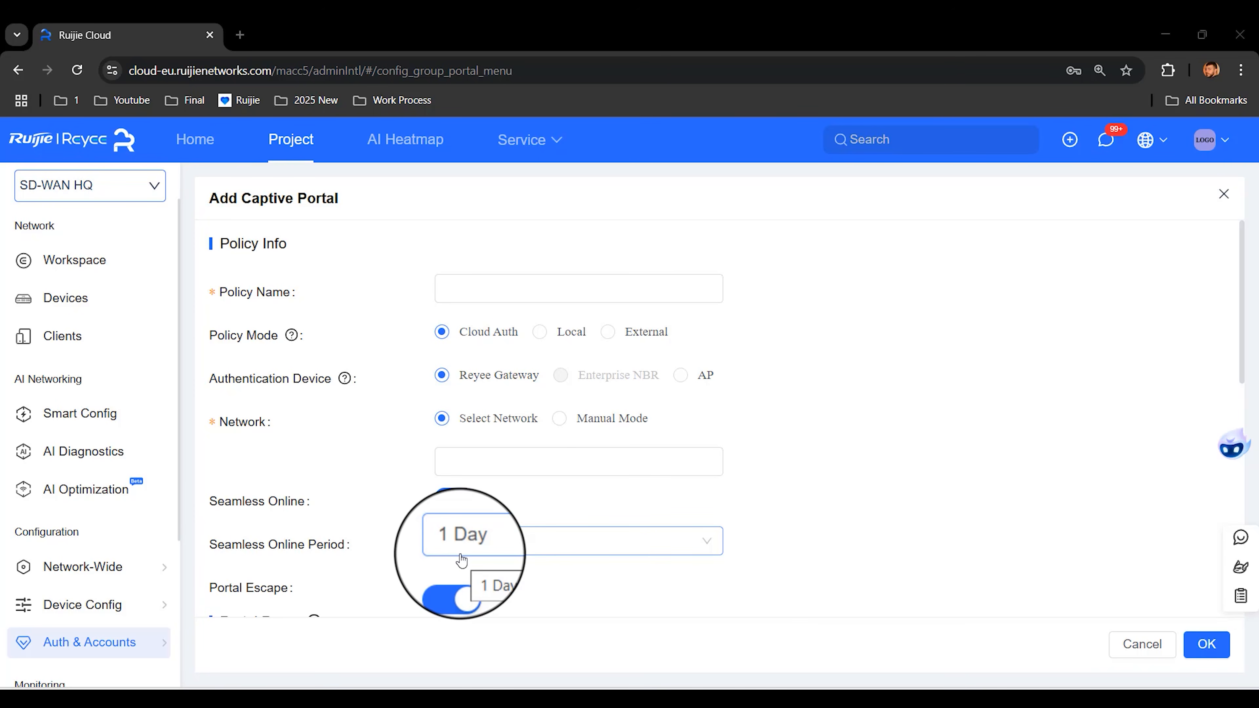
{"action": "scroll", "coordinate": [461, 559], "scroll_direction": "down", "scroll_amount": 2}
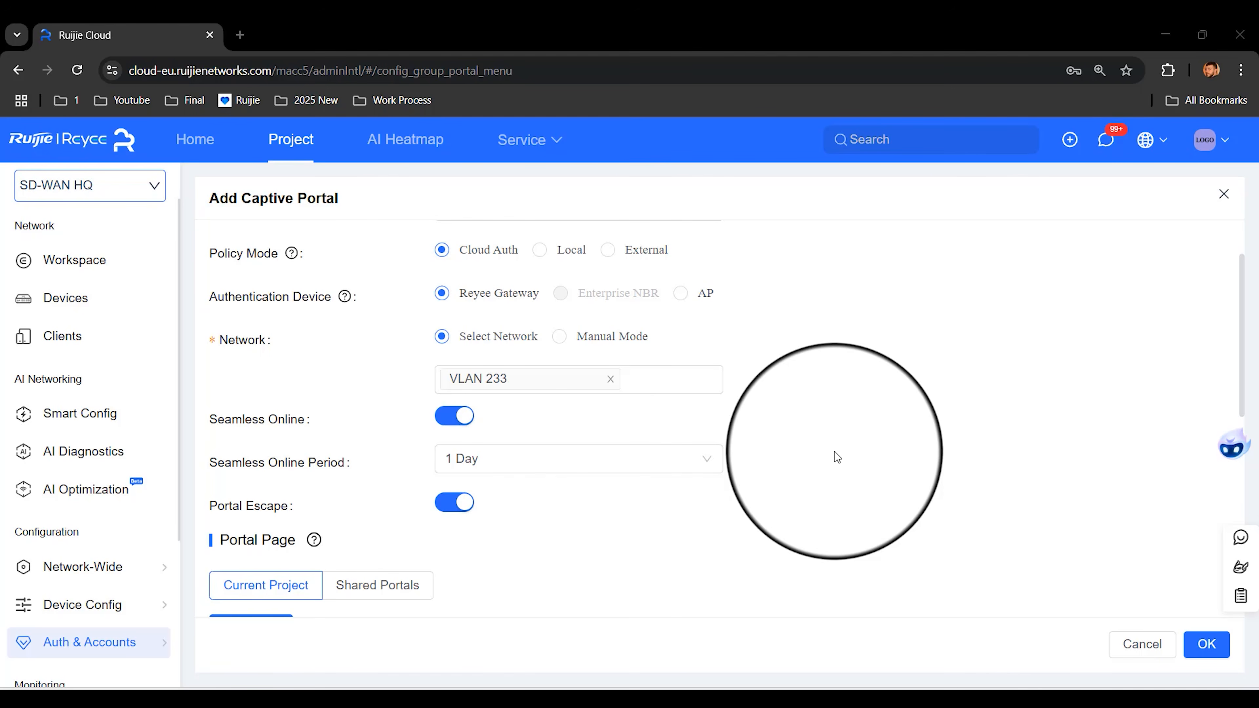
{"action": "scroll", "coordinate": [834, 451], "scroll_direction": "down", "scroll_amount": 5}
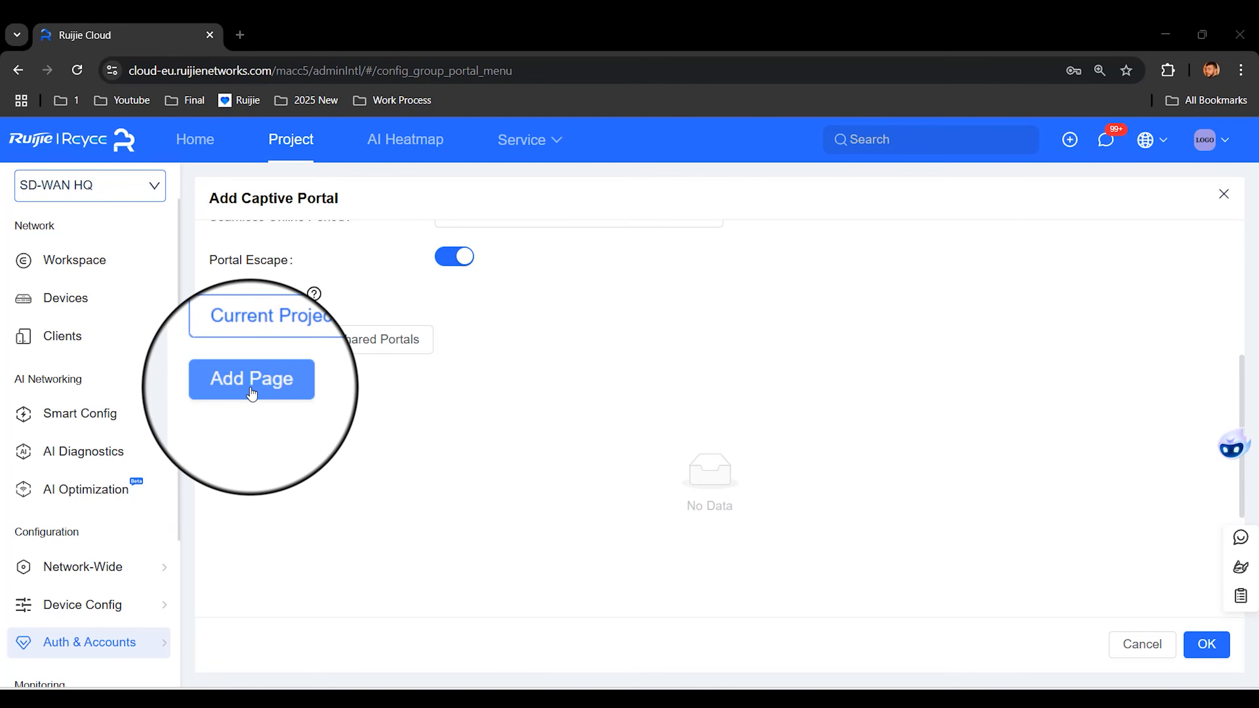
Step: Add a One-click Login portal page with 60-minute access duration and 1 access per day
{"action": "left_click", "coordinate": [252, 395]}
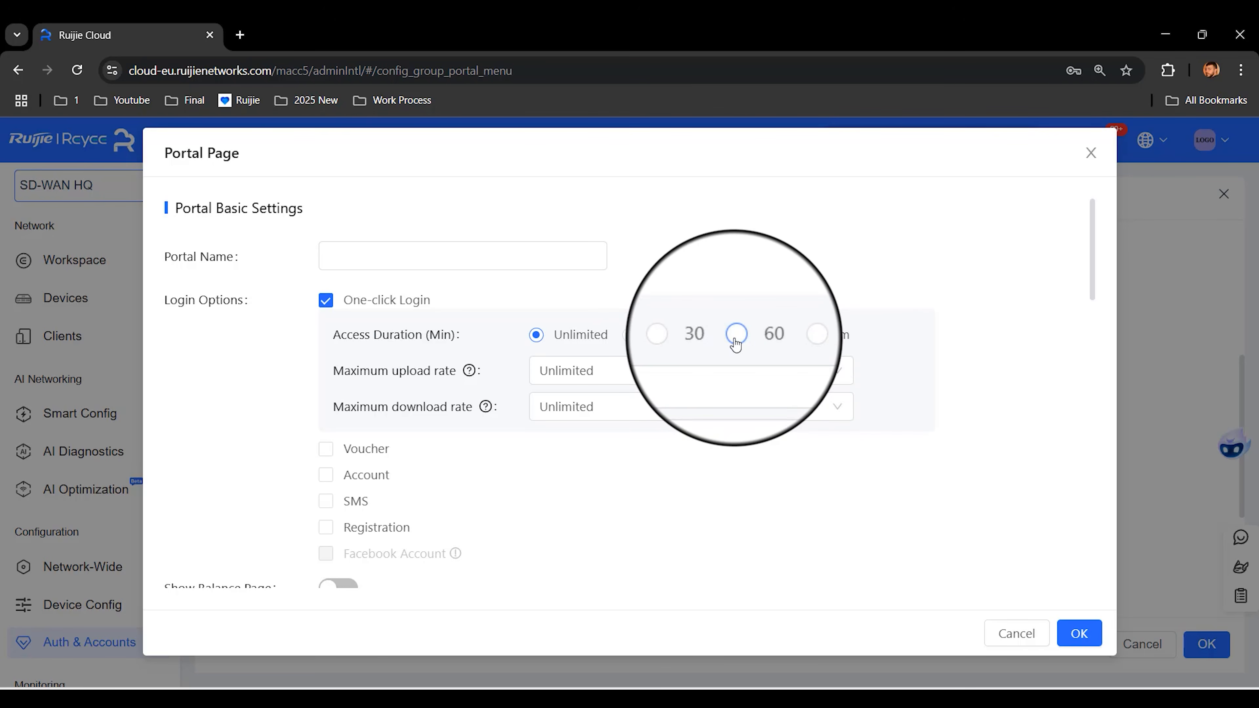
{"action": "left_click", "coordinate": [736, 335]}
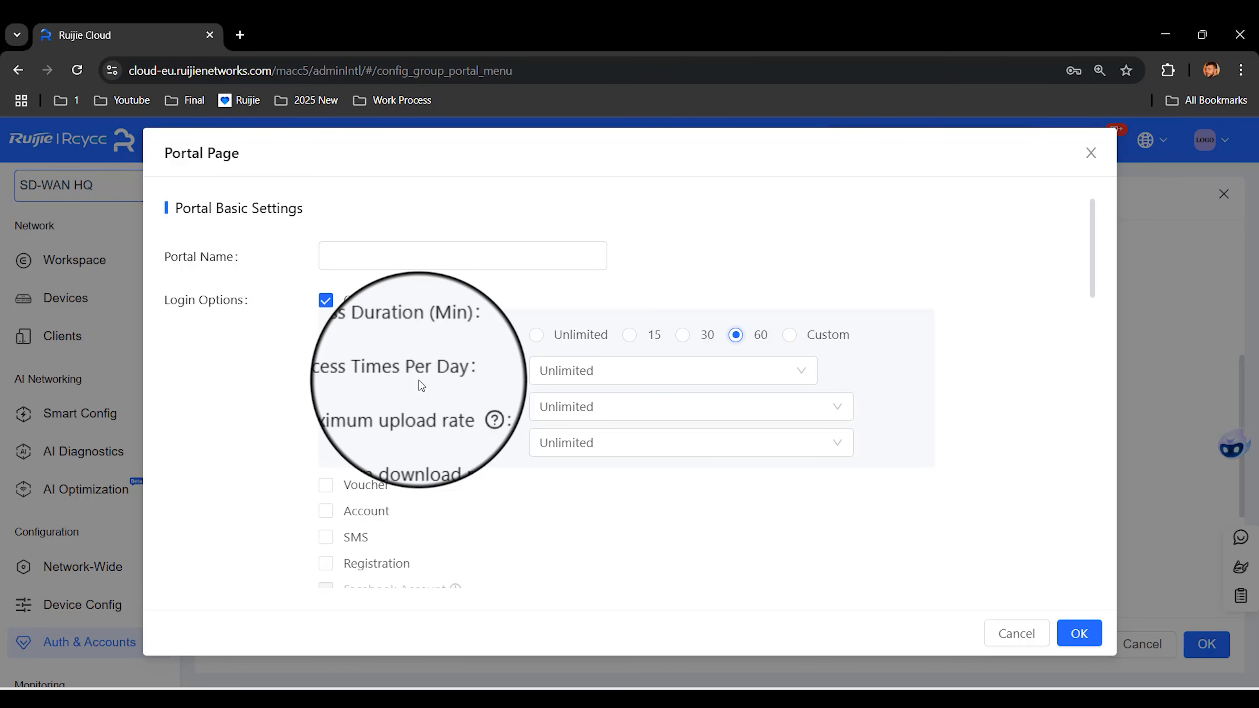
{"action": "left_click", "coordinate": [651, 371]}
{"action": "left_click", "coordinate": [600, 435]}
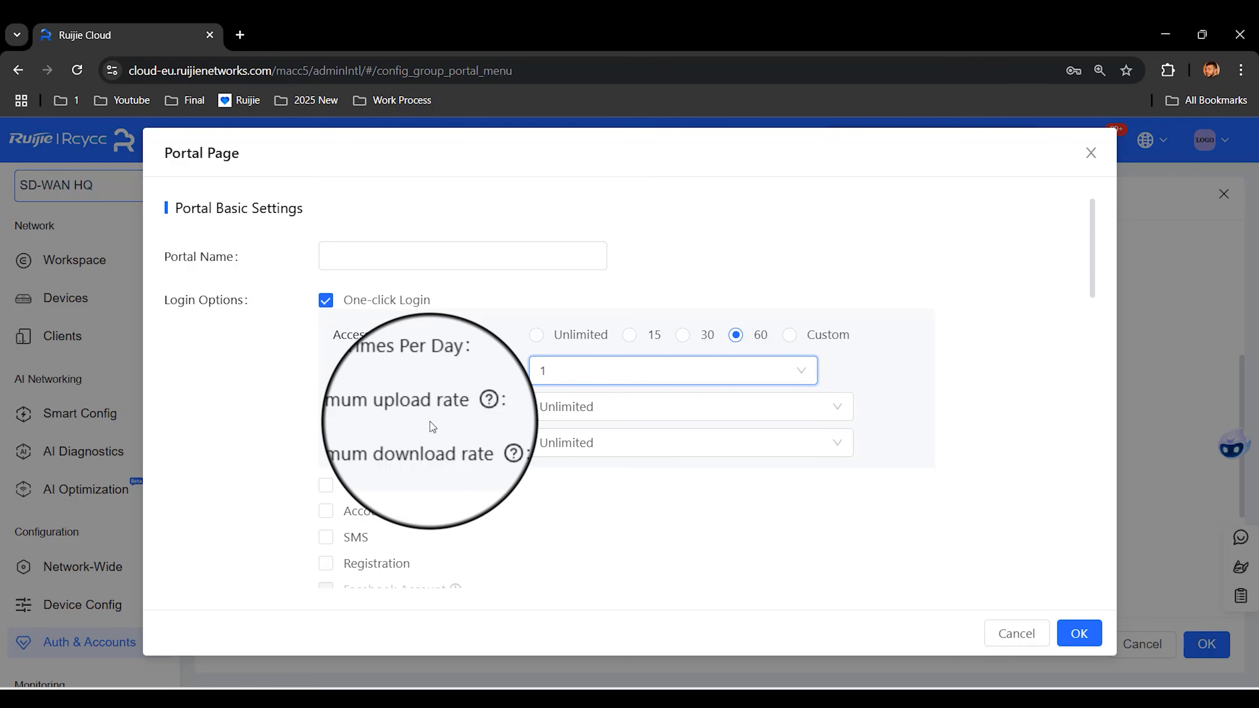
{"action": "left_click", "coordinate": [614, 406]}
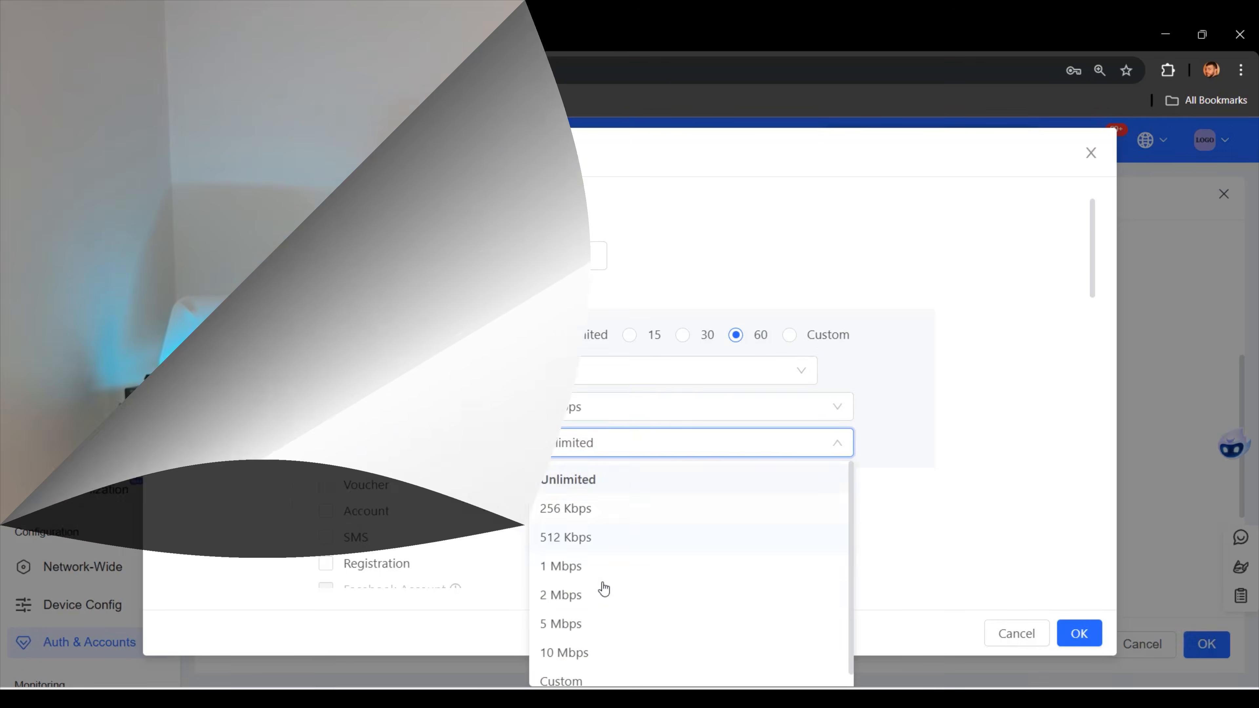
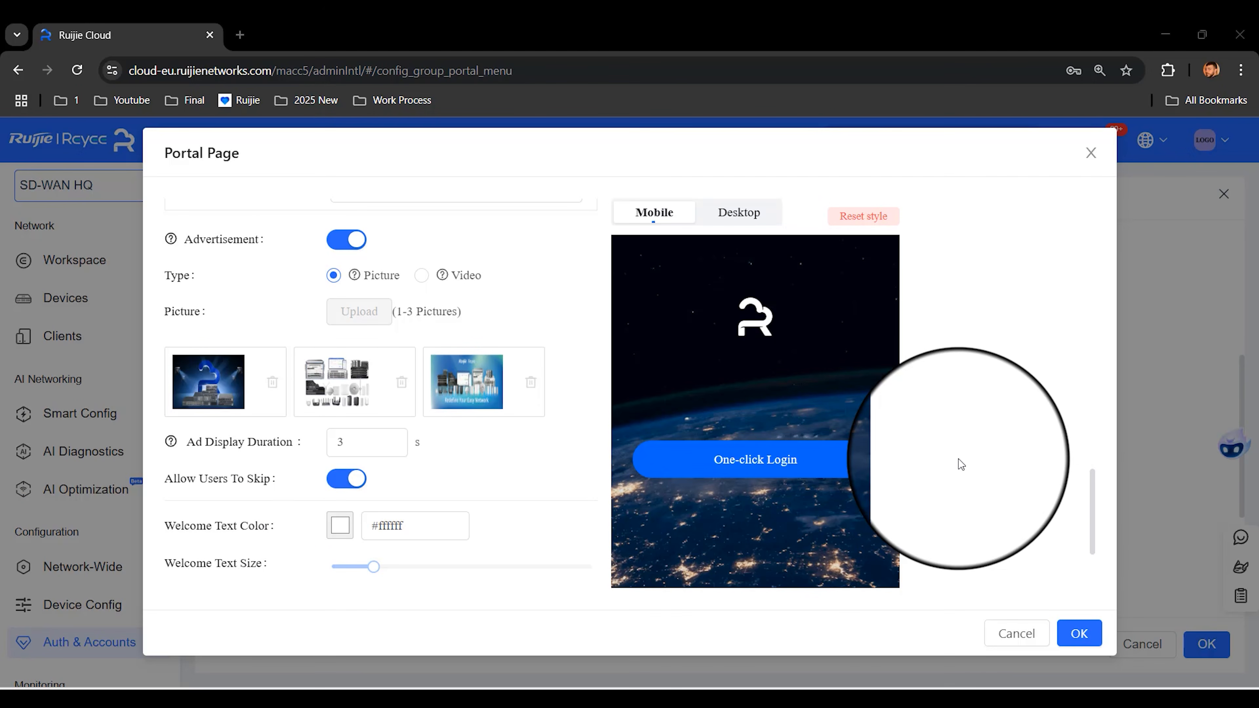
{"action": "scroll", "coordinate": [957, 459], "scroll_direction": "up", "scroll_amount": 5}
{"action": "scroll", "coordinate": [958, 459], "scroll_direction": "up", "scroll_amount": 8}
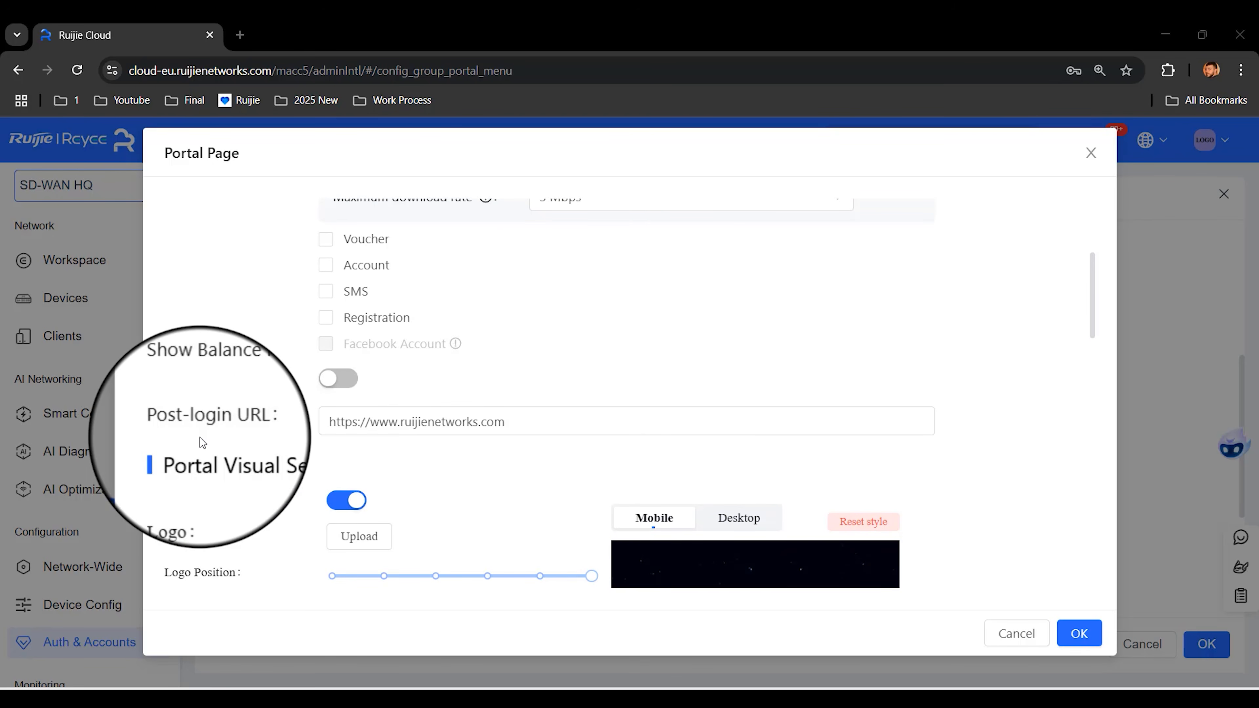
{"action": "key", "text": "Tab"}
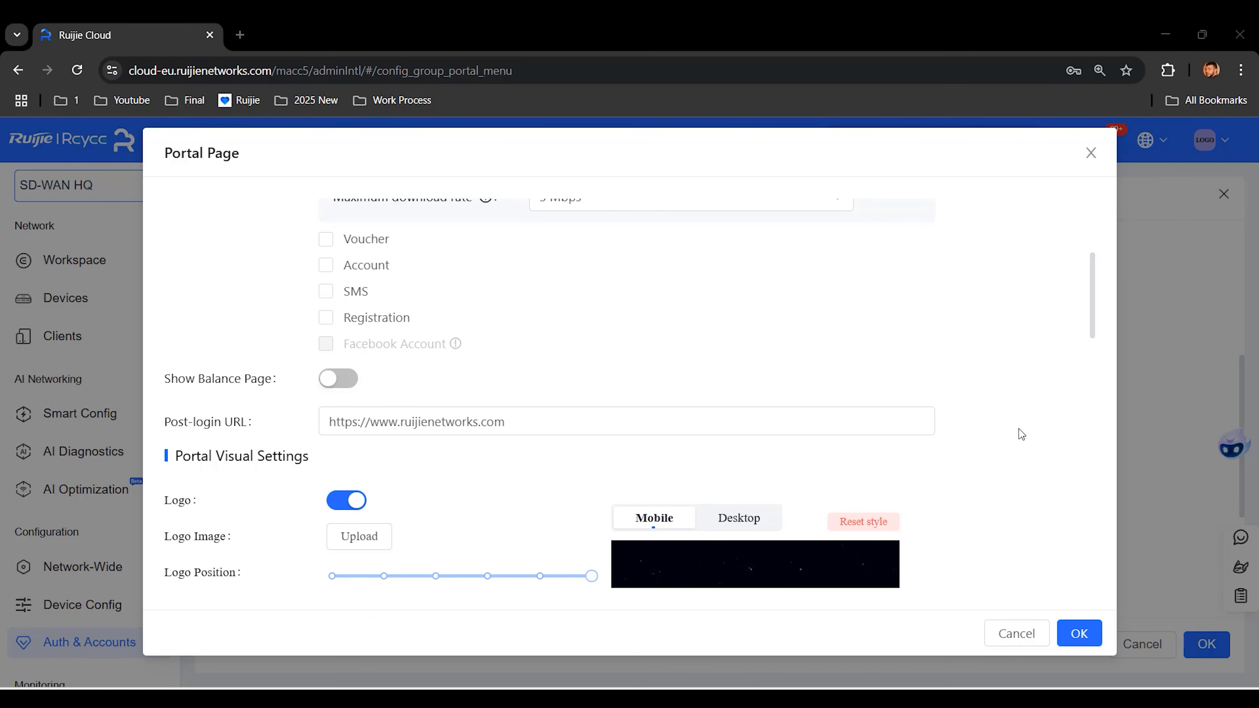
{"action": "scroll", "coordinate": [1019, 429], "scroll_direction": "down", "scroll_amount": 5}
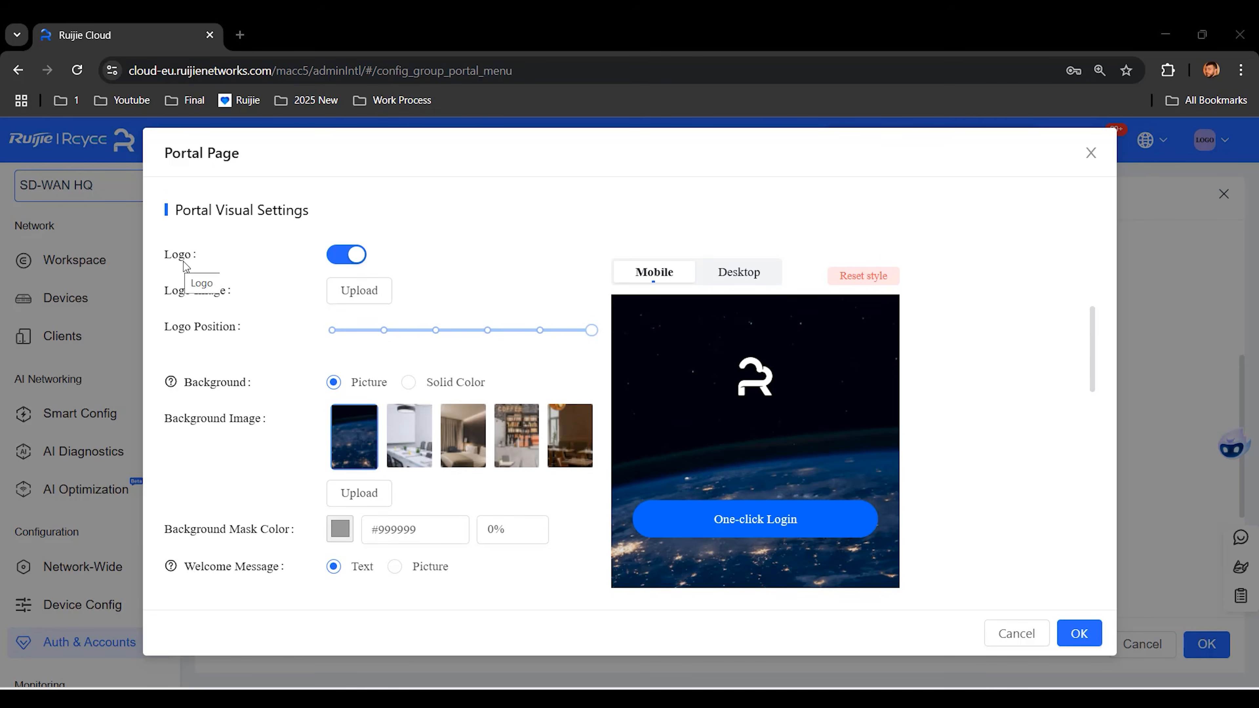
Step: Upload the Logo image and move the logo position to the top
{"action": "left_click", "coordinate": [366, 301]}
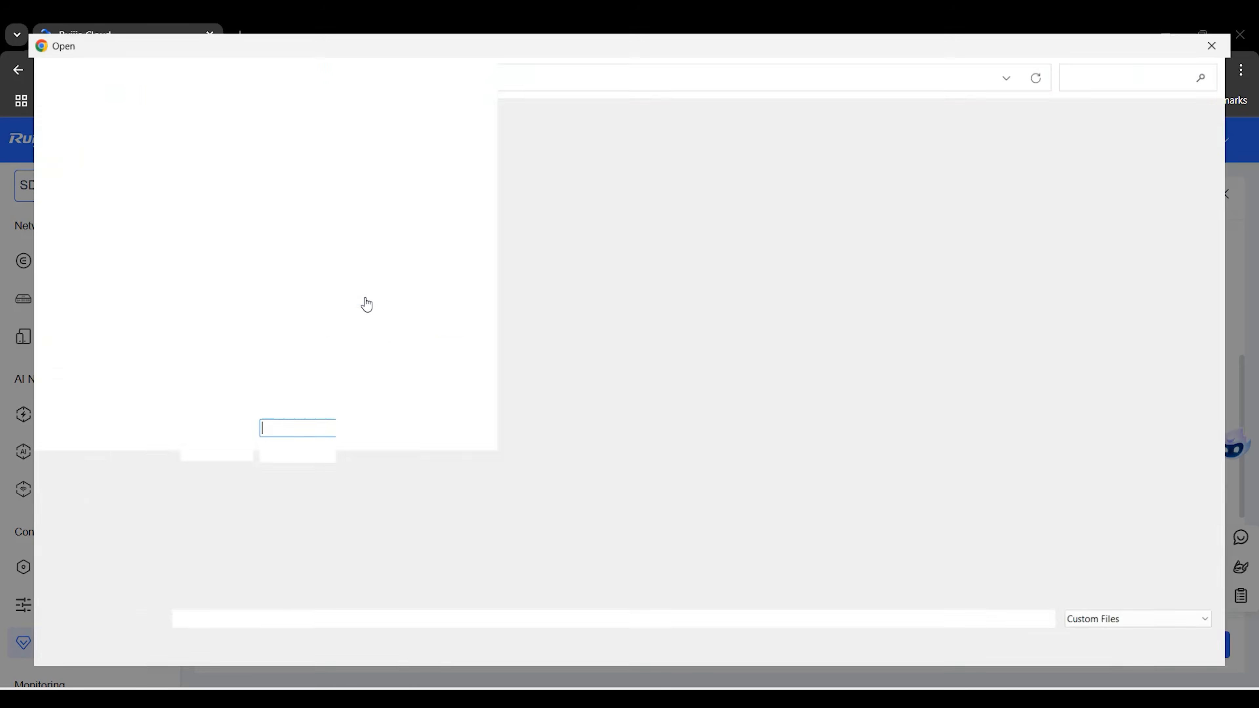
{"action": "double_click", "coordinate": [421, 277]}
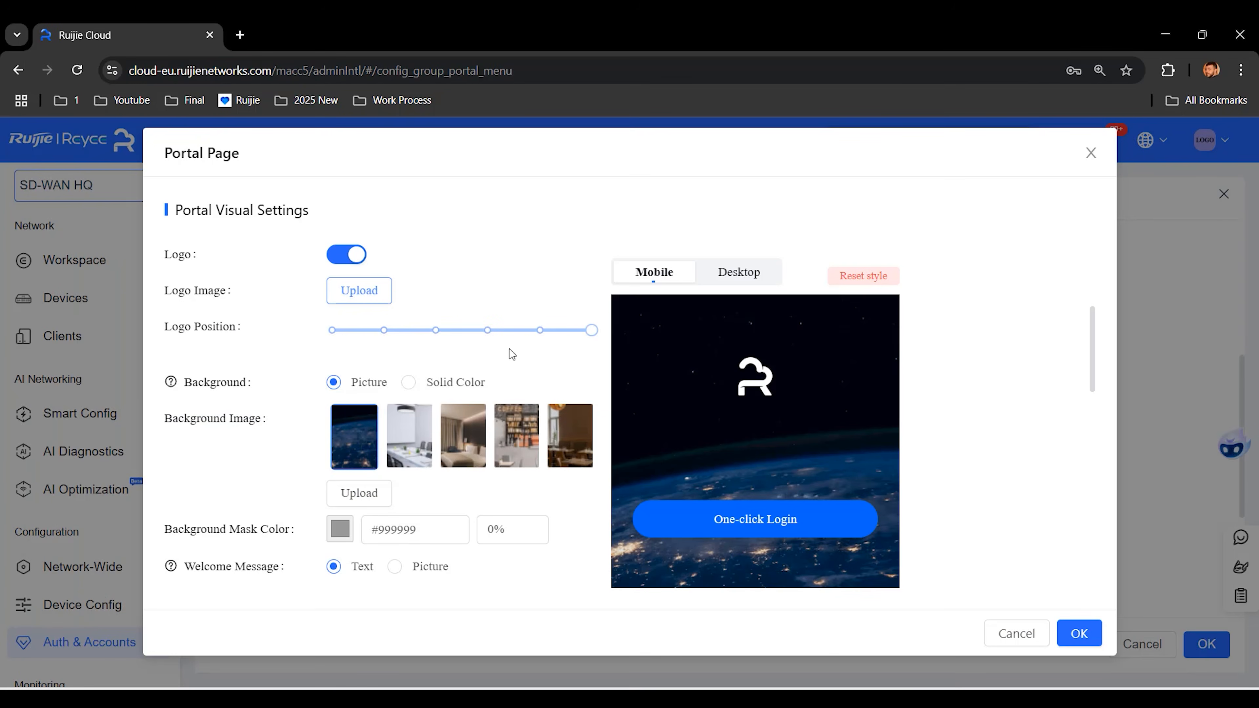
{"action": "left_click_drag", "start_coordinate": [587, 333], "coordinate": [378, 342]}
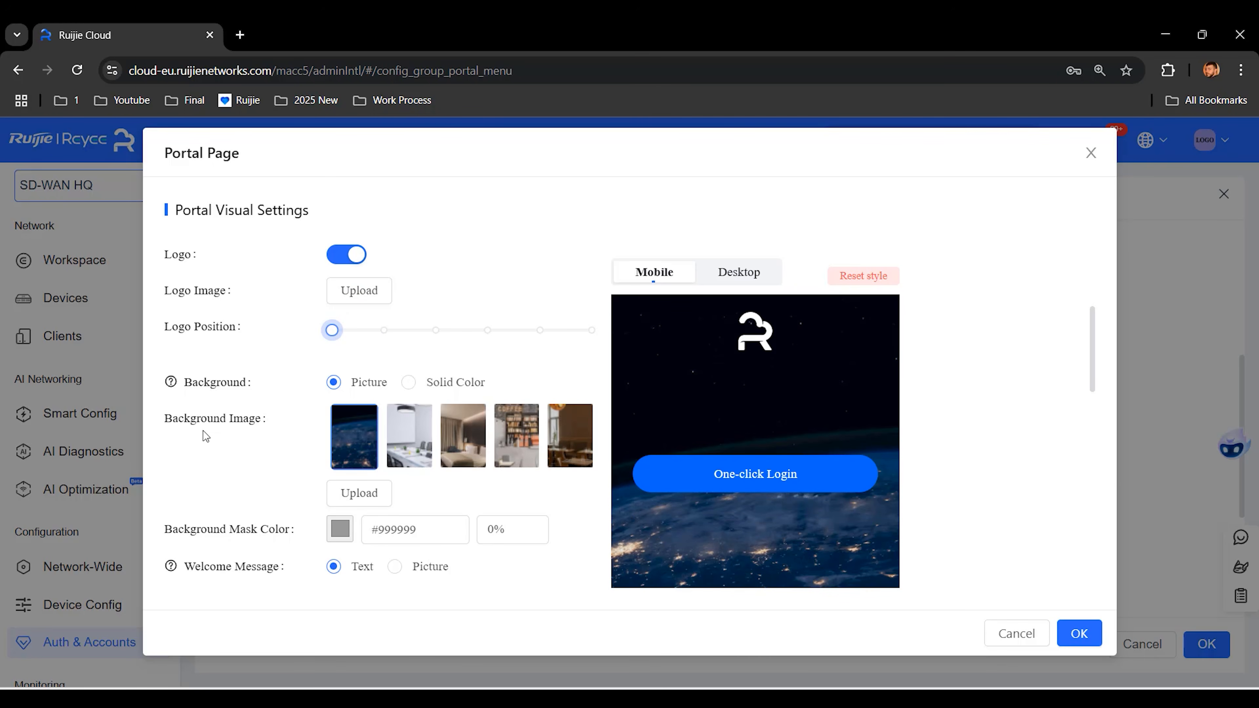
Step: Try the office, hotel and coffee shop backgrounds, keep the restaurant picture, and cancel a custom upload
{"action": "left_click", "coordinate": [392, 435]}
{"action": "scroll", "coordinate": [599, 438], "scroll_direction": "down", "scroll_amount": 15}
{"action": "scroll", "coordinate": [403, 437], "scroll_direction": "up", "scroll_amount": 10}
{"action": "scroll", "coordinate": [402, 437], "scroll_direction": "up", "scroll_amount": 2}
{"action": "left_click", "coordinate": [460, 292]}
{"action": "mouse_move", "coordinate": [1092, 389]}
{"action": "left_mouse_down"}
{"action": "mouse_move", "coordinate": [1075, 557]}
{"action": "mouse_move", "coordinate": [1088, 332]}
{"action": "mouse_move", "coordinate": [1090, 532]}
{"action": "mouse_move", "coordinate": [1087, 368]}
{"action": "left_mouse_up"}
{"action": "left_click", "coordinate": [518, 312]}
{"action": "left_click", "coordinate": [569, 449]}
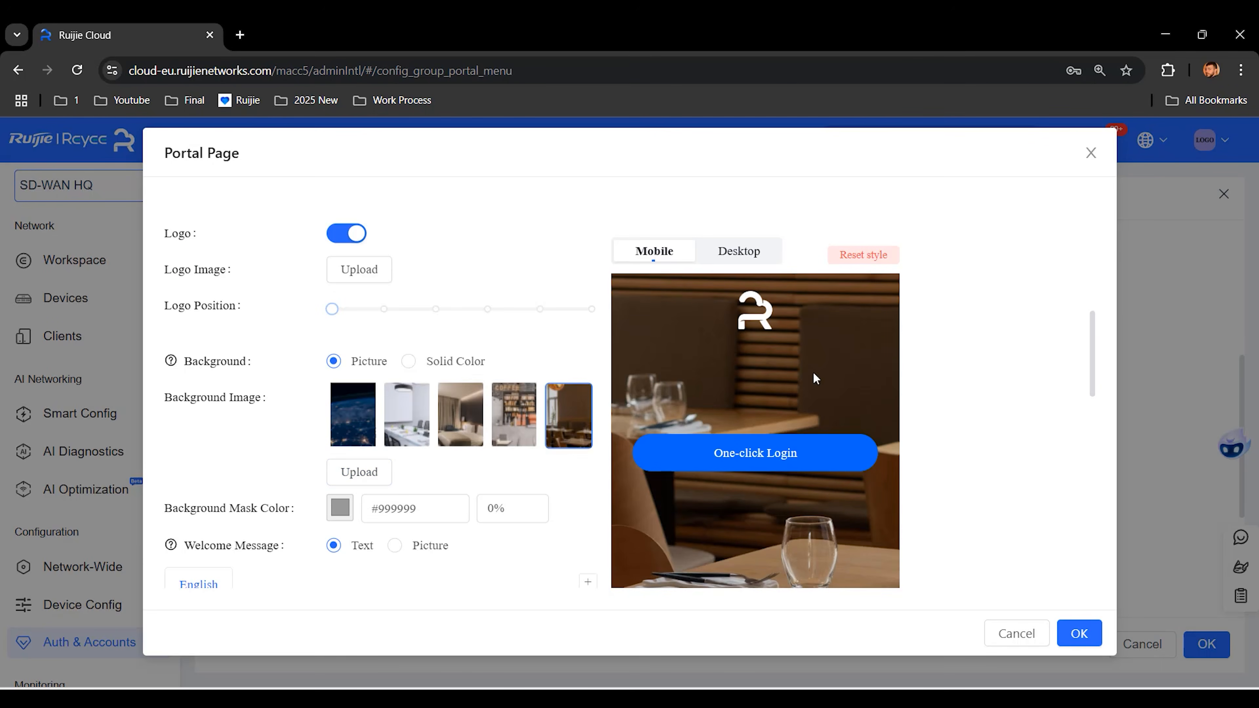
{"action": "left_click", "coordinate": [358, 474]}
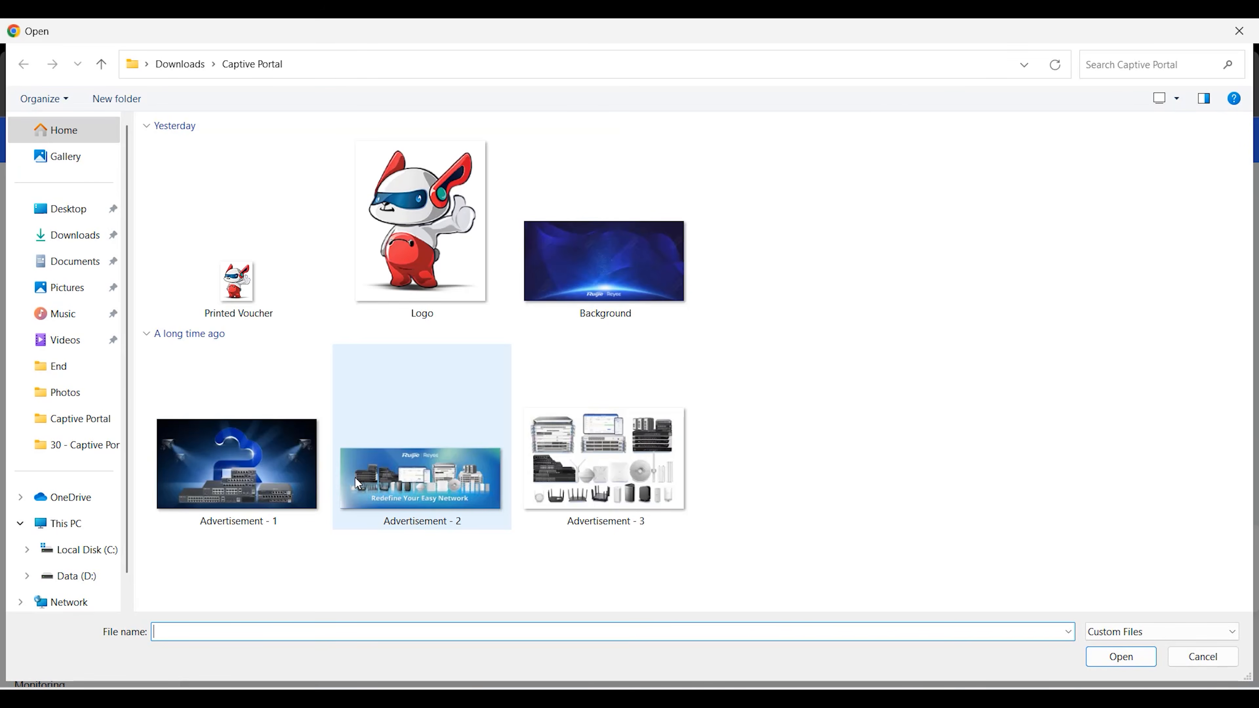
{"action": "left_click", "coordinate": [1236, 32]}
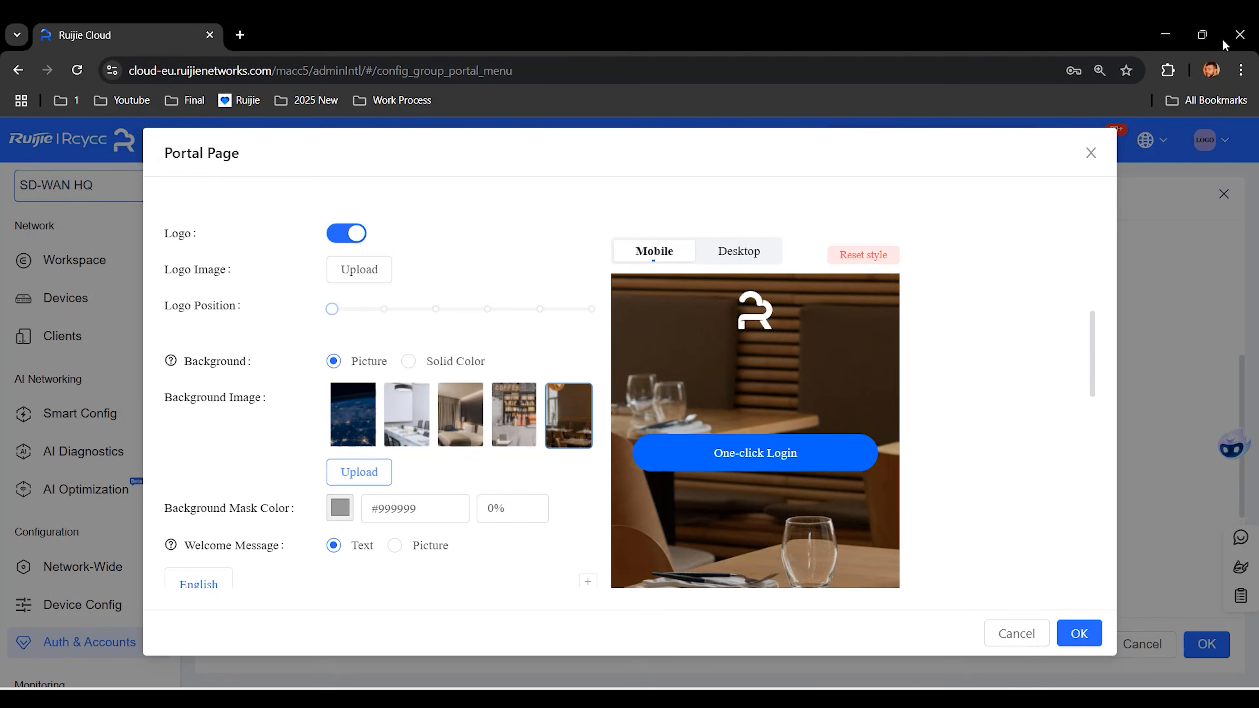
Step: Switch the portal background to solid red #f22c2c
{"action": "left_click", "coordinate": [410, 362]}
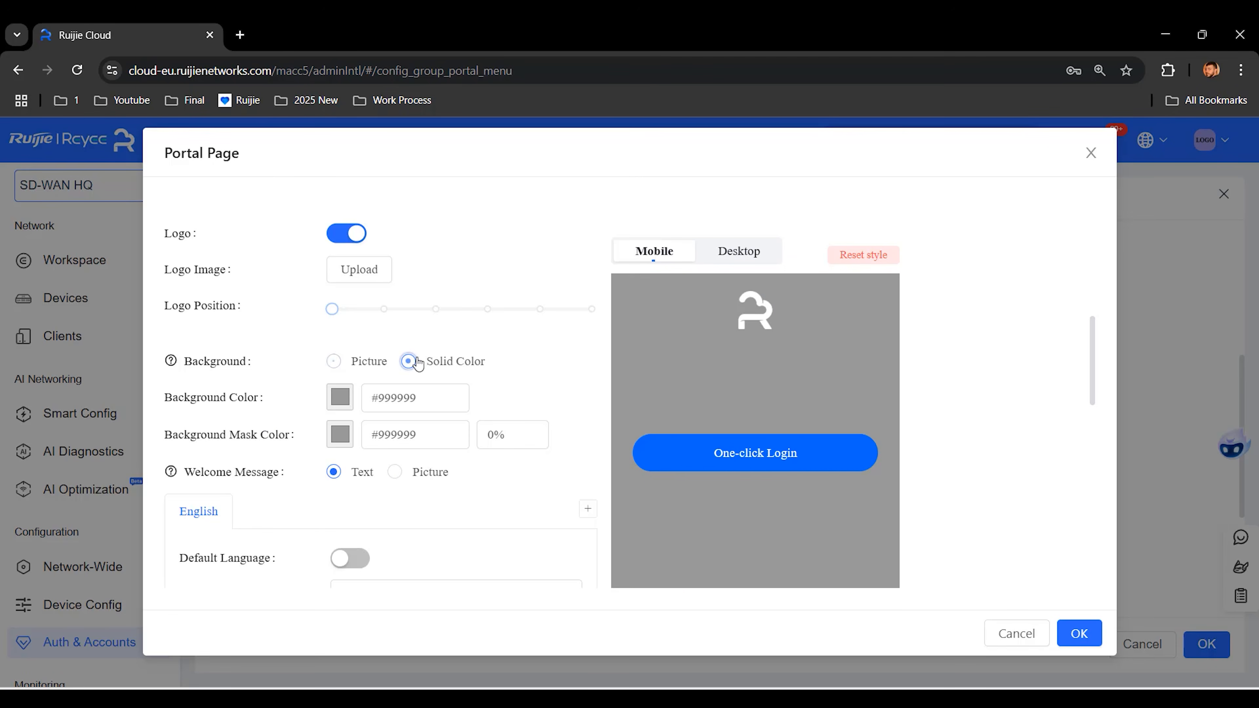
{"action": "left_click", "coordinate": [337, 401]}
{"action": "left_click_drag", "start_coordinate": [357, 416], "coordinate": [506, 414]}
{"action": "left_click", "coordinate": [541, 364]}
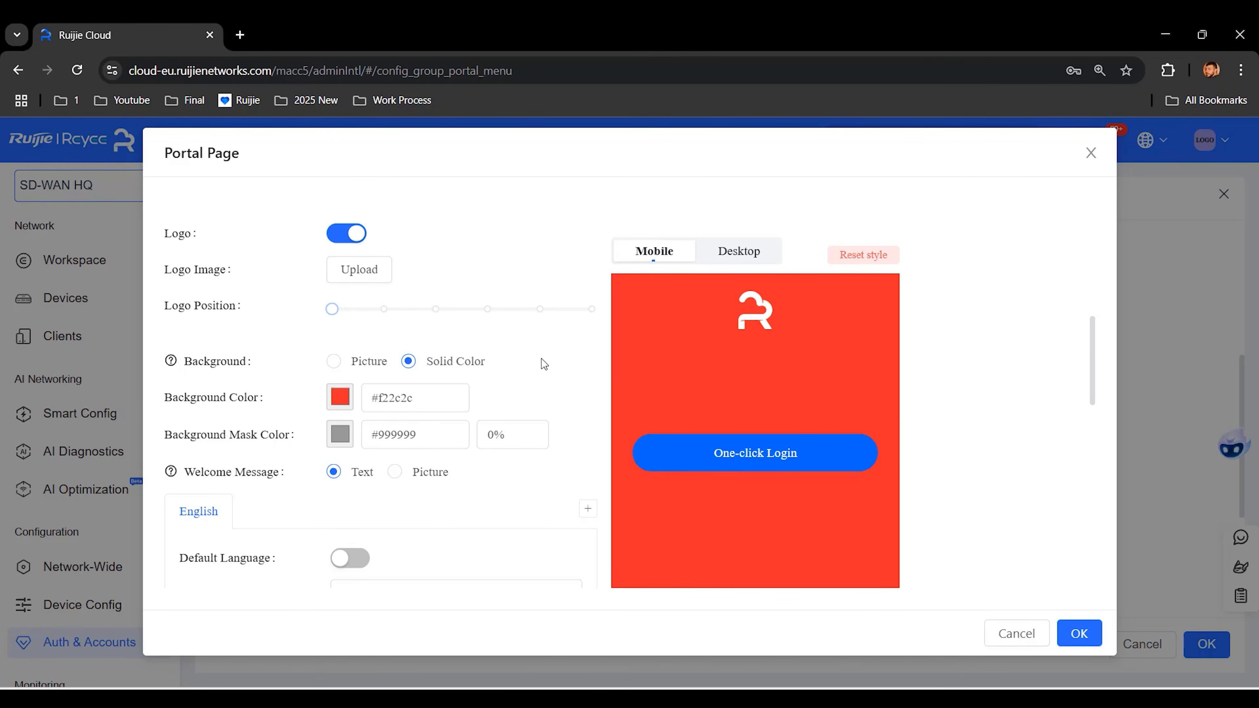
Step: Enter 'Welcome' as the welcome text and set its size to 82
{"action": "scroll", "coordinate": [542, 362], "scroll_direction": "down", "scroll_amount": 3}
{"action": "left_click", "coordinate": [431, 451]}
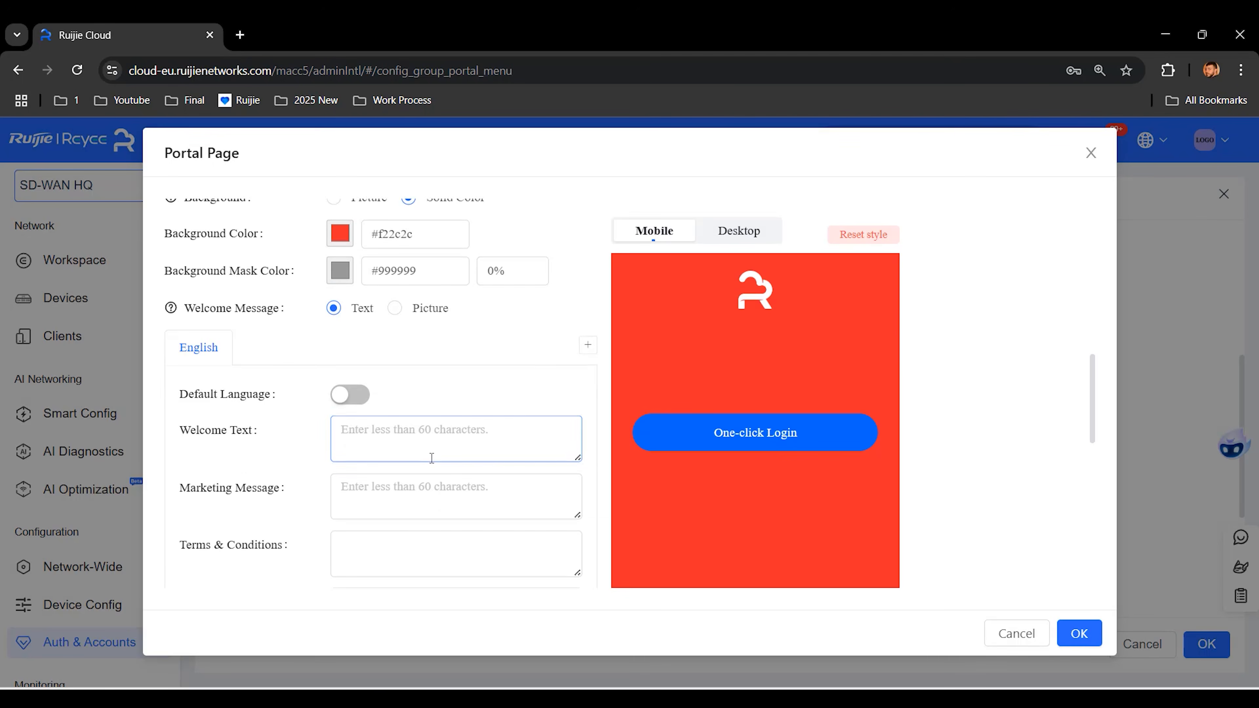
{"action": "type", "text": "Welcome"}
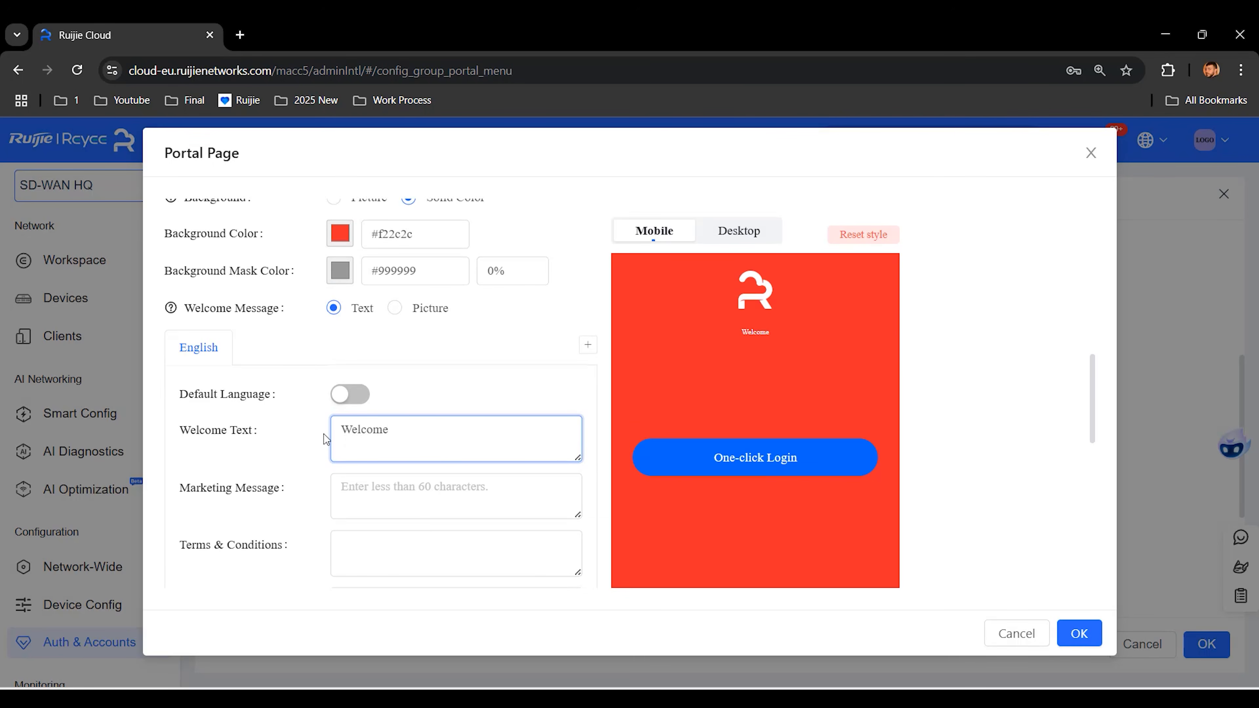
{"action": "scroll", "coordinate": [325, 443], "scroll_direction": "down", "scroll_amount": 10}
{"action": "left_click_drag", "start_coordinate": [374, 470], "coordinate": [555, 468]}
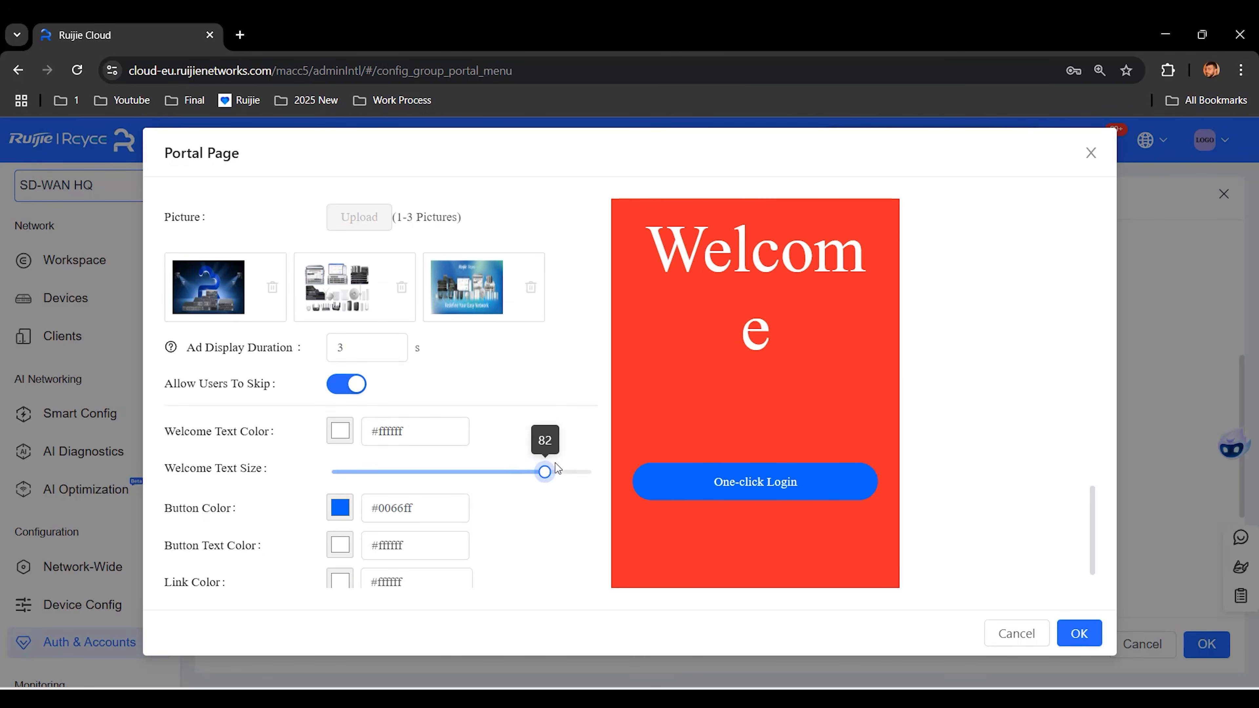
{"action": "scroll", "coordinate": [512, 405], "scroll_direction": "up", "scroll_amount": 10}
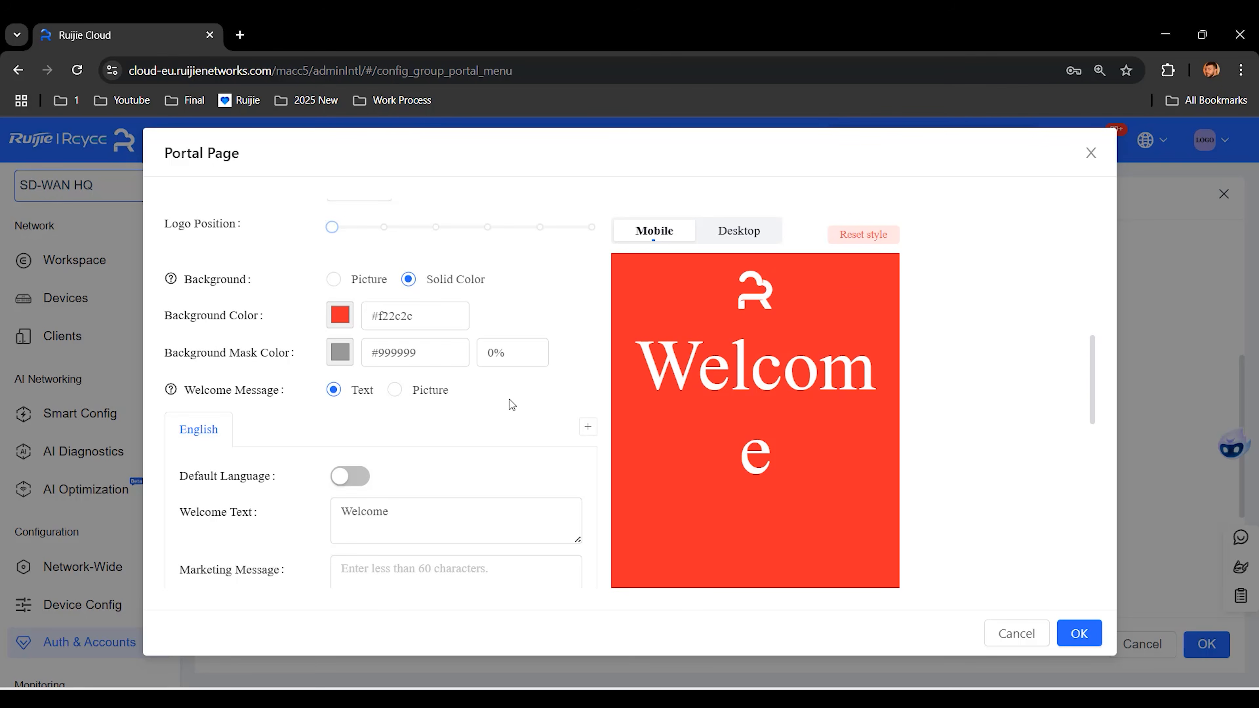
{"action": "scroll", "coordinate": [510, 400], "scroll_direction": "down", "scroll_amount": 10}
Step: Make the welcome text near-black, the login button white and the button text #030202
{"action": "left_click", "coordinate": [340, 374]}
{"action": "left_click", "coordinate": [359, 409]}
{"action": "left_click_drag", "start_coordinate": [361, 416], "coordinate": [434, 515]}
{"action": "left_click", "coordinate": [585, 375]}
{"action": "left_click", "coordinate": [340, 452]}
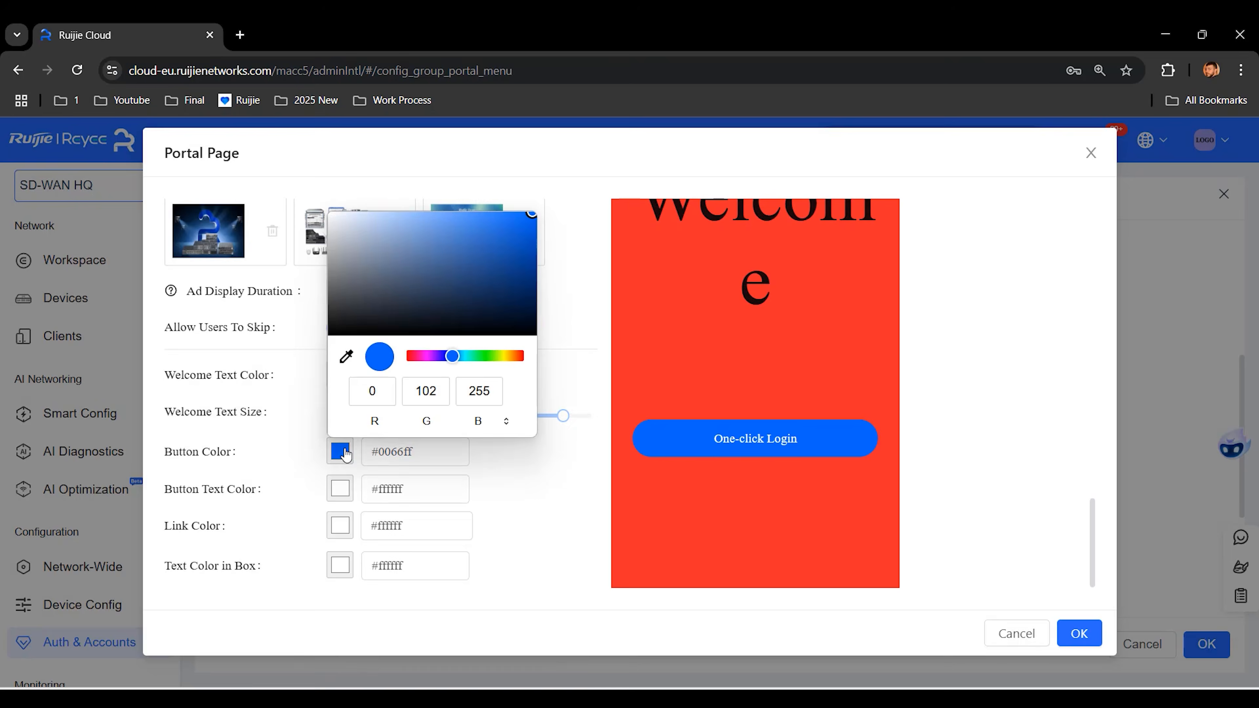
{"action": "left_click_drag", "start_coordinate": [347, 318], "coordinate": [288, 192]}
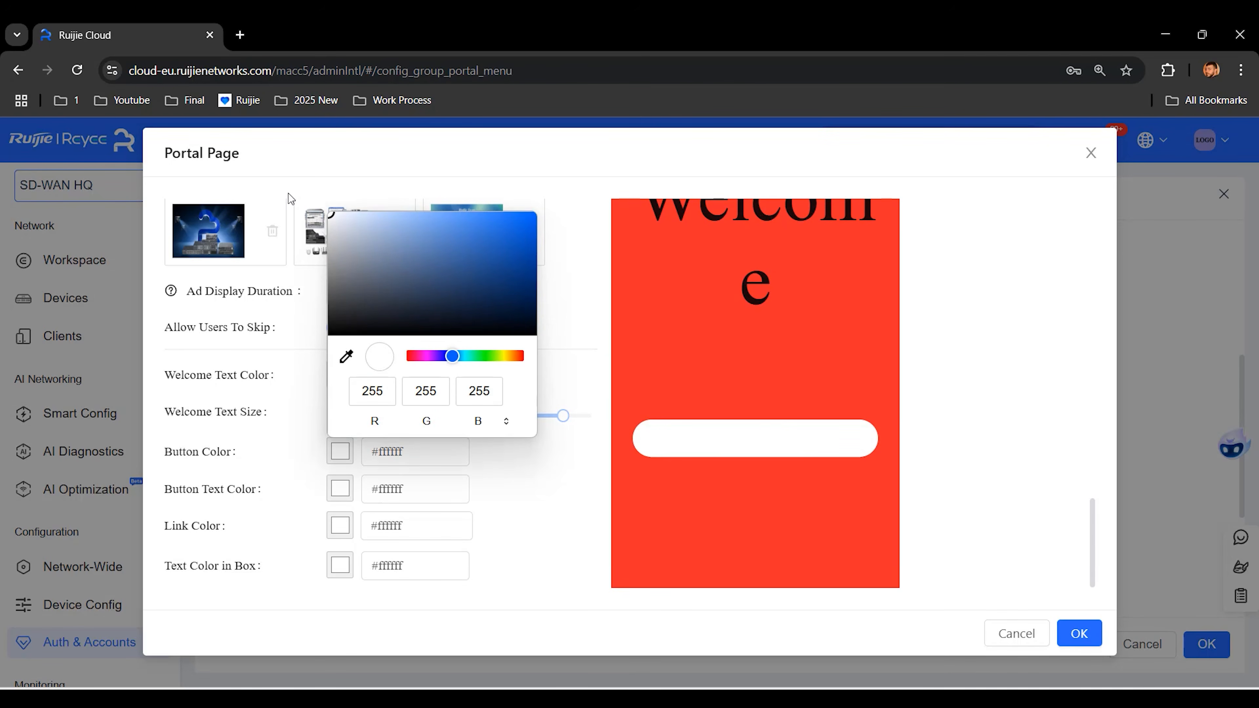
{"action": "left_click", "coordinate": [345, 491]}
{"action": "left_click", "coordinate": [432, 368]}
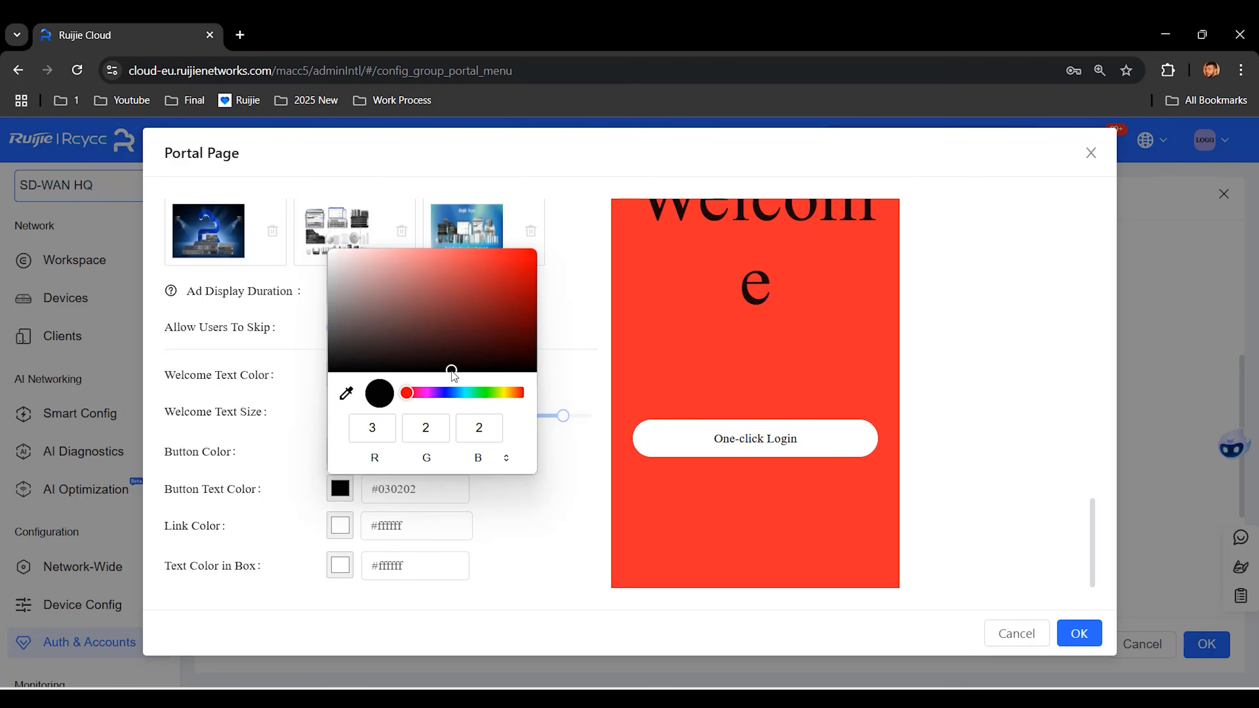
{"action": "scroll", "coordinate": [571, 315], "scroll_direction": "up", "scroll_amount": 10}
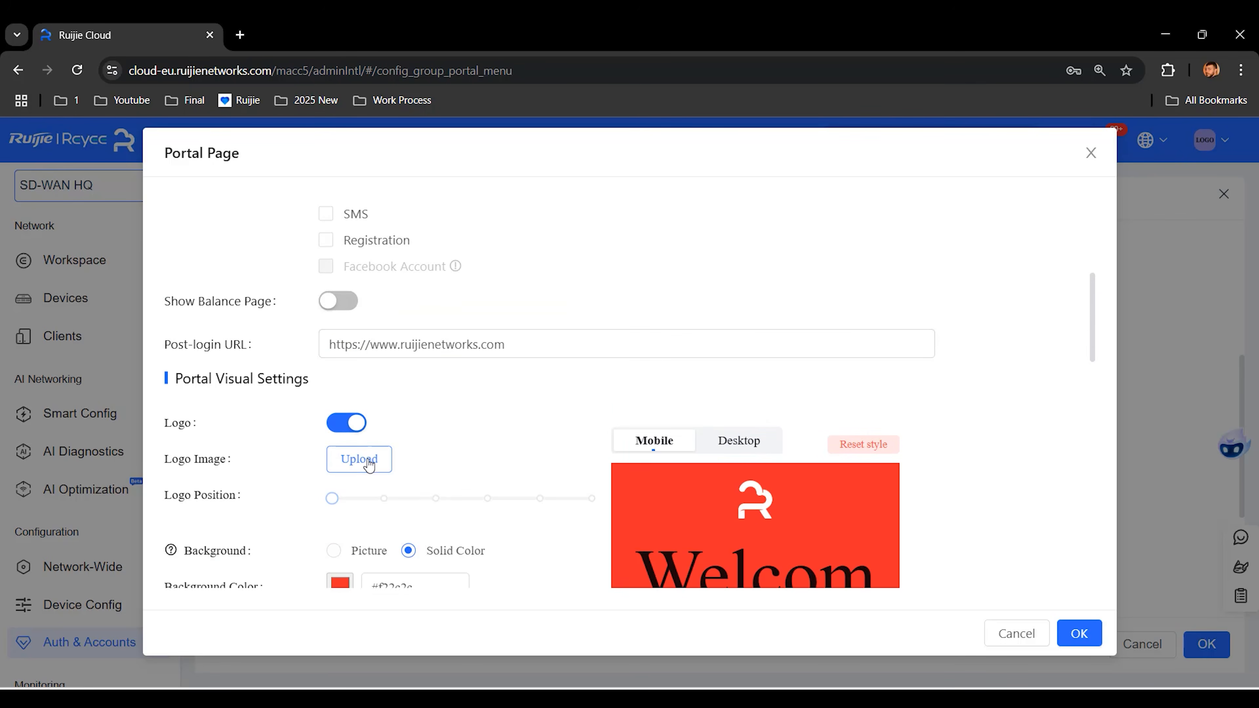
Step: Upload the mascot Logo file as the portal logo
{"action": "left_click", "coordinate": [369, 466]}
{"action": "left_click", "coordinate": [442, 240]}
{"action": "double_click", "coordinate": [442, 240]}
Step: Replace the solid red with the uploaded blue Background picture
{"action": "scroll", "coordinate": [510, 393], "scroll_direction": "down", "scroll_amount": 5}
{"action": "scroll", "coordinate": [496, 370], "scroll_direction": "down", "scroll_amount": 1}
{"action": "left_click", "coordinate": [334, 305]}
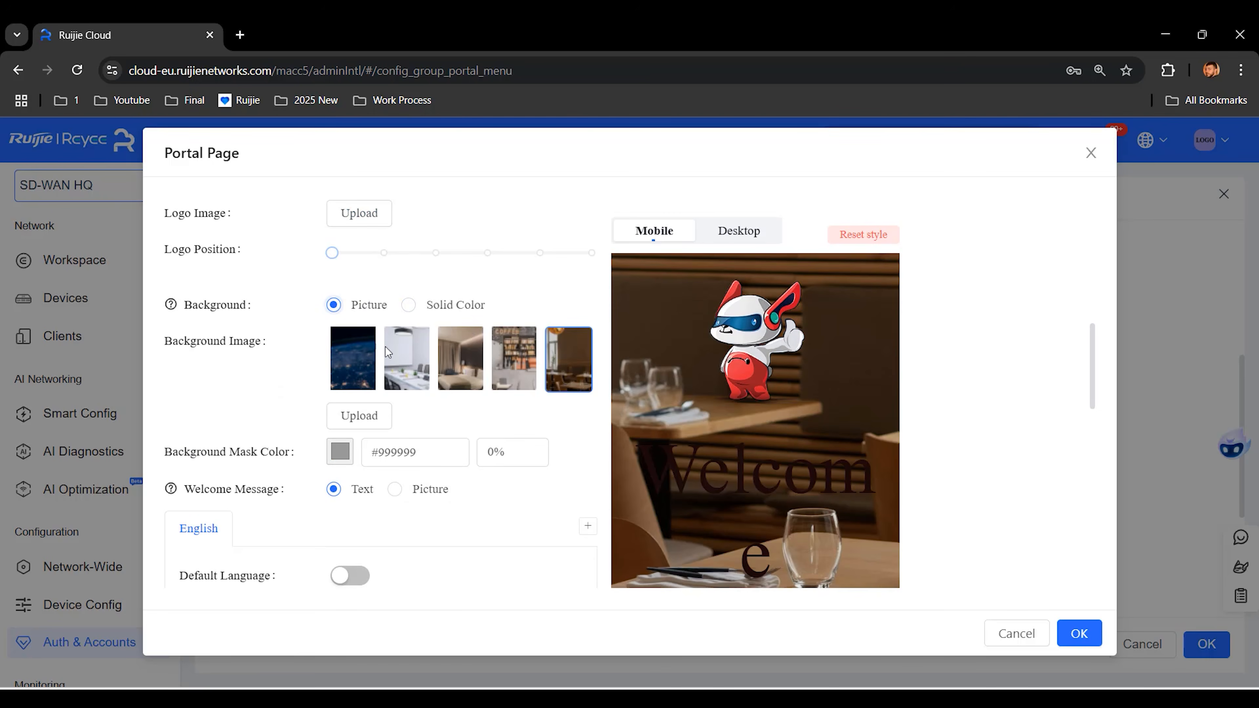
{"action": "left_click", "coordinate": [359, 415]}
{"action": "left_click", "coordinate": [593, 270]}
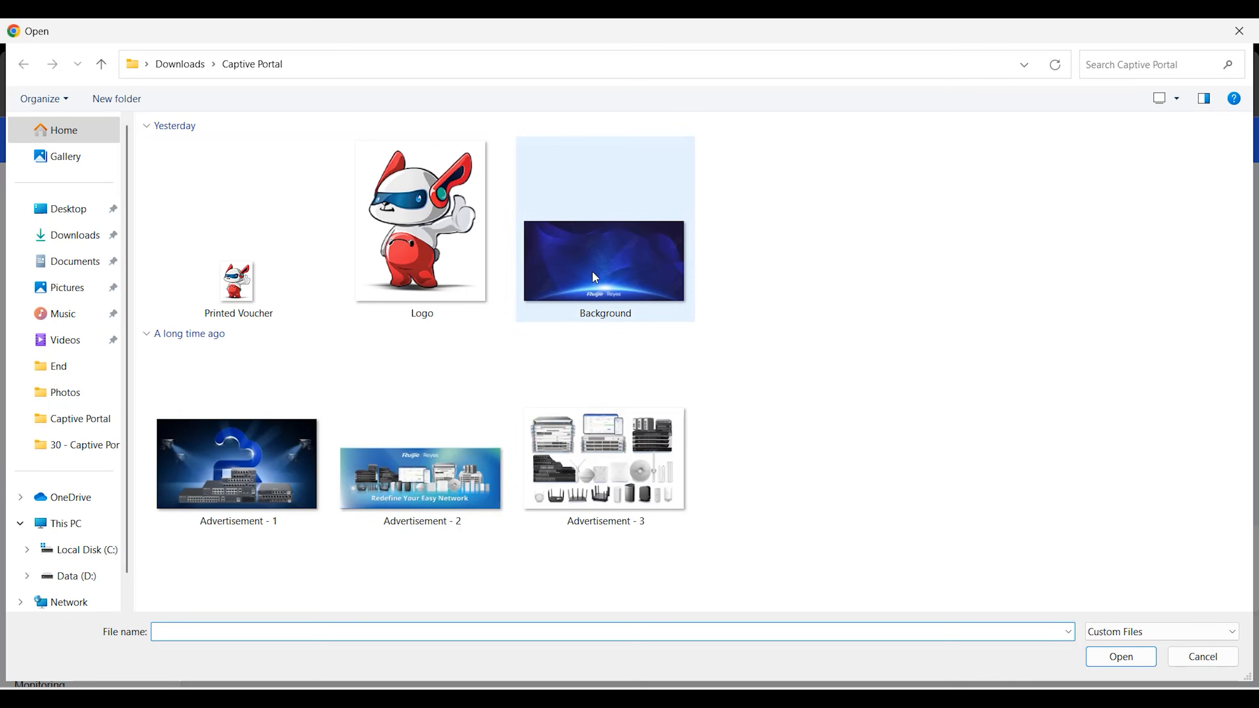
{"action": "left_click", "coordinate": [1128, 666]}
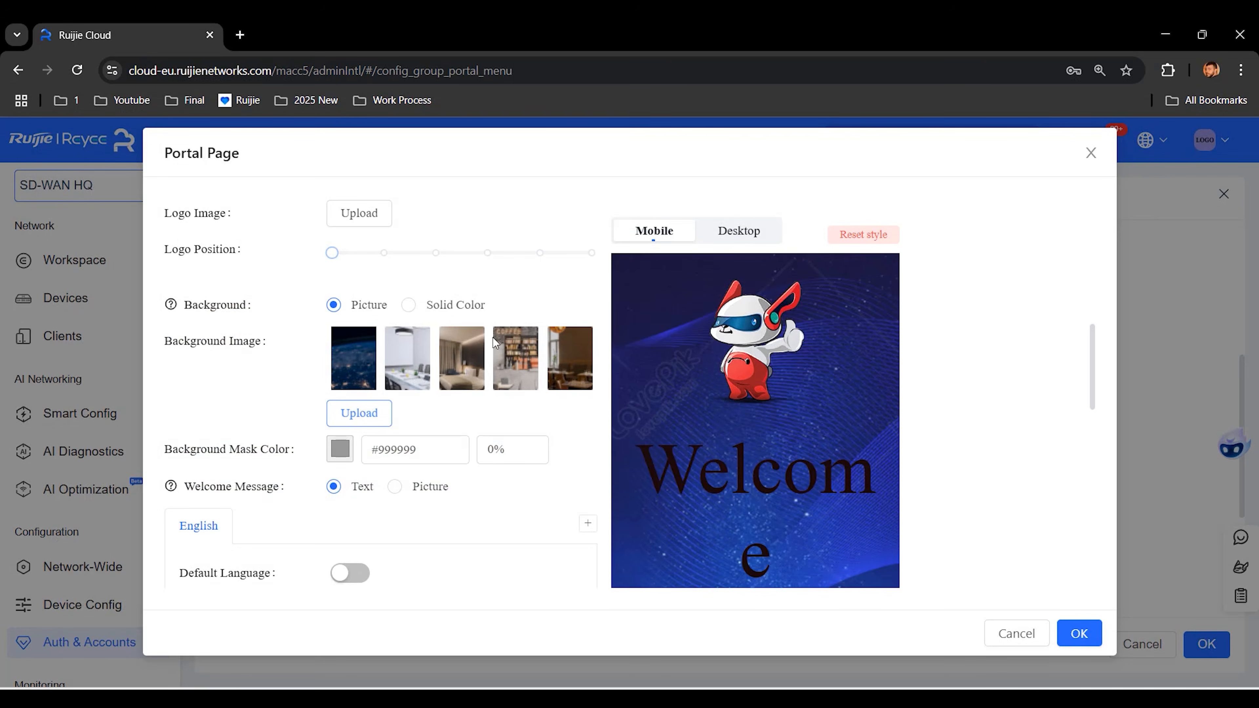
{"action": "scroll", "coordinate": [550, 430], "scroll_direction": "down", "scroll_amount": 2}
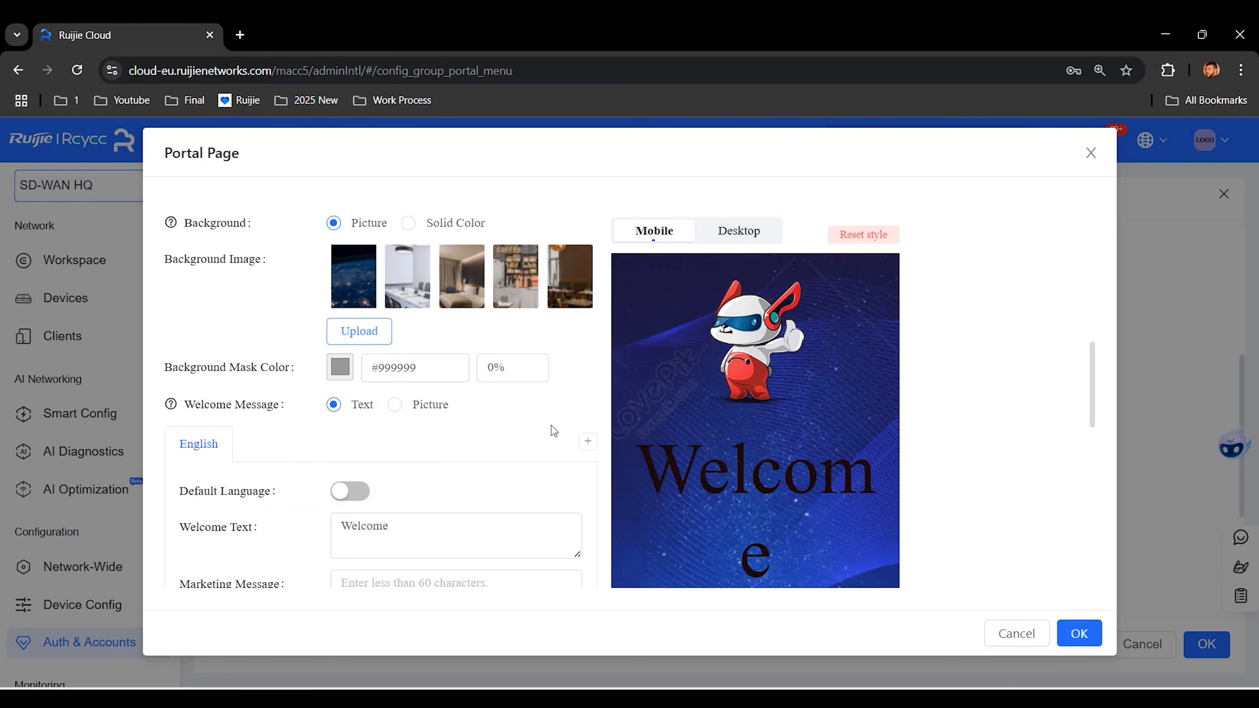
{"action": "scroll", "coordinate": [1043, 395], "scroll_direction": "down", "scroll_amount": 10}
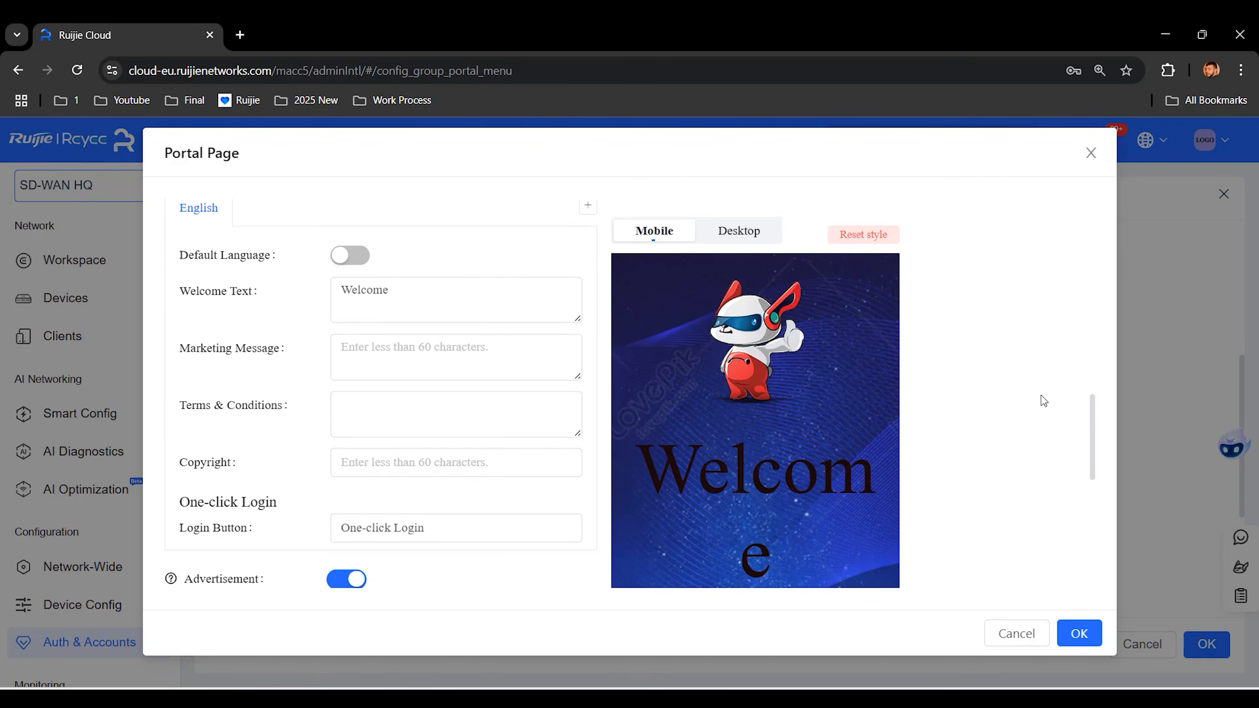
{"action": "scroll", "coordinate": [1036, 405], "scroll_direction": "down", "scroll_amount": 5}
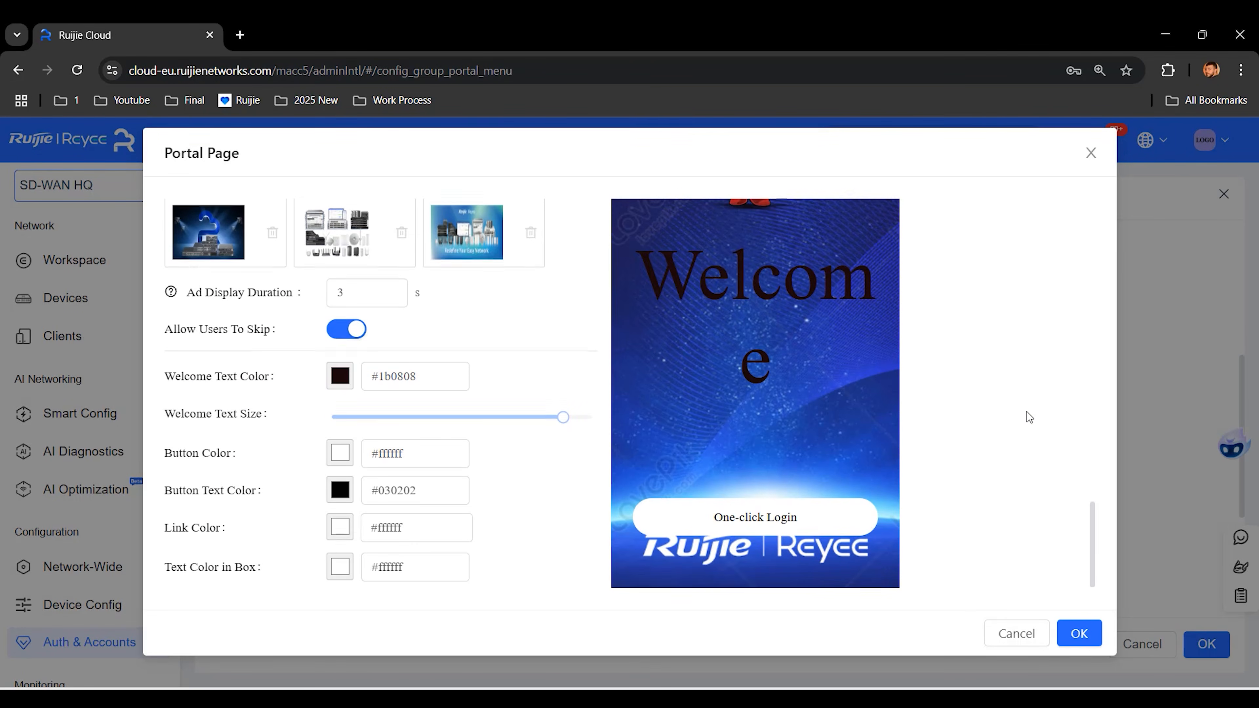
{"action": "scroll", "coordinate": [1027, 412], "scroll_direction": "up", "scroll_amount": 12}
{"action": "scroll", "coordinate": [1026, 411], "scroll_direction": "up", "scroll_amount": 15}
Step: Name the portal page CaptivePortal and save it
{"action": "left_click", "coordinate": [481, 259]}
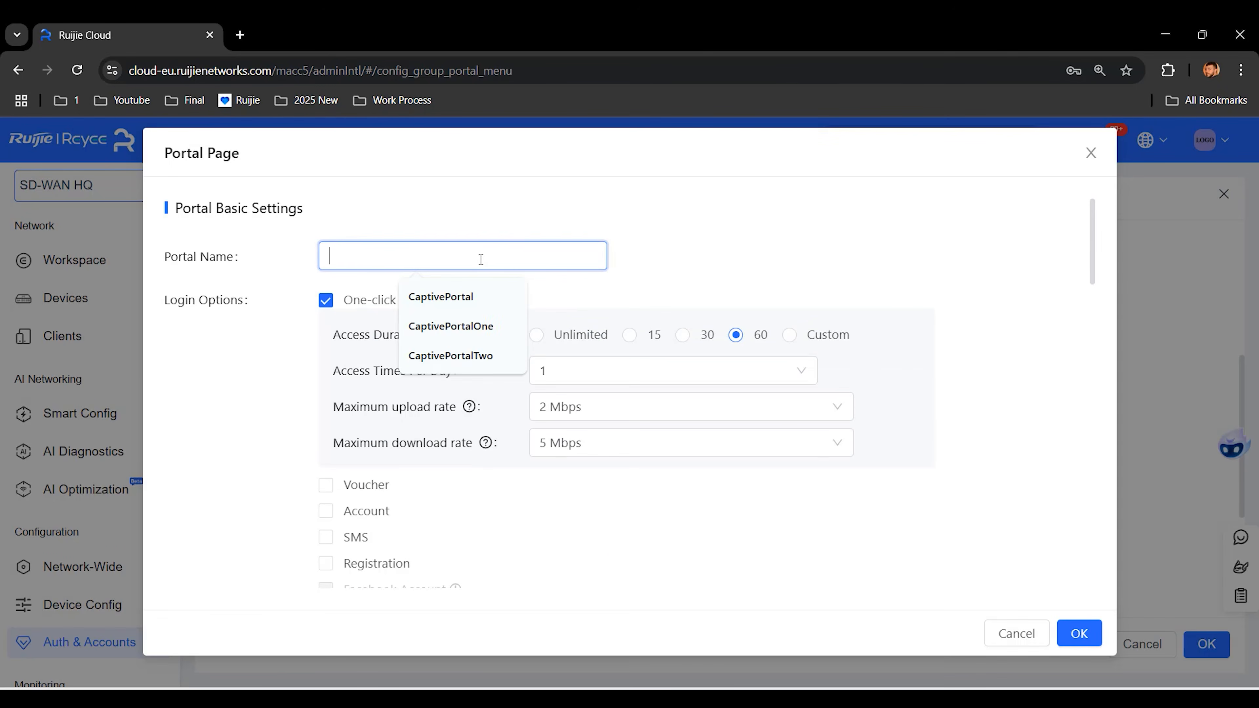
{"action": "left_click", "coordinate": [464, 298]}
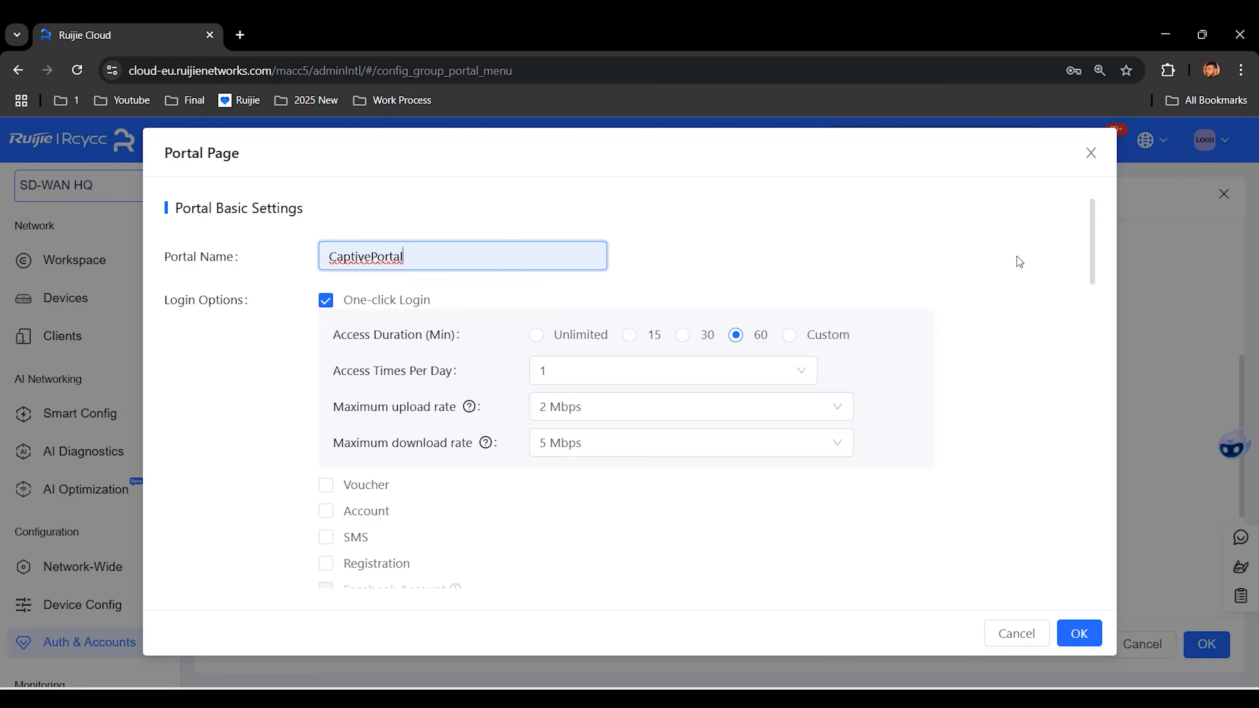
{"action": "left_click", "coordinate": [1085, 637]}
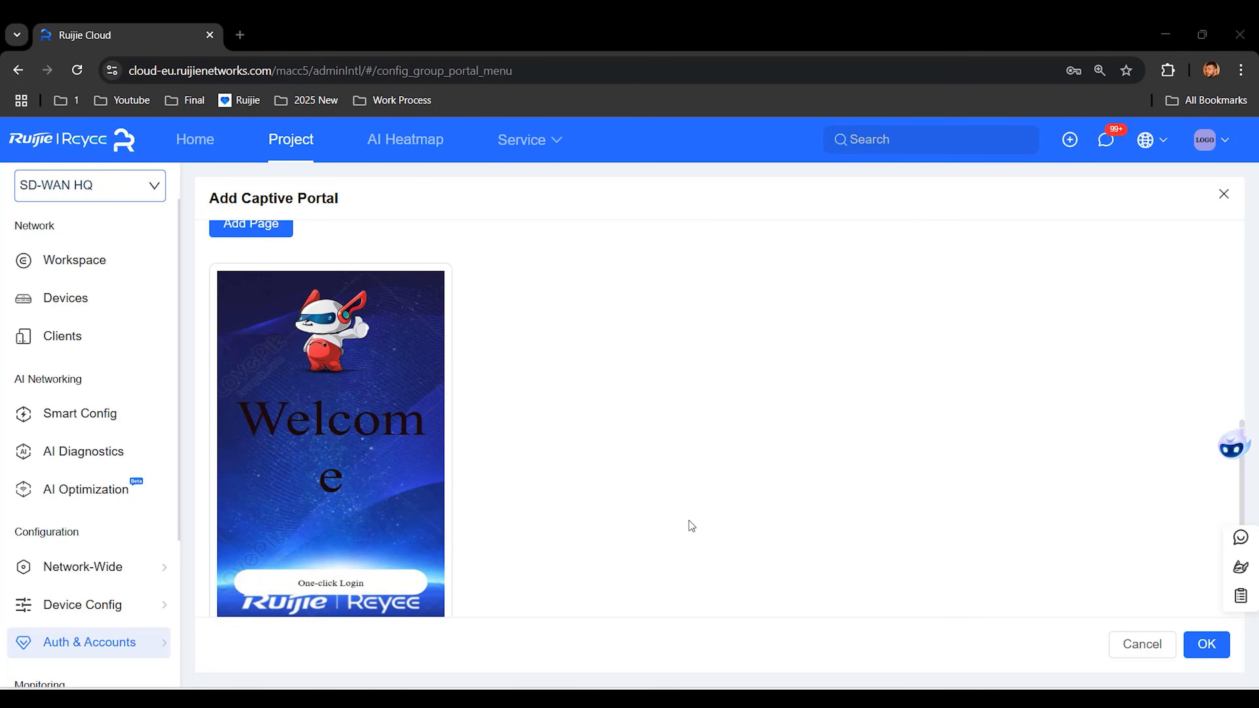
Step: Check the First SSID's settings under Wireless > SSID
{"action": "mouse_move", "coordinate": [103, 606]}
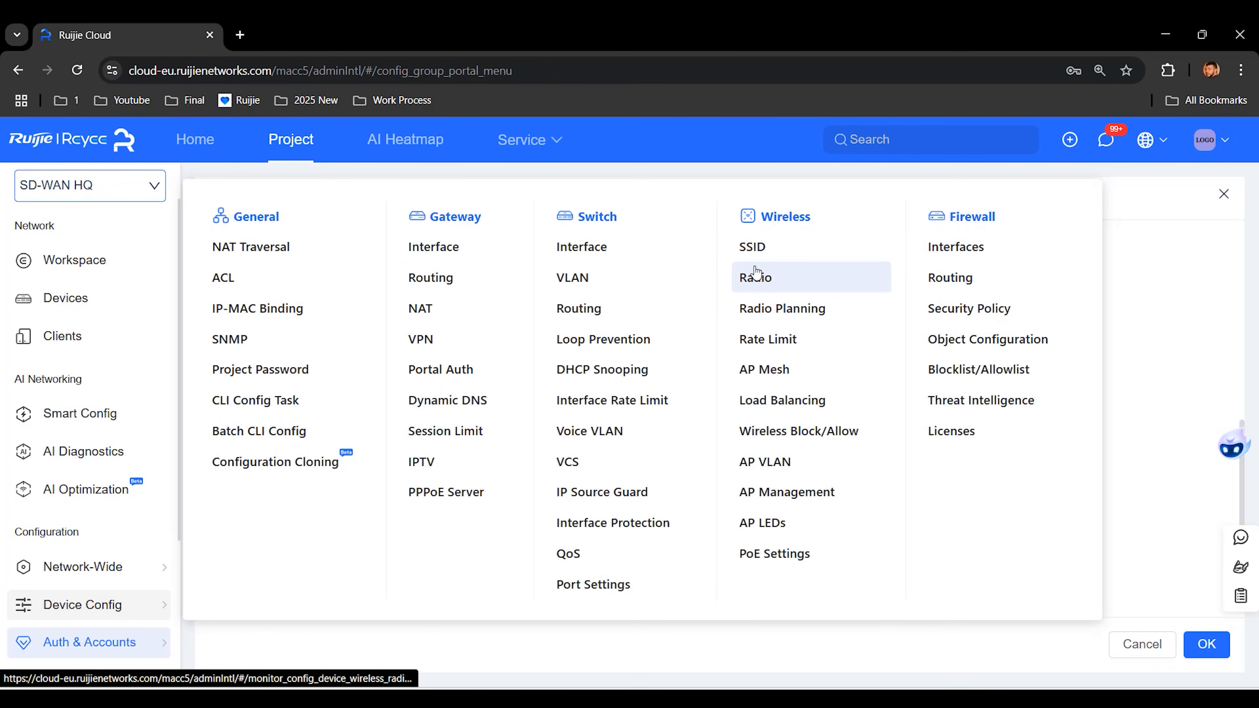
{"action": "left_click", "coordinate": [751, 248]}
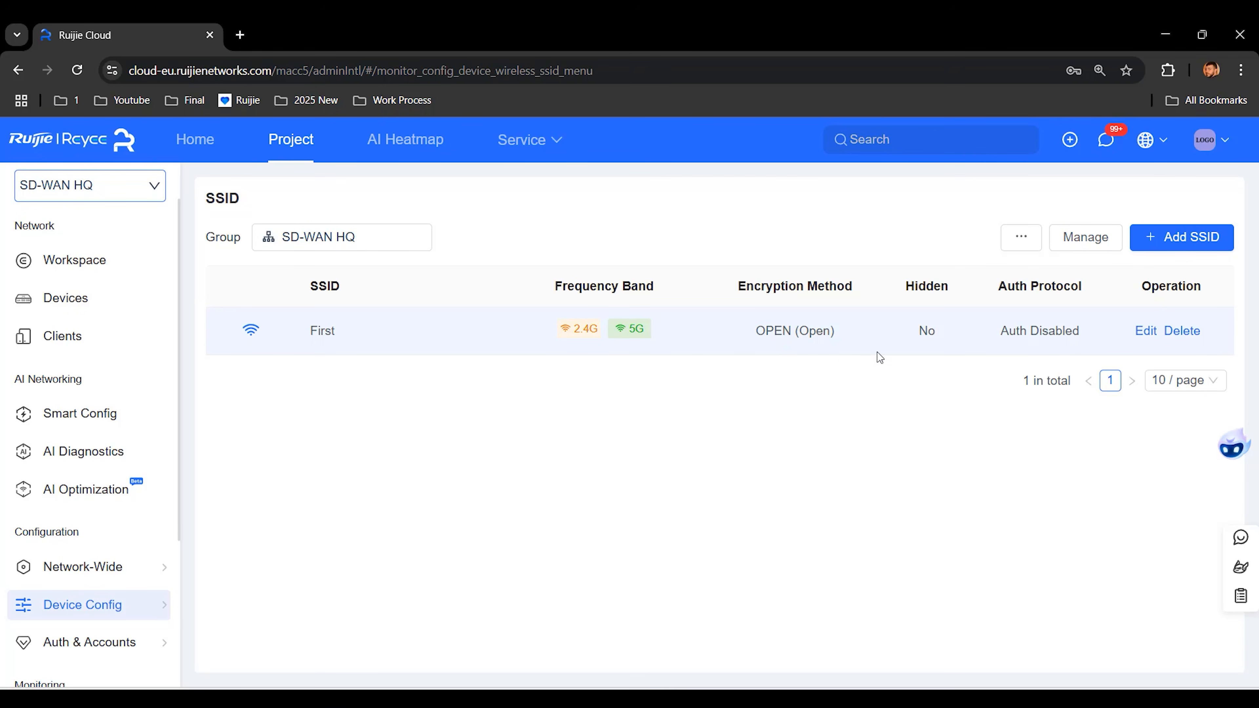
{"action": "left_click", "coordinate": [1146, 330]}
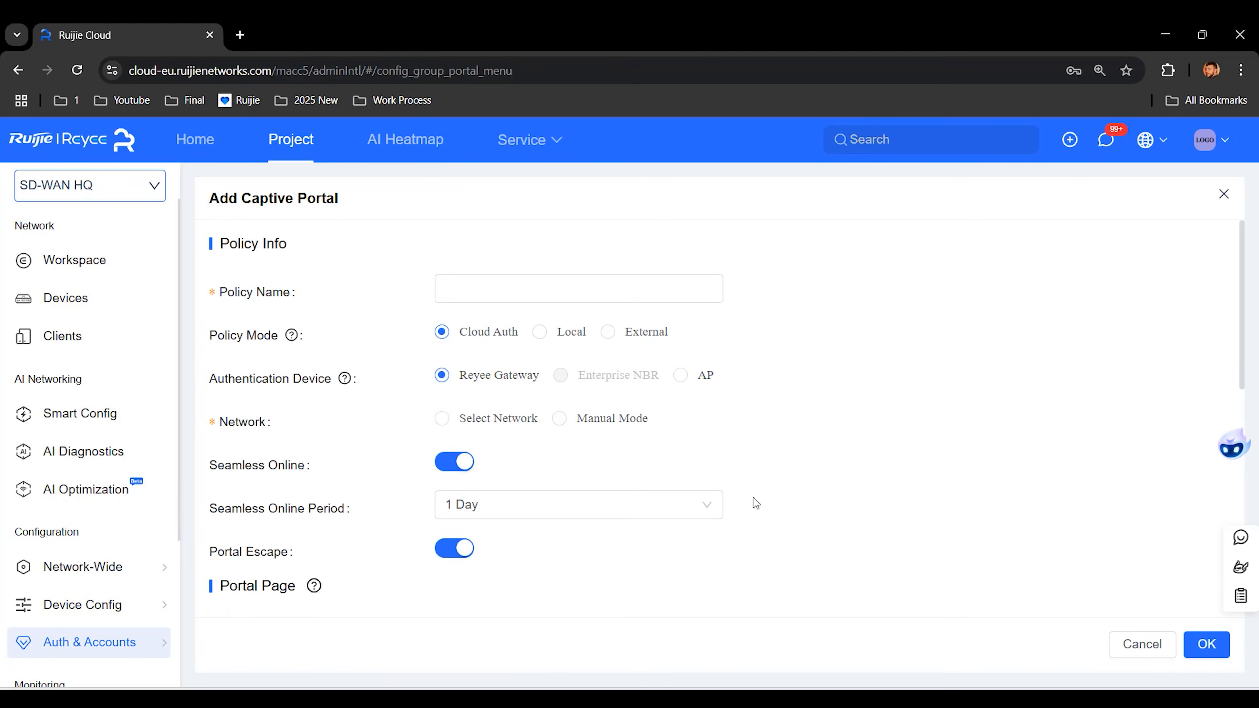
Step: Name the captive portal policy First, cover VLAN 233, and save it
{"action": "left_click", "coordinate": [480, 294]}
{"action": "type", "text": "First"}
{"action": "left_click", "coordinate": [541, 461]}
{"action": "left_click", "coordinate": [540, 511]}
{"action": "scroll", "coordinate": [540, 511], "scroll_direction": "down", "scroll_amount": 10}
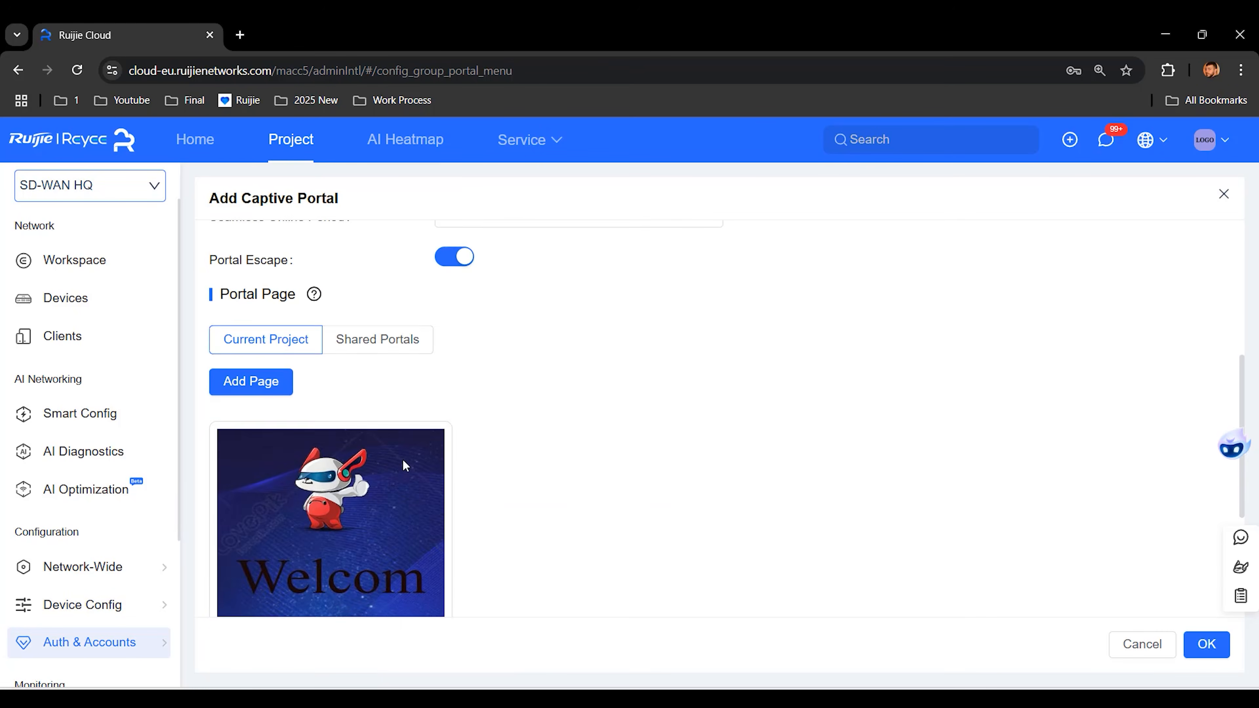
{"action": "left_click", "coordinate": [1208, 645]}
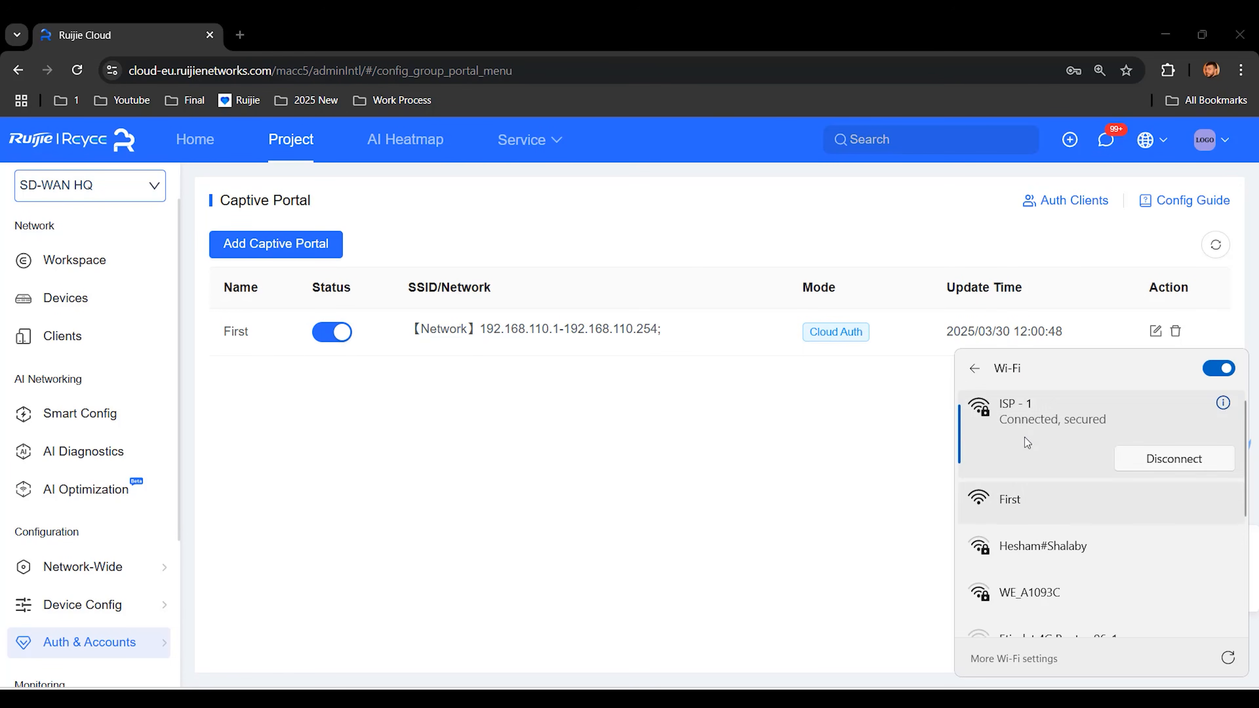
Step: Connect the laptop to the open First Wi-Fi network
{"action": "left_click", "coordinate": [1036, 497]}
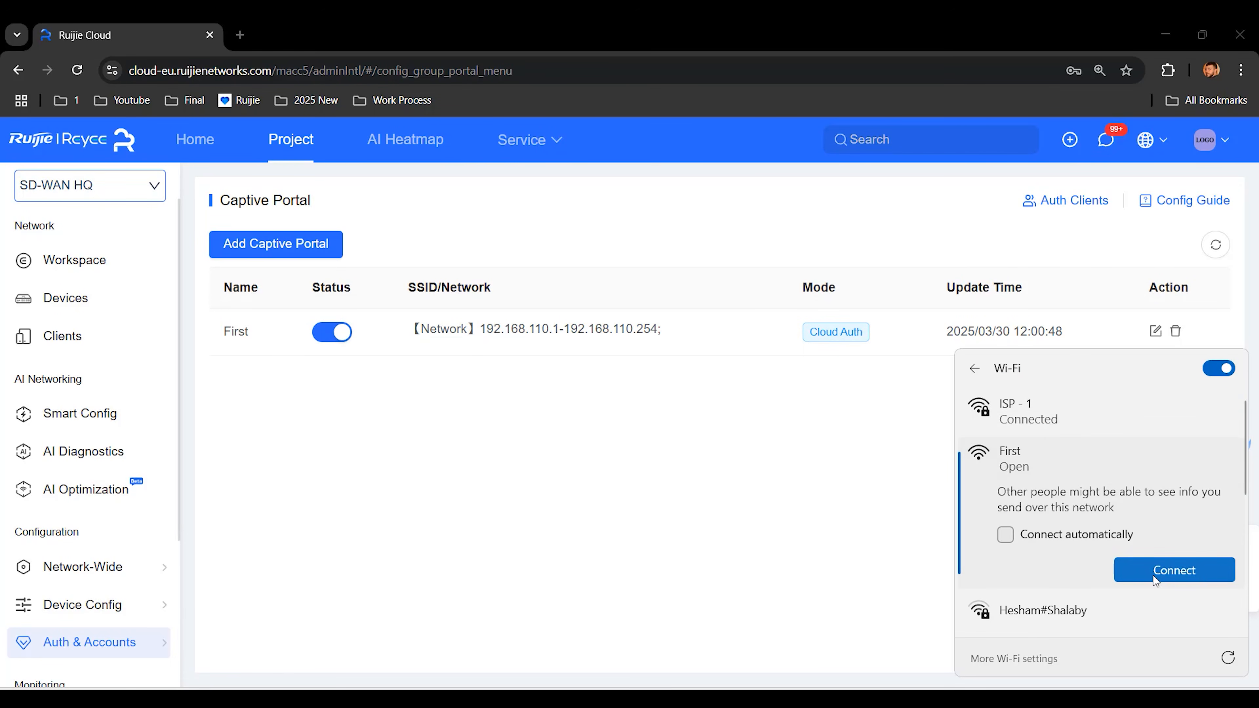
{"action": "left_click", "coordinate": [1188, 572]}
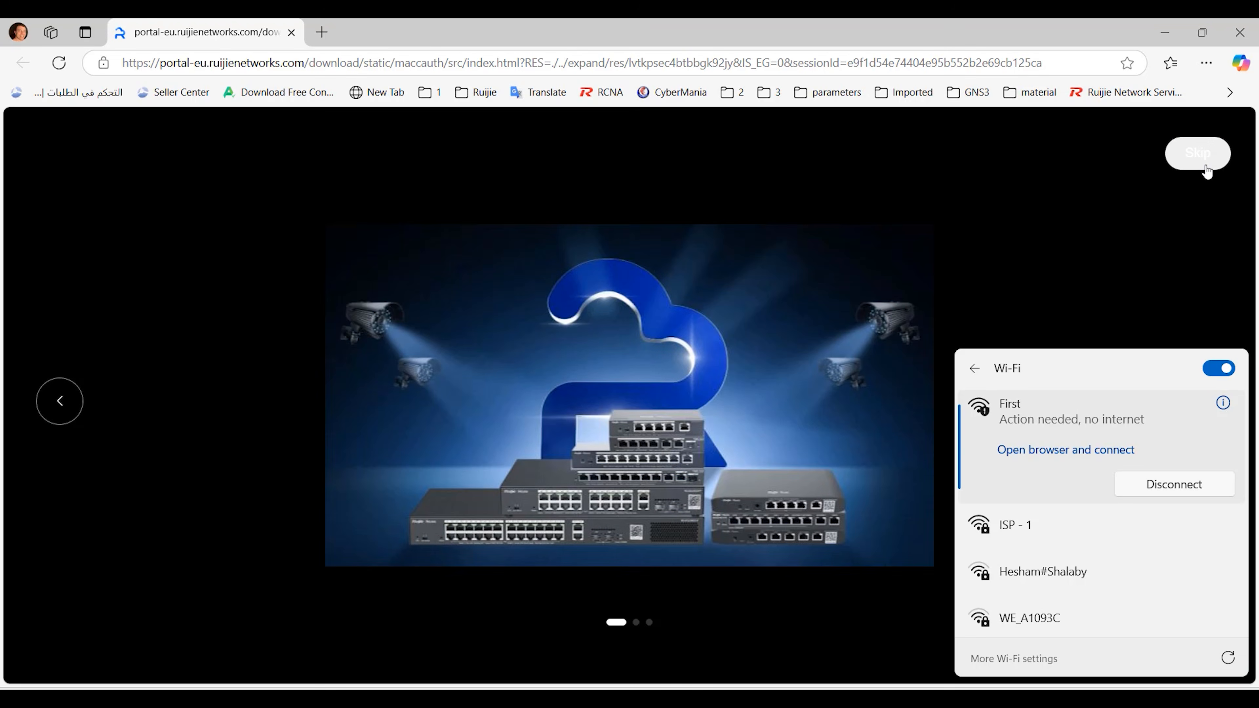
Step: Skip the advertisements and log in with One-click Login on the Welcome page
{"action": "left_click", "coordinate": [1205, 167]}
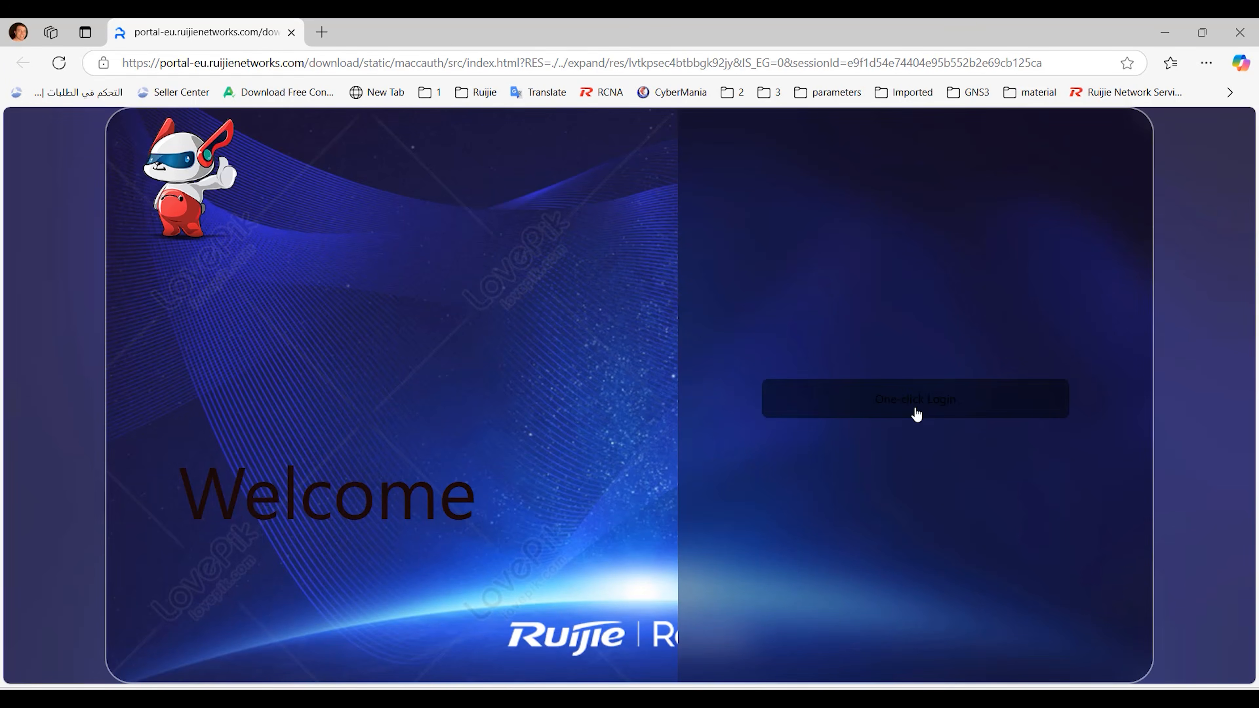
{"action": "left_click", "coordinate": [916, 413]}
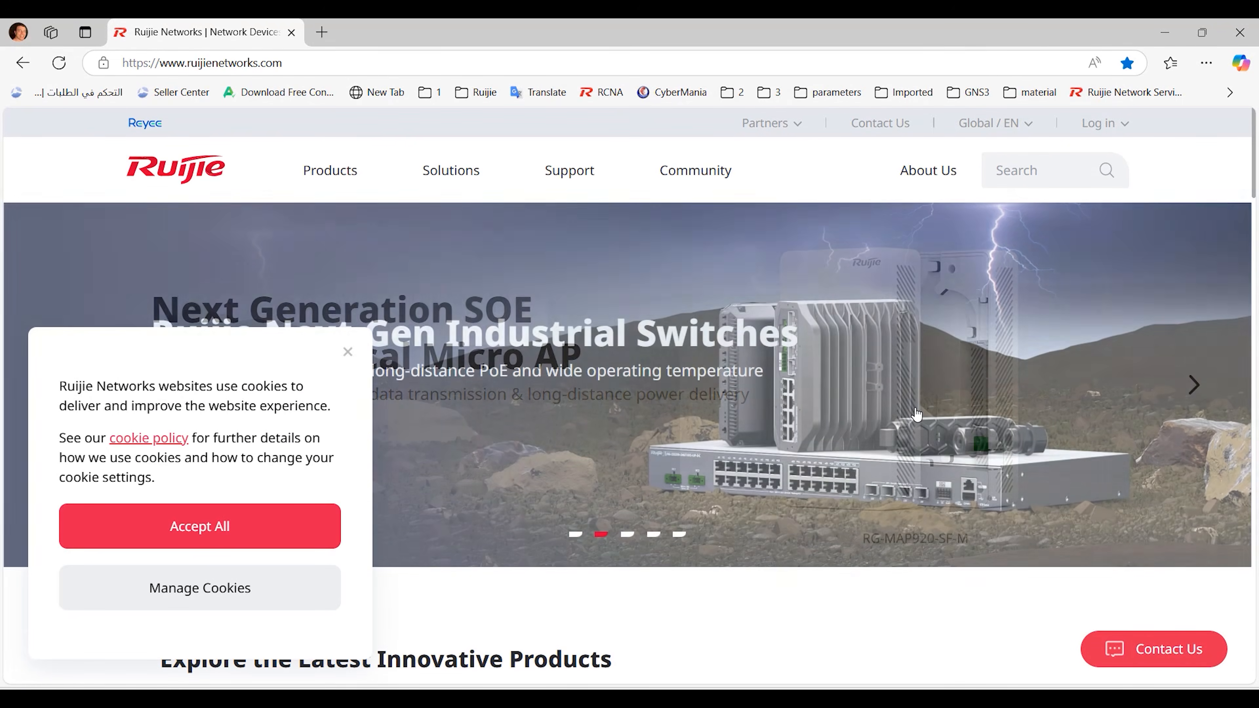
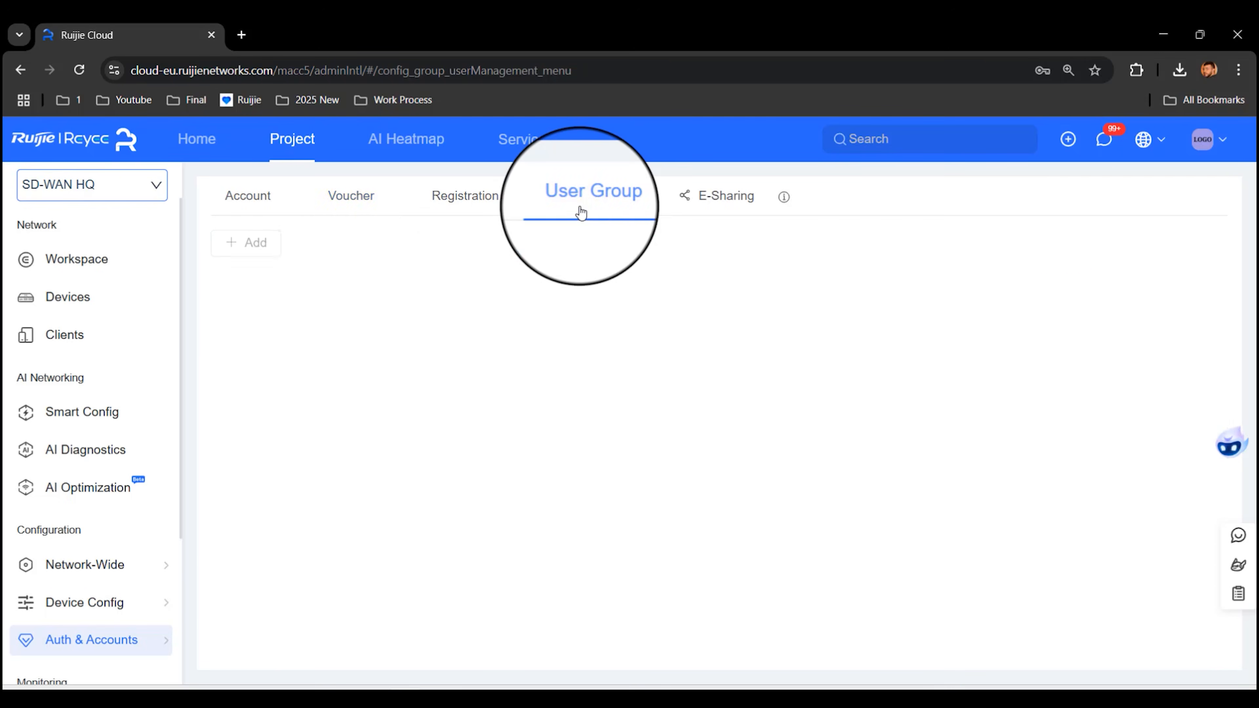
Step: Open the Add user group form and enter 10Giga as the group name
{"action": "left_click", "coordinate": [245, 236]}
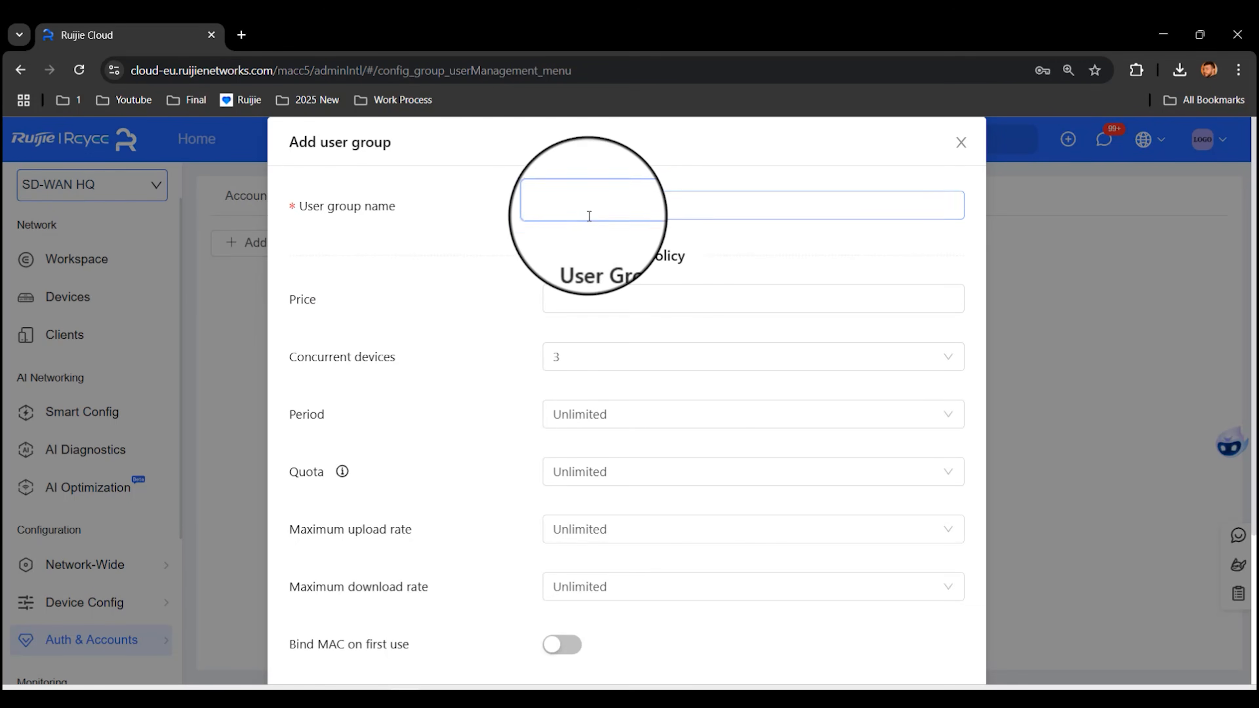
{"action": "left_click", "coordinate": [609, 209]}
{"action": "type", "text": "10"}
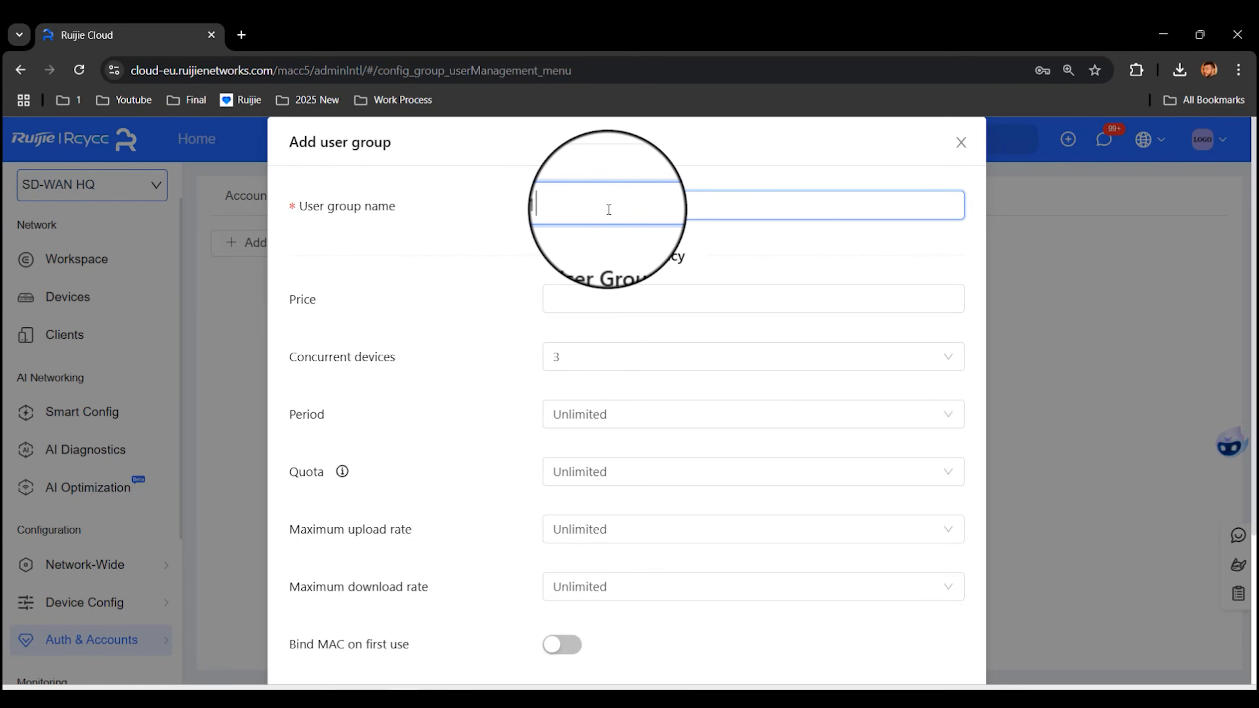
{"action": "type", "text": "Giga"}
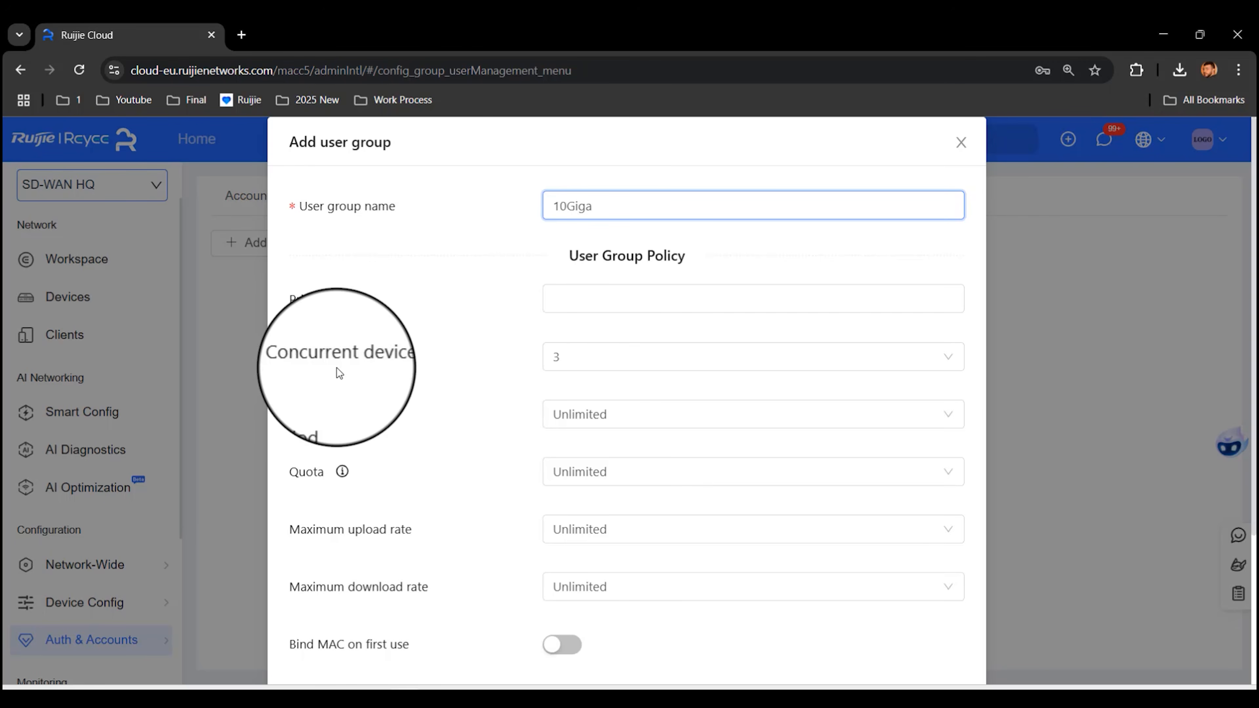
Step: Give 10Giga 1 concurrent device, a 30Minutes period and a custom 10 GB quota
{"action": "left_click", "coordinate": [663, 365]}
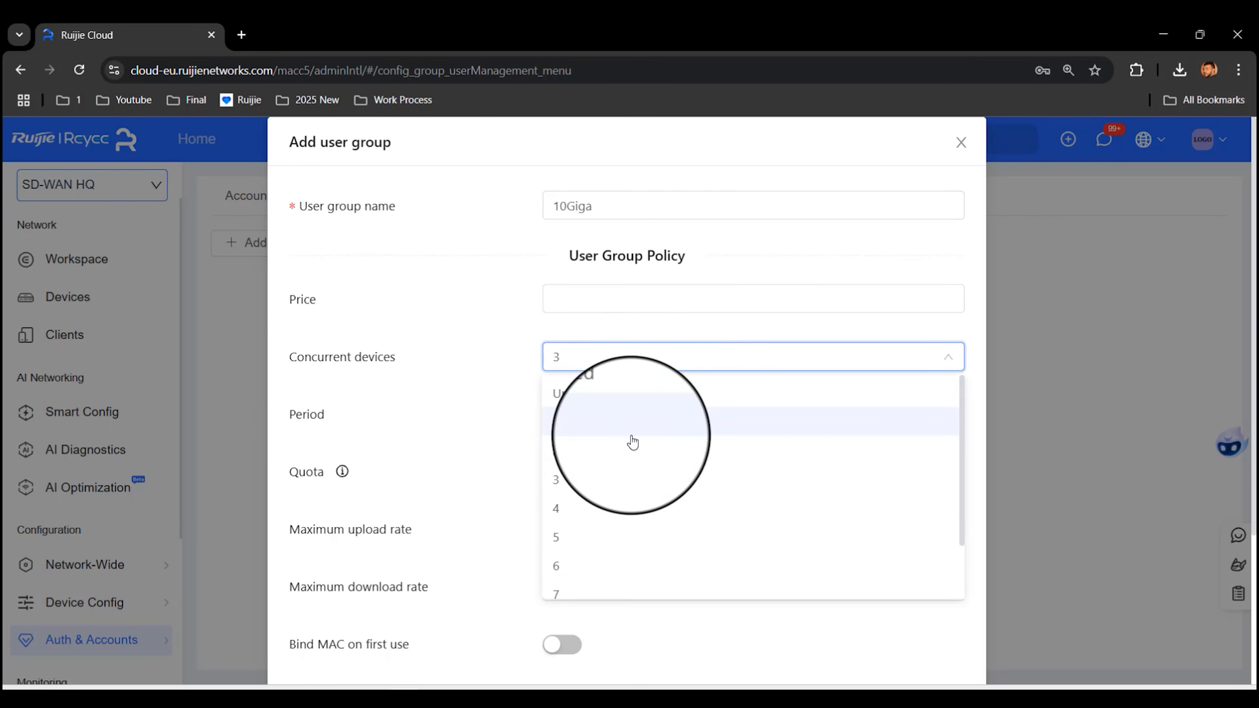
{"action": "left_click", "coordinate": [628, 423]}
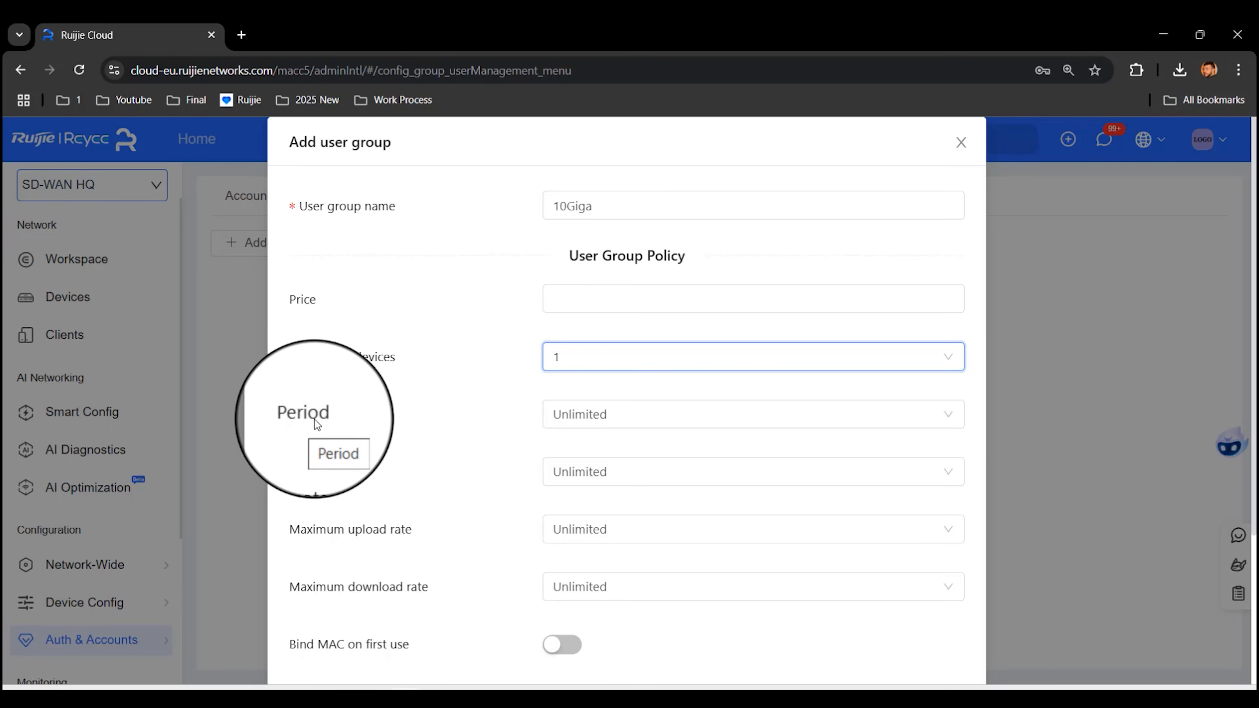
{"action": "left_click", "coordinate": [606, 410]}
{"action": "left_click", "coordinate": [637, 485]}
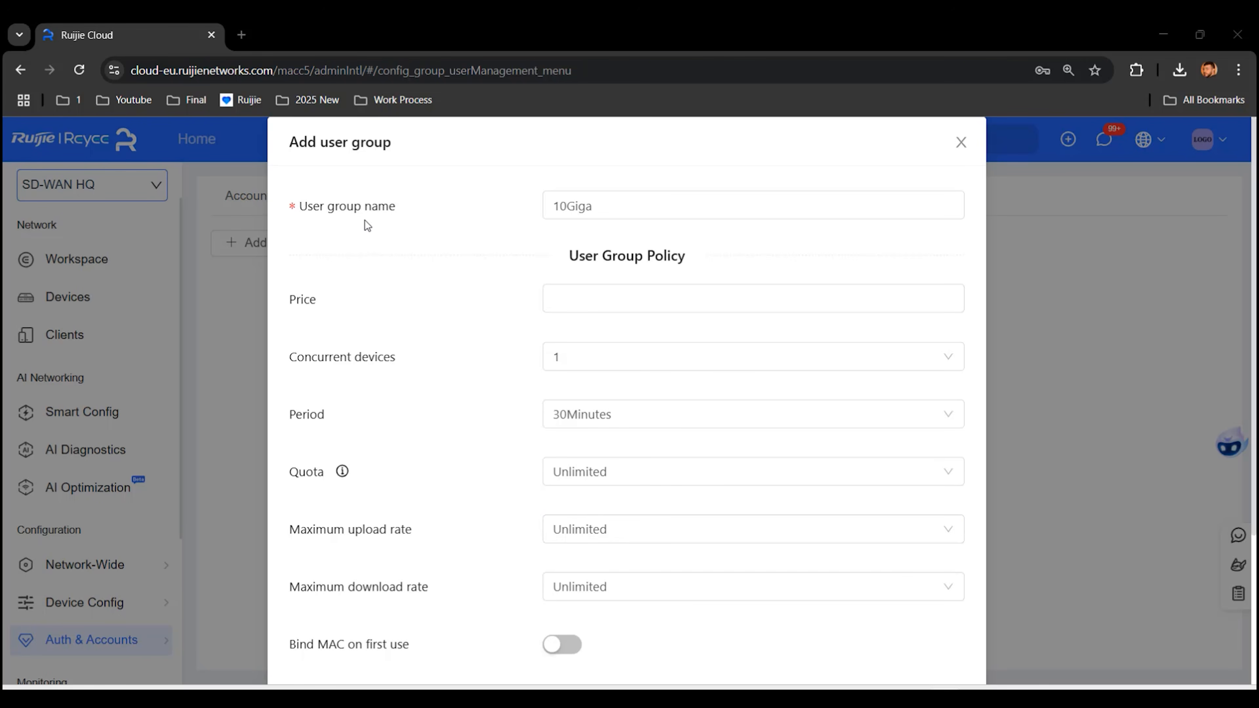
{"action": "left_click", "coordinate": [646, 474]}
{"action": "left_click", "coordinate": [626, 440]}
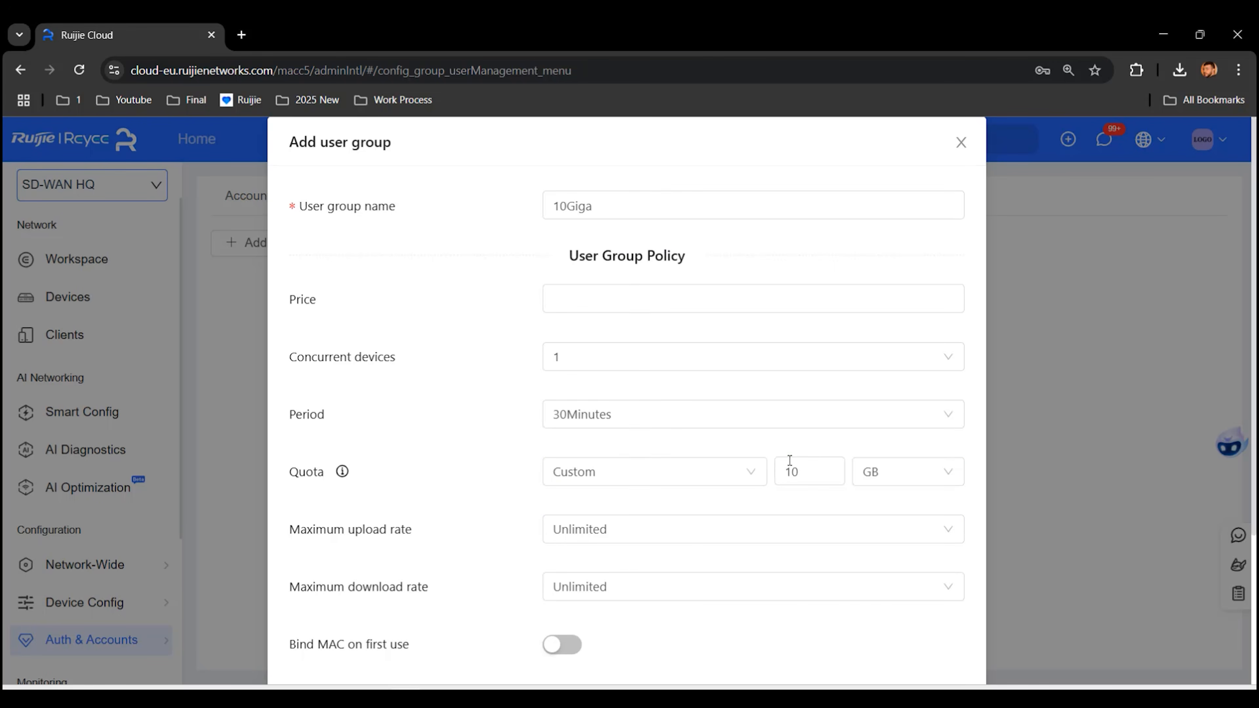
{"action": "left_click", "coordinate": [804, 484]}
{"action": "left_click", "coordinate": [530, 533]}
Step: Cap the group's upload rate at 2 Mbps and download rate at 5 Mbps
{"action": "left_click", "coordinate": [623, 531]}
{"action": "left_click", "coordinate": [606, 412]}
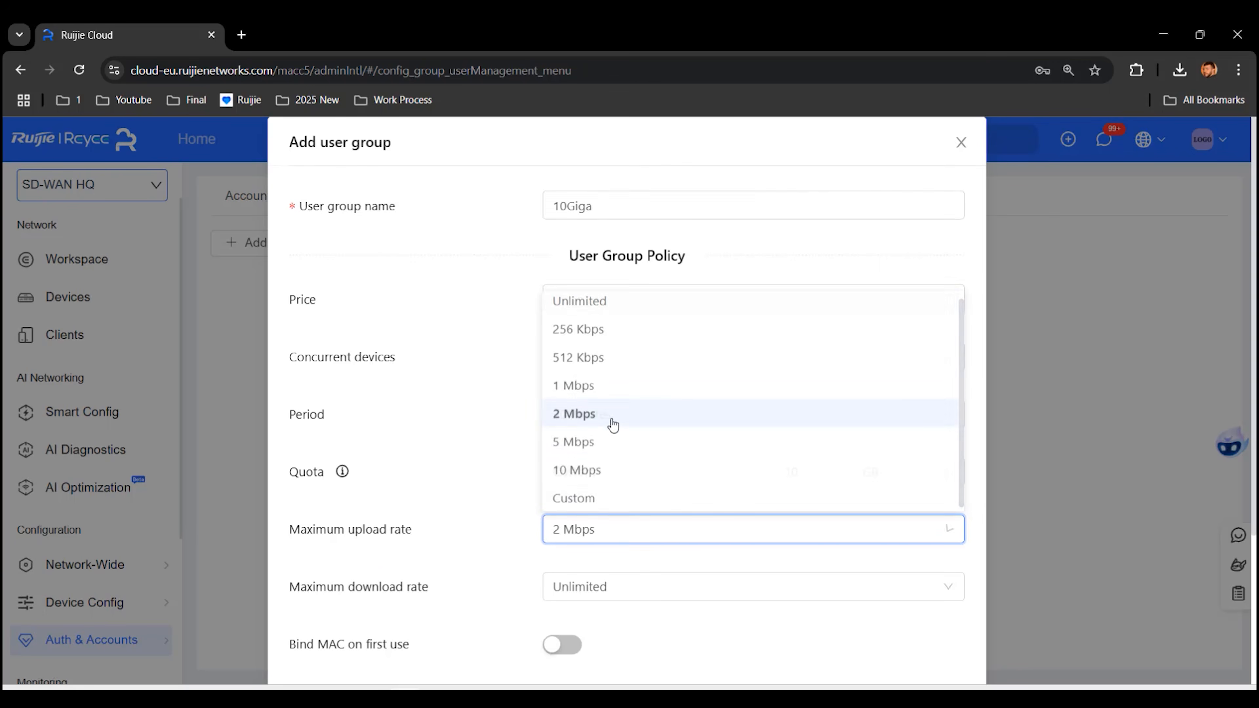
{"action": "left_click", "coordinate": [634, 590]}
{"action": "left_click", "coordinate": [626, 504]}
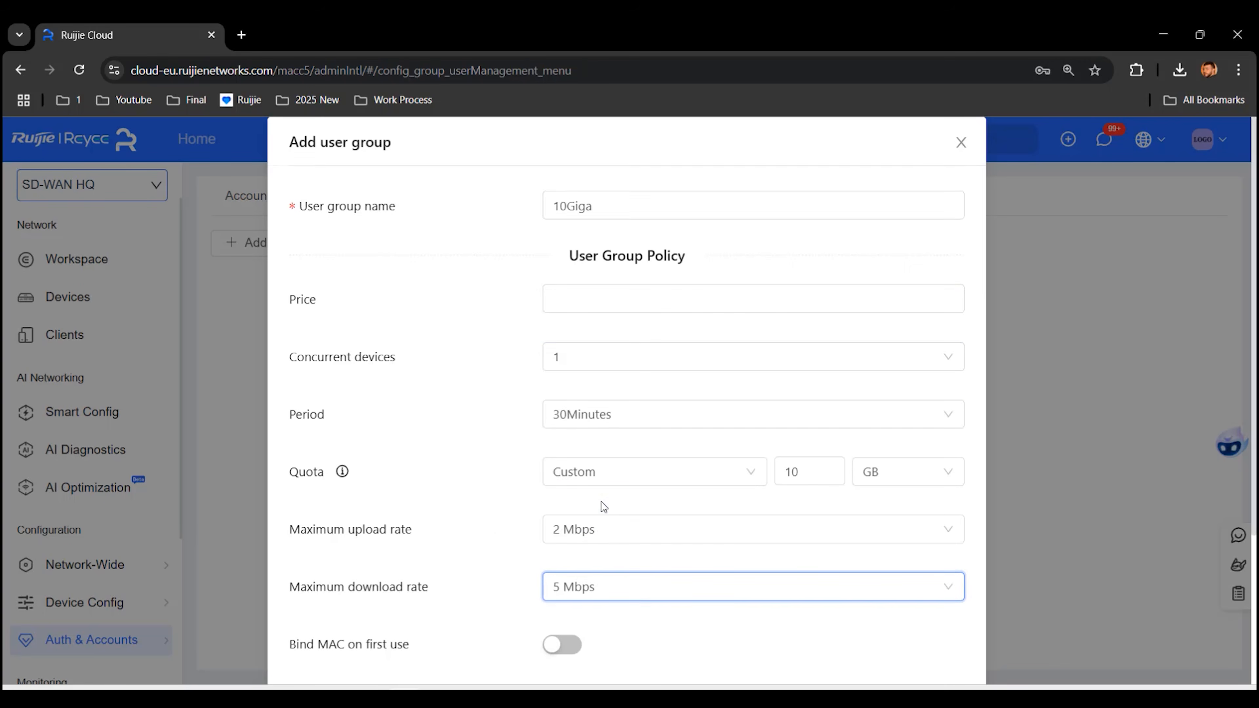
Step: Turn on Bind MAC on first use and bind the group to the Cloud Auth (VLAN233) network
{"action": "scroll", "coordinate": [476, 551], "scroll_direction": "down", "scroll_amount": 3}
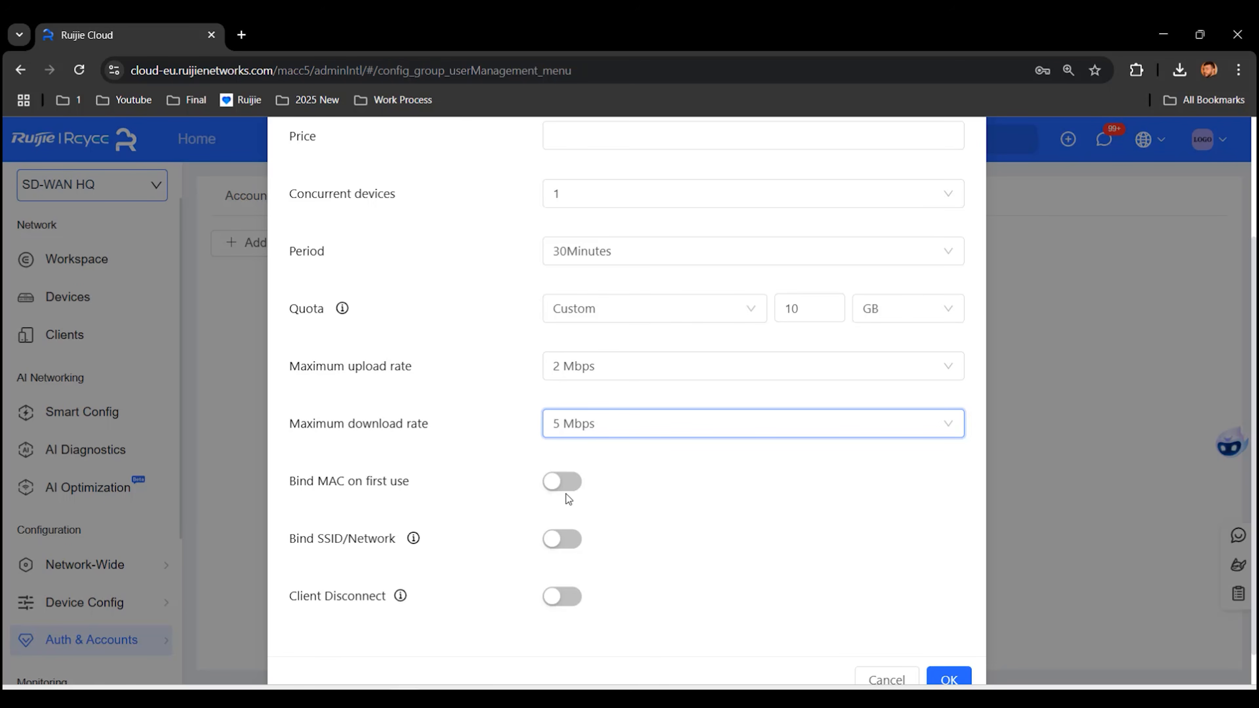
{"action": "left_click", "coordinate": [562, 482]}
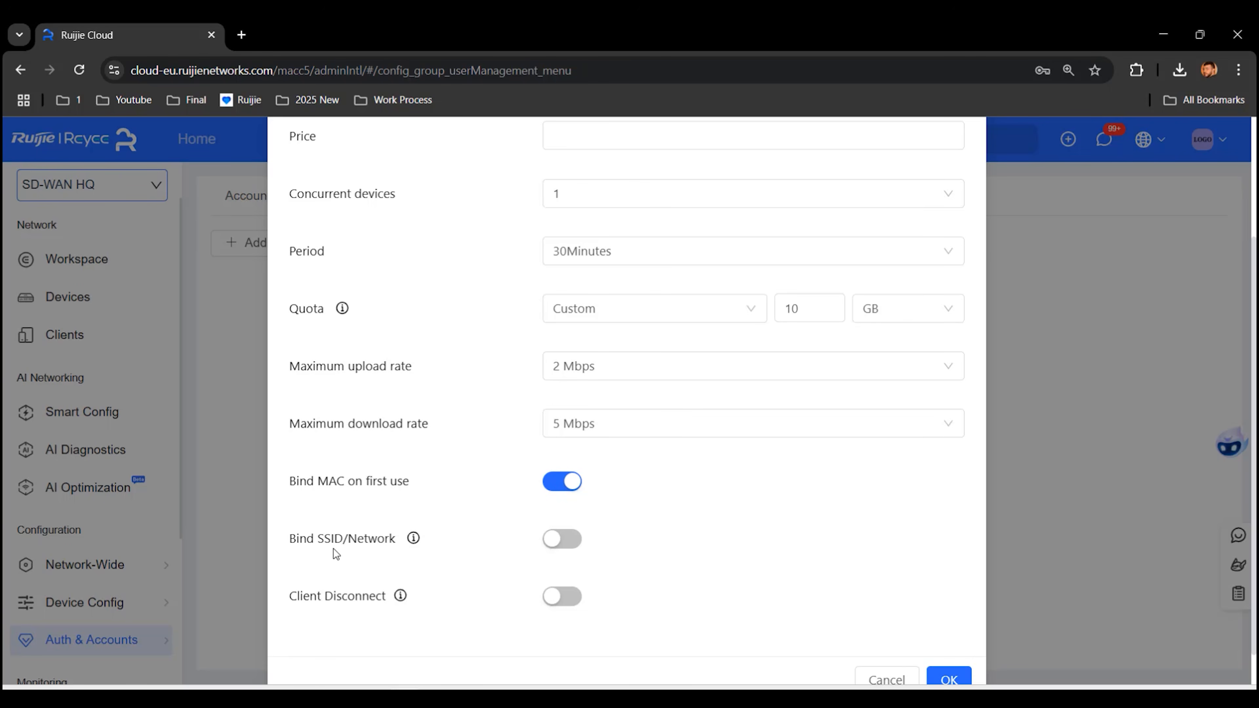
{"action": "left_click", "coordinate": [562, 539]}
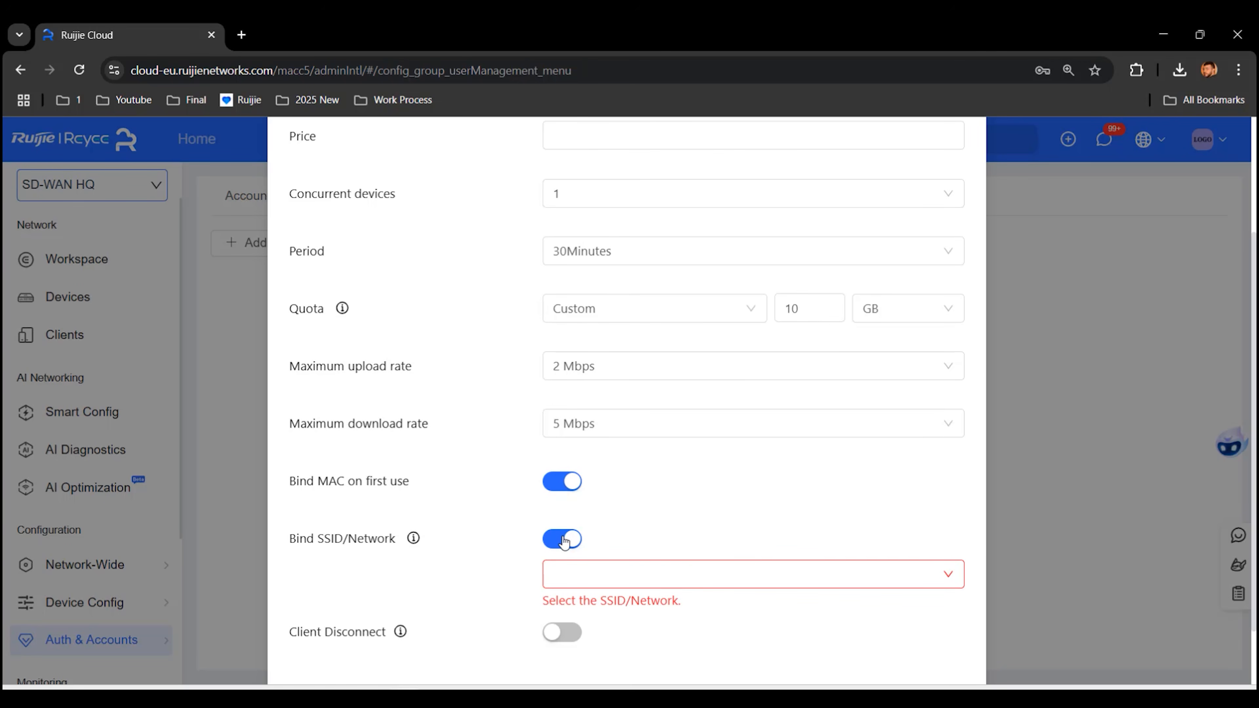
{"action": "left_click", "coordinate": [610, 575]}
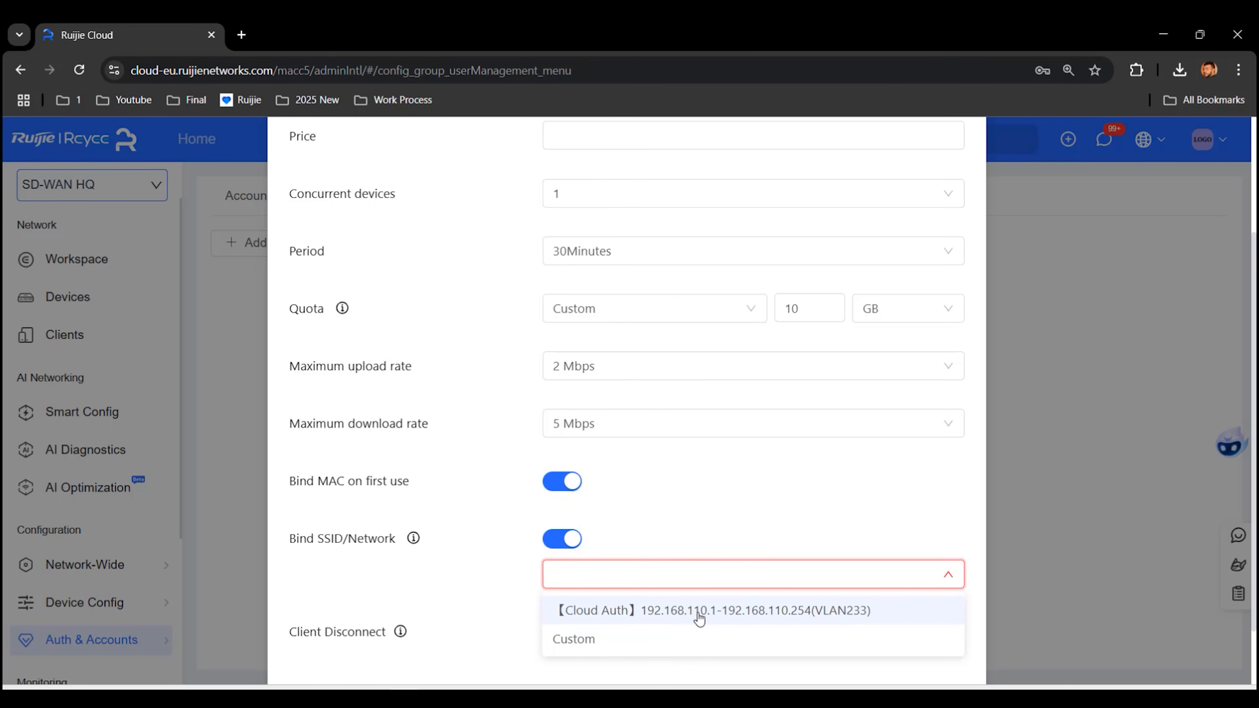
{"action": "left_click", "coordinate": [736, 615]}
Step: Recheck the concurrent devices setting, leaving it at 1 device
{"action": "scroll", "coordinate": [727, 594], "scroll_direction": "down", "scroll_amount": 2}
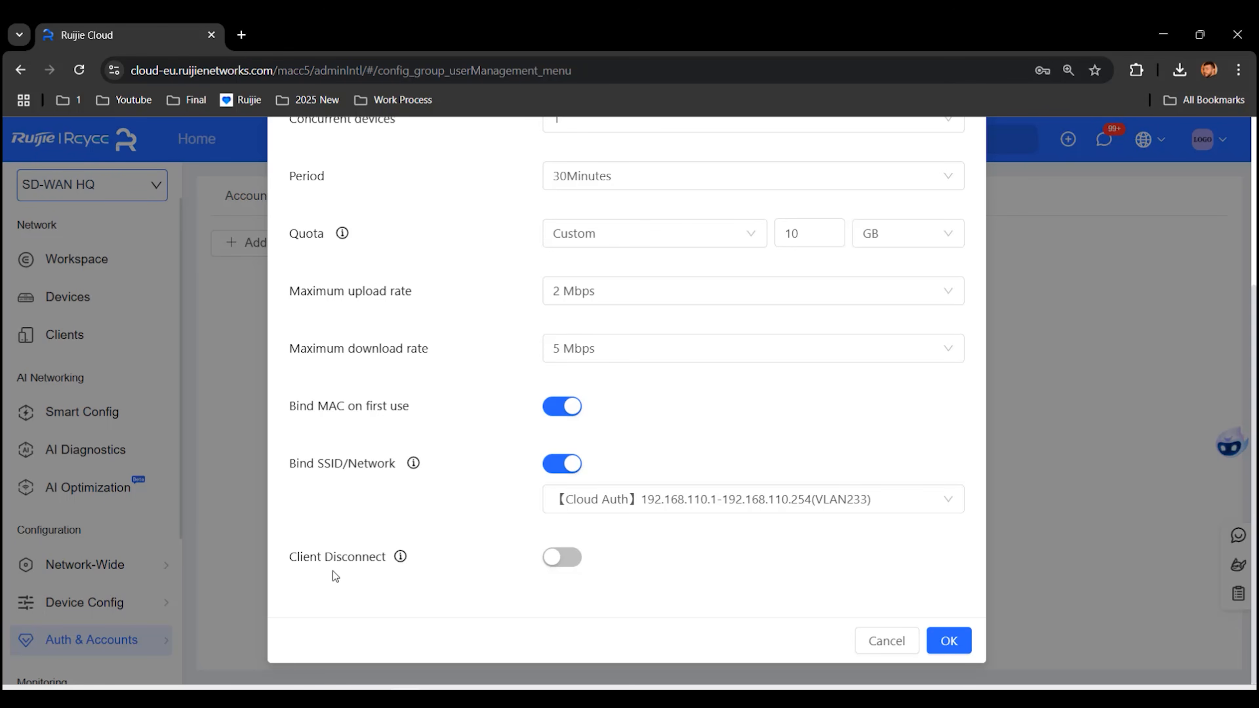
{"action": "scroll", "coordinate": [428, 531], "scroll_direction": "up", "scroll_amount": 5}
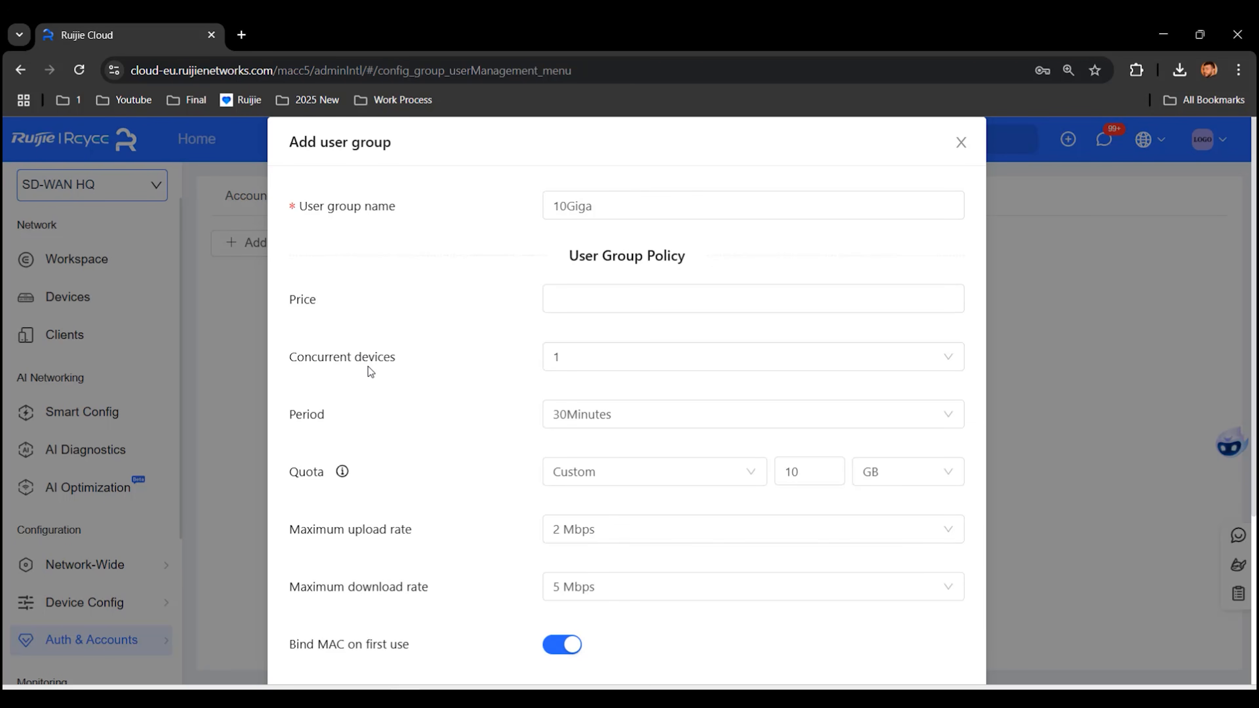
{"action": "left_click", "coordinate": [672, 357]}
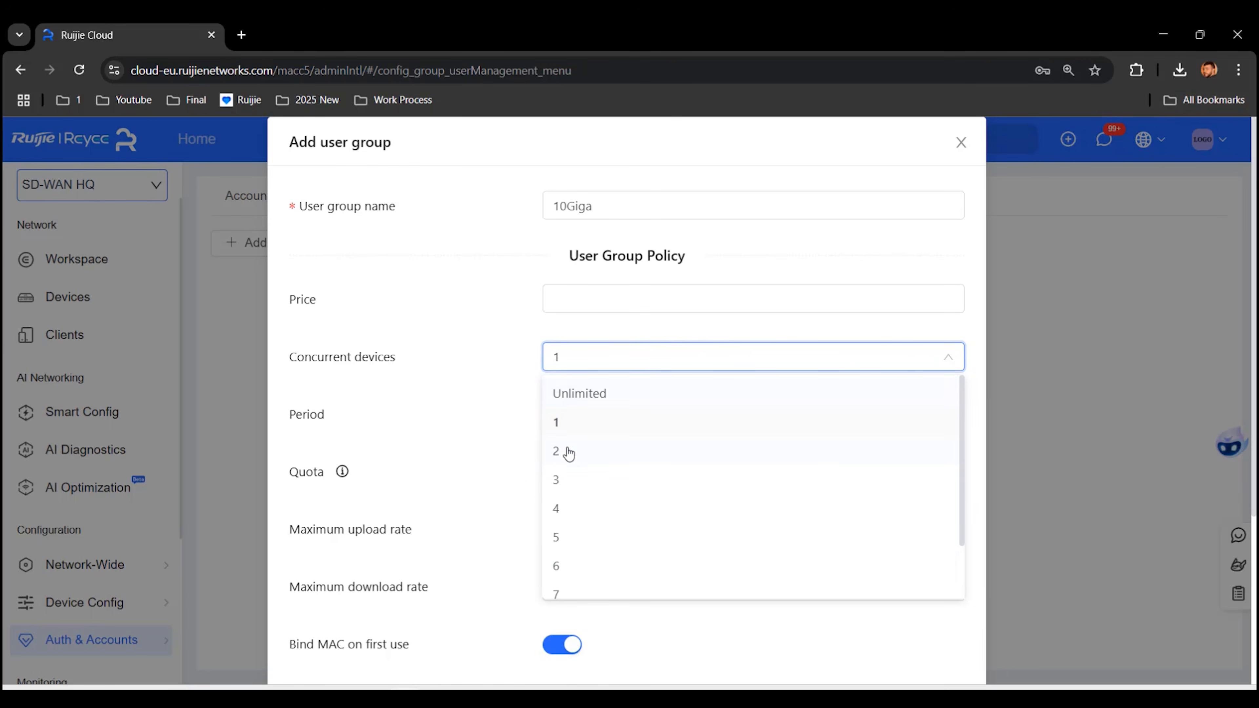
{"action": "scroll", "coordinate": [506, 437], "scroll_direction": "down", "scroll_amount": 5}
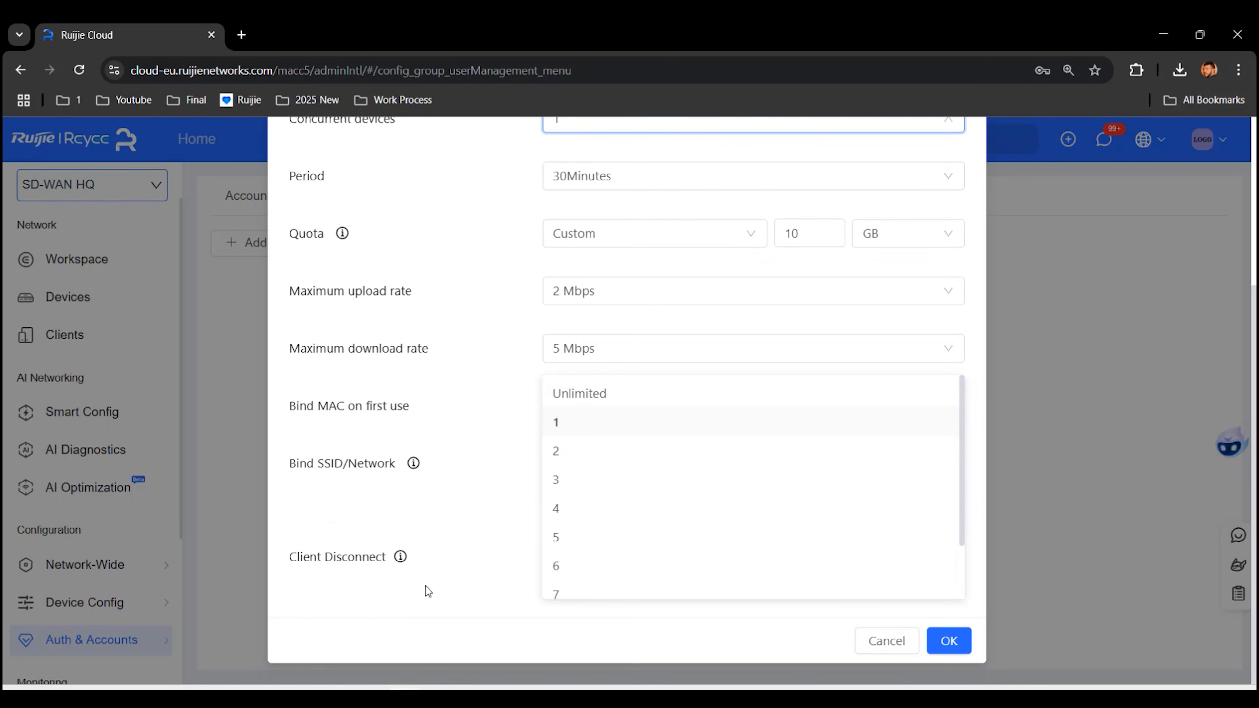
{"action": "left_click", "coordinate": [388, 601]}
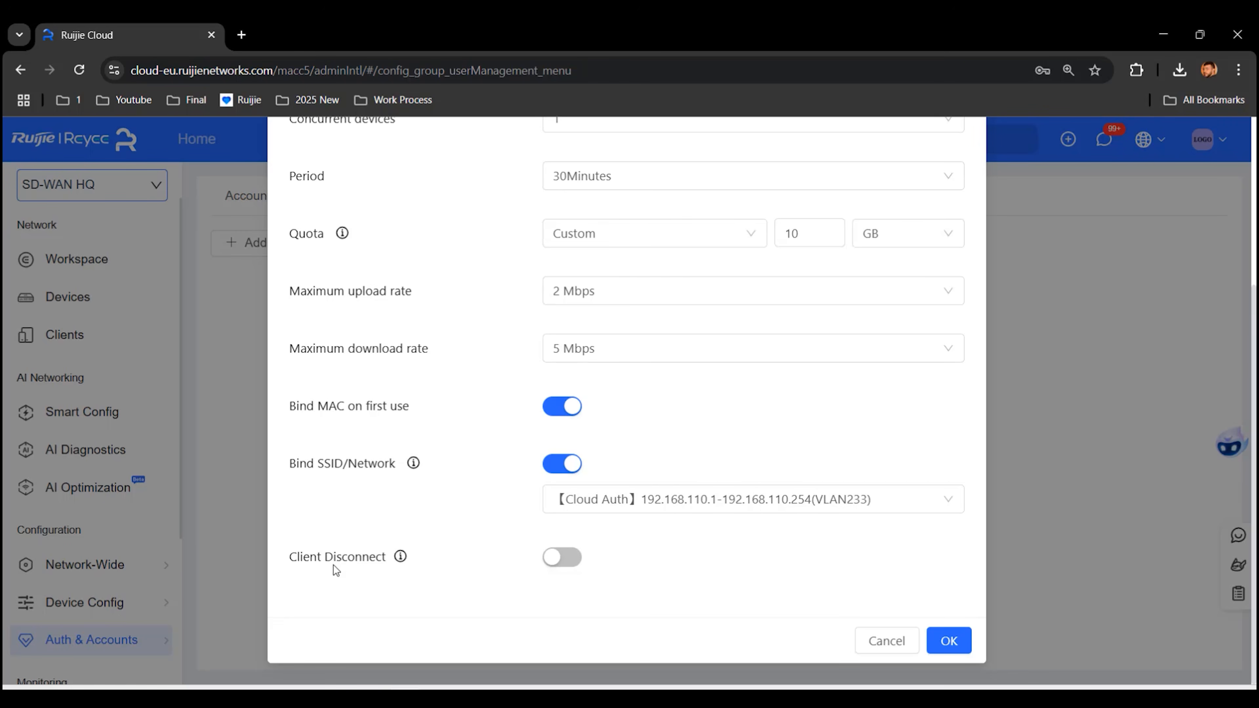
Step: Switch on Client Disconnect for the 10Giga group
{"action": "left_click", "coordinate": [574, 570]}
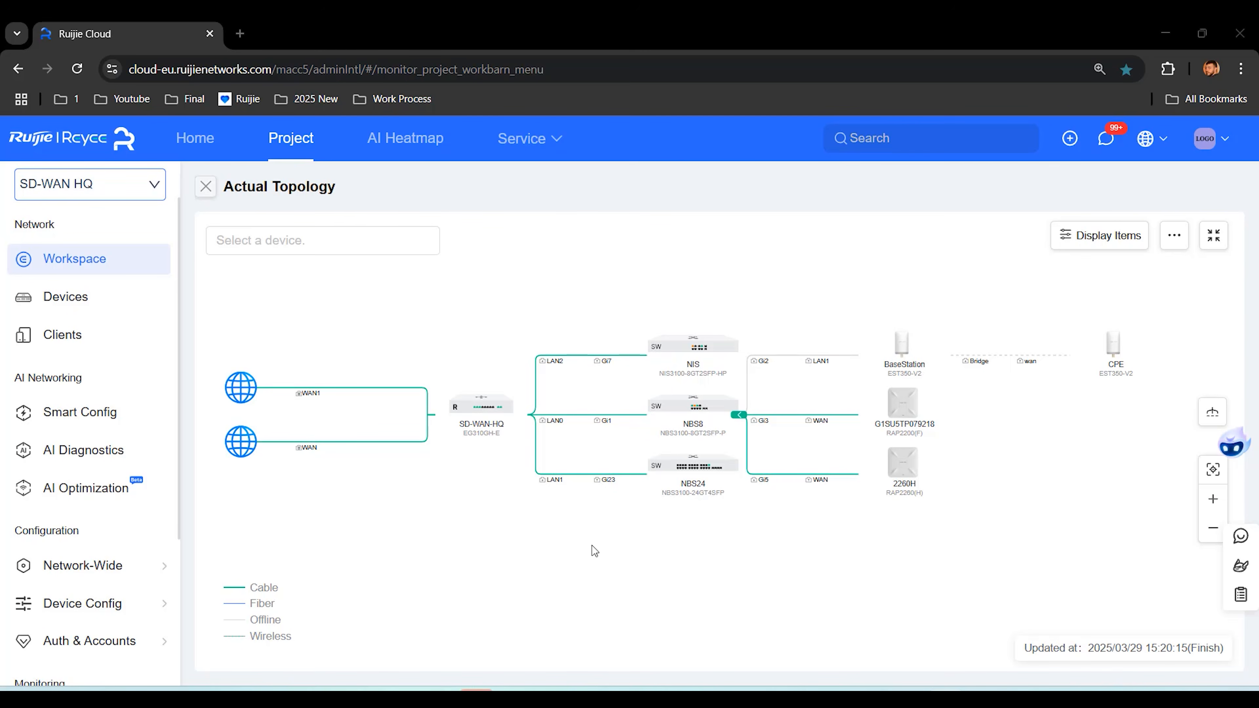
Step: Start a new wireless VLAN with SSID BindMAC and no encryption
{"action": "mouse_move", "coordinate": [127, 579]}
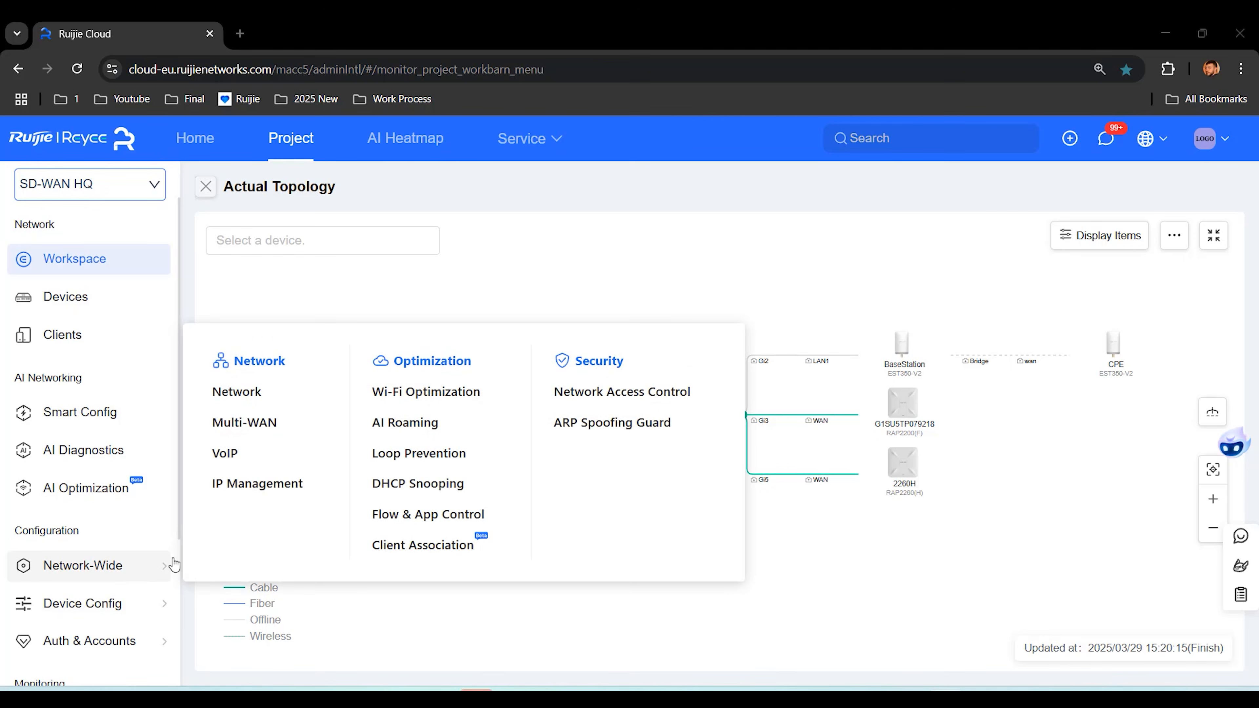
{"action": "left_click", "coordinate": [293, 400]}
{"action": "mouse_move", "coordinate": [327, 250]}
{"action": "left_click", "coordinate": [367, 313]}
{"action": "left_click", "coordinate": [582, 356]}
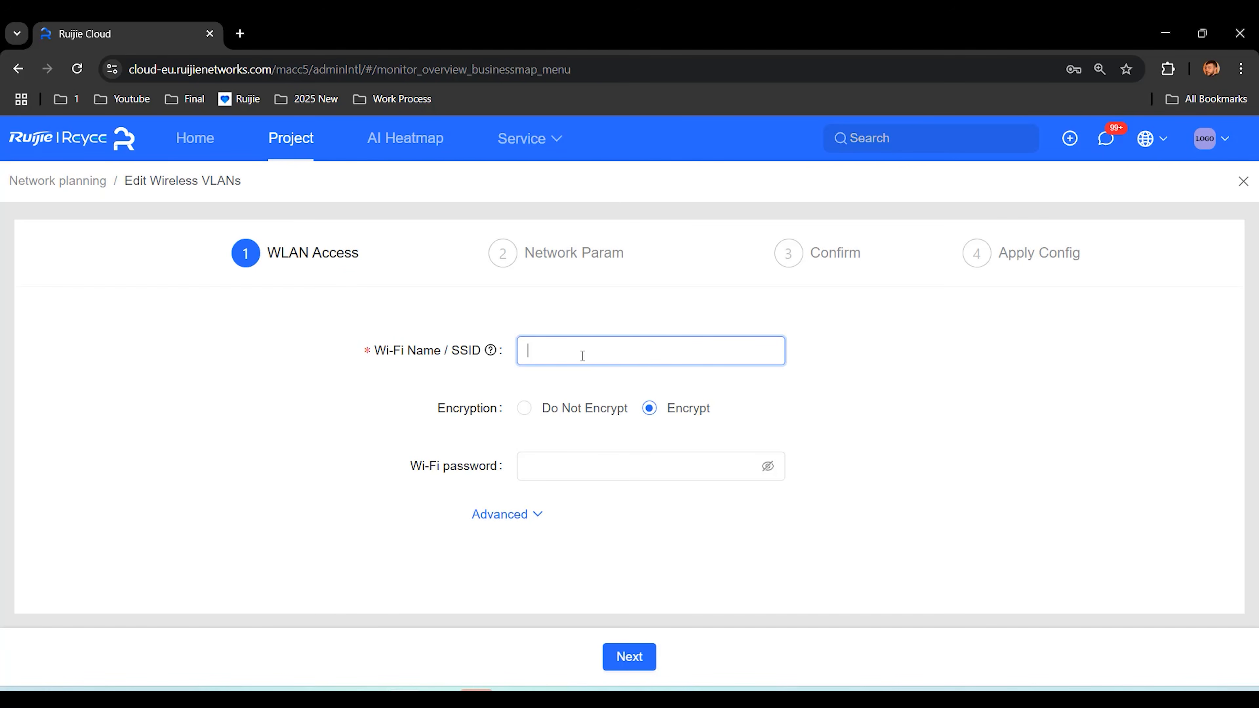
{"action": "type", "text": "BindMAC"}
{"action": "left_click", "coordinate": [526, 415]}
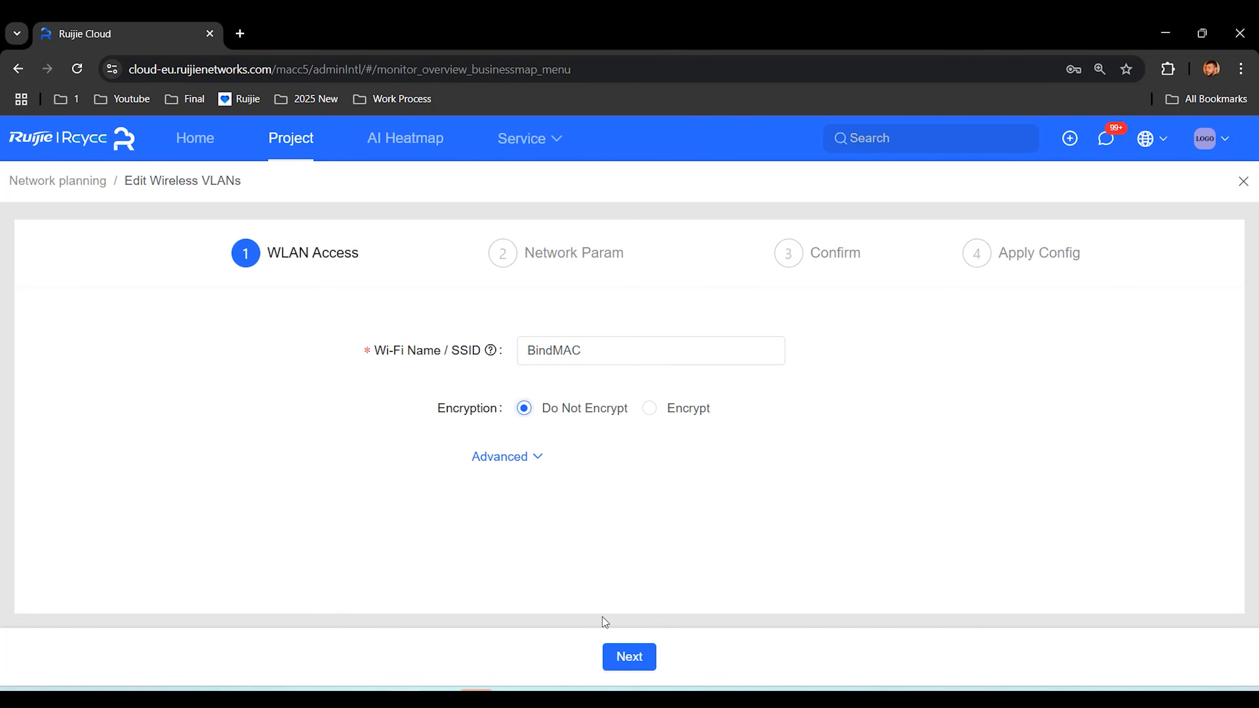
{"action": "left_click", "coordinate": [643, 657]}
Step: Set VLAN ID 100, deliver the configuration, and look for BindMAC in the laptop's Wi-Fi list
{"action": "left_click", "coordinate": [609, 408]}
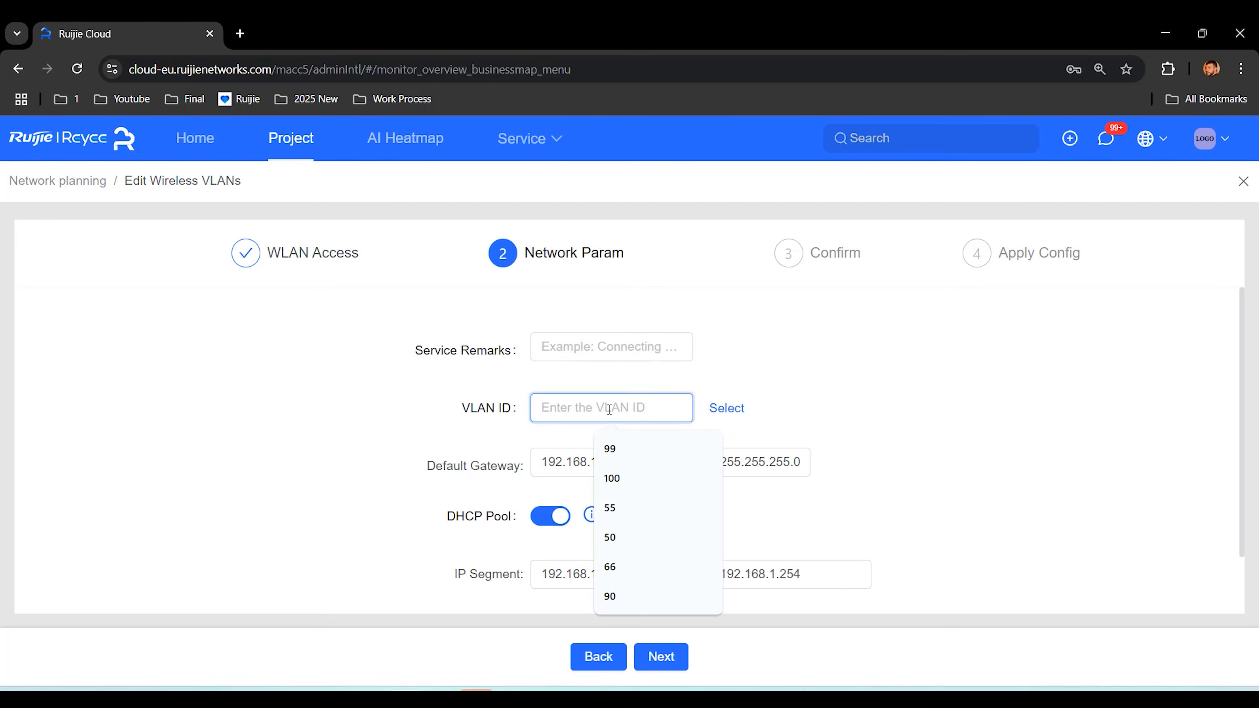
{"action": "type", "text": "100"}
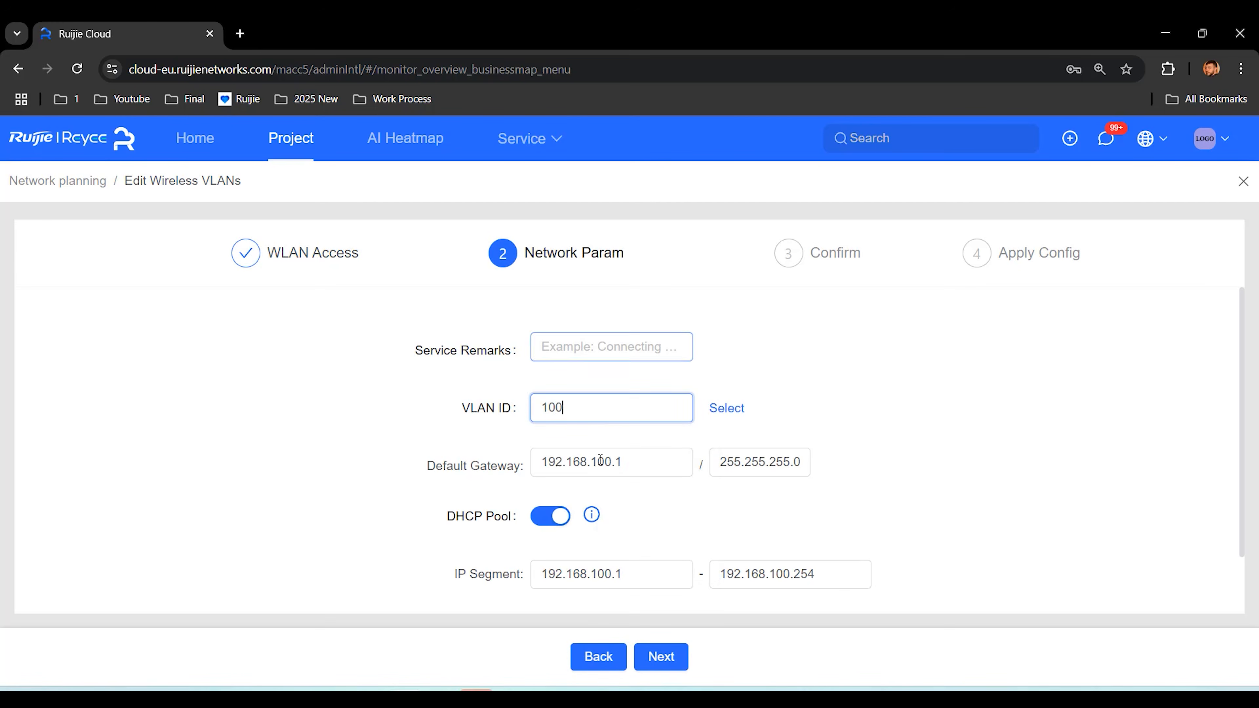
{"action": "left_click", "coordinate": [661, 657]}
{"action": "left_click", "coordinate": [662, 657]}
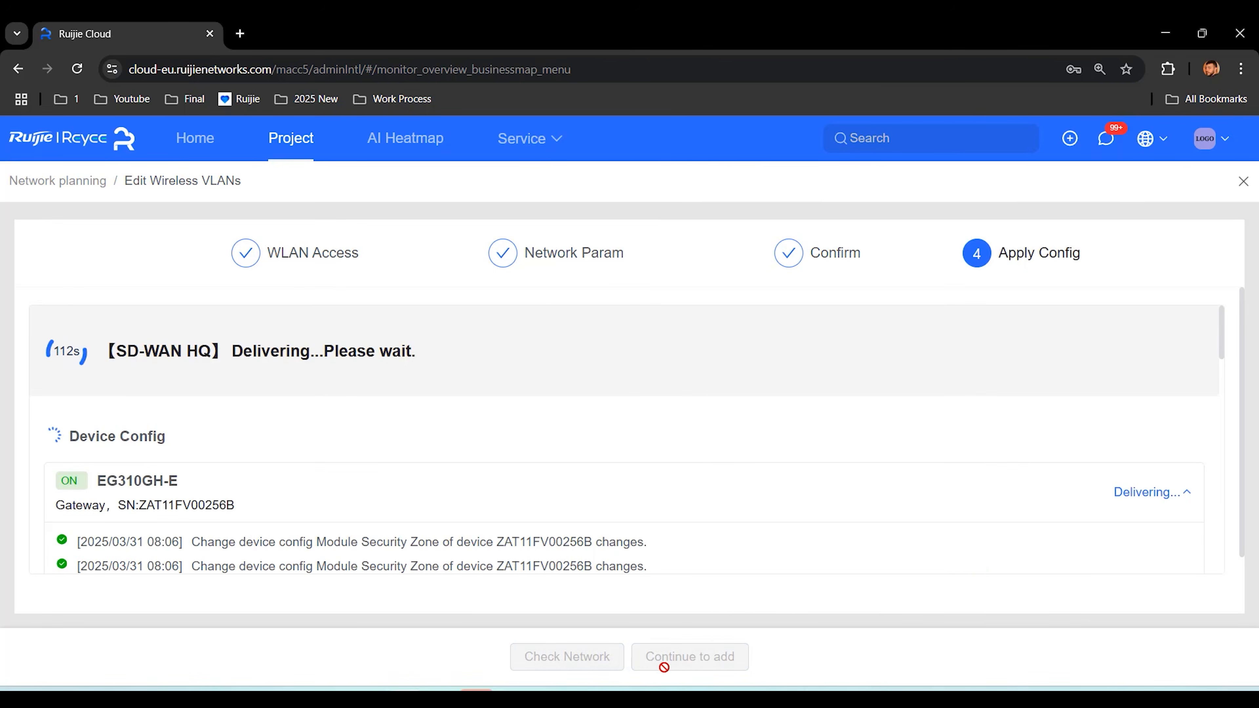
{"action": "left_click", "coordinate": [1157, 703]}
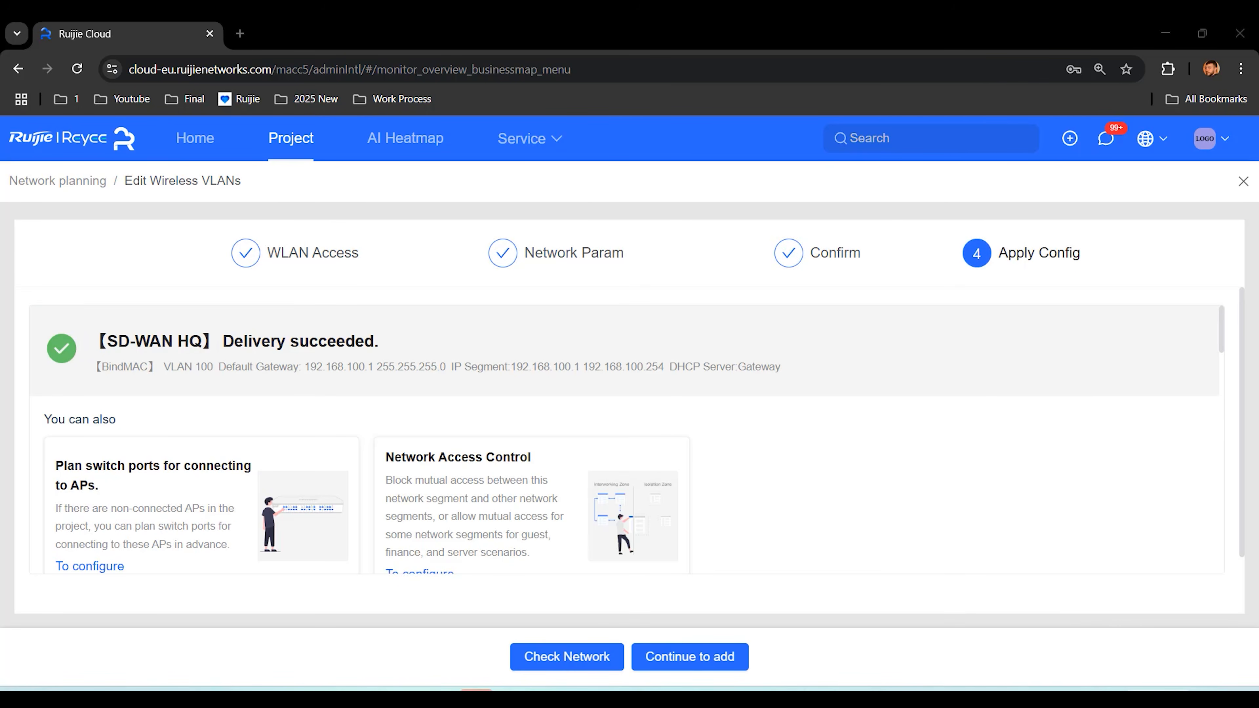
{"action": "left_click", "coordinate": [1042, 395]}
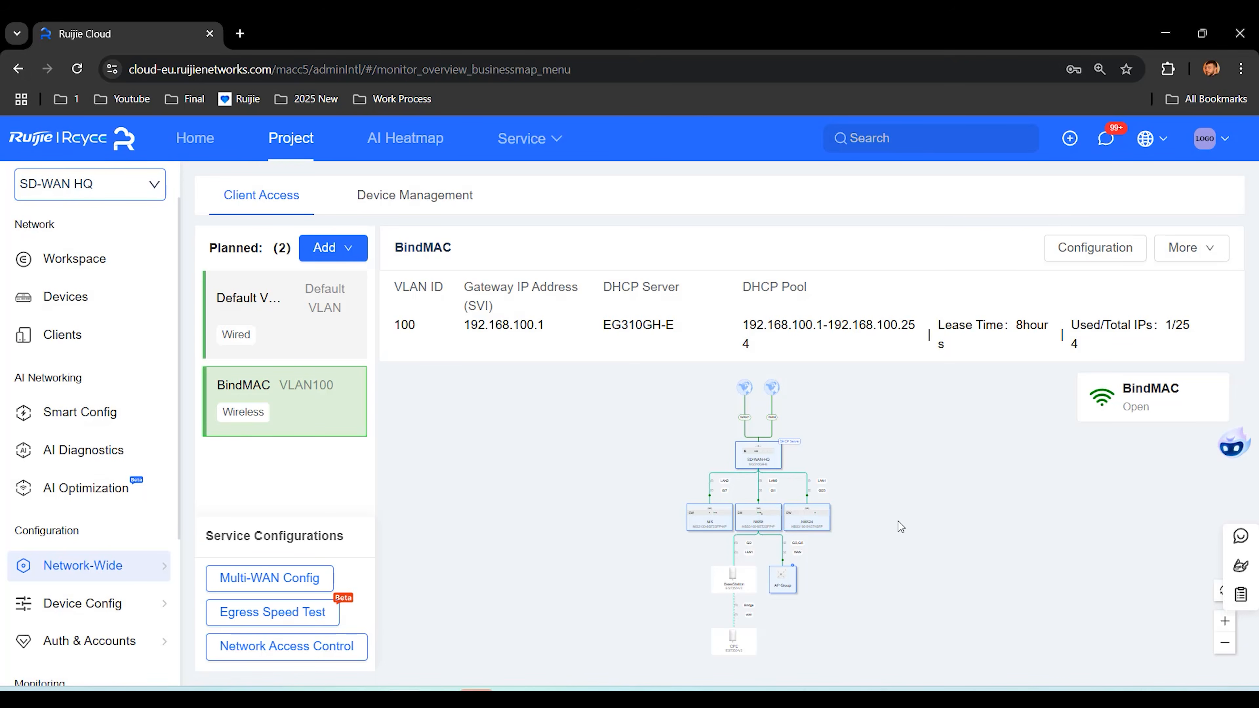
Step: Start another wireless VLAN with SSID ClinetDisconnected and no encryption
{"action": "left_click", "coordinate": [333, 248]}
{"action": "left_click", "coordinate": [359, 318]}
{"action": "left_click", "coordinate": [610, 349]}
{"action": "type", "text": "Clinet"}
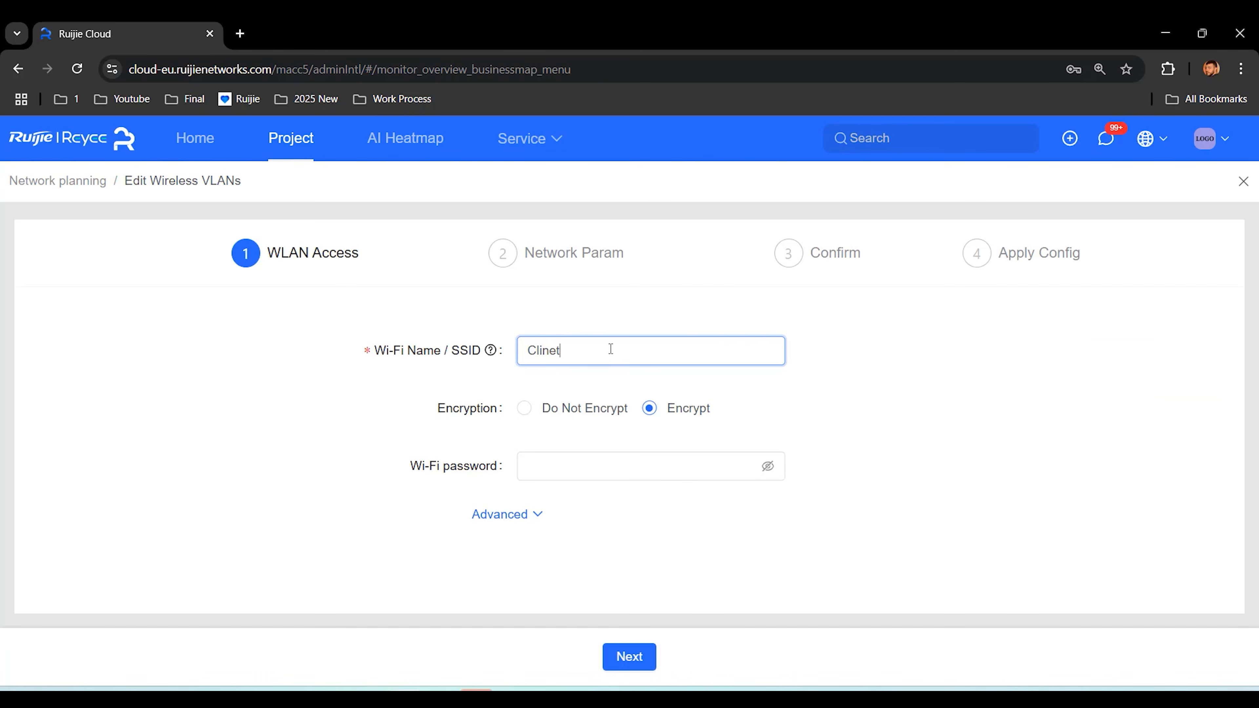
{"action": "type", "text": "Disconnected"}
{"action": "left_click", "coordinate": [526, 409]}
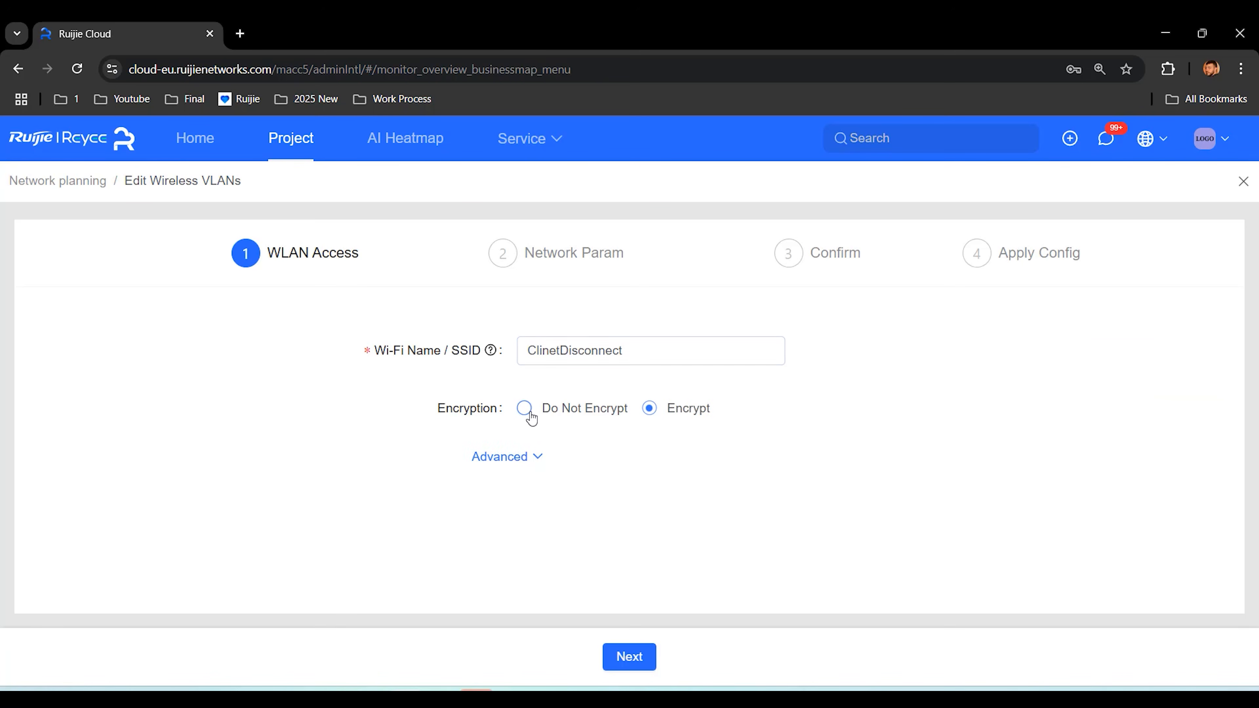
{"action": "left_click", "coordinate": [630, 663]}
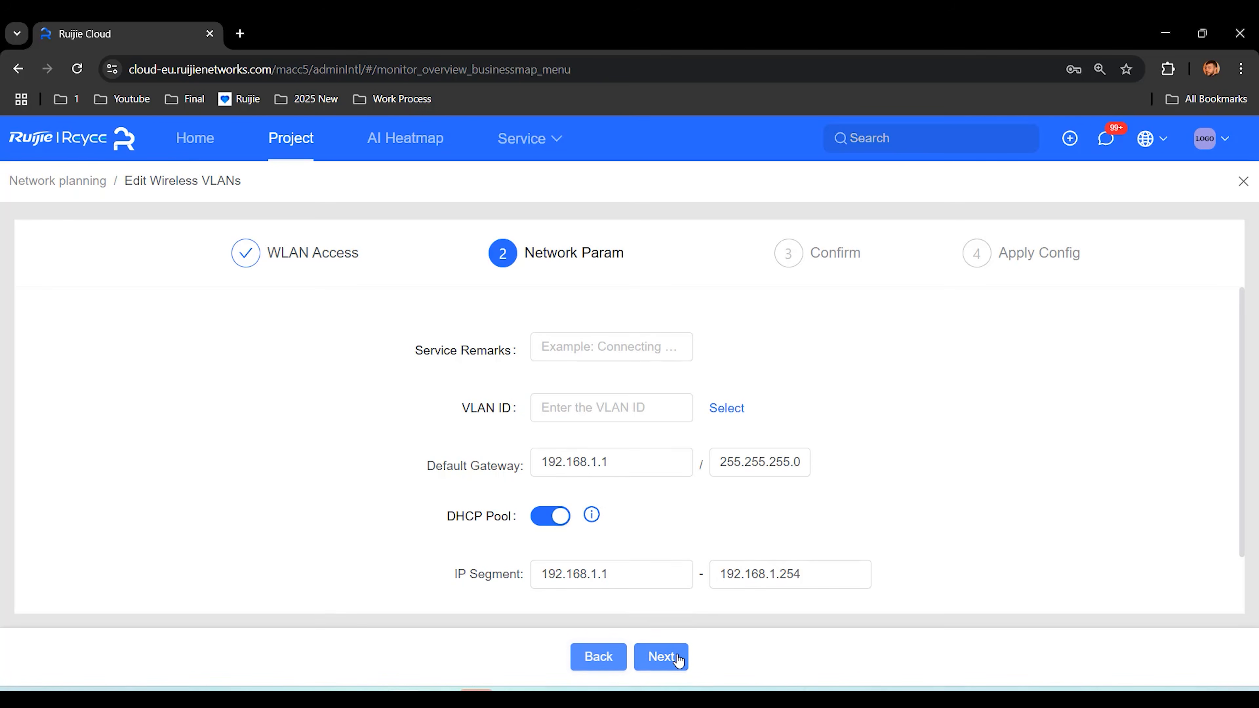
Step: Set VLAN ID 200 with service remark ClientDisconnect and deliver the configuration
{"action": "left_click", "coordinate": [635, 407]}
{"action": "type", "text": "200"}
{"action": "left_click", "coordinate": [590, 355]}
{"action": "type", "text": "ClientDisconnect"}
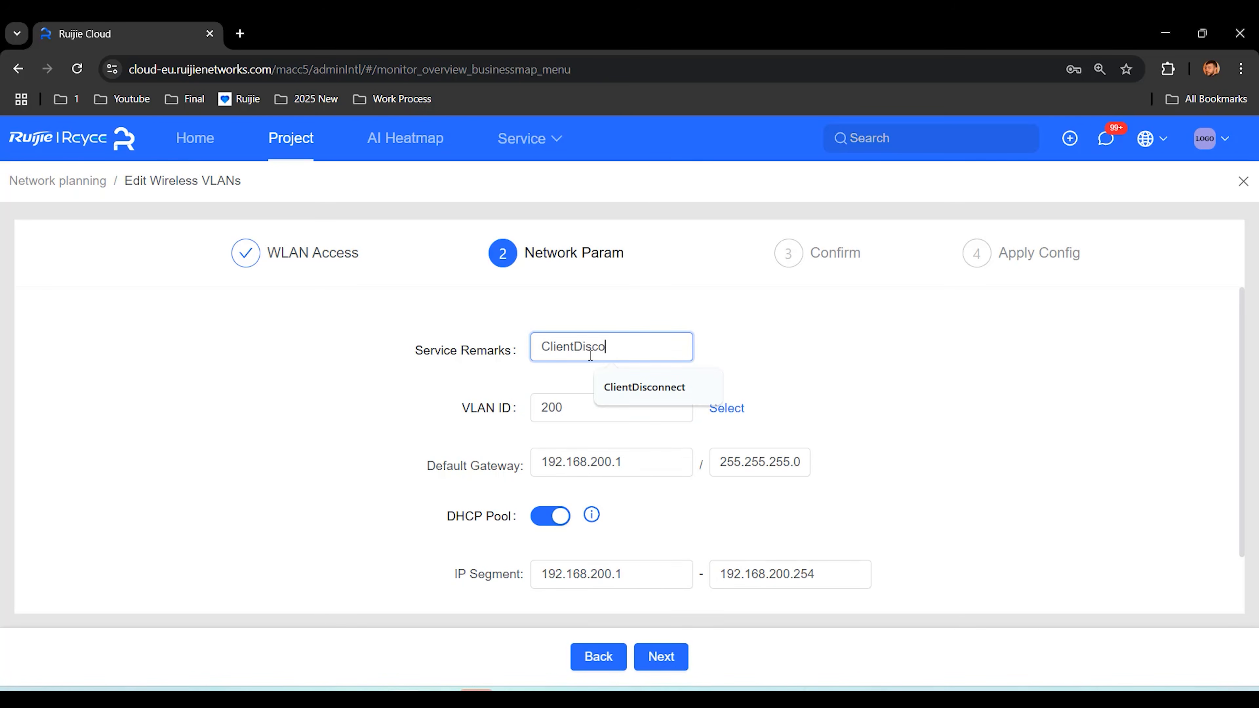
{"action": "left_click", "coordinate": [662, 656]}
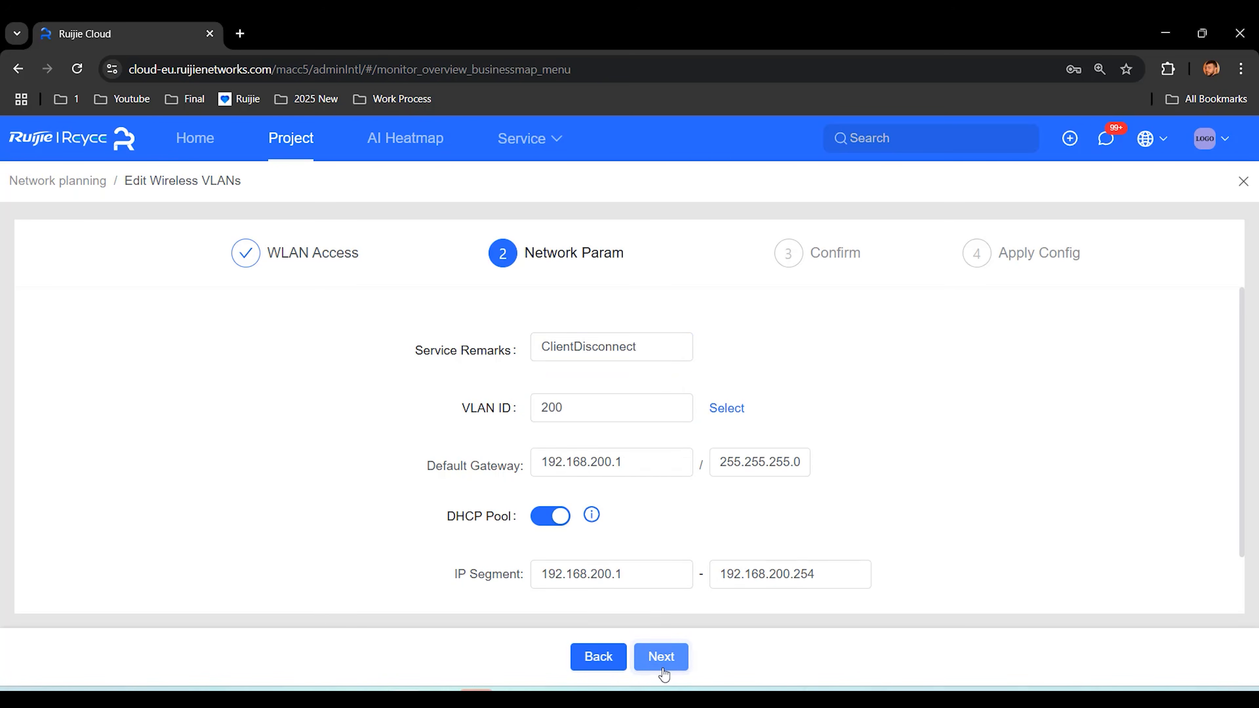
{"action": "left_click", "coordinate": [667, 655]}
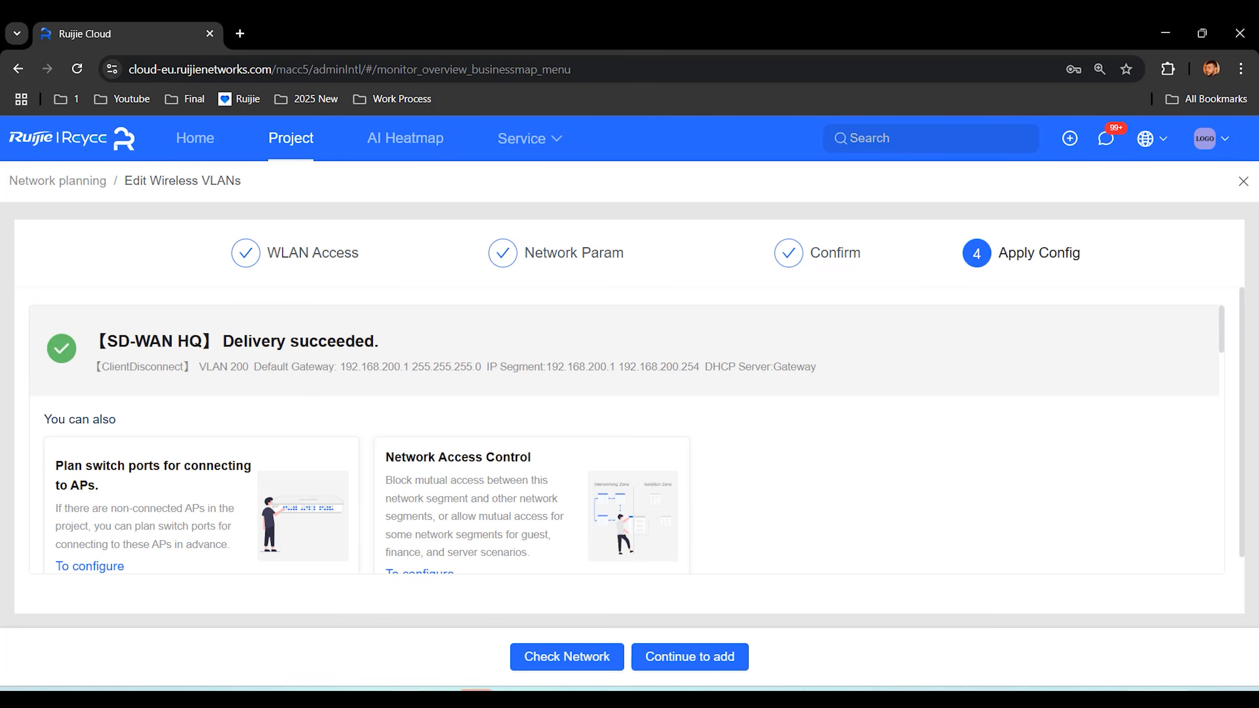
Step: Check the laptop's Wi-Fi list, close the VLAN wizard and go to Captive Portal
{"action": "key", "text": "super+a"}
{"action": "left_click", "coordinate": [1032, 402]}
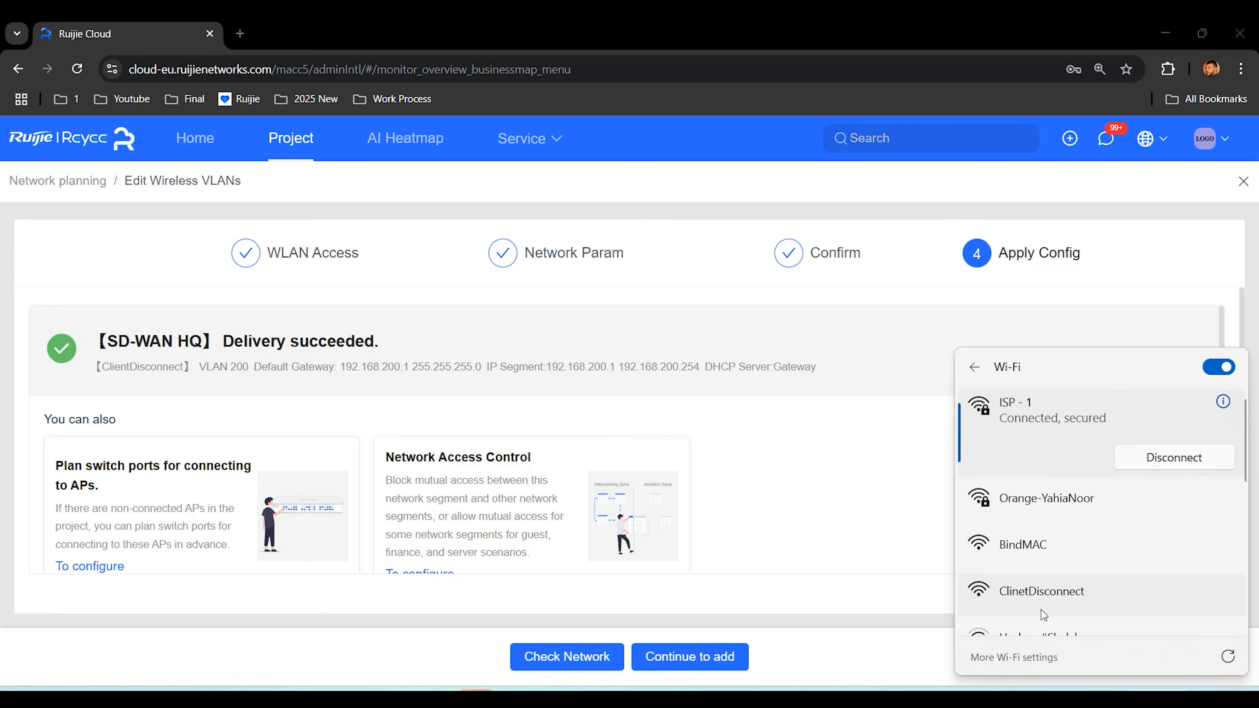
{"action": "left_click", "coordinate": [871, 482]}
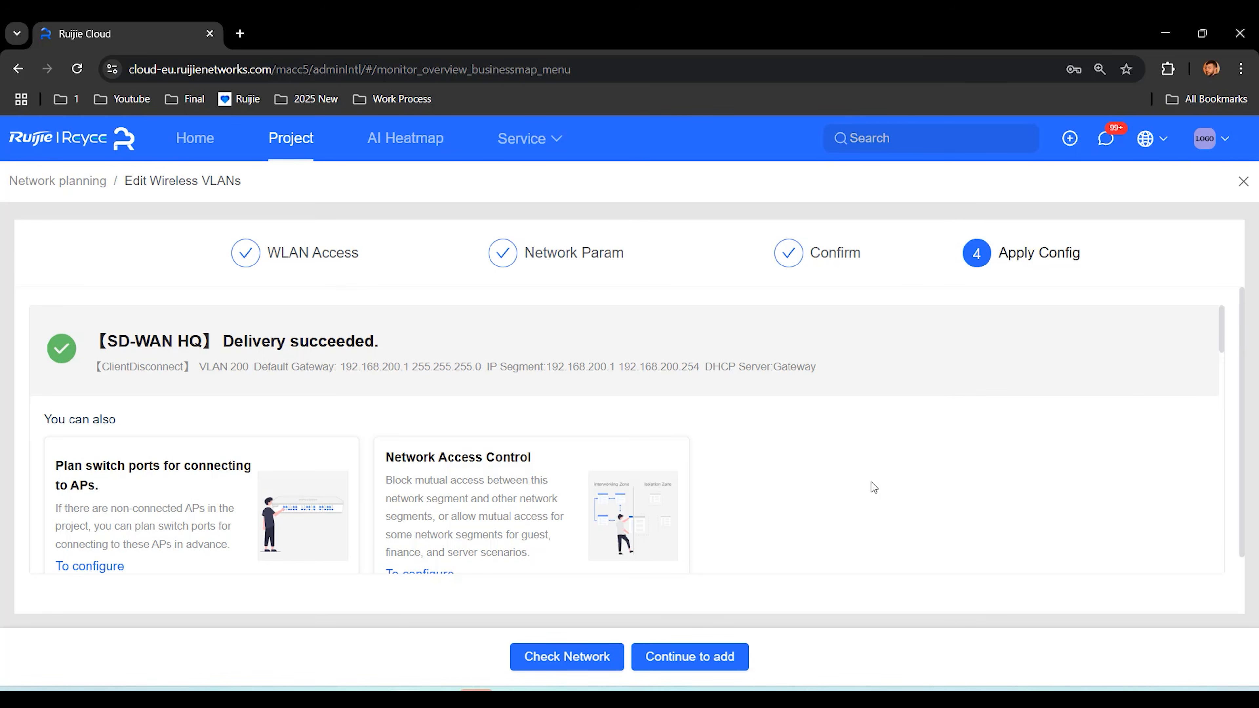
{"action": "left_click", "coordinate": [1243, 181]}
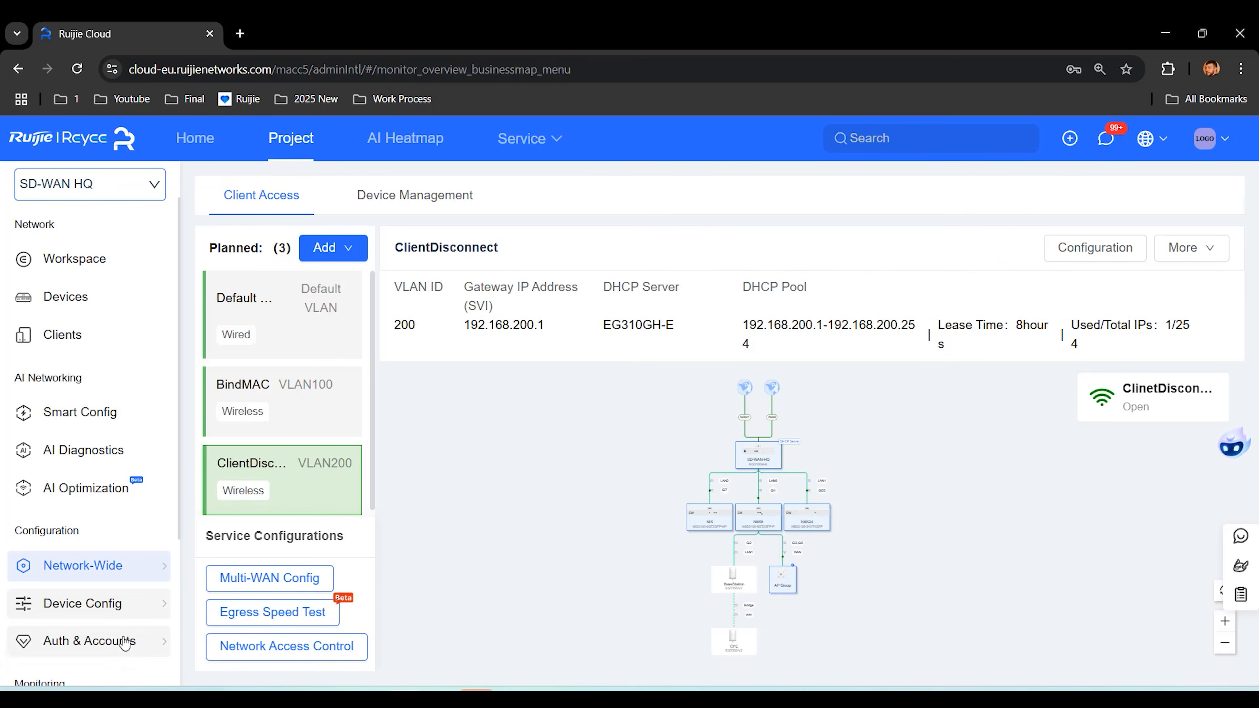
{"action": "mouse_move", "coordinate": [125, 643]}
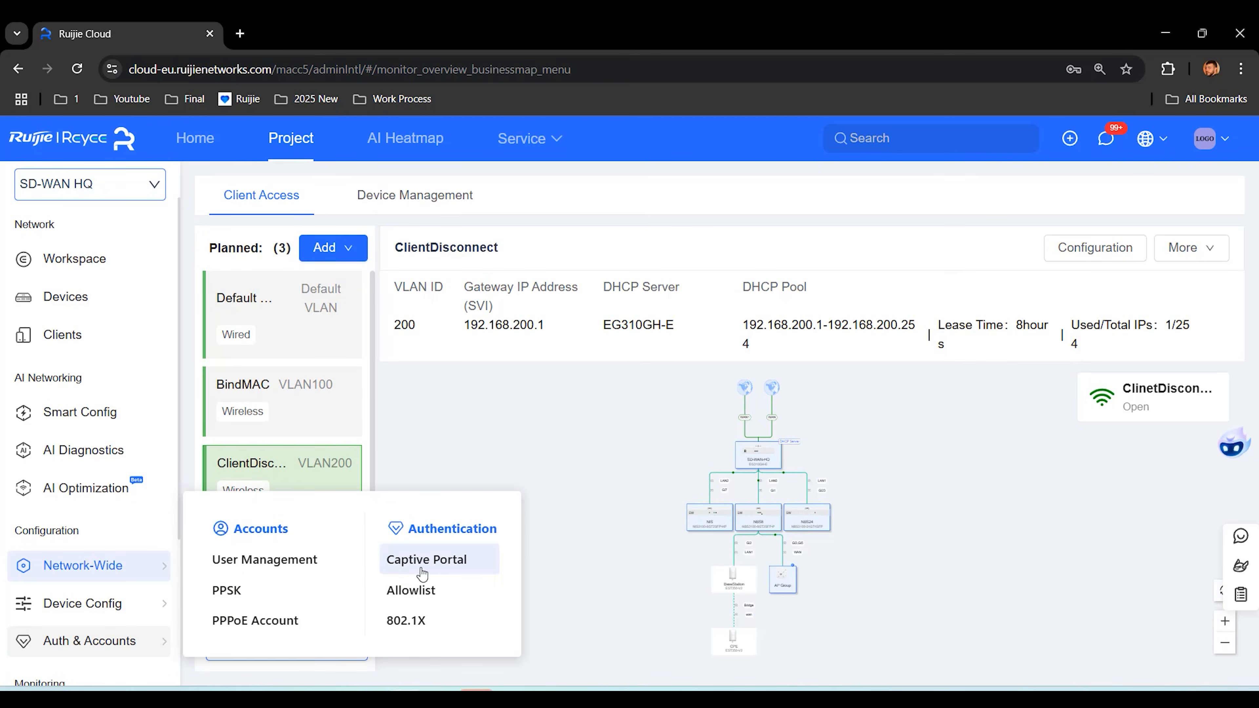
{"action": "left_click", "coordinate": [436, 562]}
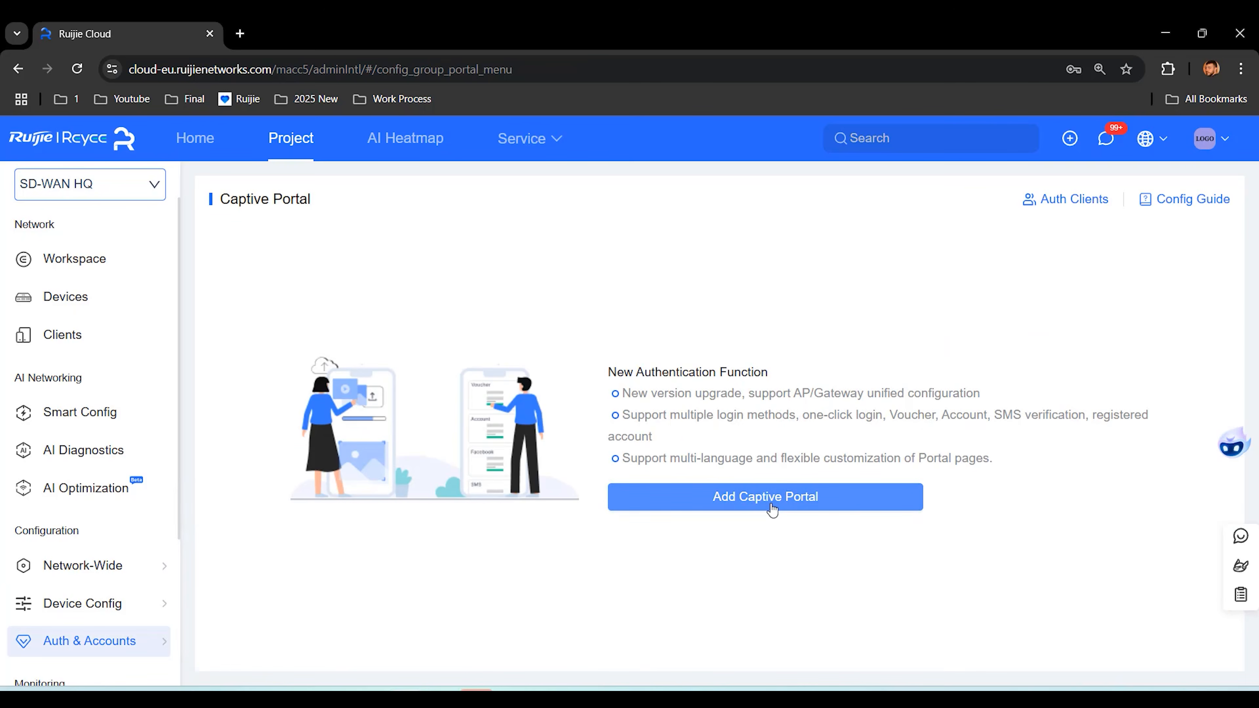
Step: Add a captive portal named BindMAC covering the VLAN 100 network
{"action": "left_click", "coordinate": [772, 505]}
{"action": "left_click", "coordinate": [500, 286]}
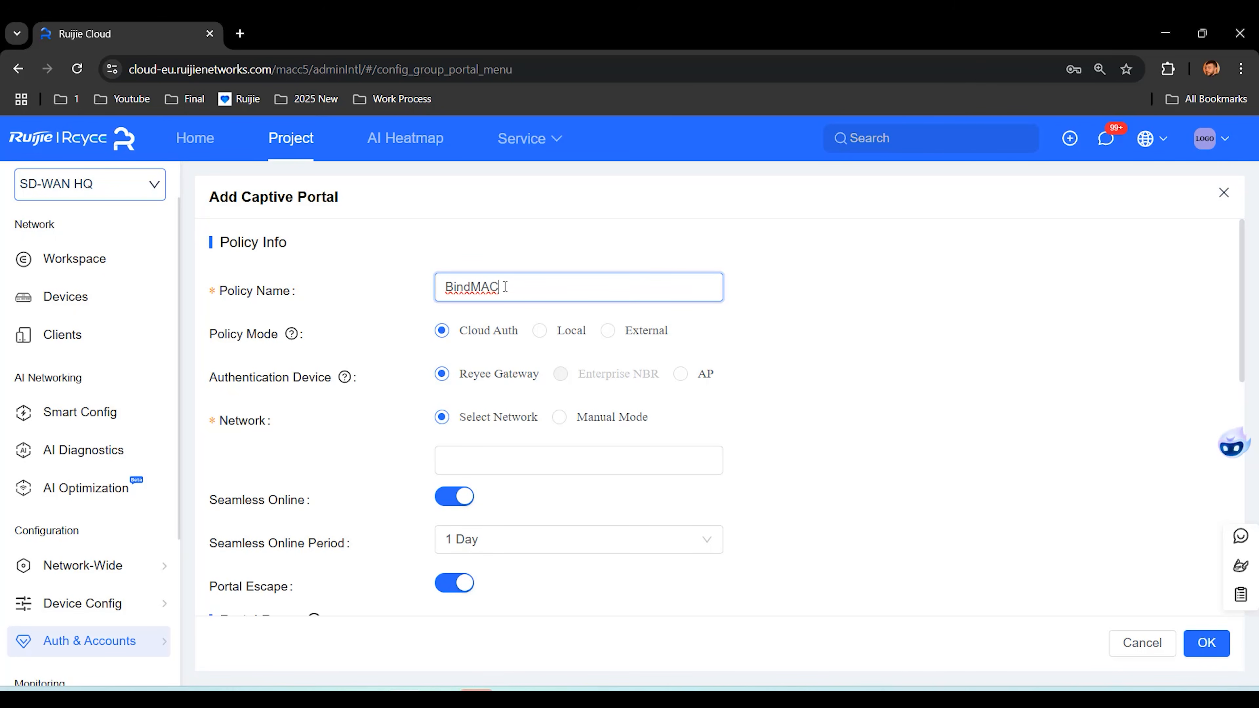
{"action": "left_click", "coordinate": [496, 458]}
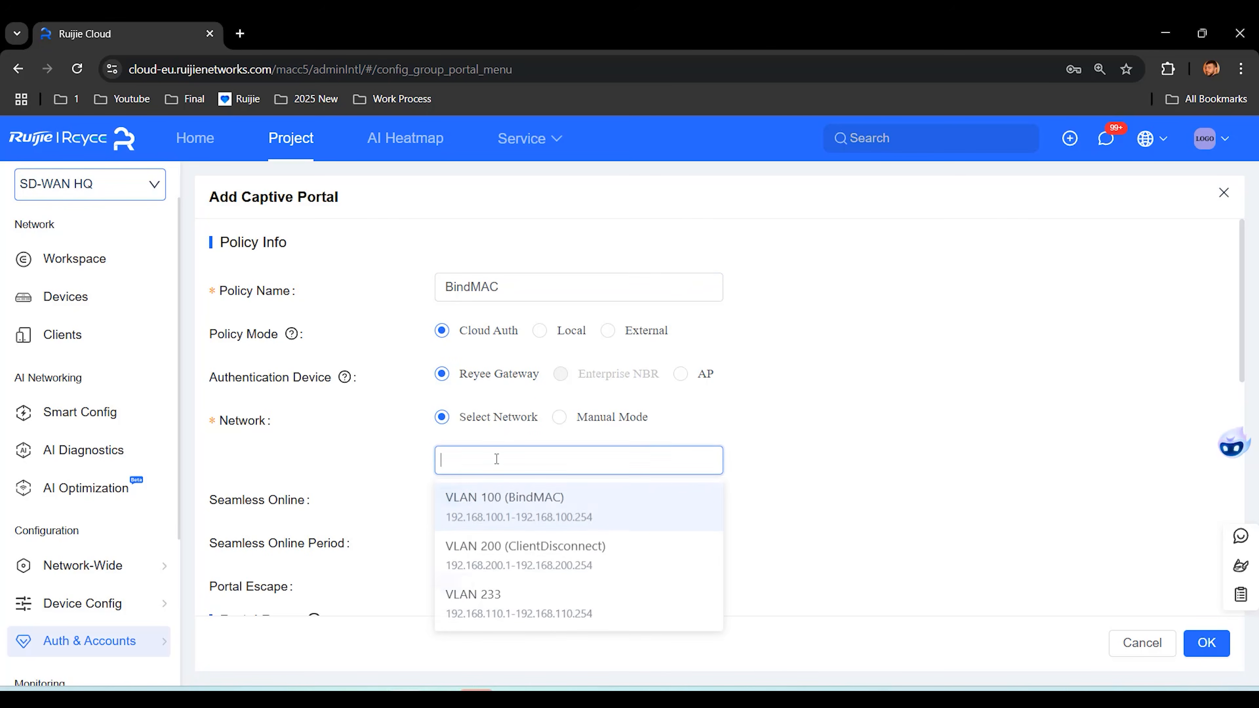
{"action": "left_click", "coordinate": [621, 513]}
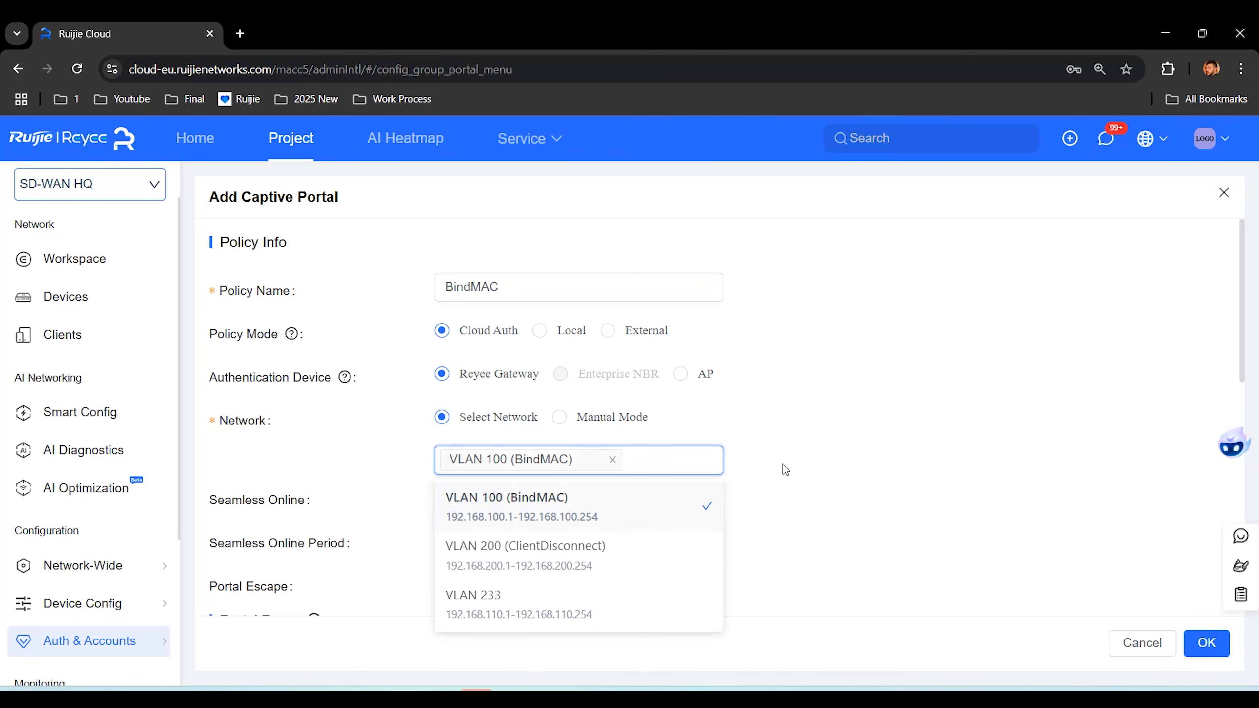
{"action": "left_click", "coordinate": [783, 464]}
Step: Create a voucher-login portal page named BindMAC, select it, and save the portal
{"action": "scroll", "coordinate": [733, 436], "scroll_direction": "down", "scroll_amount": 5}
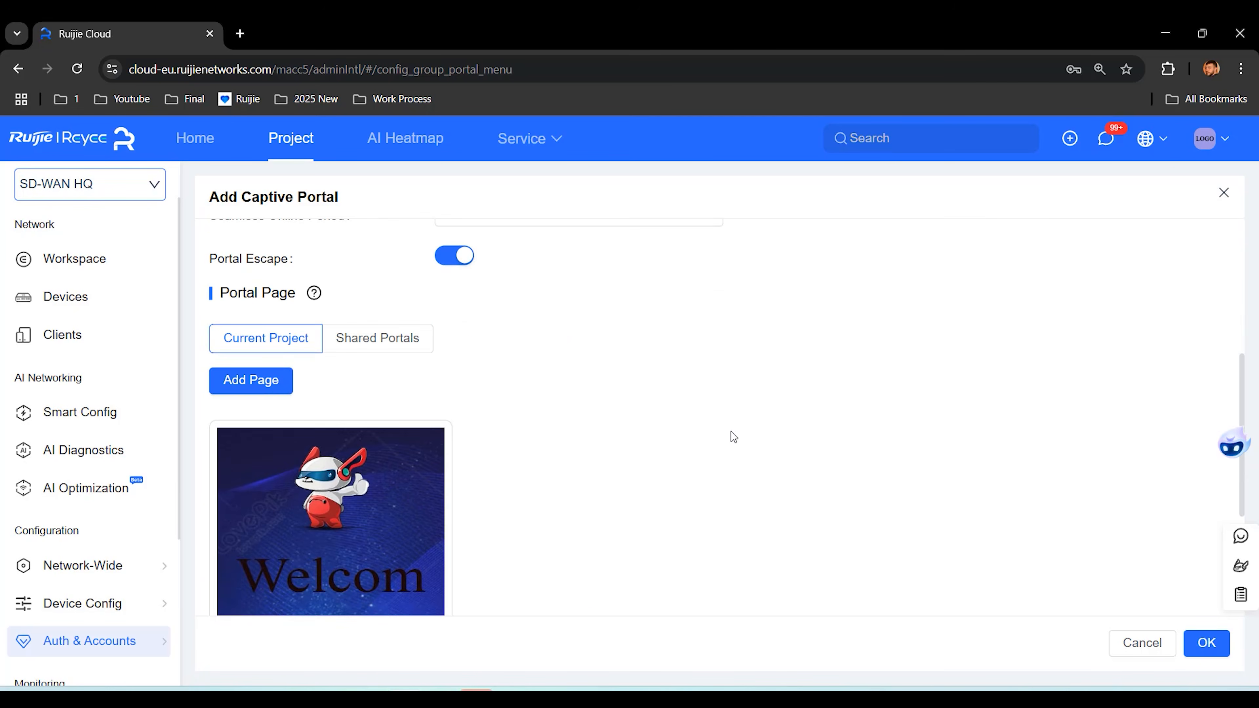
{"action": "left_click", "coordinate": [273, 388]}
{"action": "left_click", "coordinate": [385, 258]}
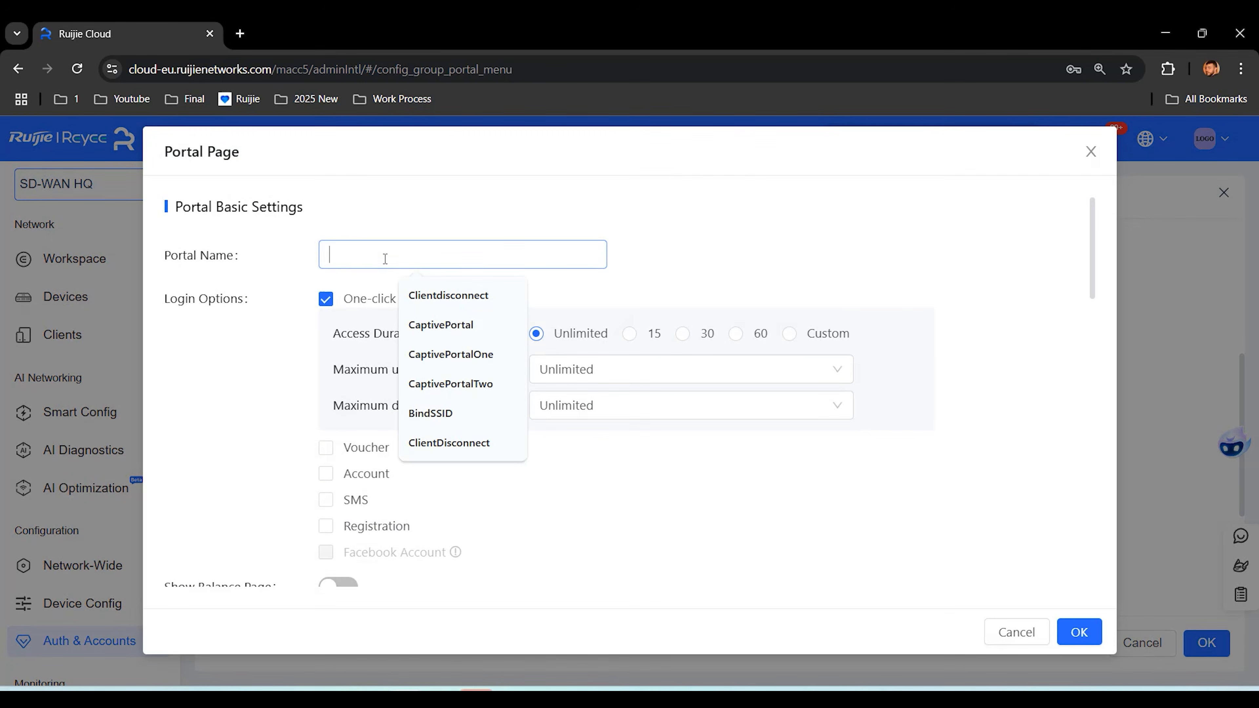
{"action": "type", "text": "BindMAC"}
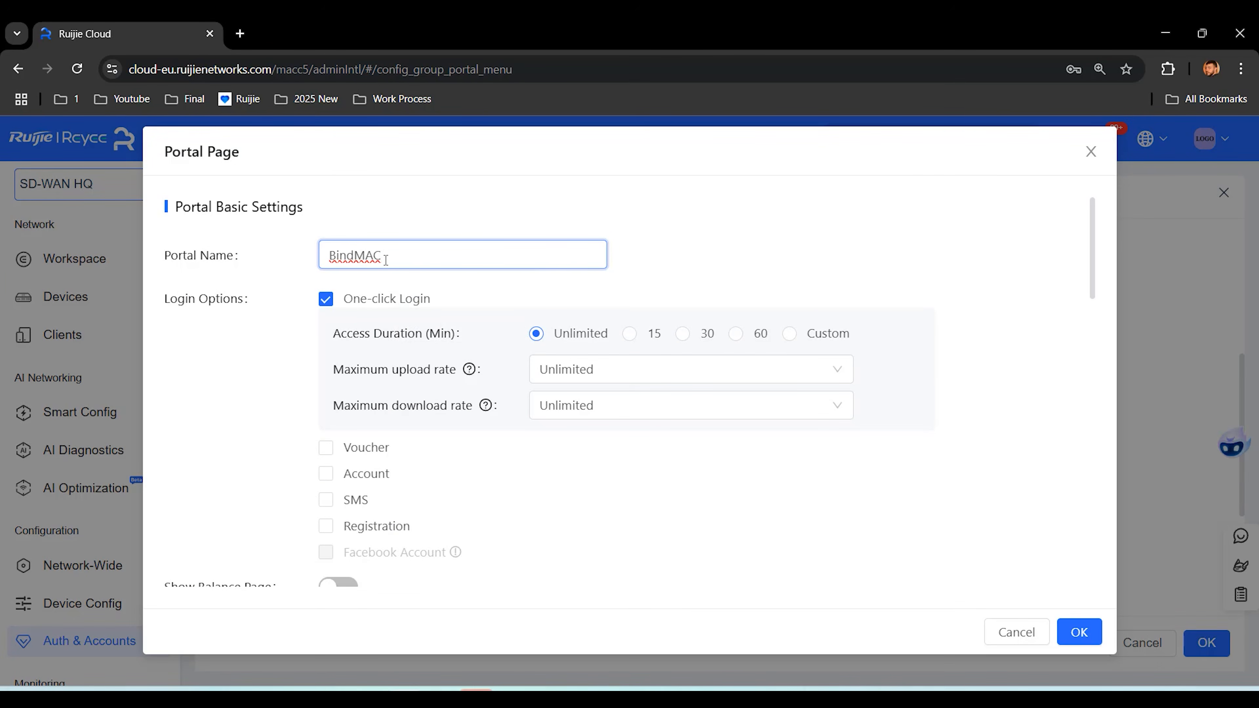
{"action": "left_click", "coordinate": [326, 448]}
{"action": "left_click", "coordinate": [326, 299]}
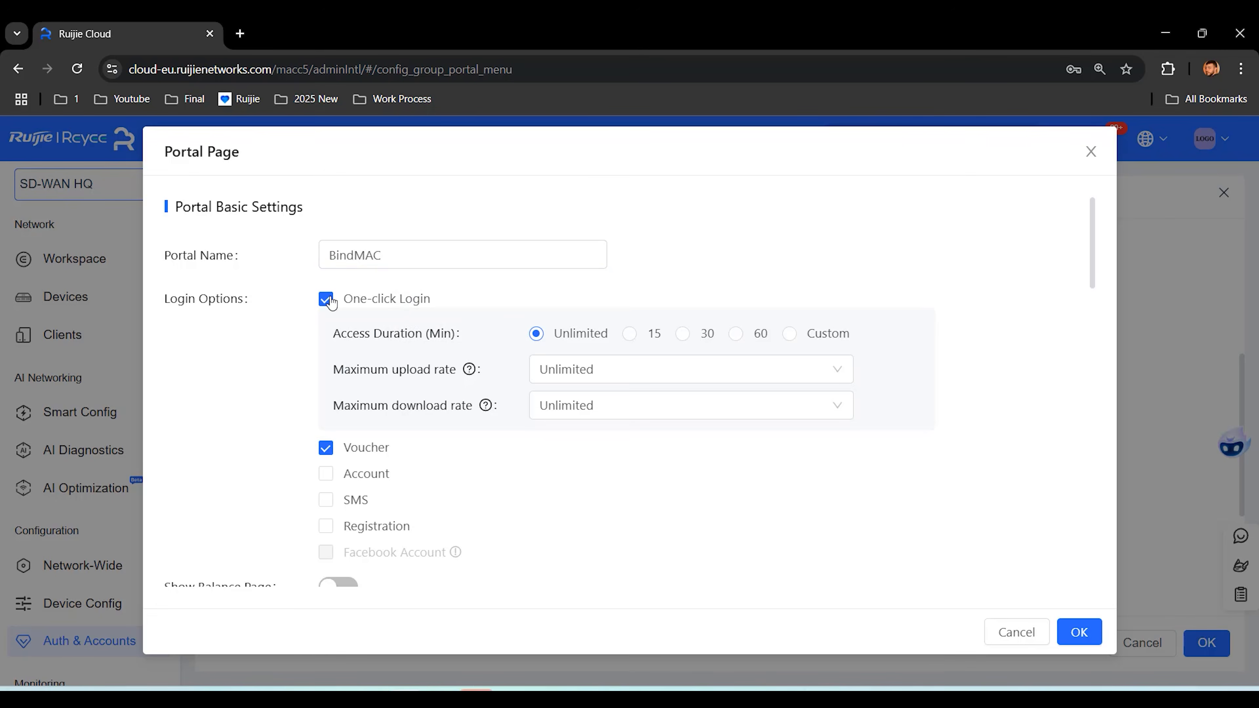
{"action": "scroll", "coordinate": [818, 446], "scroll_direction": "down", "scroll_amount": 3}
{"action": "left_click", "coordinate": [1078, 632]}
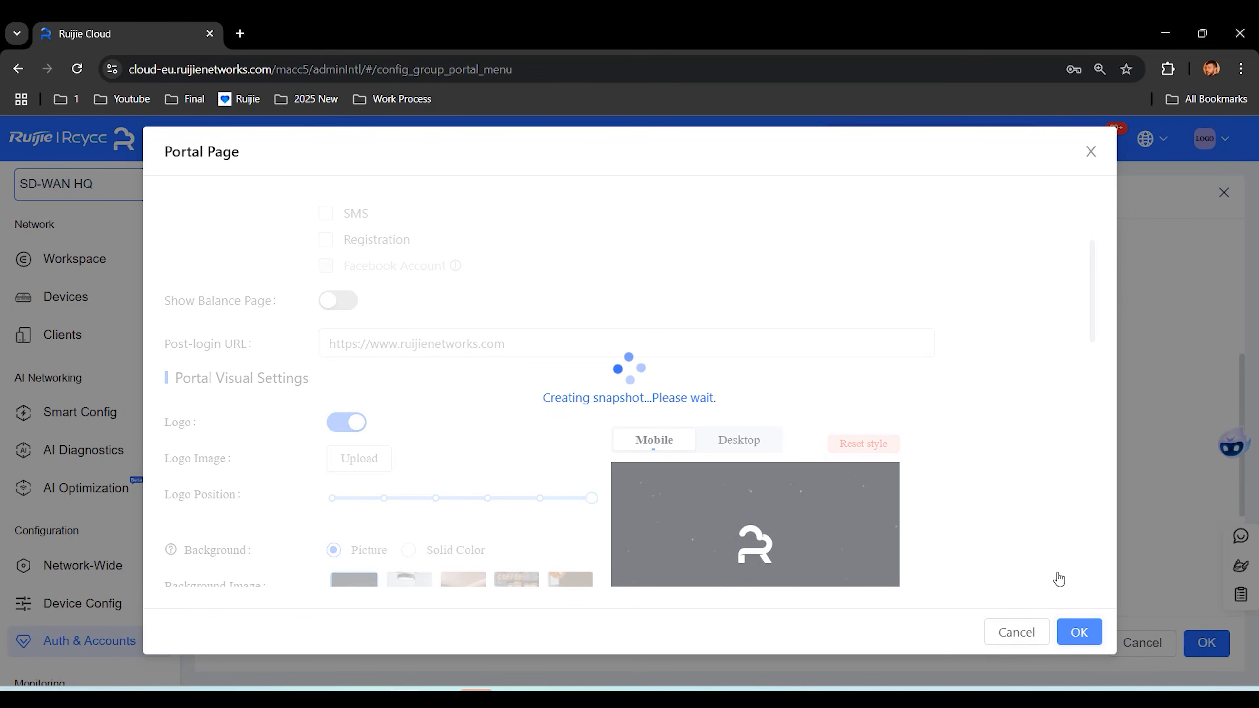
{"action": "scroll", "coordinate": [644, 412], "scroll_direction": "down", "scroll_amount": 4}
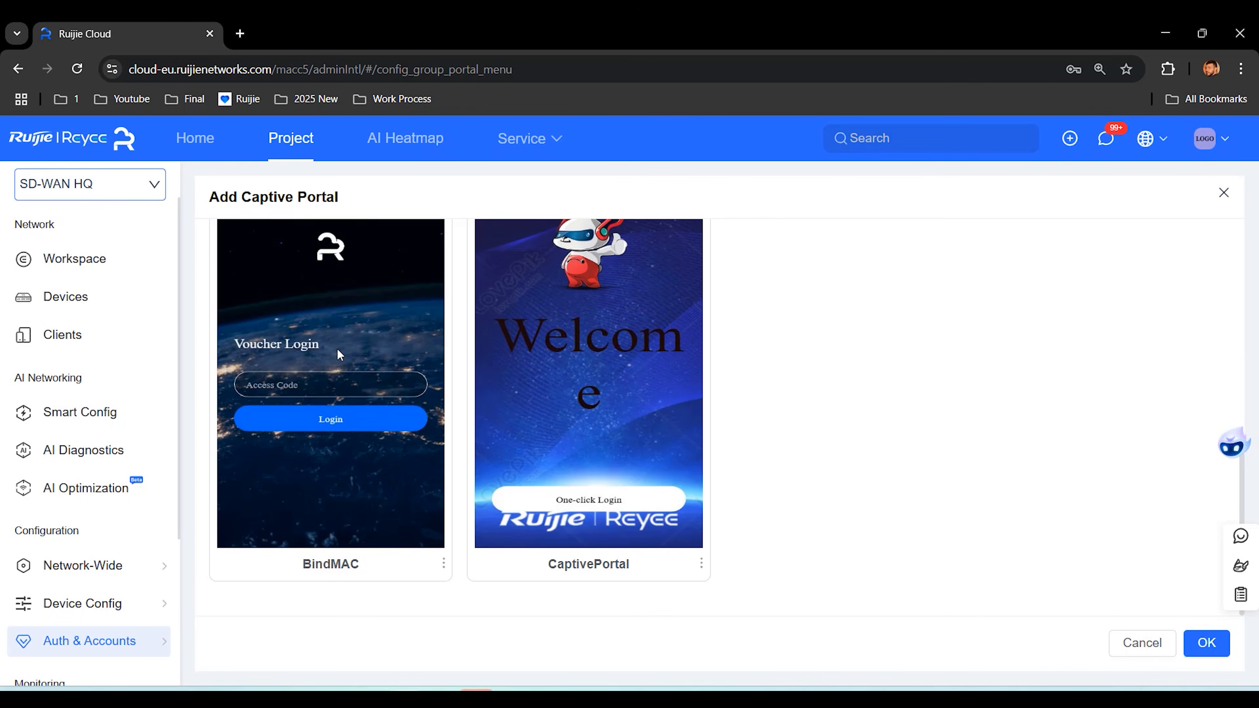
{"action": "left_click", "coordinate": [353, 339]}
{"action": "left_click", "coordinate": [1216, 652]}
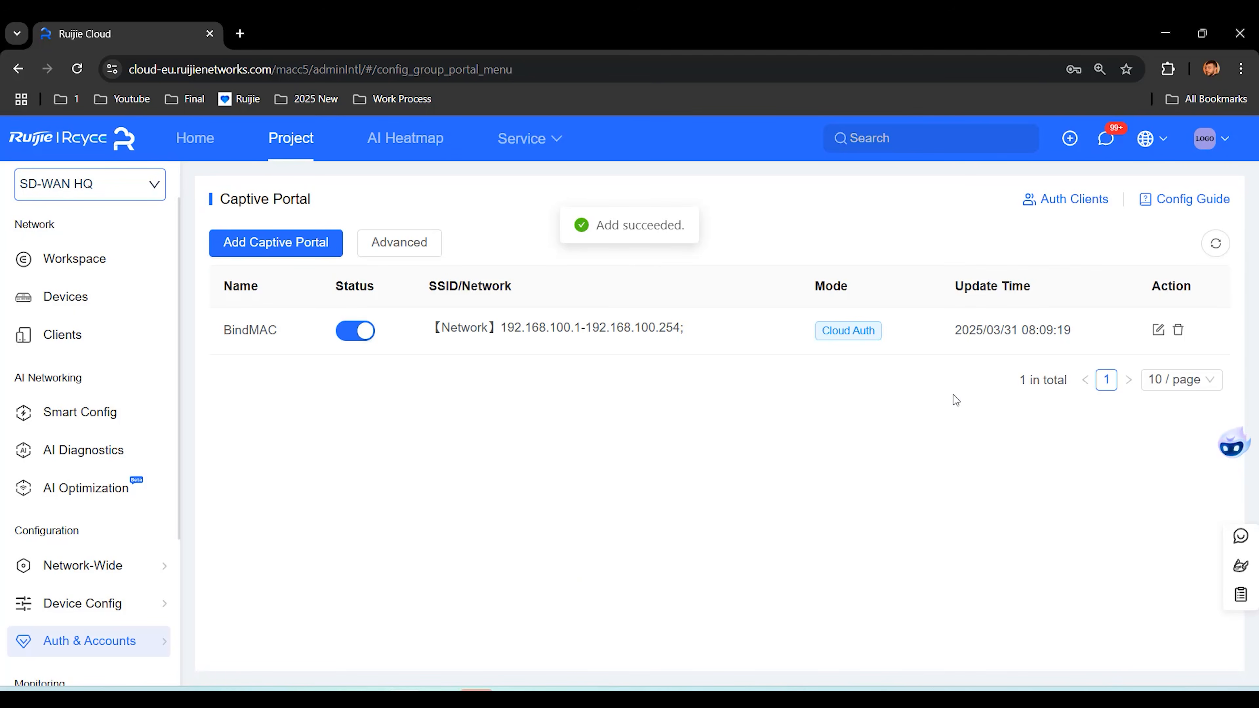
Step: Add a captive portal named ClientDisconnect covering the VLAN 200 network
{"action": "left_click", "coordinate": [277, 254]}
{"action": "left_click", "coordinate": [504, 283]}
{"action": "type", "text": "Client"}
{"action": "key", "text": "BackSpace"}
{"action": "key", "text": "BackSpace"}
{"action": "key", "text": "BackSpace"}
{"action": "key", "text": "BackSpace"}
{"action": "key", "text": "BackSpace"}
{"action": "key", "text": "BackSpace"}
{"action": "type", "text": "ClientDisconnect"}
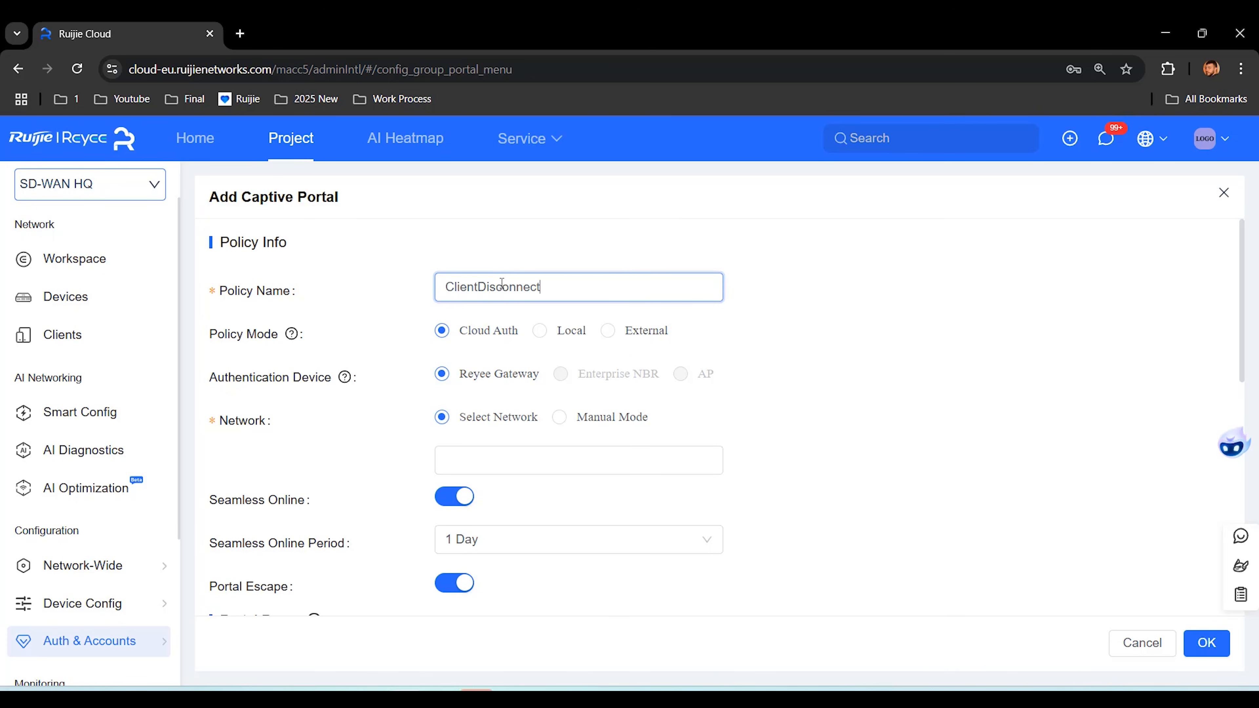
{"action": "left_click", "coordinate": [615, 458]}
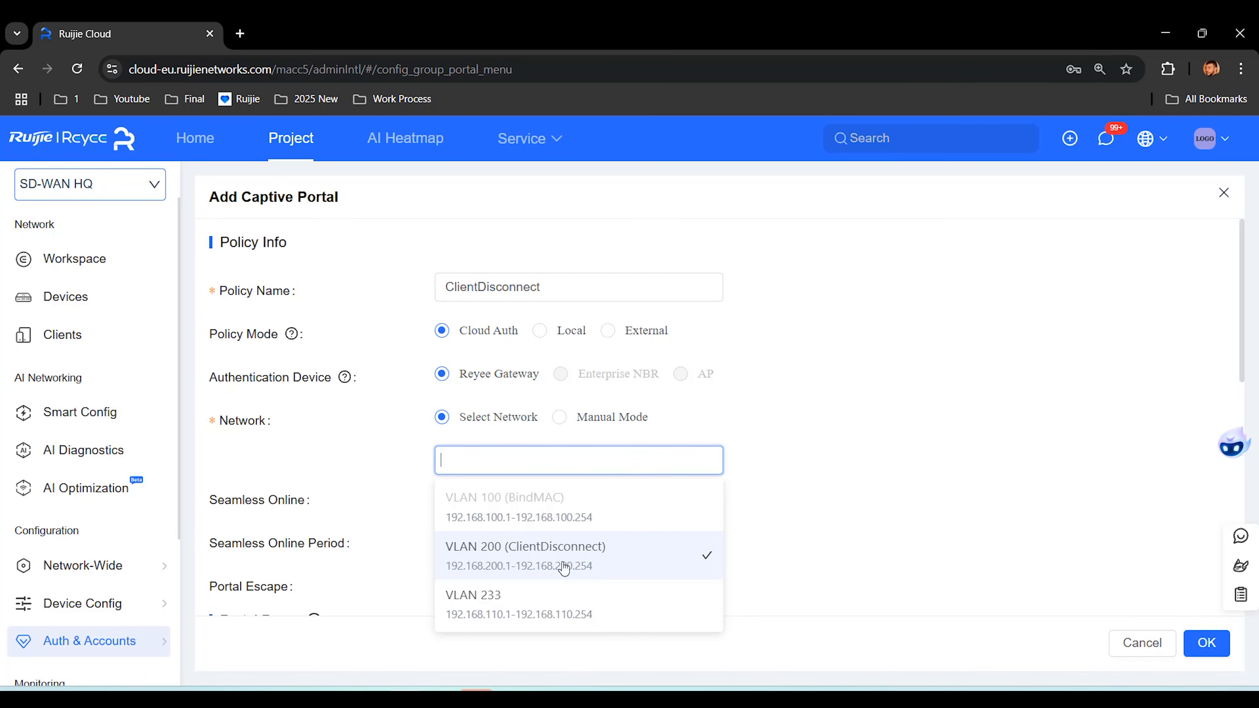
{"action": "left_click", "coordinate": [654, 565]}
{"action": "left_click", "coordinate": [840, 450]}
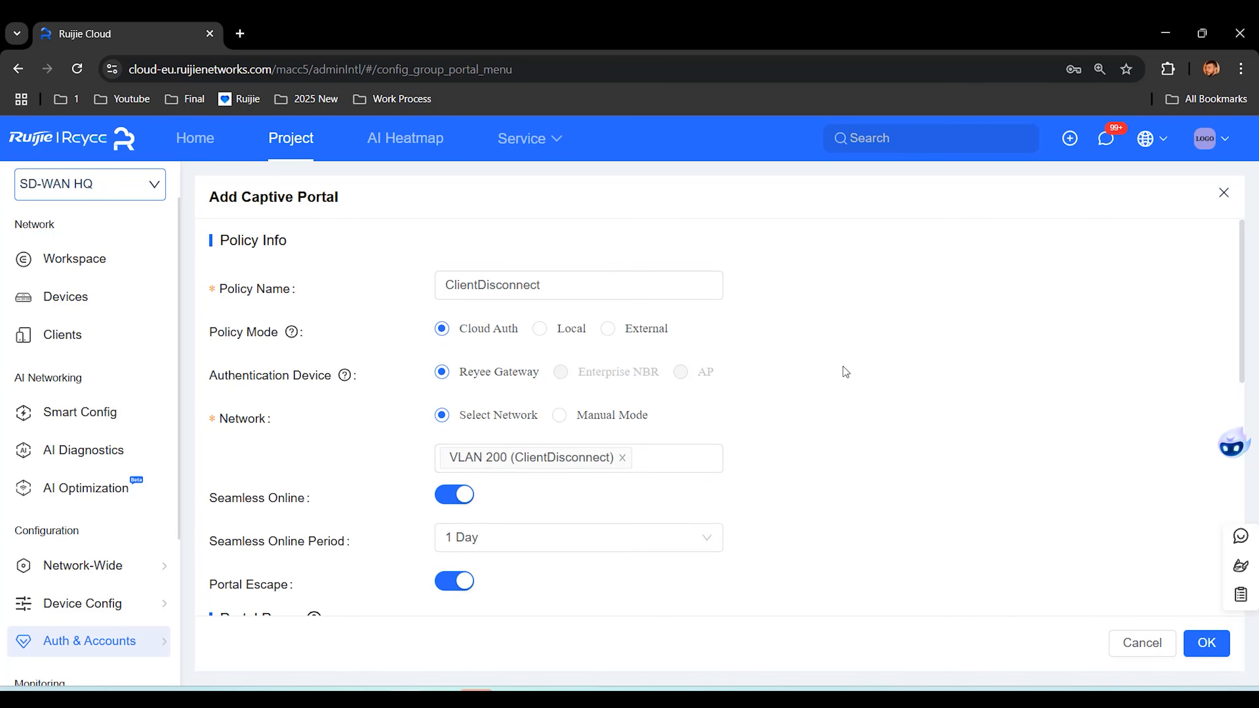
Step: Create a voucher-login portal page named Clientdisconnect and save the ClientDisconnect portal
{"action": "scroll", "coordinate": [843, 366], "scroll_direction": "down", "scroll_amount": 5}
{"action": "left_click", "coordinate": [240, 384]}
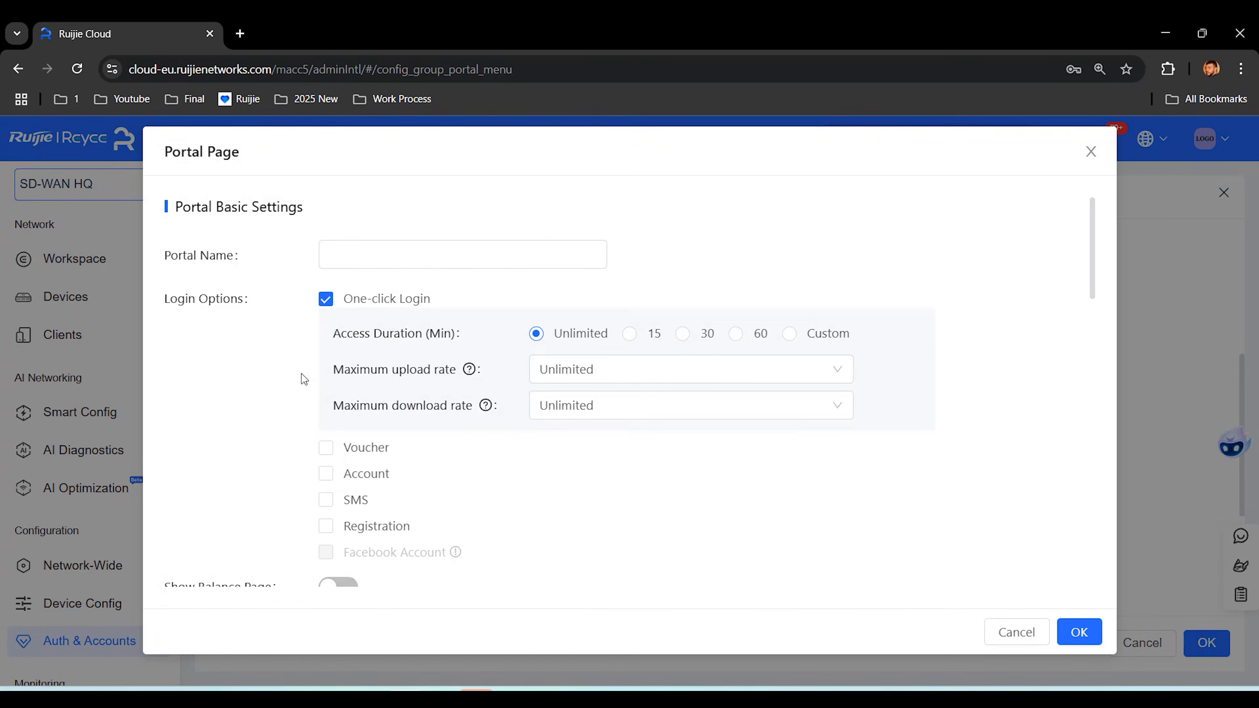
{"action": "left_click", "coordinate": [327, 449]}
{"action": "left_click", "coordinate": [400, 255]}
{"action": "left_click", "coordinate": [400, 288]}
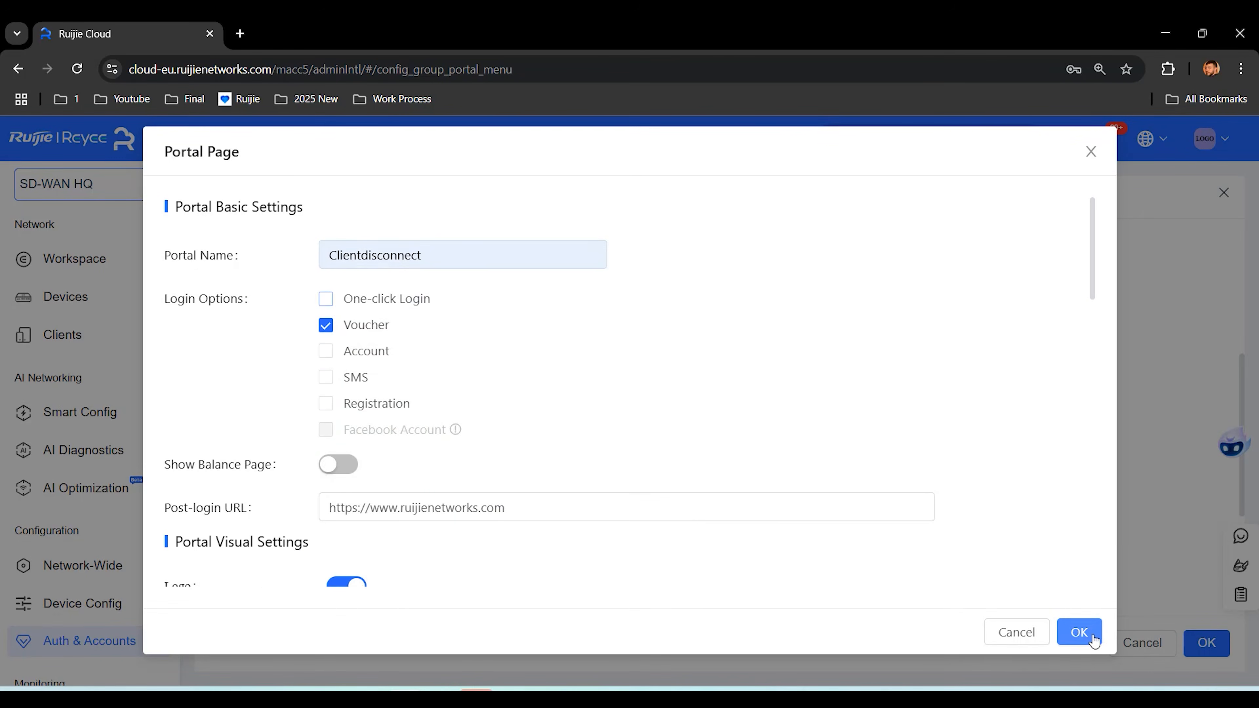
{"action": "left_click", "coordinate": [1079, 633]}
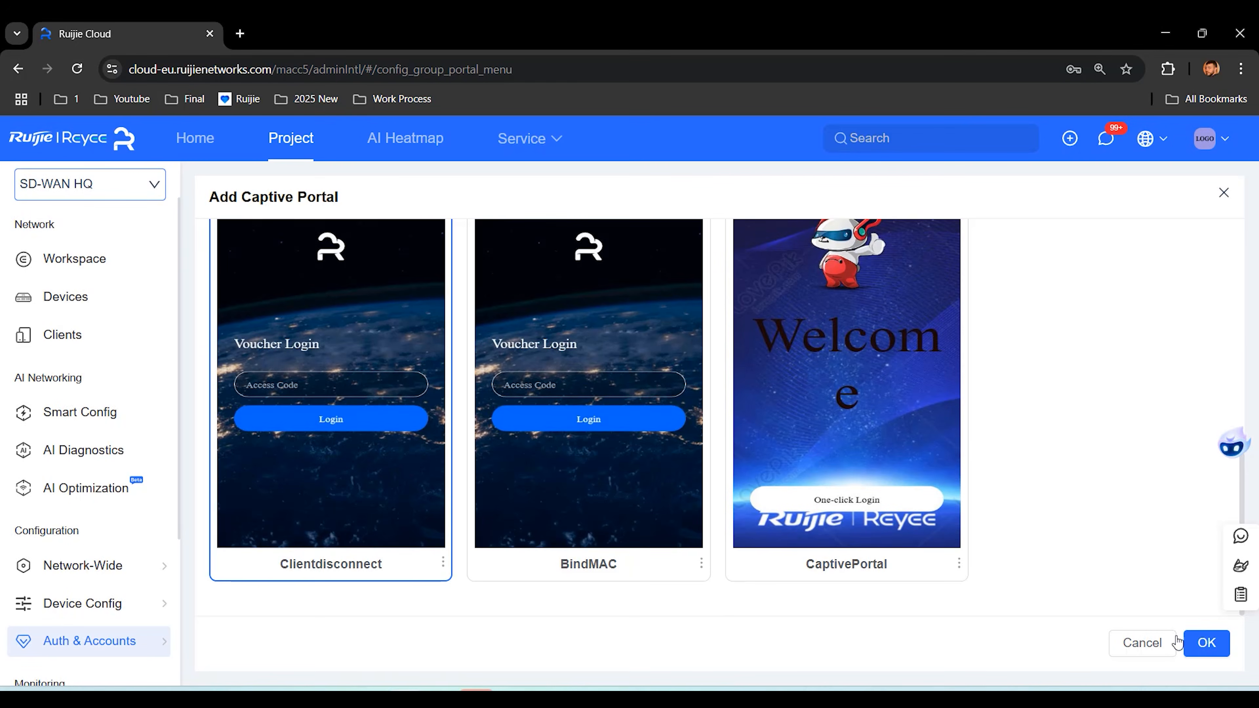
{"action": "left_click", "coordinate": [1205, 644]}
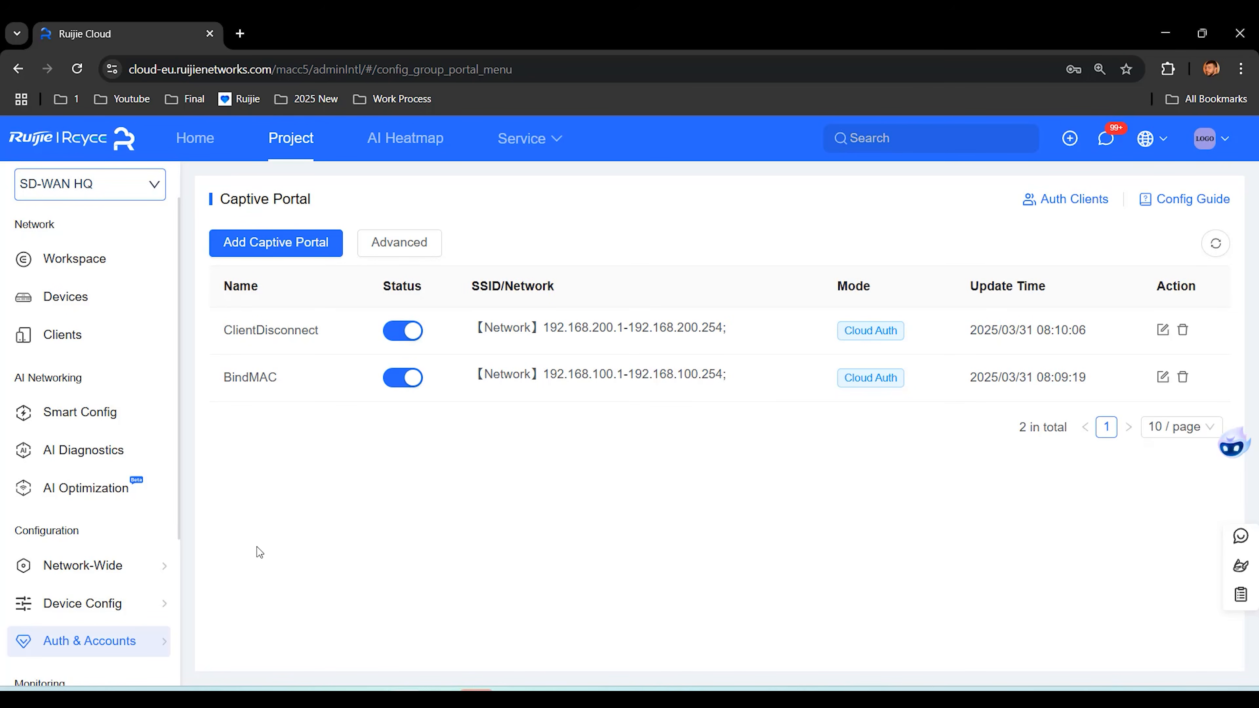
{"action": "mouse_move", "coordinate": [134, 650]}
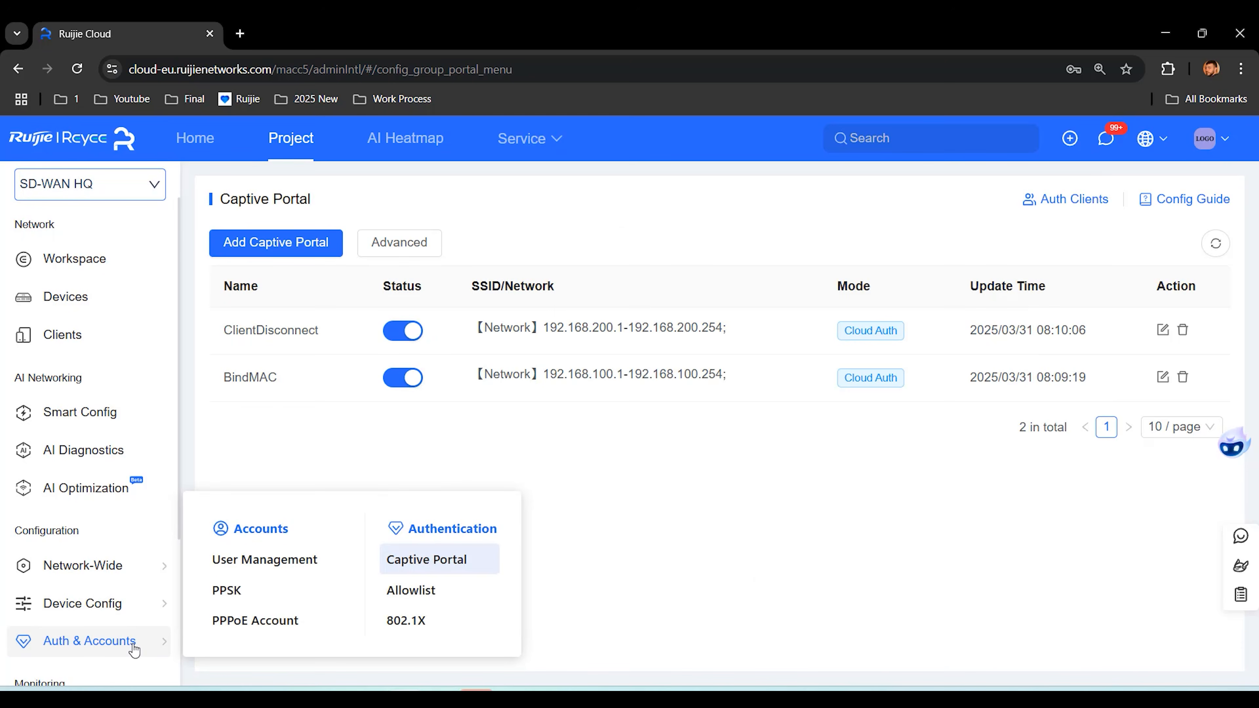
Step: Start a BindMAC user group with Bind MAC on first use switched on
{"action": "left_click", "coordinate": [278, 562]}
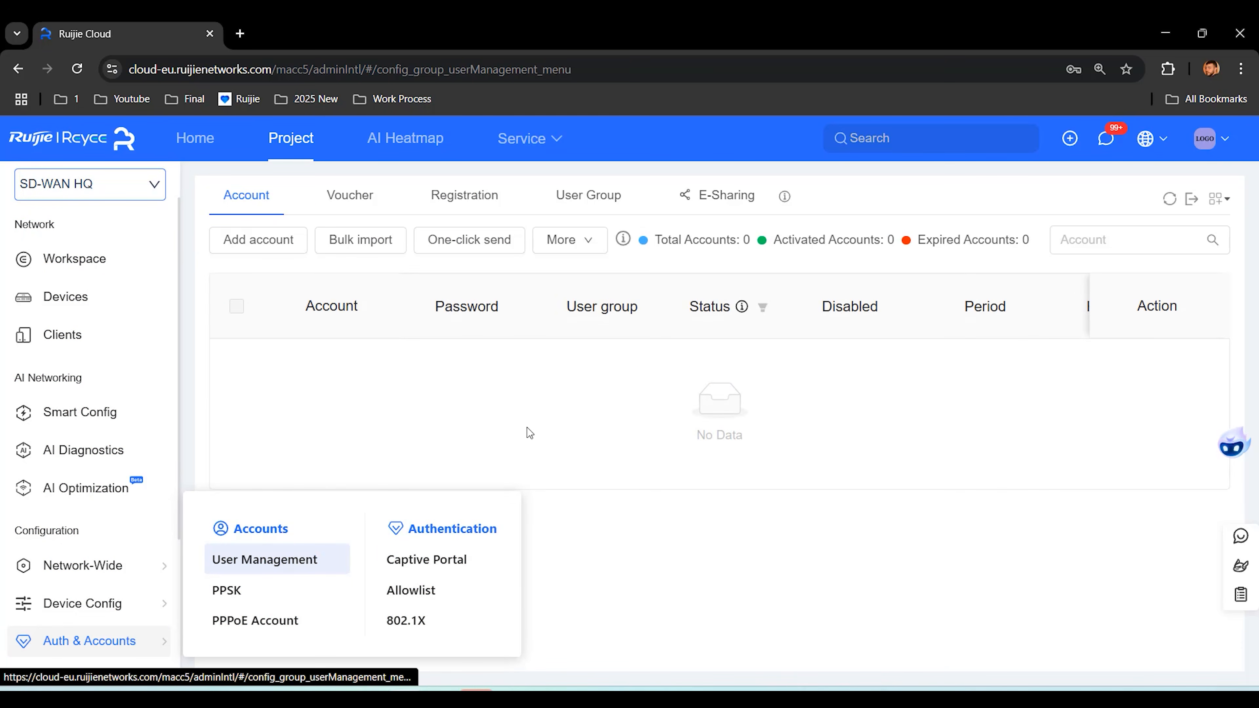
{"action": "left_click", "coordinate": [591, 203]}
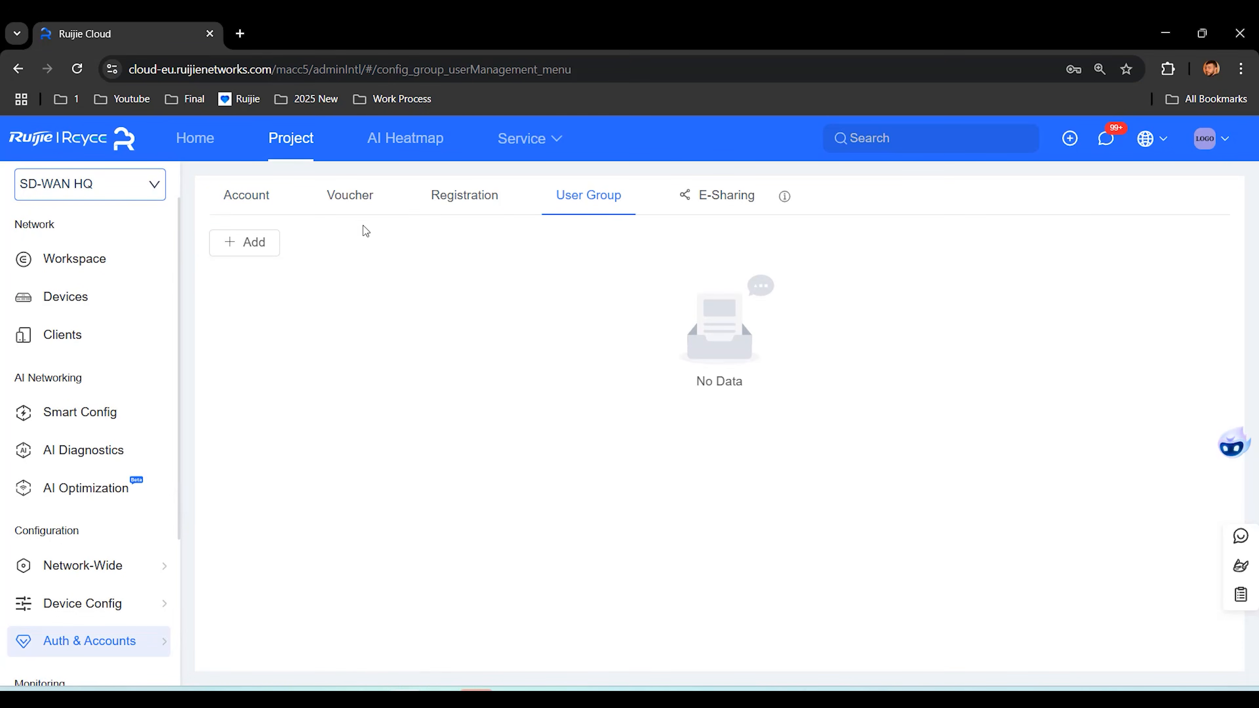
{"action": "left_click", "coordinate": [261, 243]}
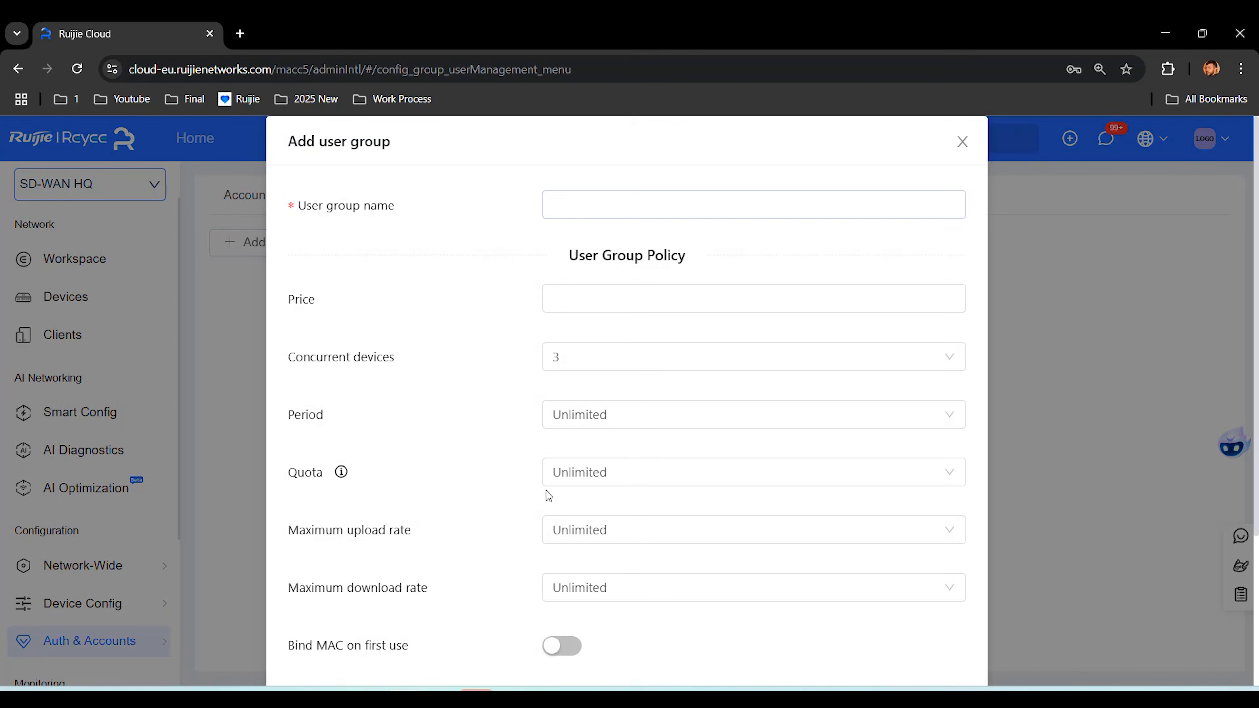
{"action": "scroll", "coordinate": [529, 515], "scroll_direction": "down", "scroll_amount": 4}
{"action": "left_click", "coordinate": [572, 449]}
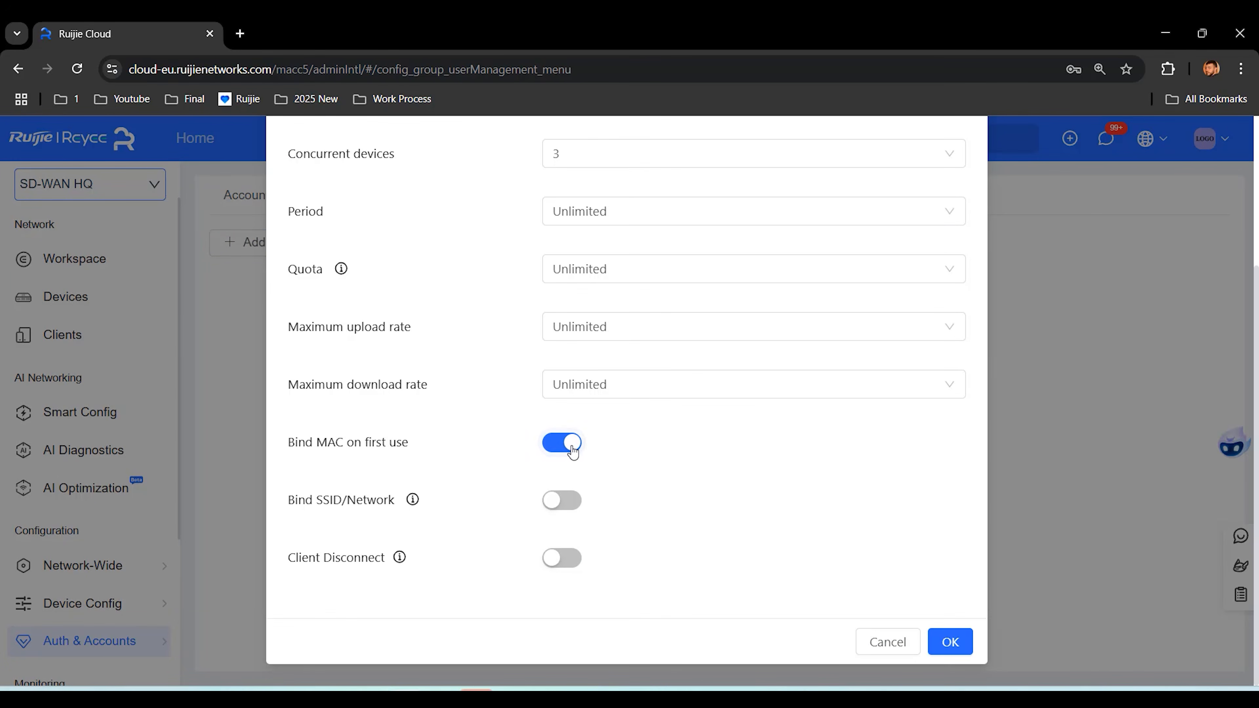
{"action": "scroll", "coordinate": [694, 455], "scroll_direction": "up", "scroll_amount": 4}
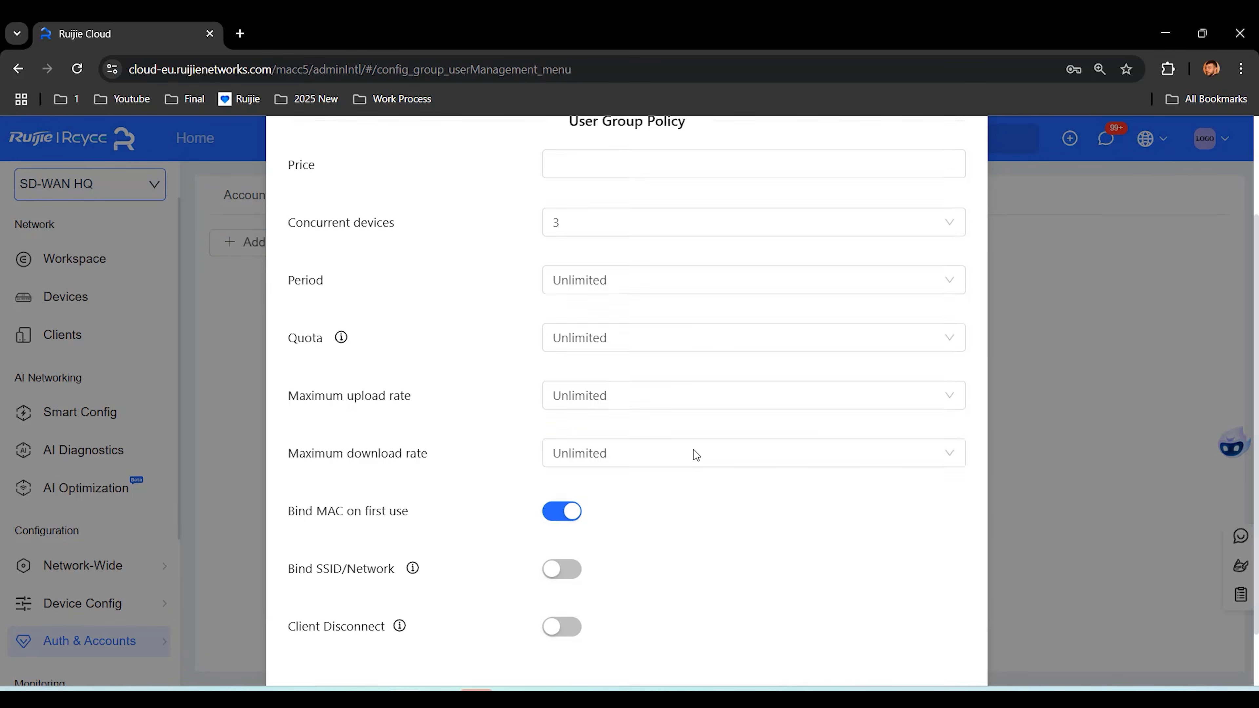
{"action": "left_click", "coordinate": [604, 207]}
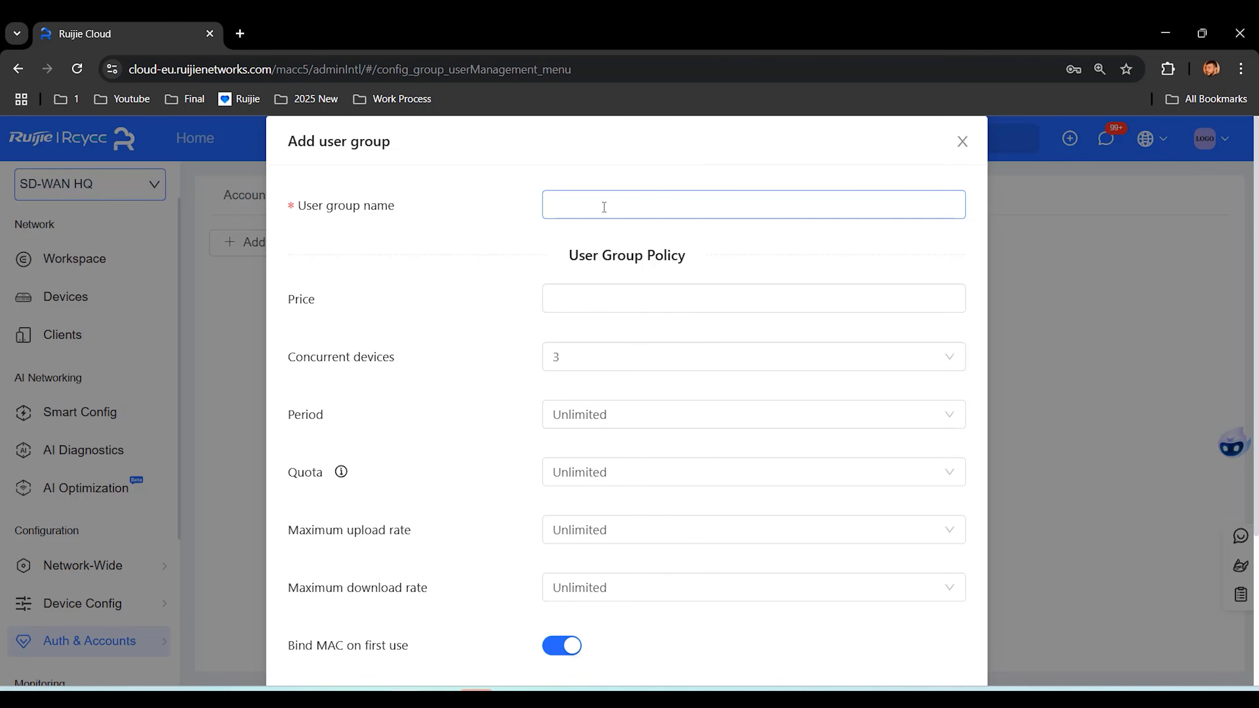
{"action": "type", "text": "BindMAC"}
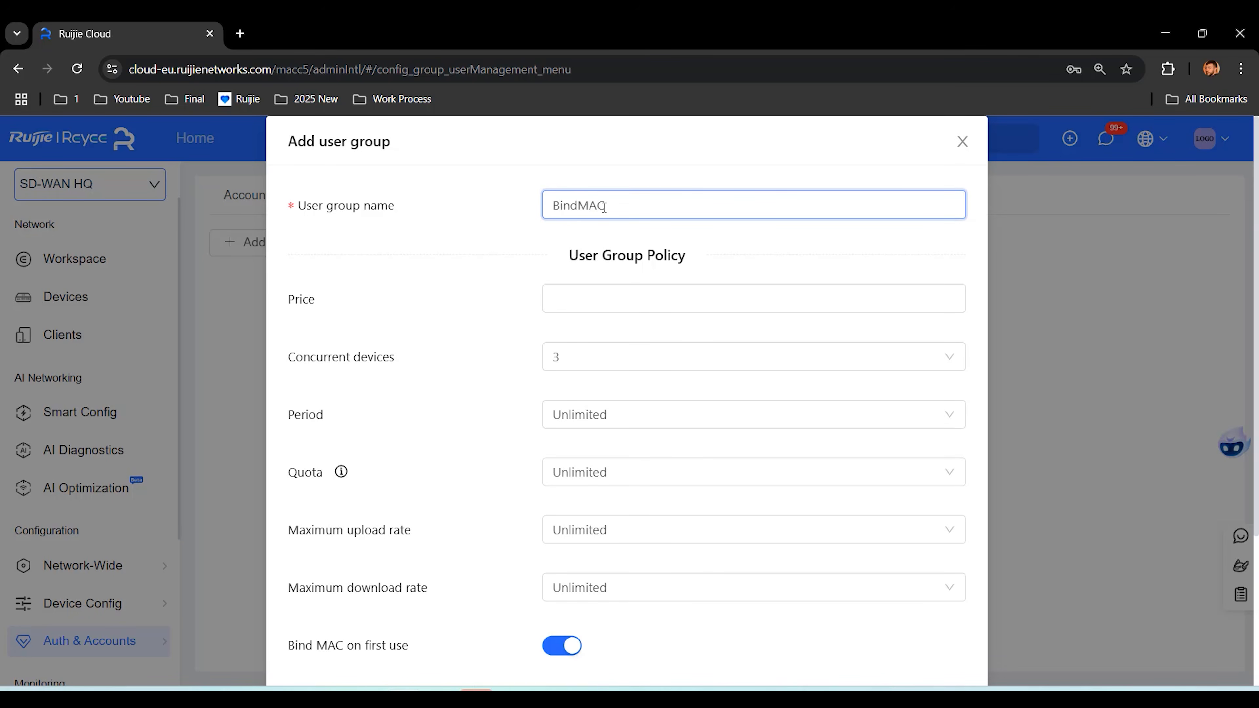
Step: Give BindMAC 1 concurrent device, 2 Mbps upload and 5 Mbps download, and save it
{"action": "left_click", "coordinate": [631, 358]}
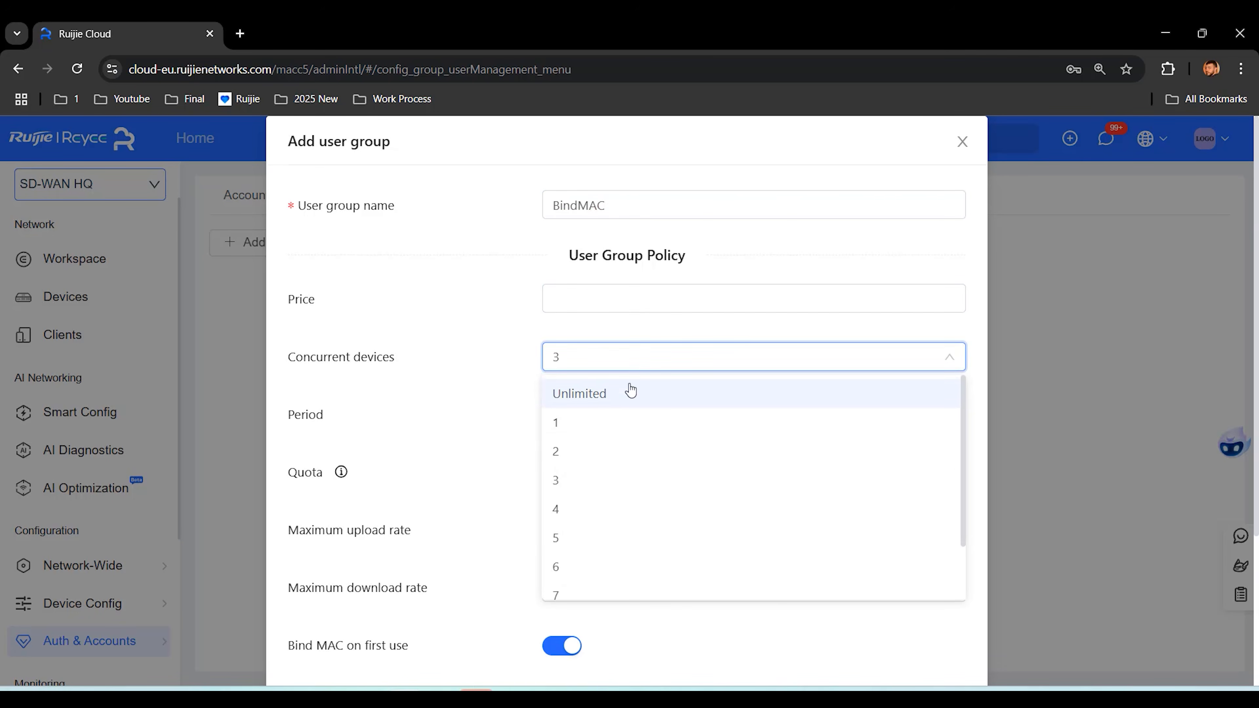
{"action": "left_click", "coordinate": [630, 425]}
{"action": "scroll", "coordinate": [595, 396], "scroll_direction": "down", "scroll_amount": 2}
{"action": "left_click", "coordinate": [696, 418]}
{"action": "left_click", "coordinate": [634, 573]}
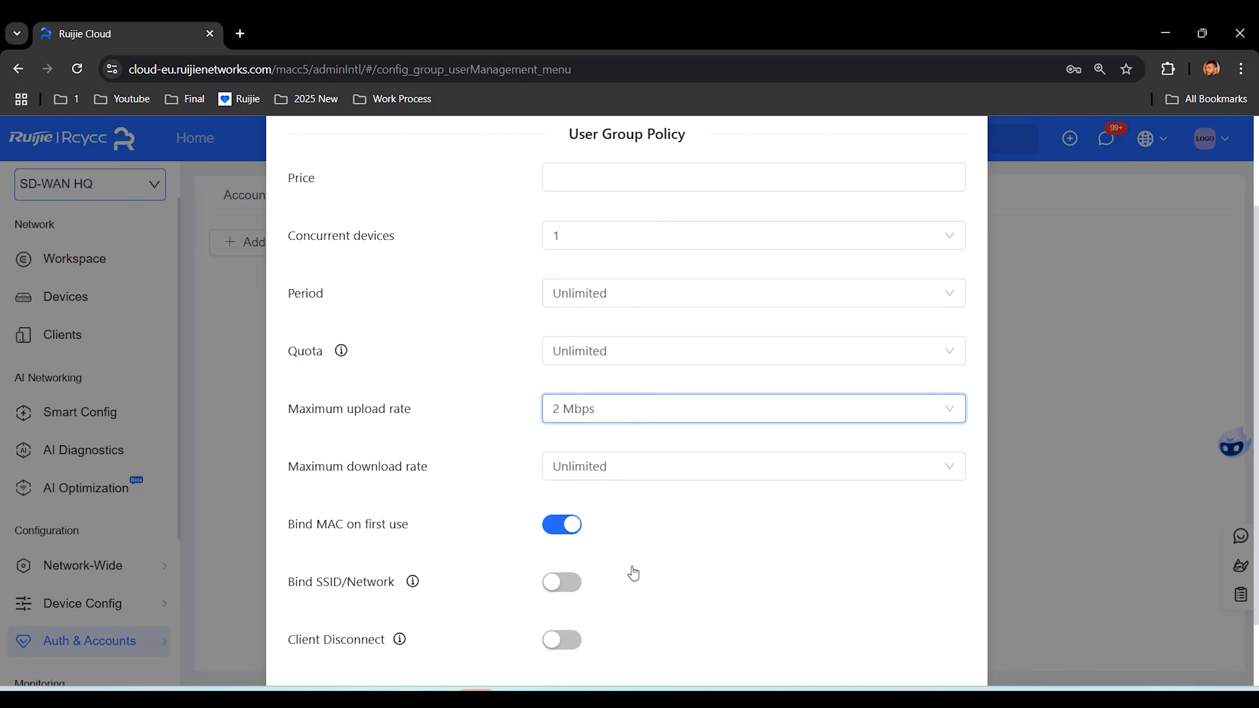
{"action": "left_click", "coordinate": [664, 468]}
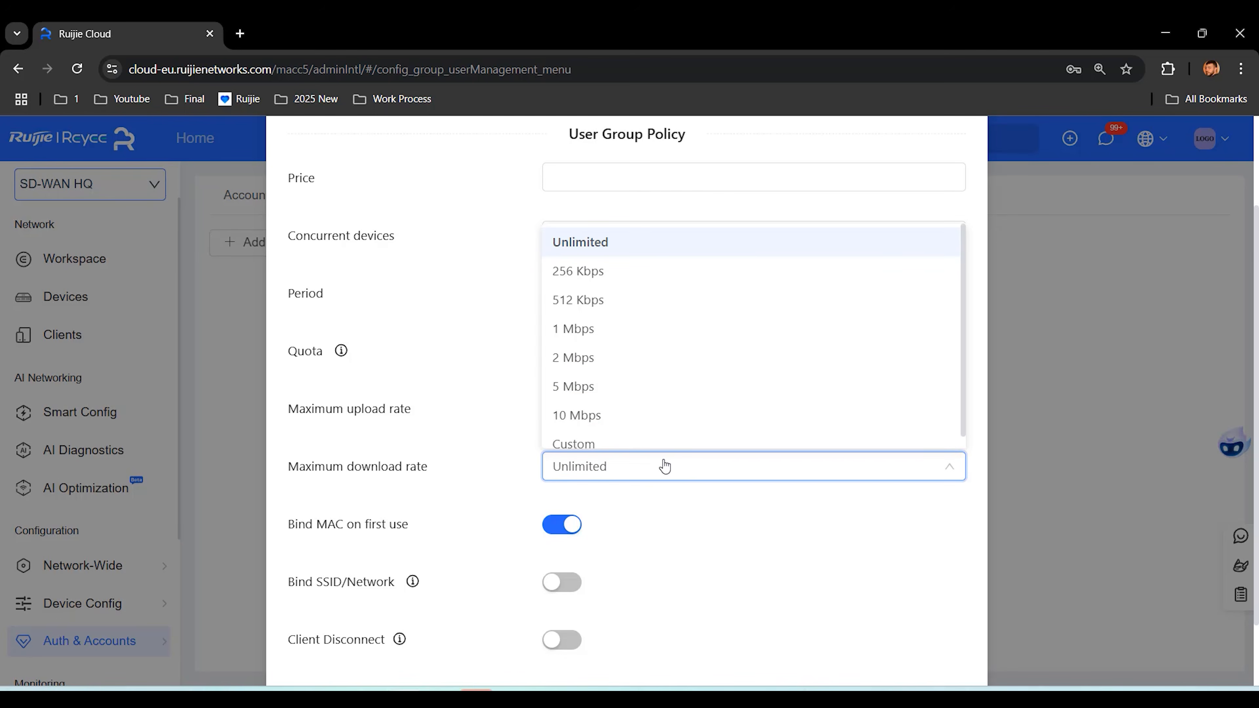
{"action": "left_click", "coordinate": [653, 386]}
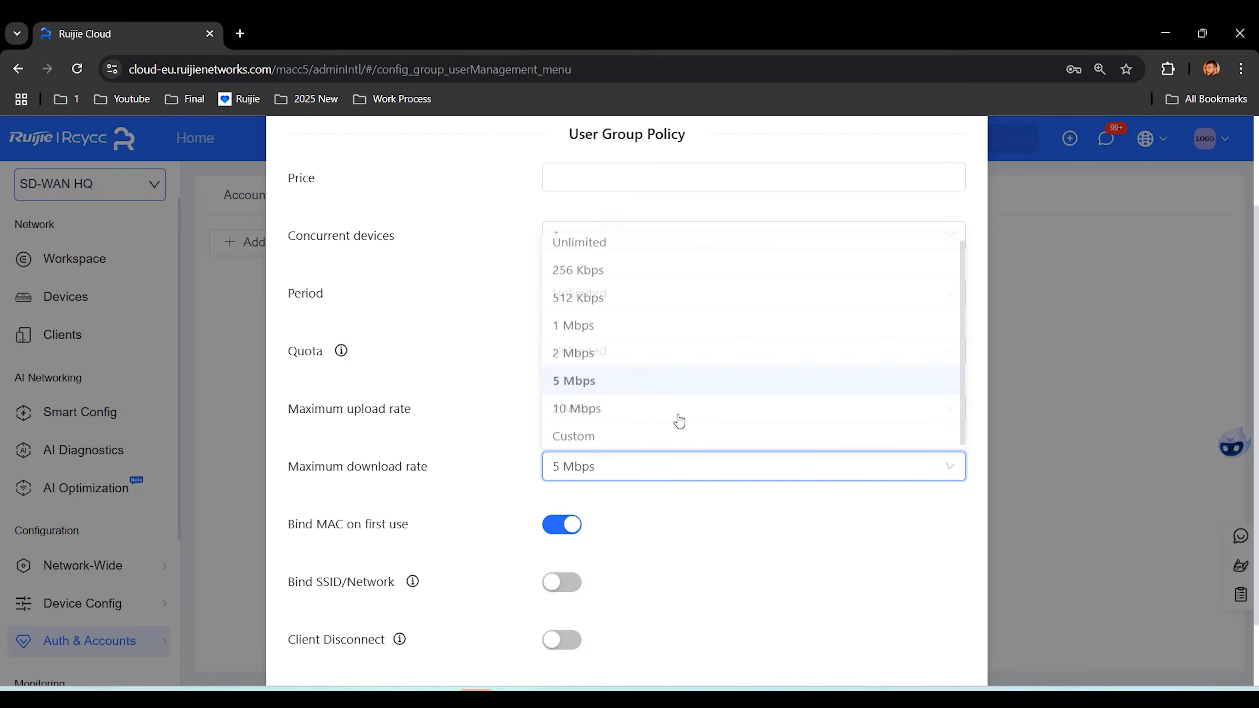
{"action": "scroll", "coordinate": [803, 519], "scroll_direction": "down", "scroll_amount": 2}
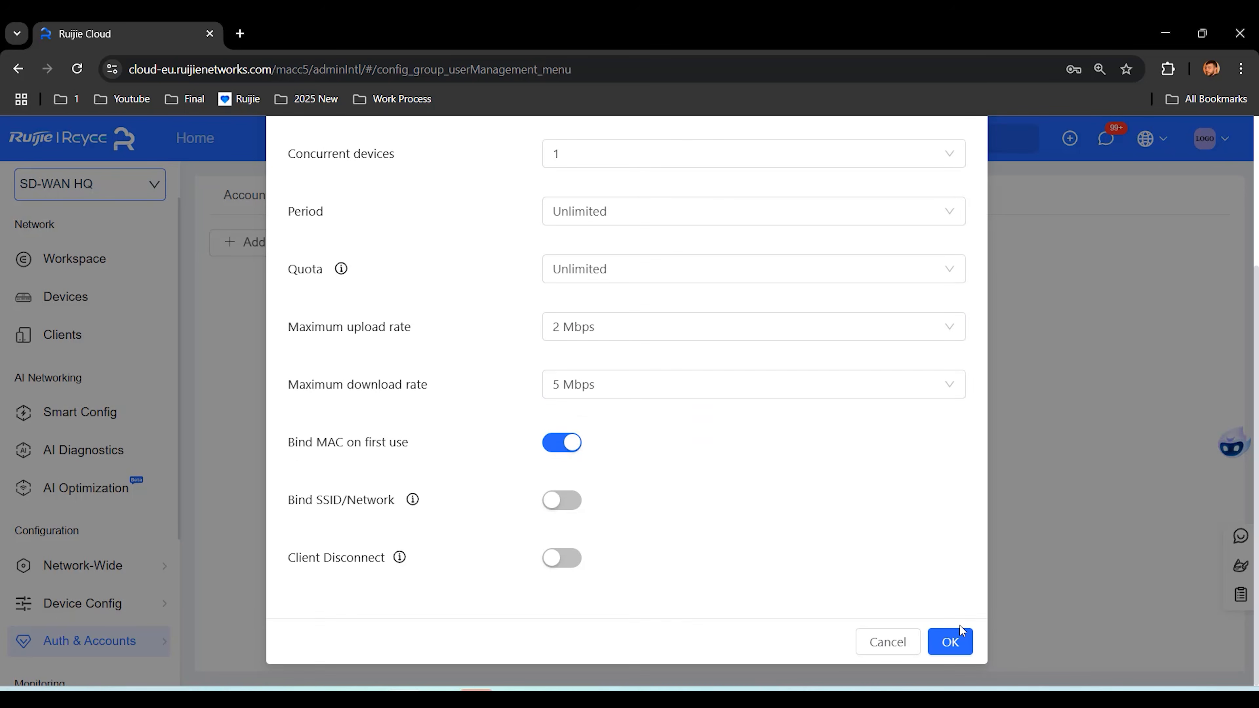
{"action": "left_click", "coordinate": [957, 647]}
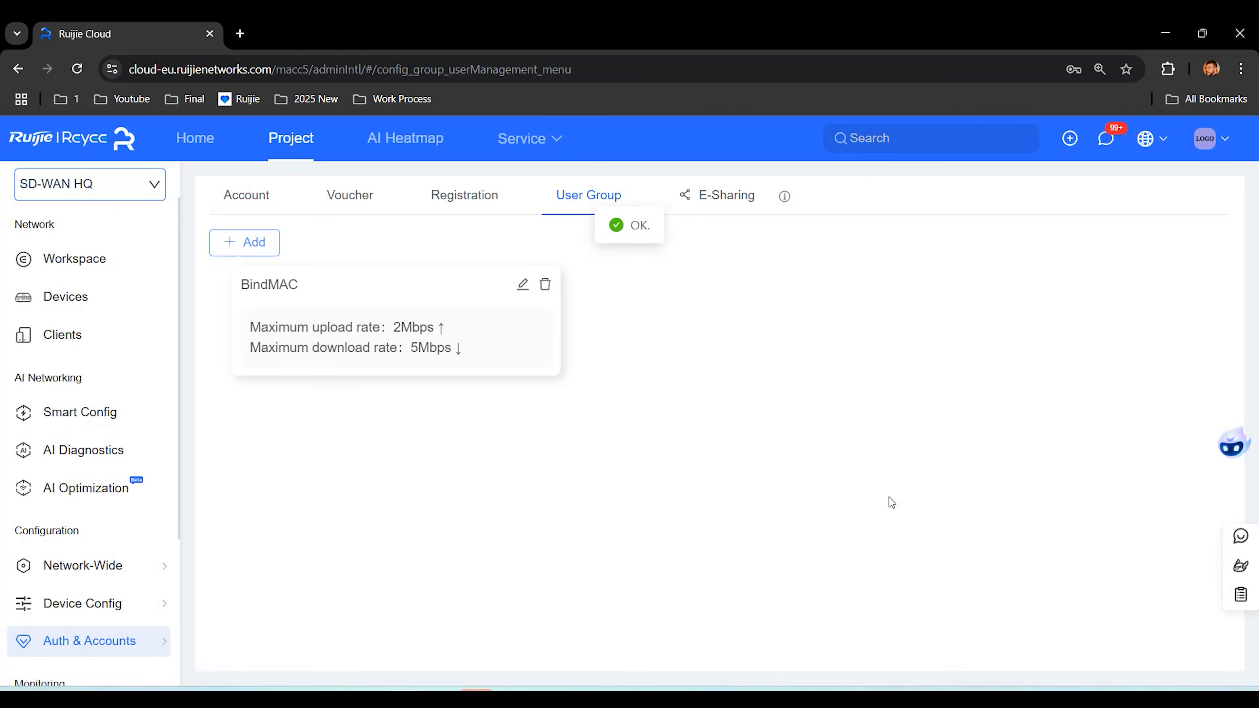
Step: Start a ClientDisconnect user group limited to 1 concurrent device
{"action": "left_click", "coordinate": [247, 243]}
{"action": "left_click", "coordinate": [602, 203]}
{"action": "type", "text": "Clie"}
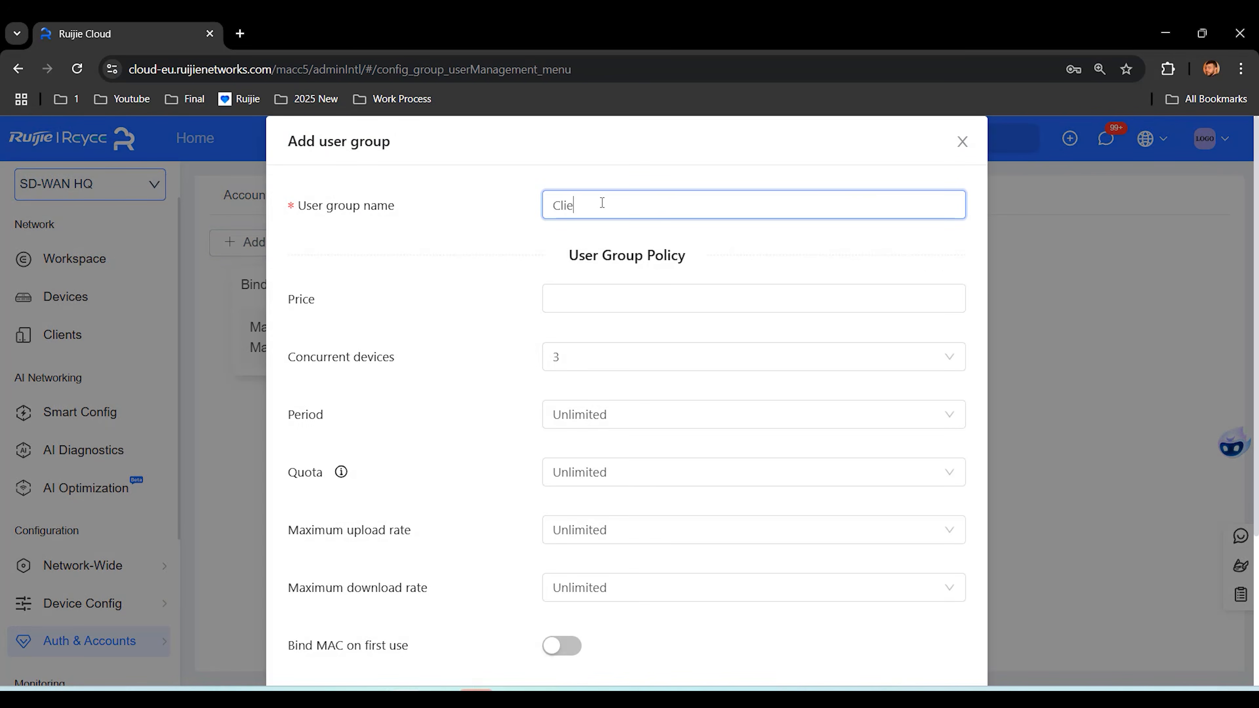
{"action": "type", "text": "ntDisconnect"}
{"action": "left_click", "coordinate": [610, 357]}
{"action": "left_click", "coordinate": [618, 426]}
Step: Set 10 Mbps upload and download, enable Client Disconnect, and save the group
{"action": "scroll", "coordinate": [544, 365], "scroll_direction": "down", "scroll_amount": 4}
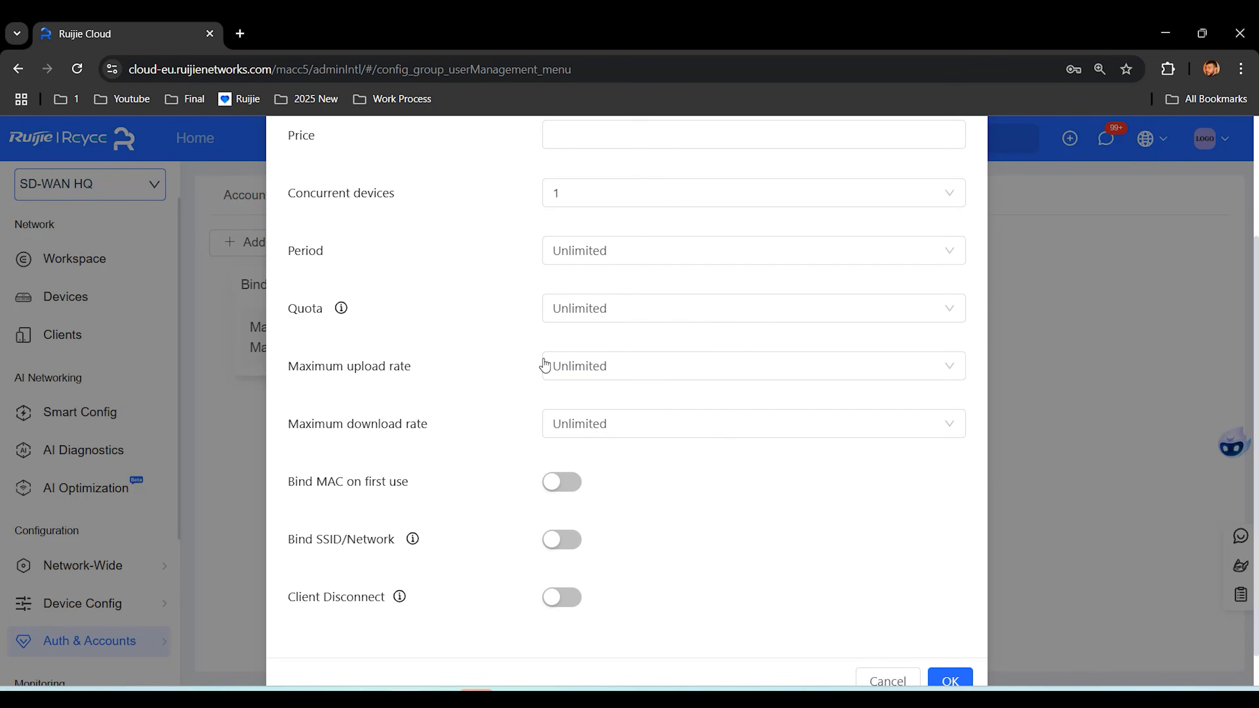
{"action": "left_click", "coordinate": [625, 370]}
{"action": "left_click", "coordinate": [627, 577]}
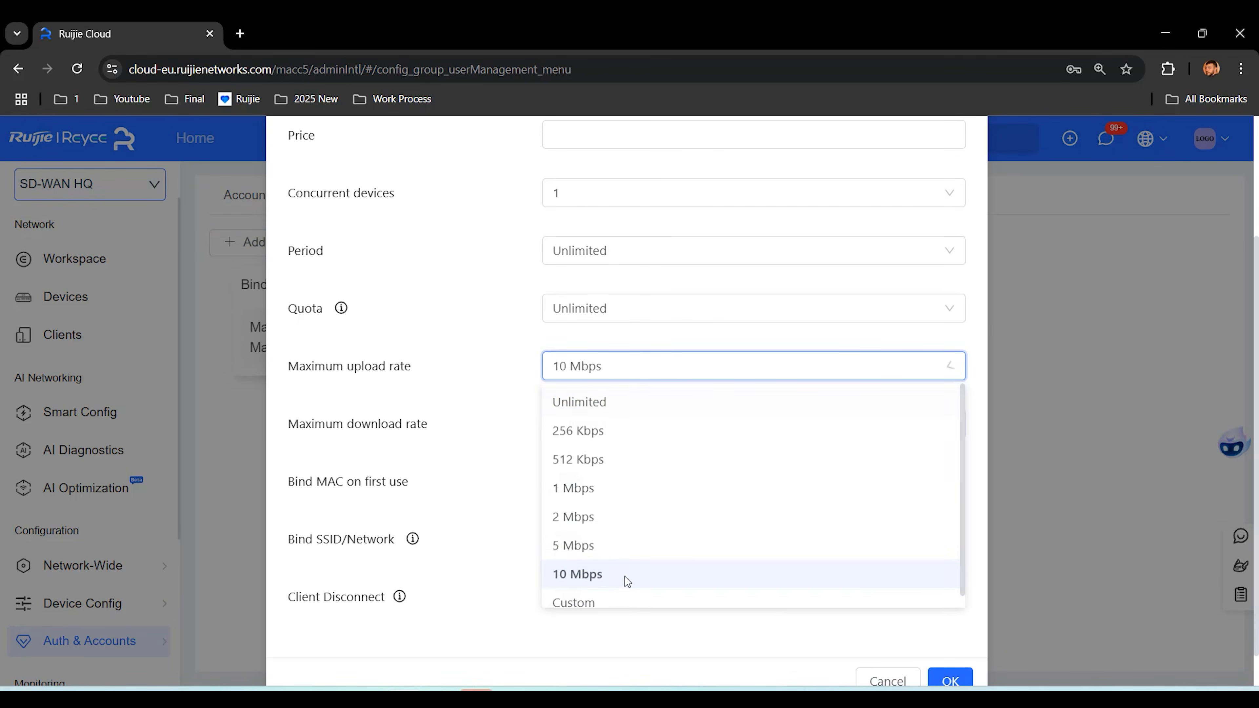
{"action": "left_click", "coordinate": [624, 432]}
{"action": "left_click", "coordinate": [624, 636]}
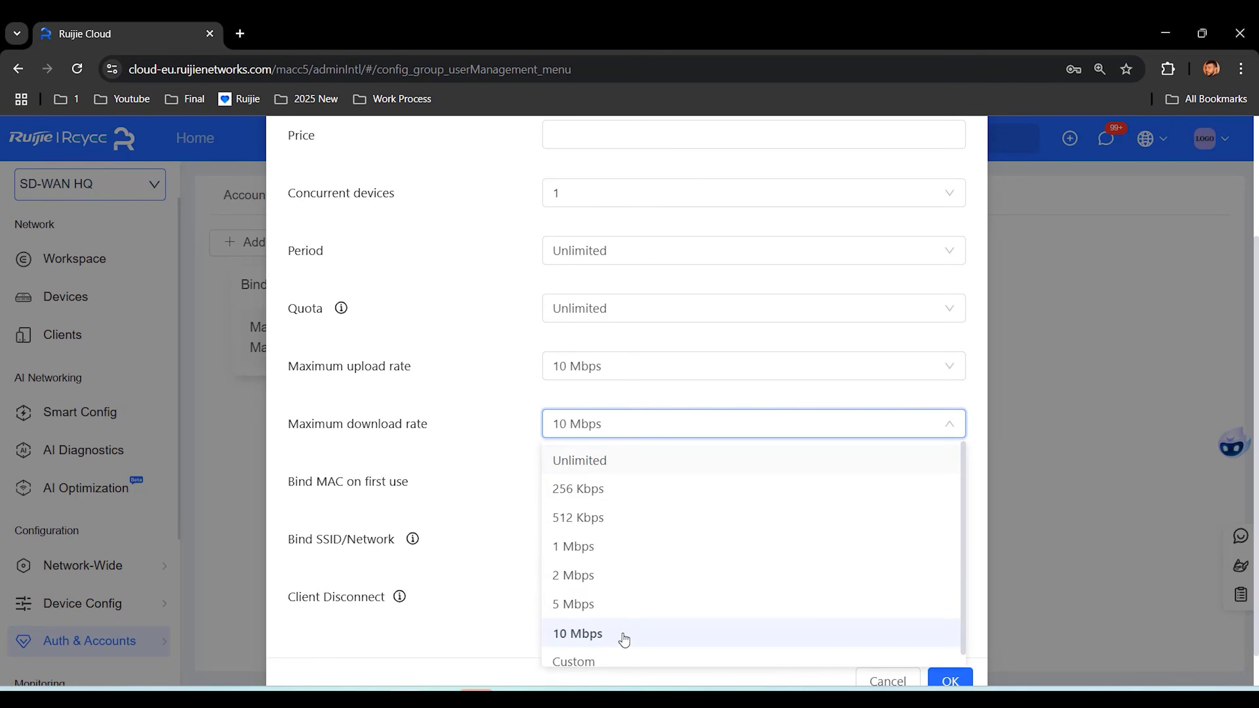
{"action": "scroll", "coordinate": [521, 440], "scroll_direction": "down", "scroll_amount": 1}
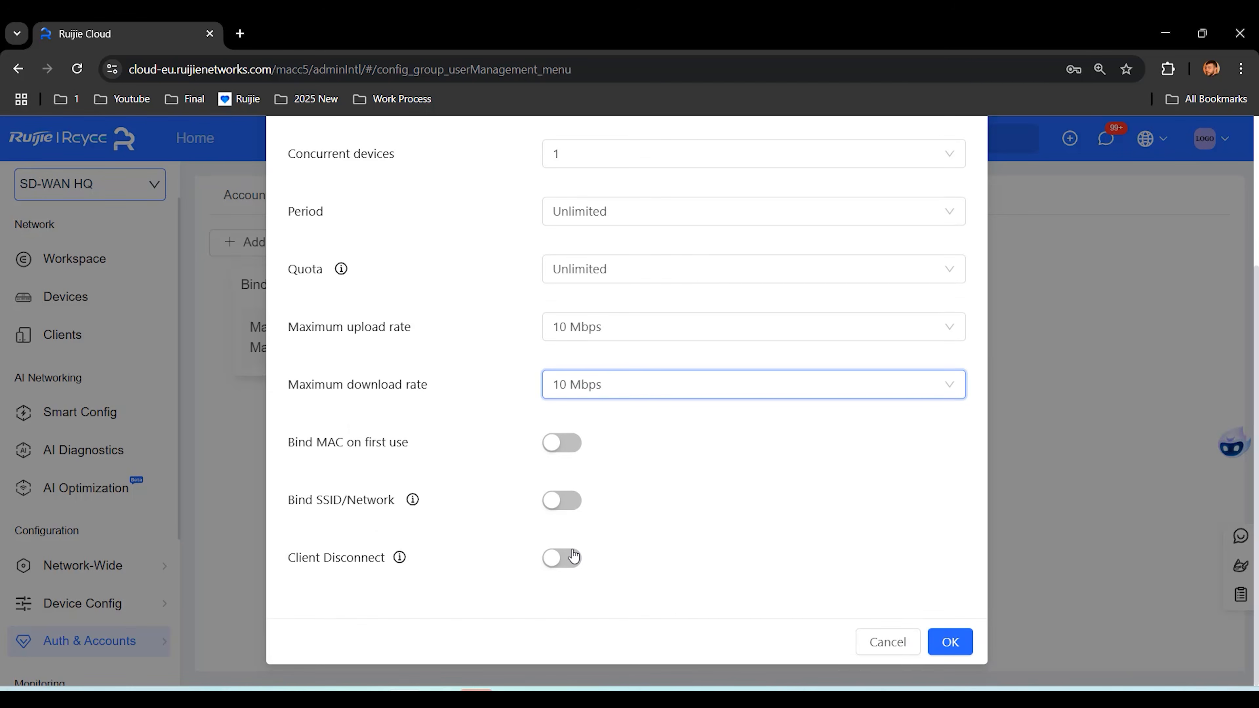
{"action": "left_click", "coordinate": [564, 559]}
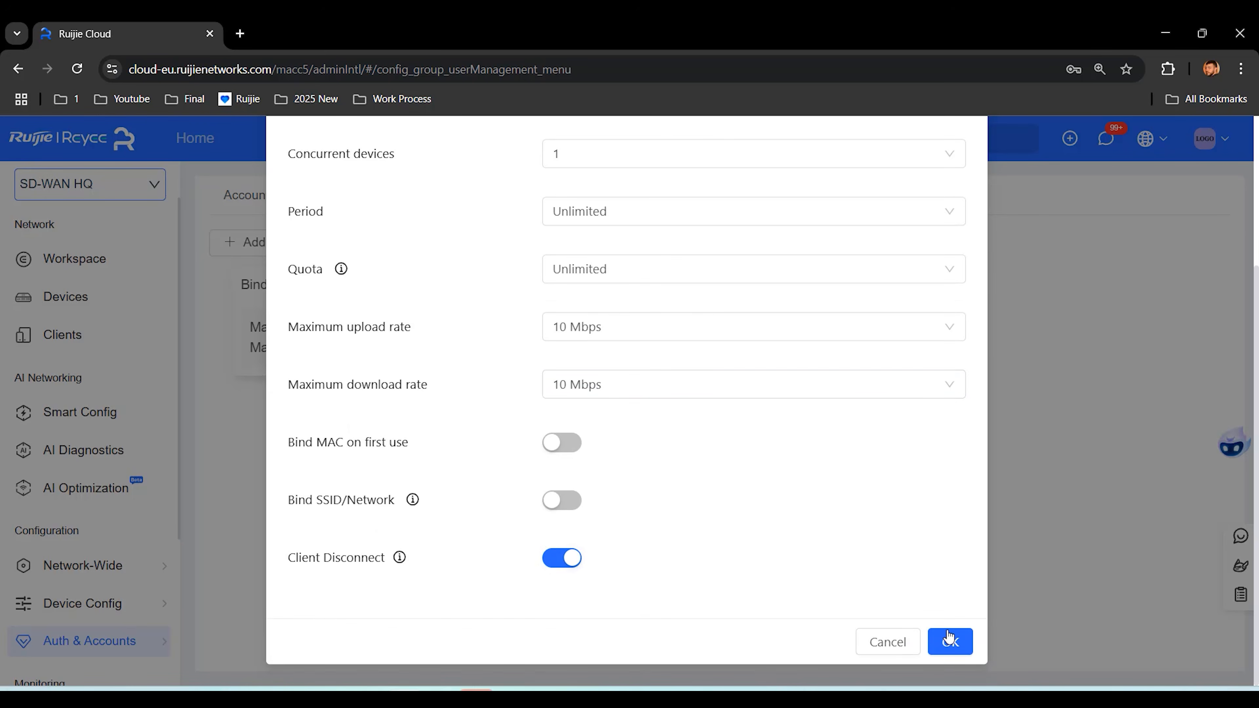
{"action": "left_click", "coordinate": [948, 643]}
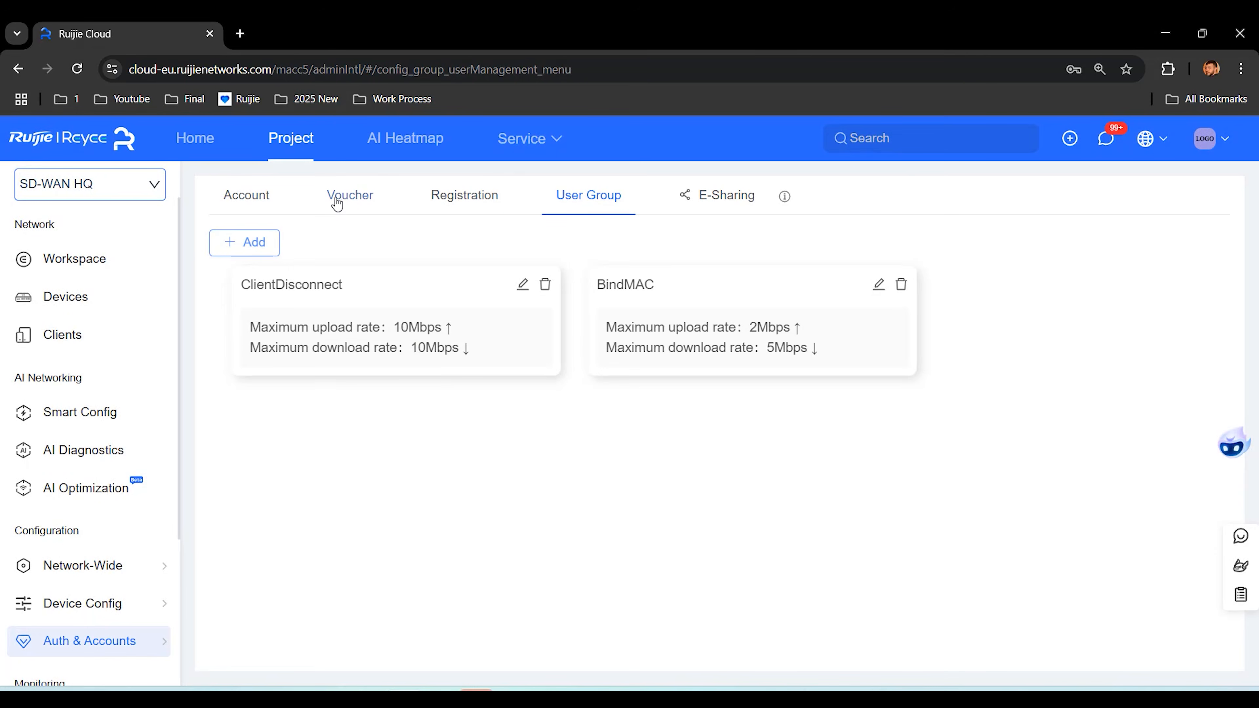
Step: Start a new voucher from the Vouchers page and select its quantity field
{"action": "left_click", "coordinate": [340, 203]}
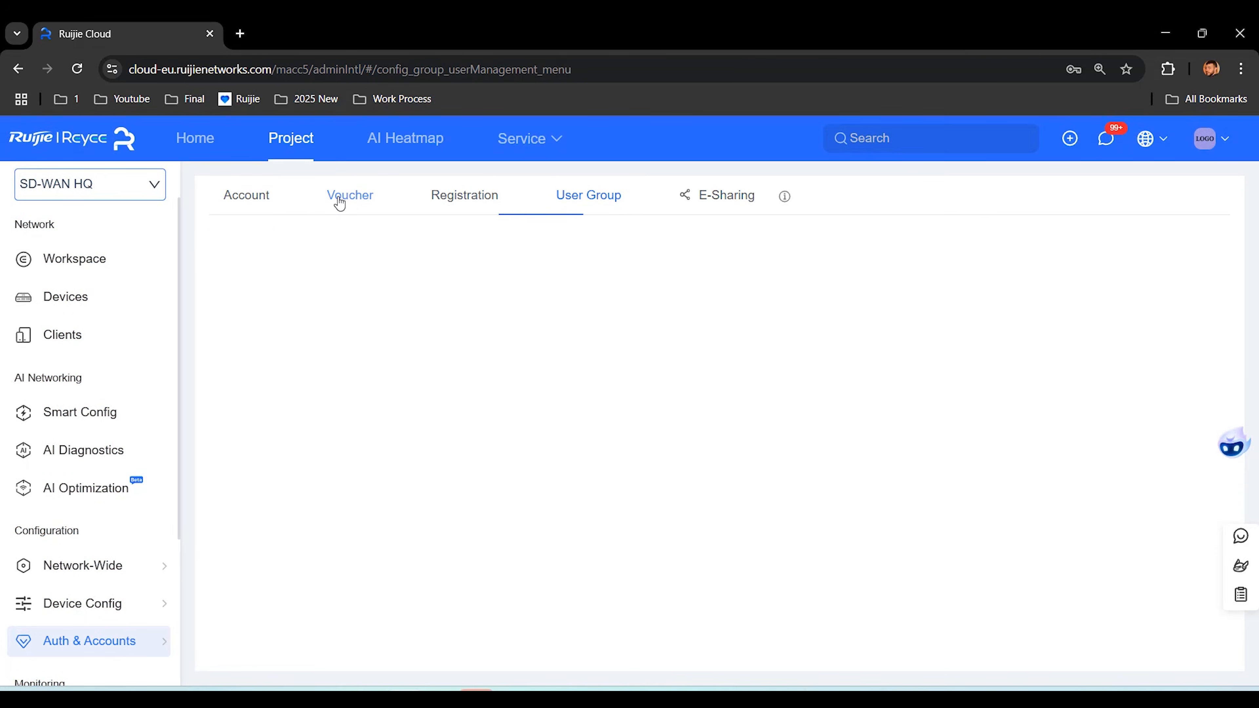
{"action": "left_click", "coordinate": [257, 241]}
{"action": "left_click", "coordinate": [529, 318]}
Step: Create one voucher (quantity 1) assigned to the BindMAC user group
{"action": "type", "text": "1"}
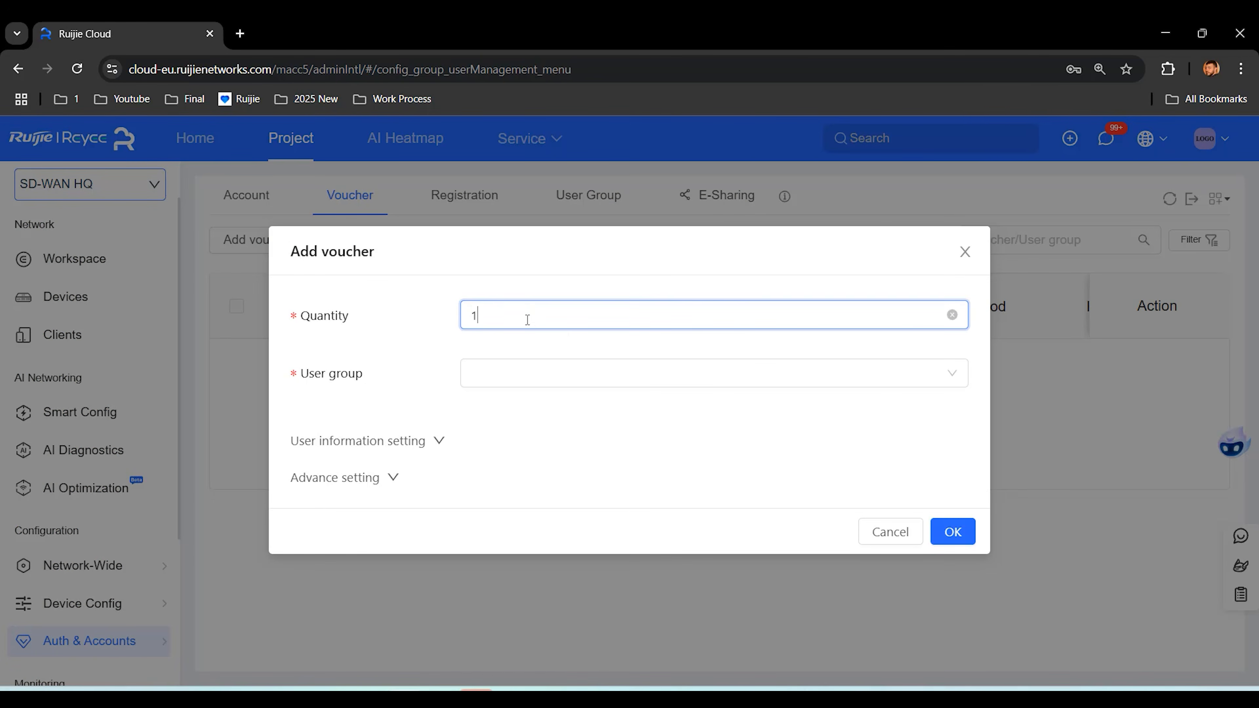
{"action": "left_click", "coordinate": [558, 368]}
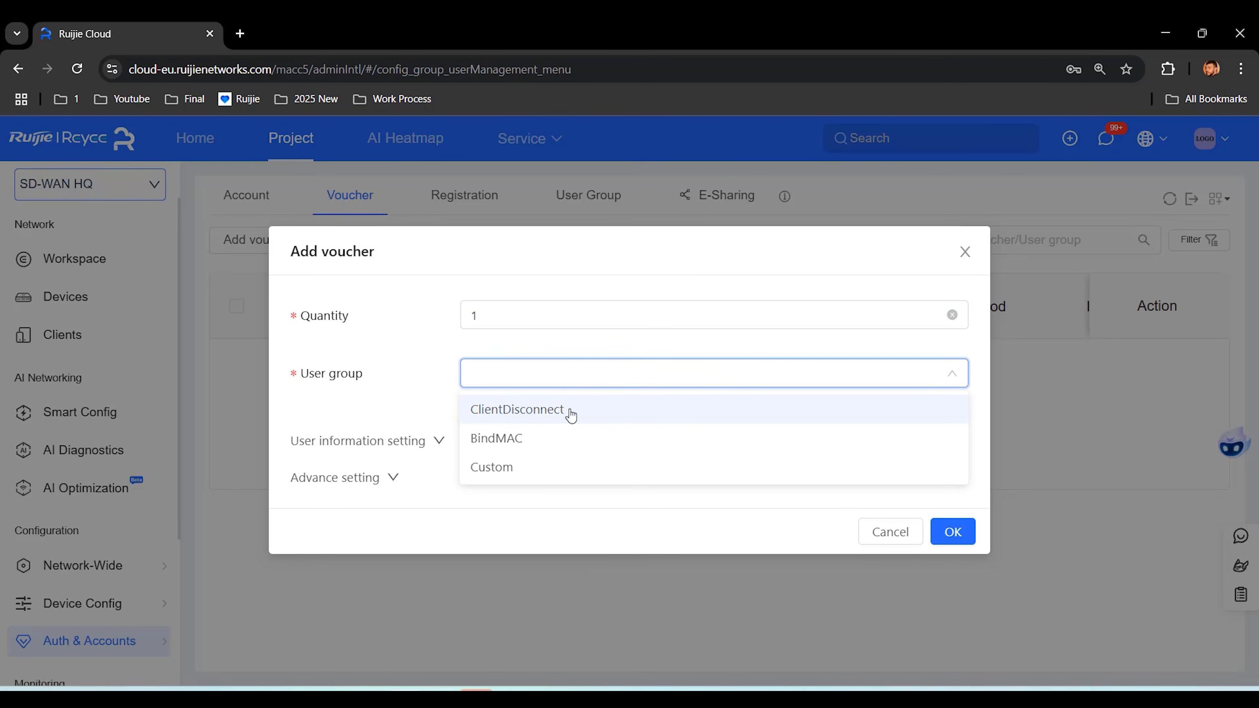
{"action": "left_click", "coordinate": [557, 442]}
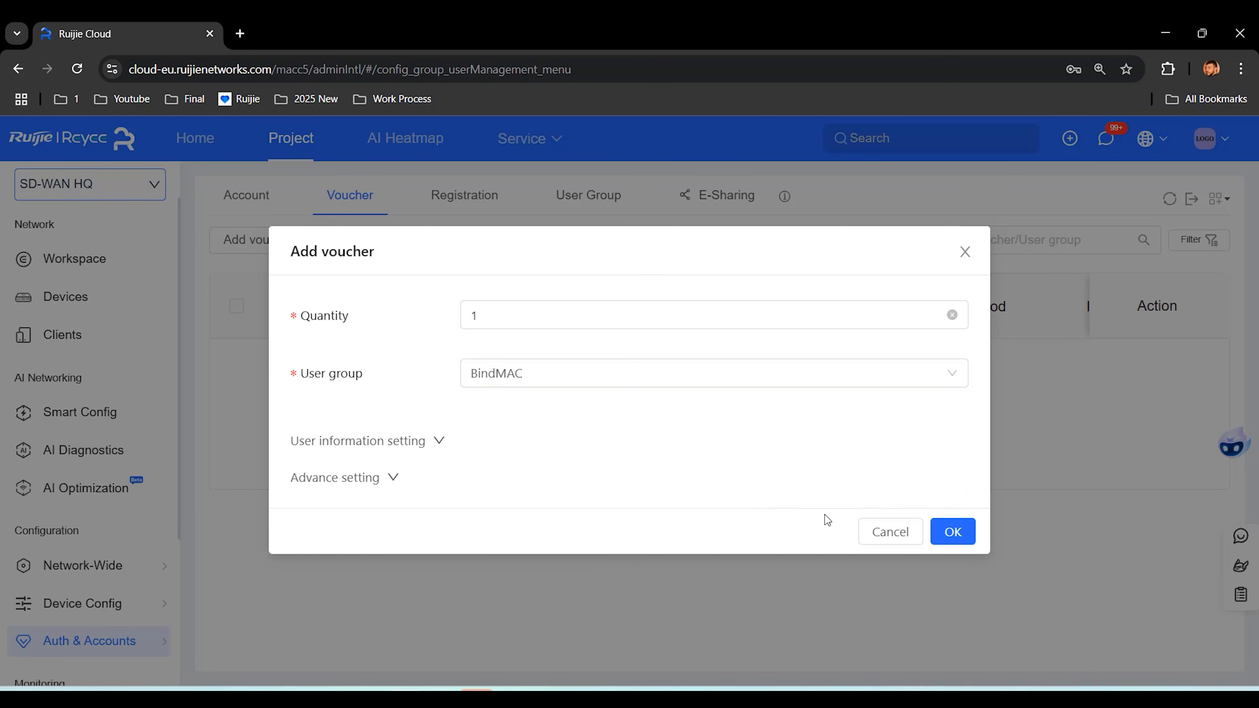
{"action": "left_click", "coordinate": [953, 534]}
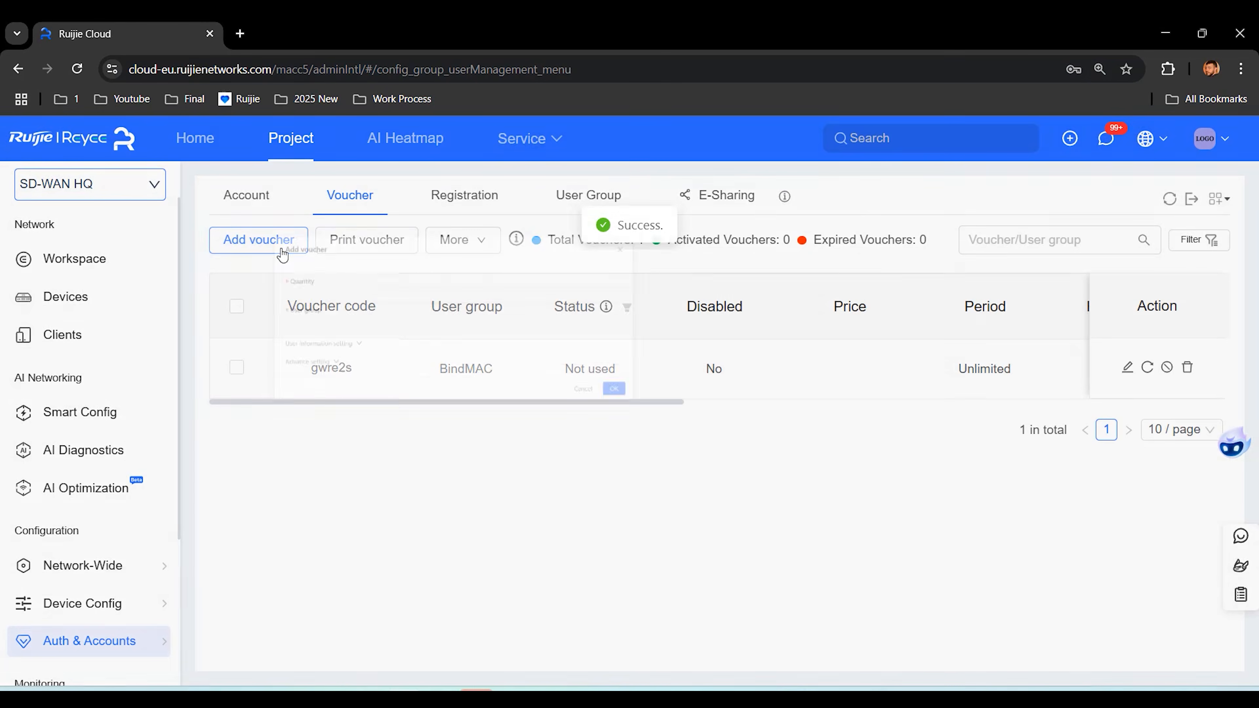
Step: Create a second single voucher for the ClientDisconnect user group
{"action": "left_click", "coordinate": [272, 257]}
{"action": "left_click", "coordinate": [514, 324]}
{"action": "type", "text": "1"}
{"action": "left_click", "coordinate": [554, 385]}
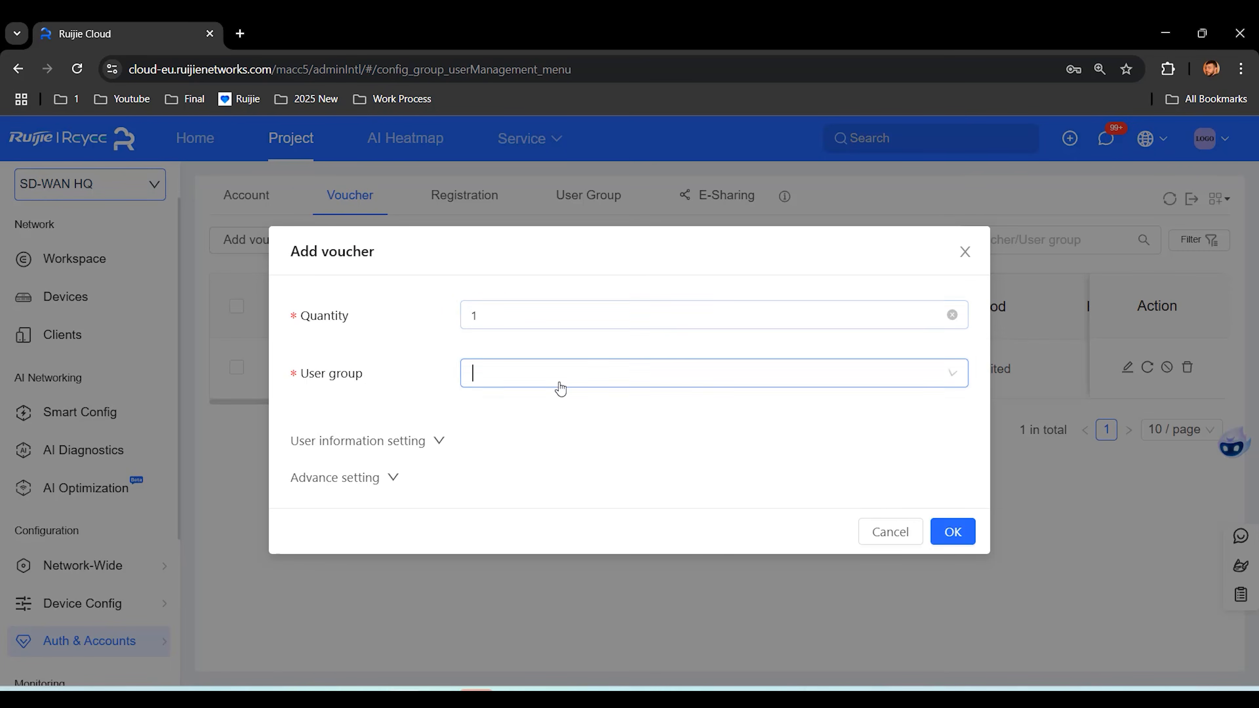
{"action": "left_click", "coordinate": [586, 412]}
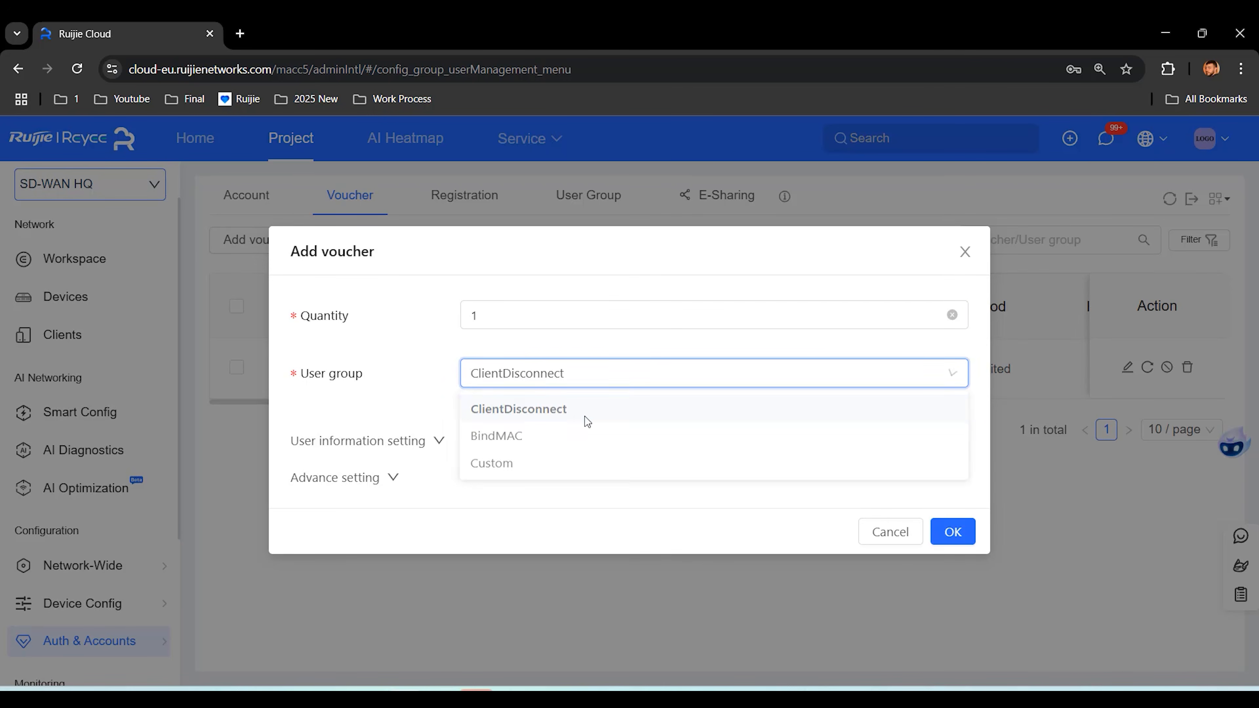
{"action": "left_click", "coordinate": [955, 537]}
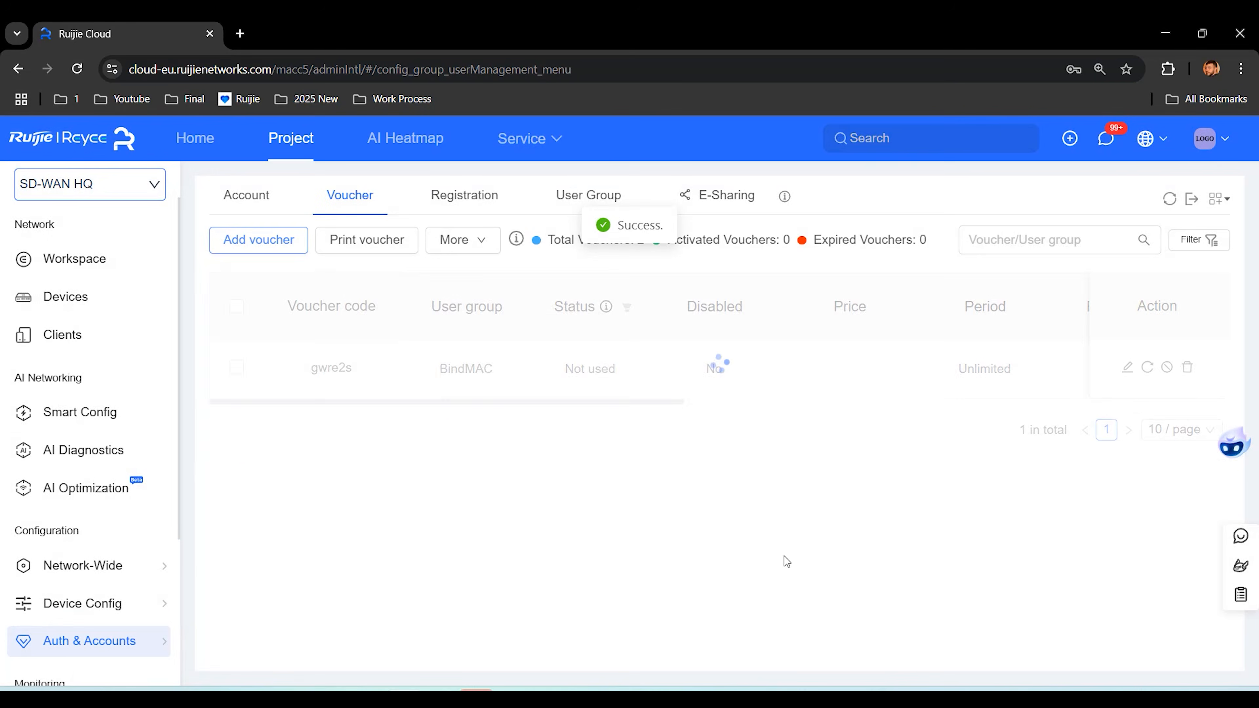
{"action": "scroll", "coordinate": [621, 423], "scroll_direction": "right", "scroll_amount": 10}
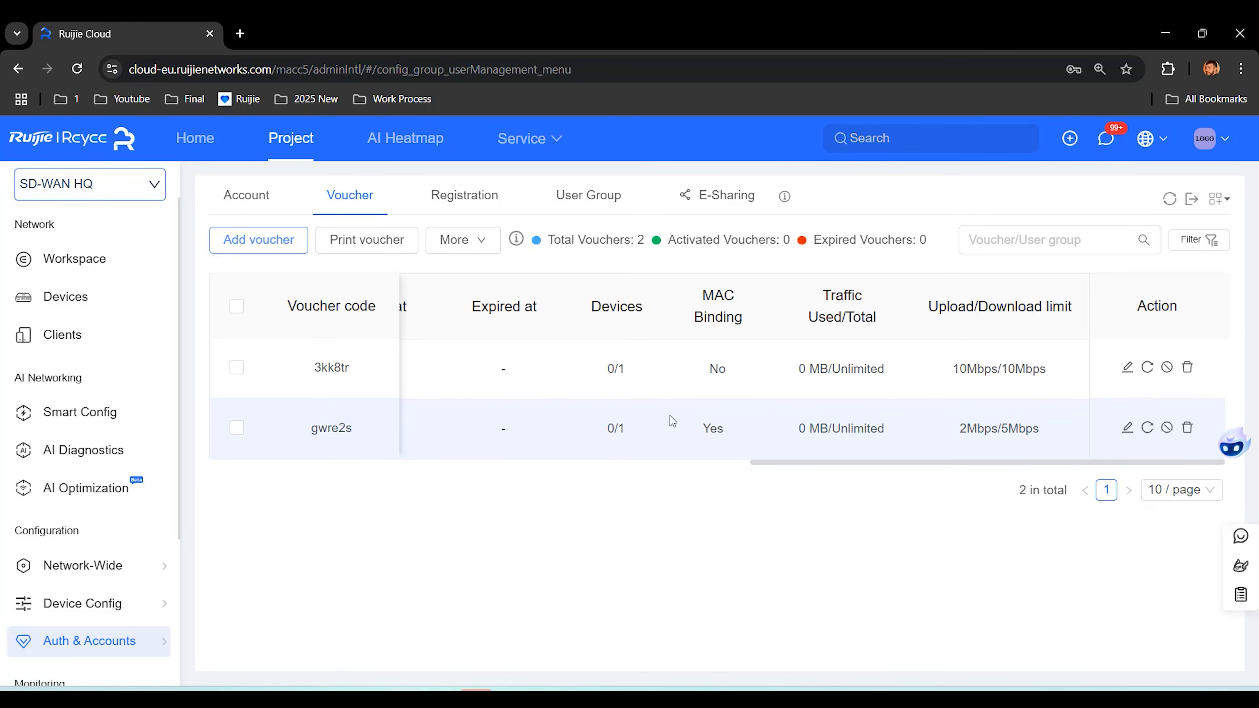
{"action": "left_click", "coordinate": [242, 34]}
Step: Load speedtest.net in a new browser tab and return to Ruijie Cloud
{"action": "type", "text": "speedtest.net"}
{"action": "key", "text": "Return"}
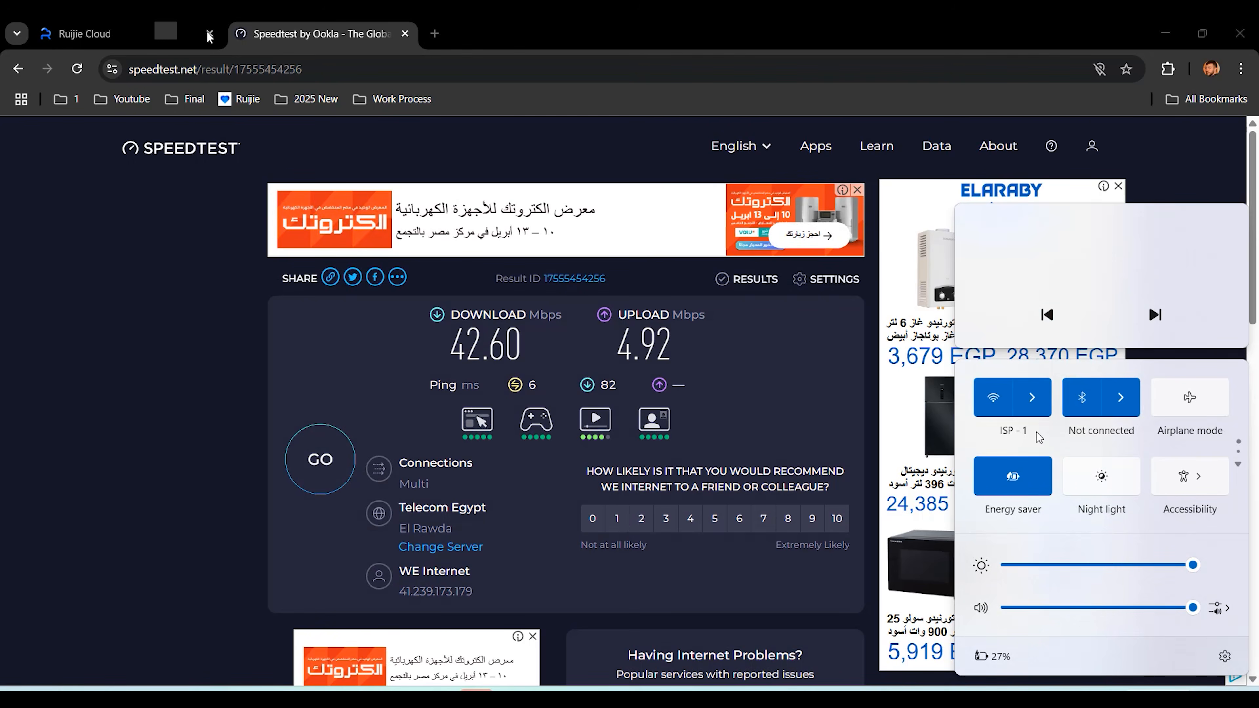
{"action": "left_click", "coordinate": [158, 25]}
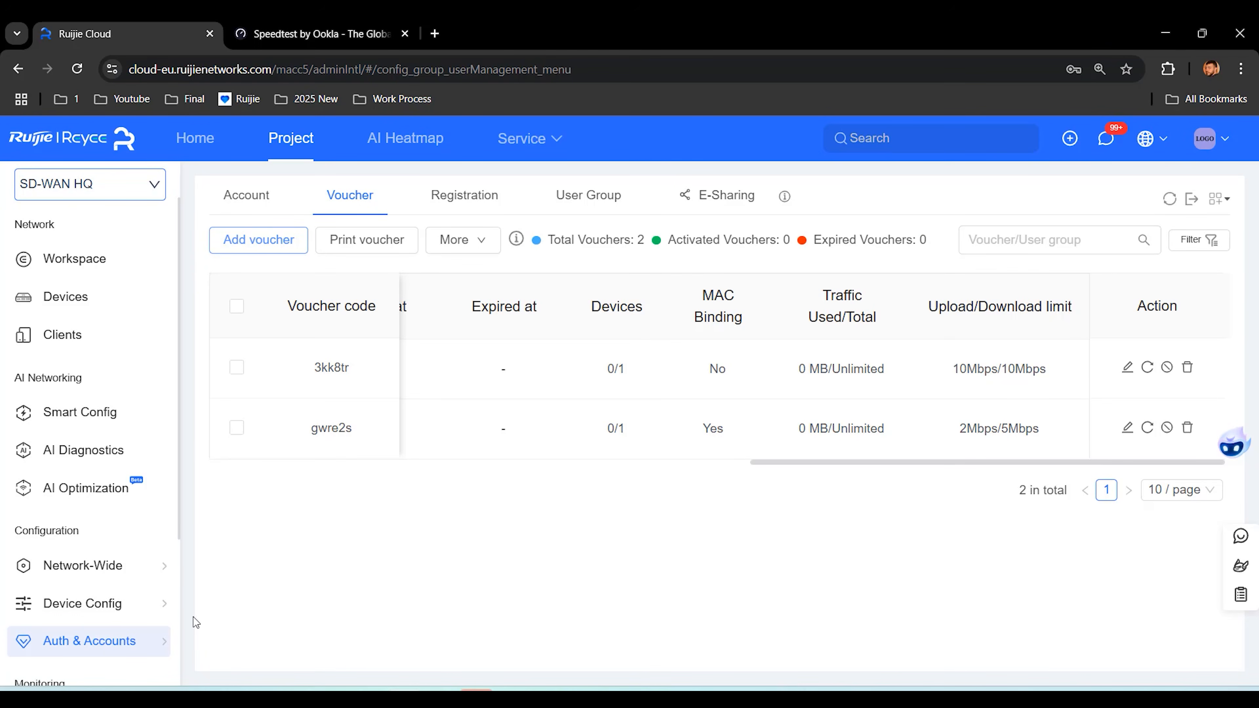
Step: Add an open, unencrypted wireless network named 'Speedtest'
{"action": "mouse_move", "coordinate": [142, 611]}
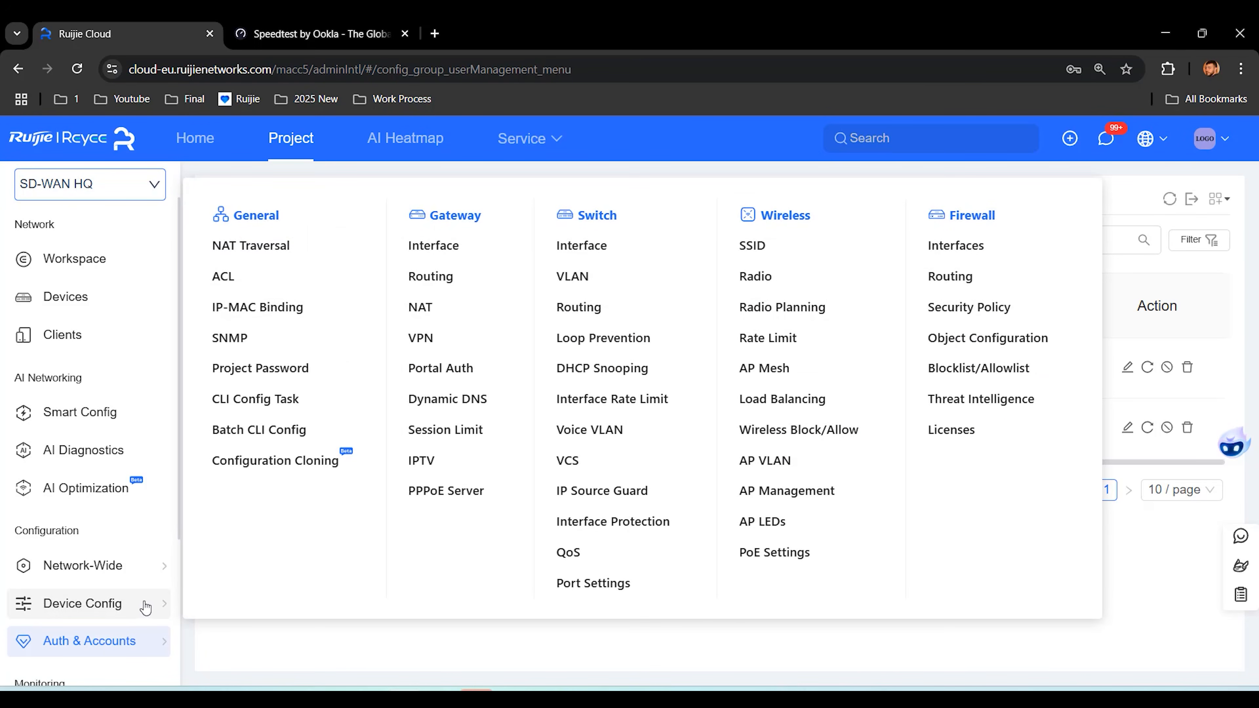
{"action": "left_click", "coordinate": [748, 248]}
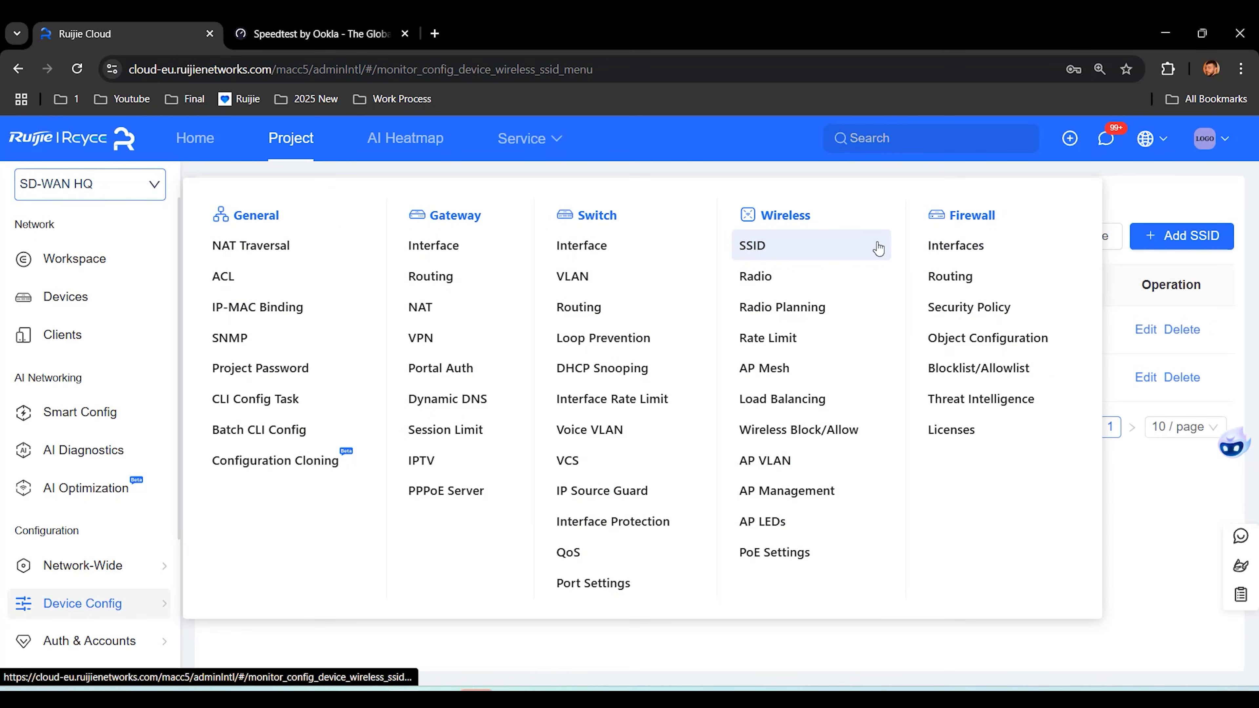
{"action": "left_click", "coordinate": [1181, 242]}
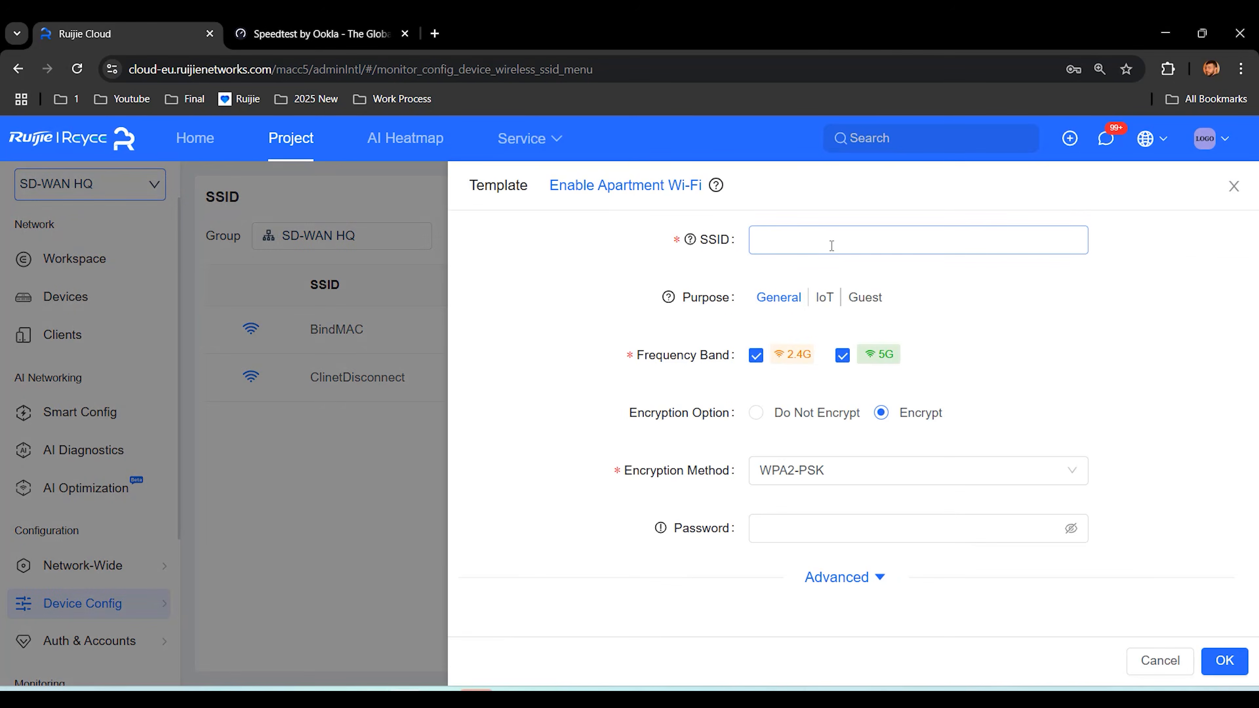
{"action": "type", "text": "Speedtest"}
{"action": "left_click", "coordinate": [756, 413]}
{"action": "left_click", "coordinate": [1224, 661]}
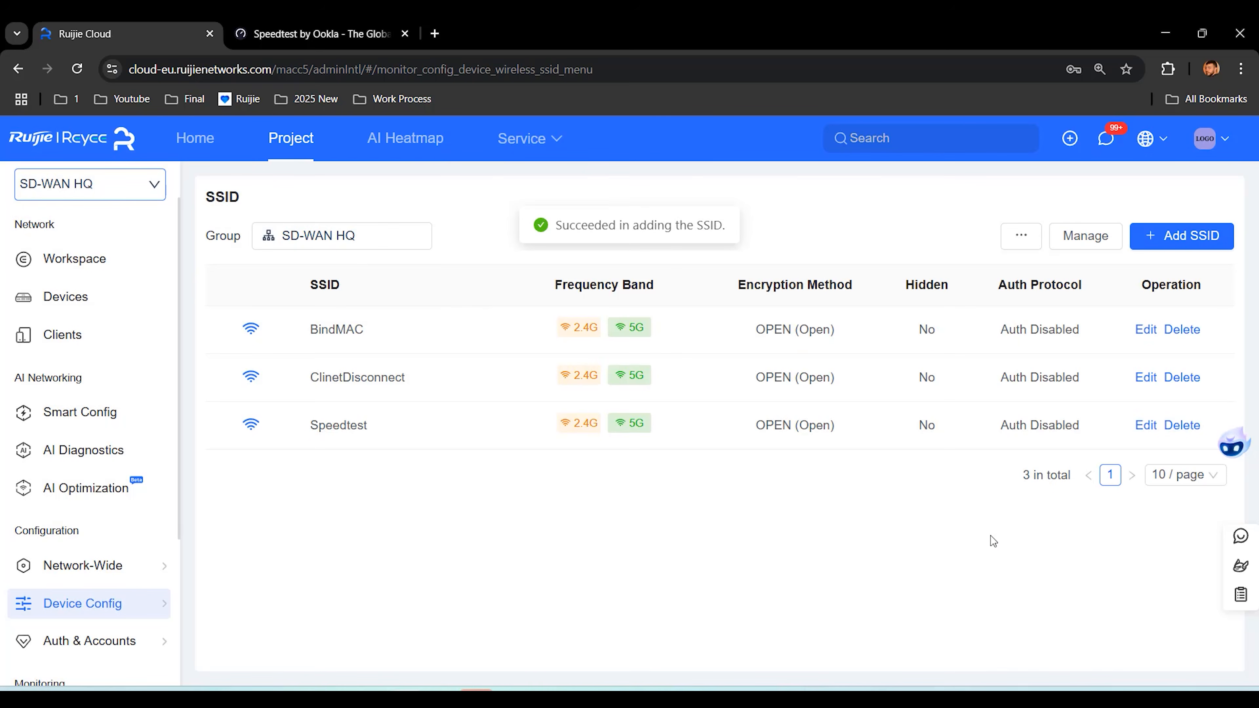
Step: Connect the laptop to the Speedtest Wi-Fi, then open the SD-WAN HQ workspace overview
{"action": "left_click", "coordinate": [1140, 703]}
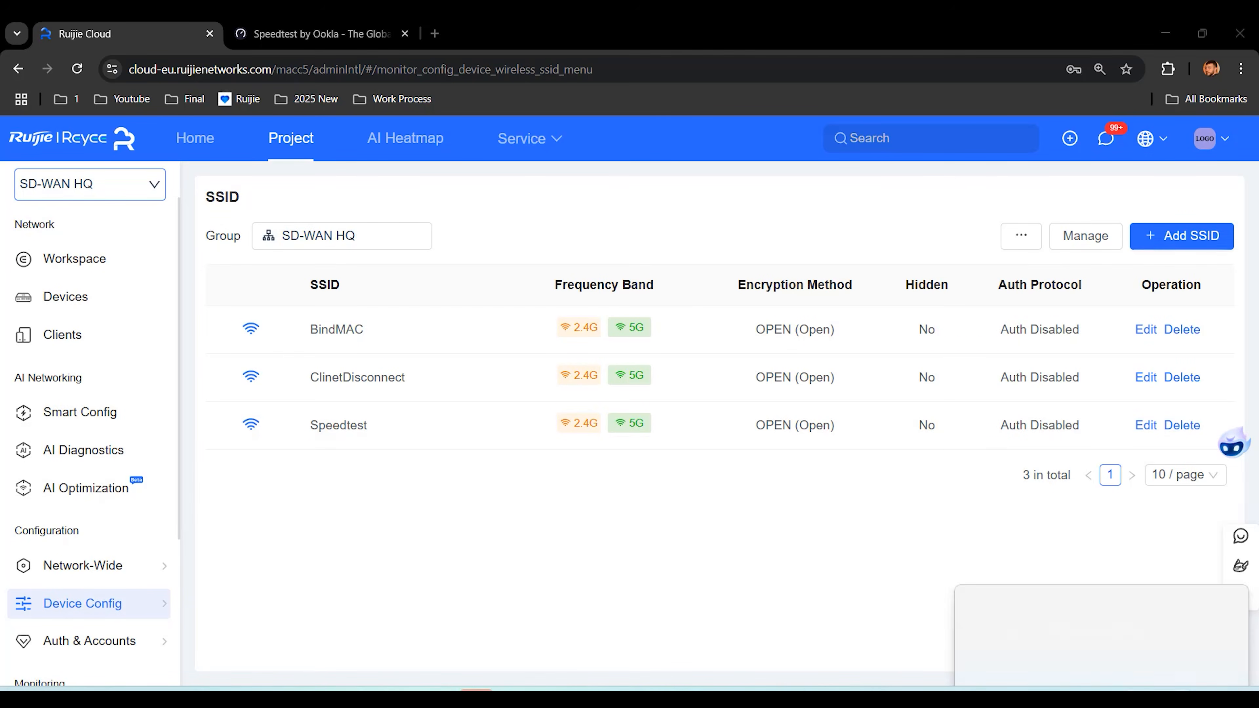
{"action": "left_click", "coordinate": [1044, 405]}
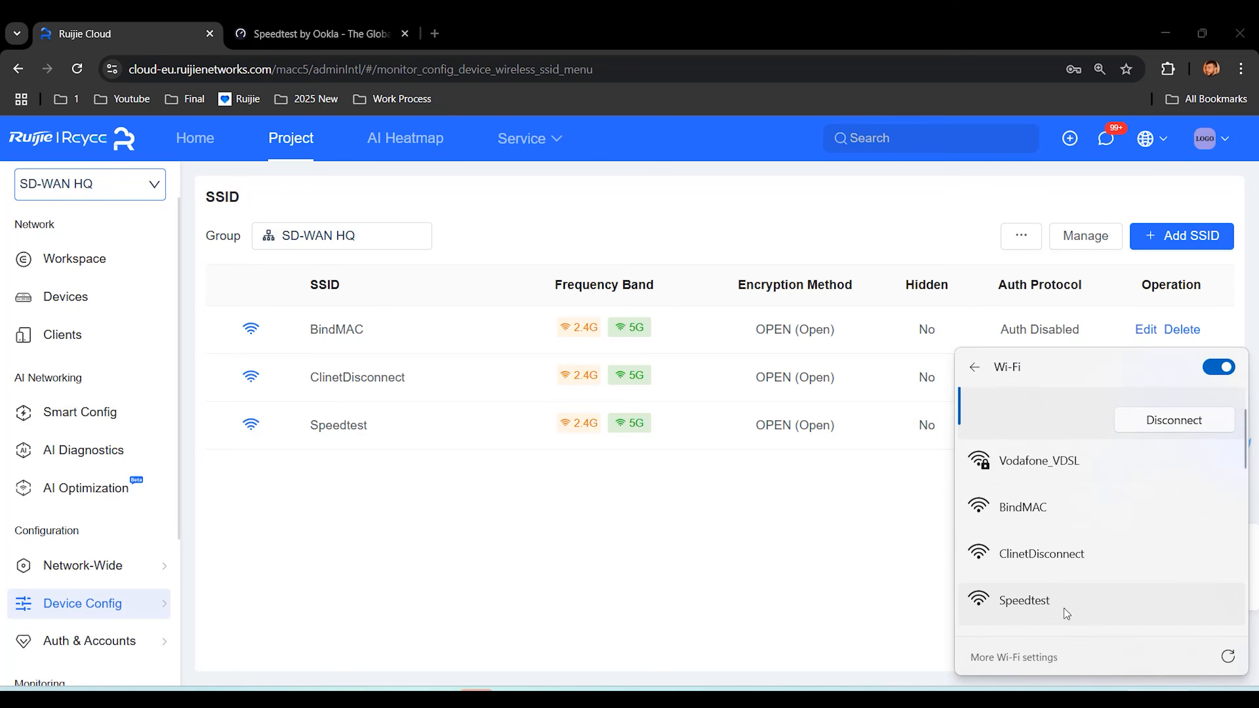
{"action": "left_click", "coordinate": [1064, 608]}
{"action": "left_click", "coordinate": [1176, 612]}
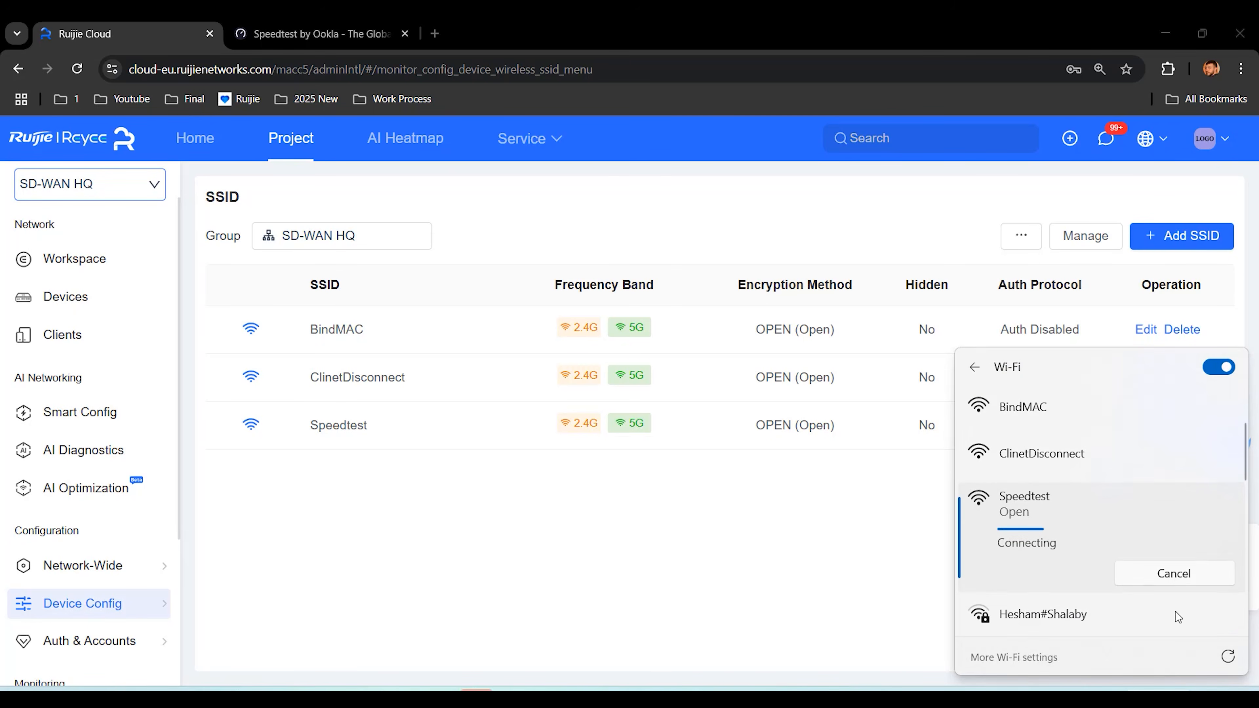
{"action": "left_click", "coordinate": [819, 539]}
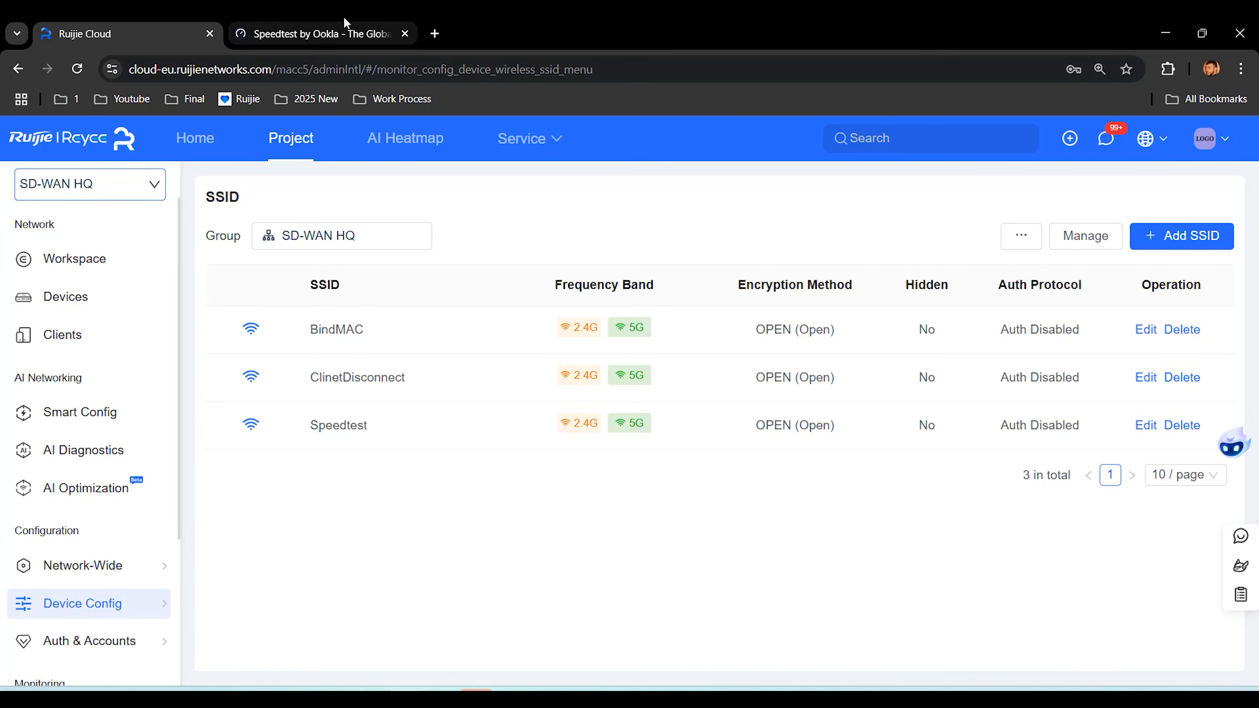
{"action": "left_click", "coordinate": [344, 17]}
{"action": "left_click", "coordinate": [76, 76]}
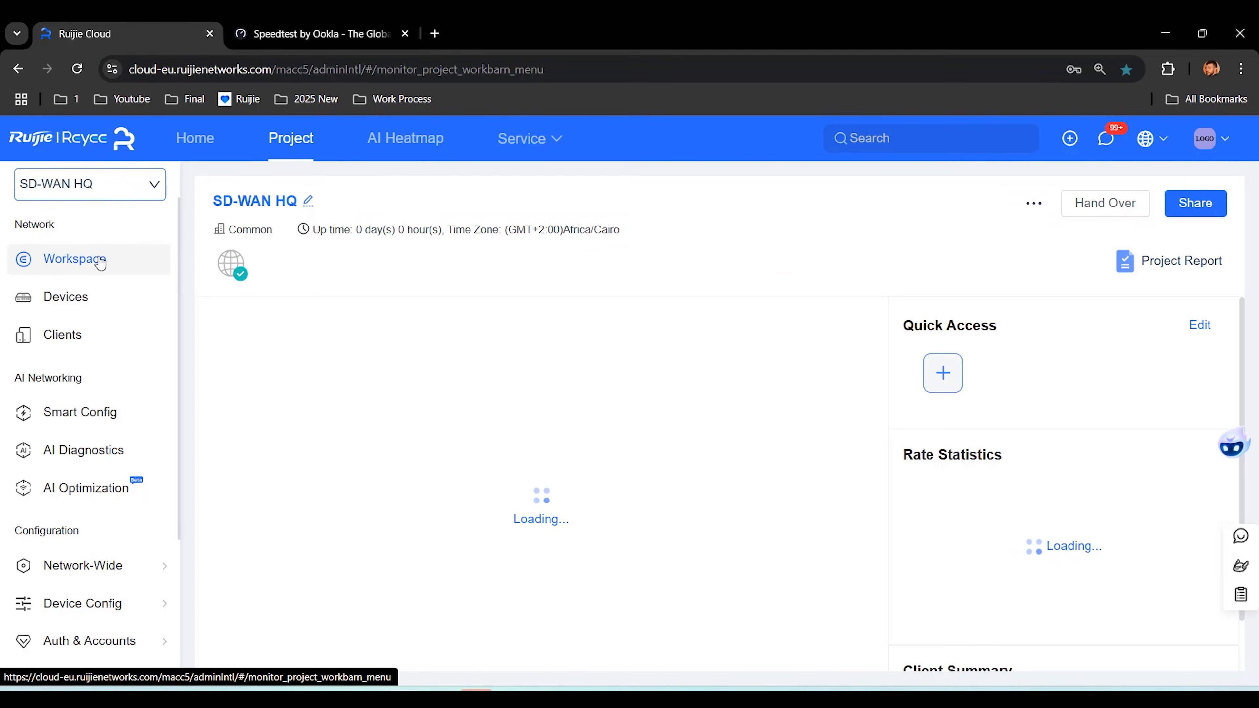
Step: Inspect the SD-WAN HQ actual topology's WAN links, then check the Speedtest results
{"action": "left_click", "coordinate": [822, 328]}
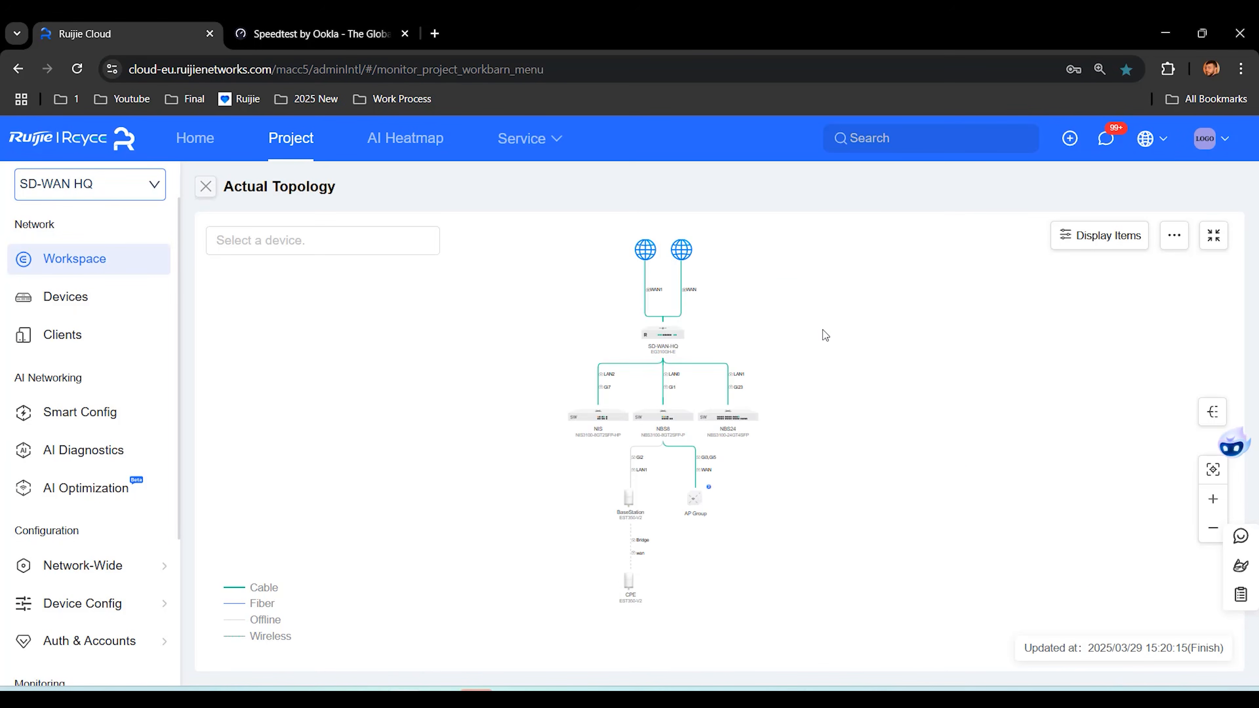
{"action": "scroll", "coordinate": [701, 298], "scroll_direction": "up", "scroll_amount": 5}
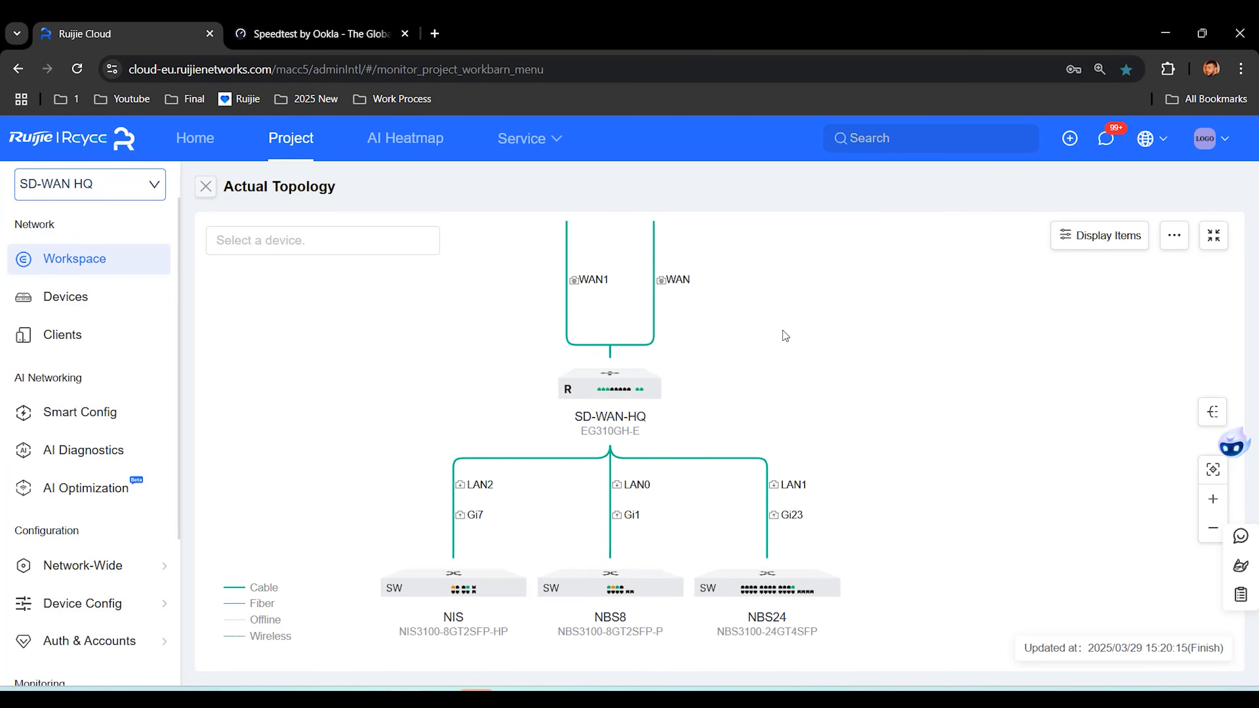
{"action": "left_click_drag", "start_coordinate": [771, 280], "coordinate": [799, 430]}
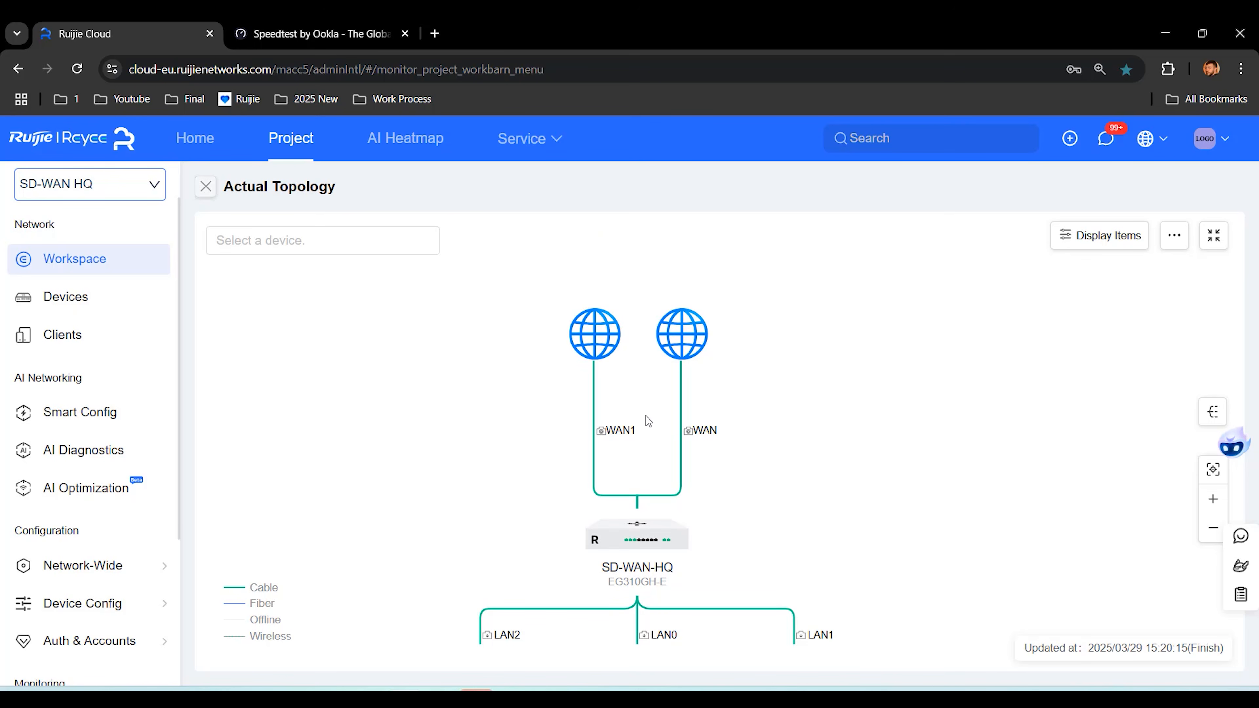
{"action": "left_click", "coordinate": [319, 34]}
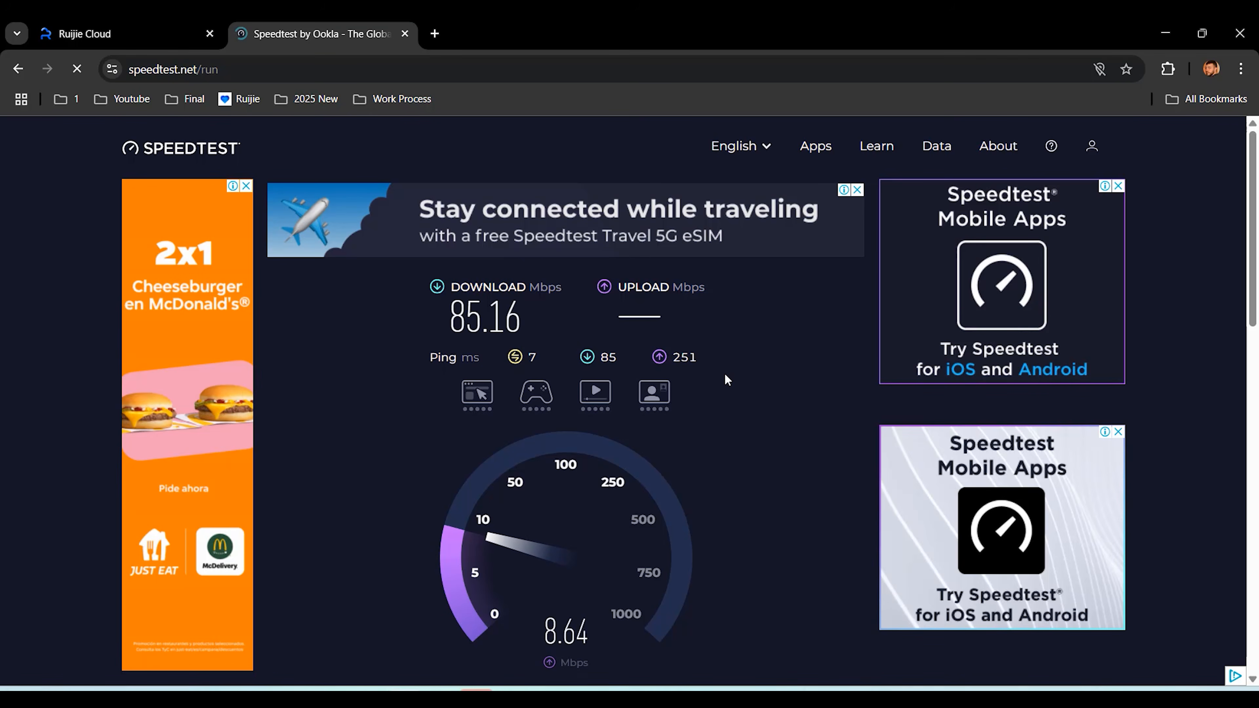
Step: Open Auth & Accounts User Management and show the Voucher list with both vouchers
{"action": "left_click", "coordinate": [123, 35]}
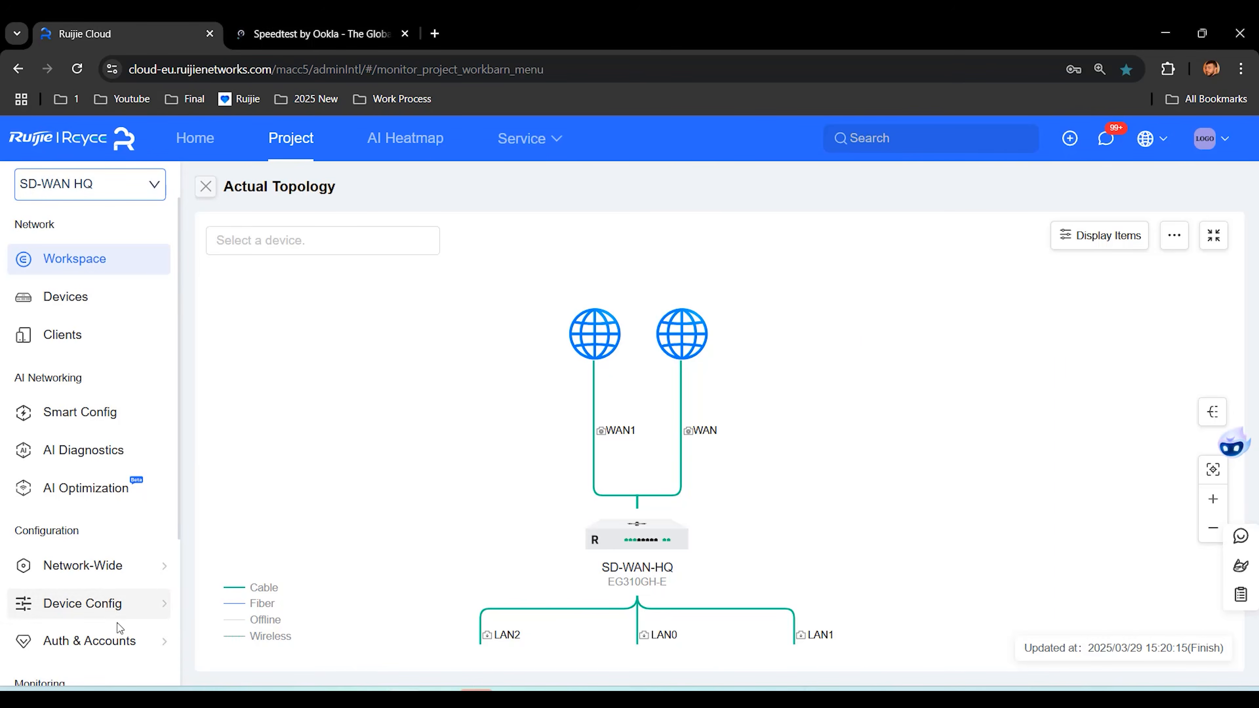
{"action": "mouse_move", "coordinate": [114, 655]}
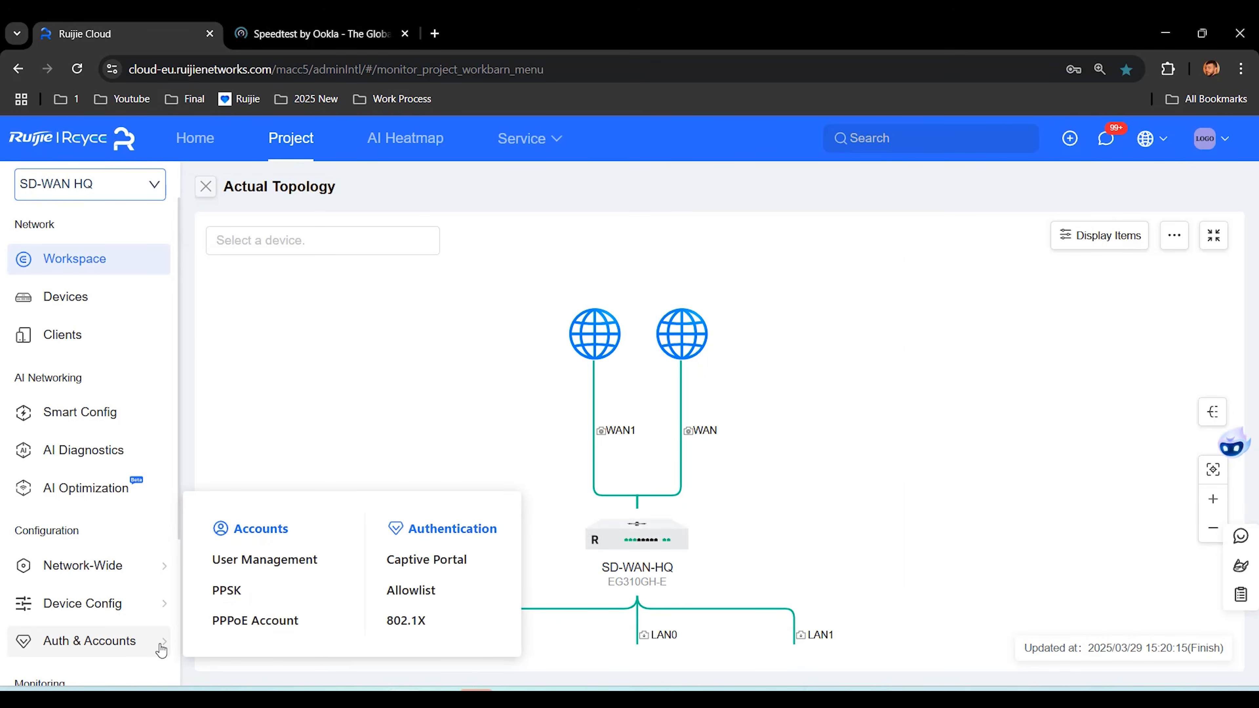
{"action": "left_click", "coordinate": [256, 560]}
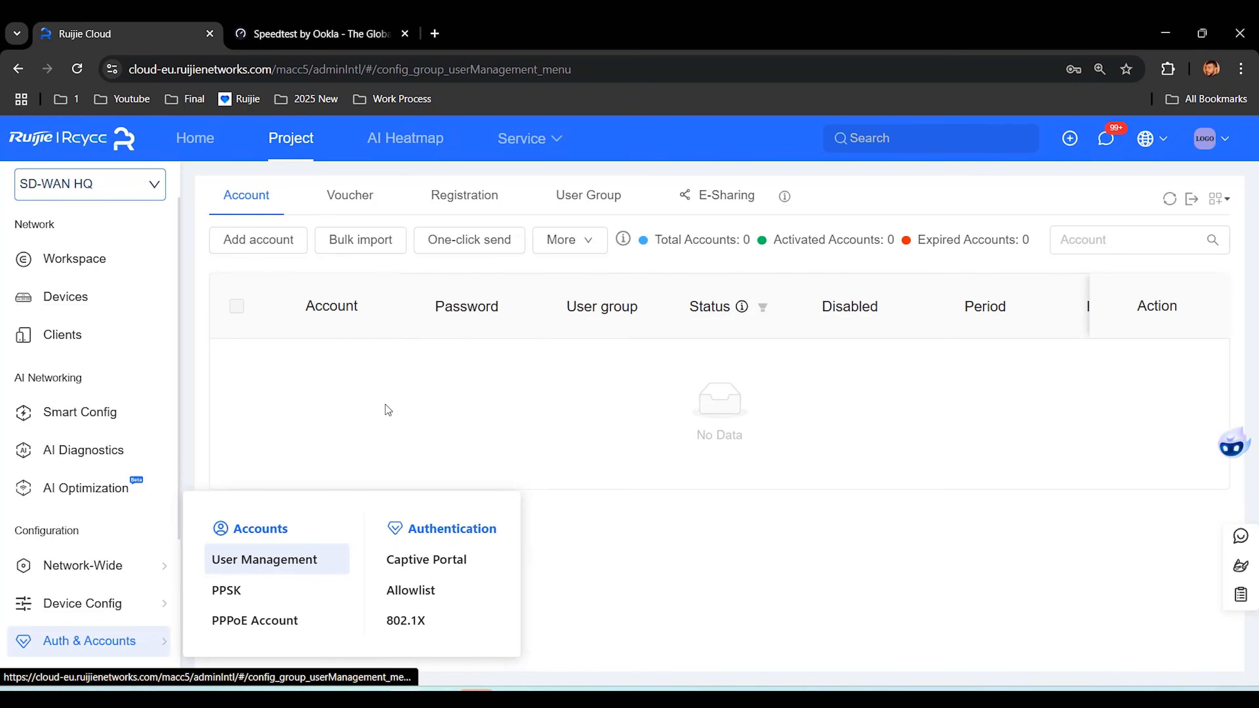
{"action": "left_click", "coordinate": [367, 195]}
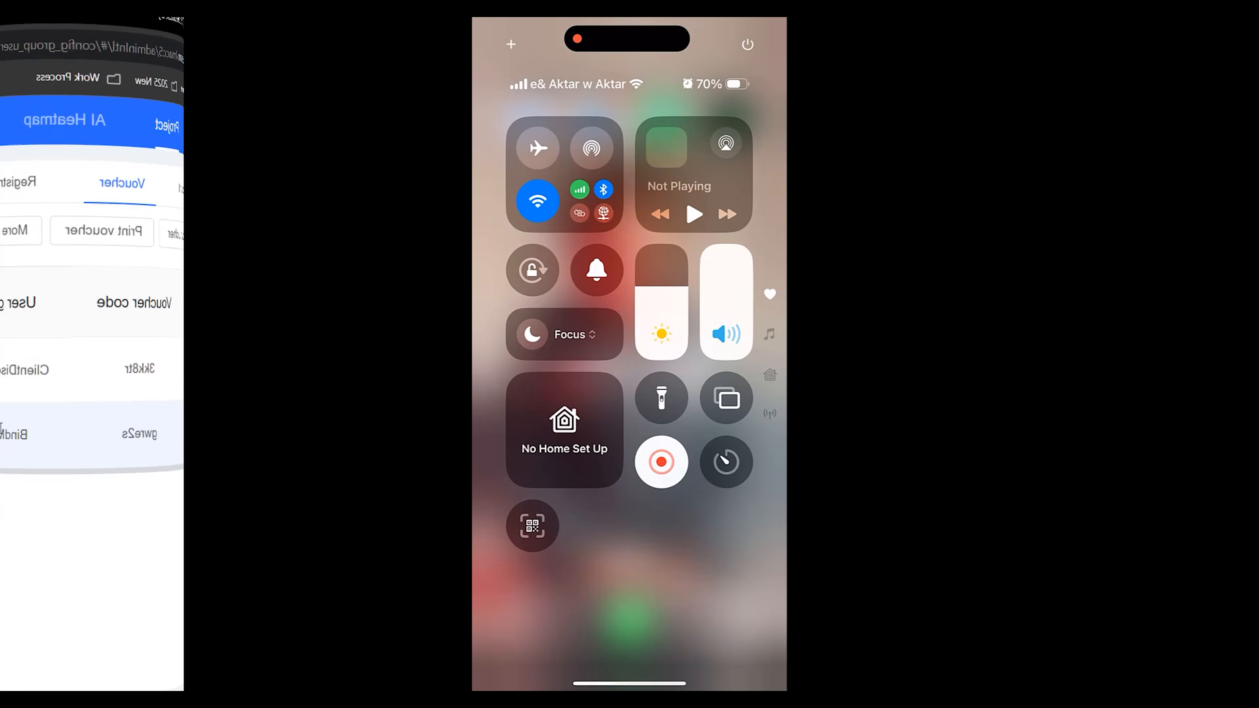
Step: Join the phone to BindMAC, log in with the BindMAC voucher code, and view network details
{"action": "left_click", "coordinate": [563, 317]}
{"action": "left_click", "coordinate": [630, 373]}
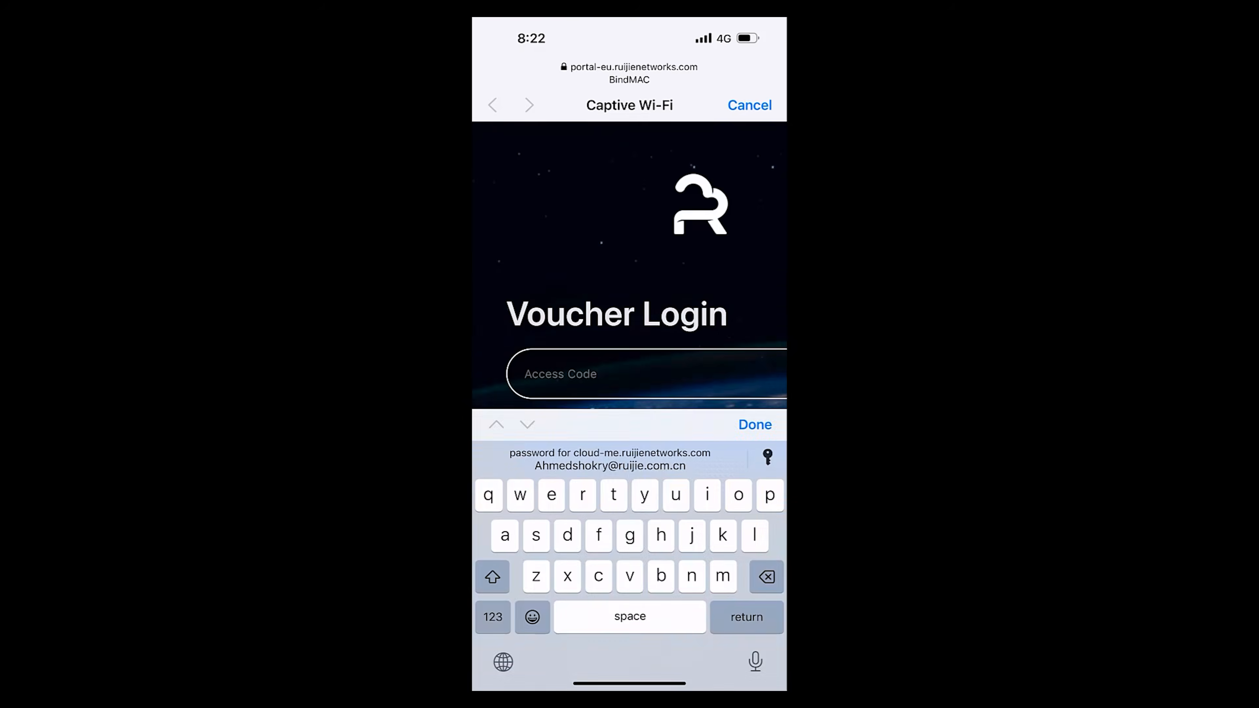
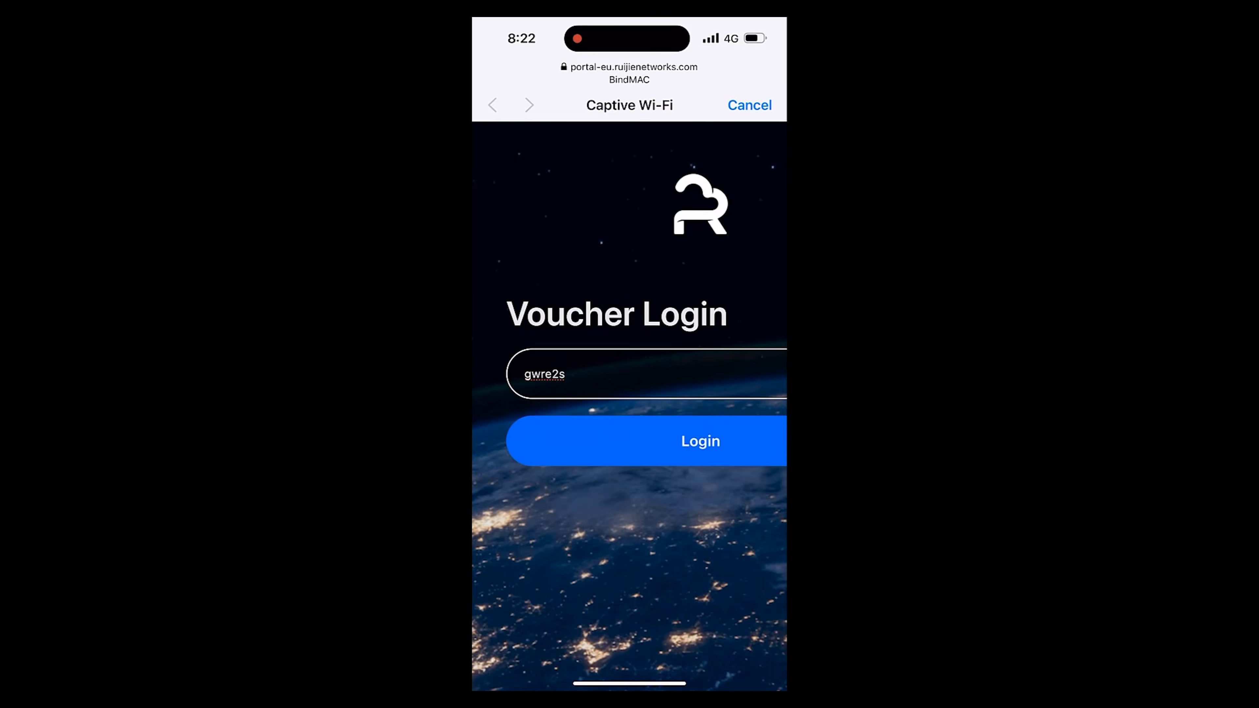
{"action": "left_click", "coordinate": [646, 441]}
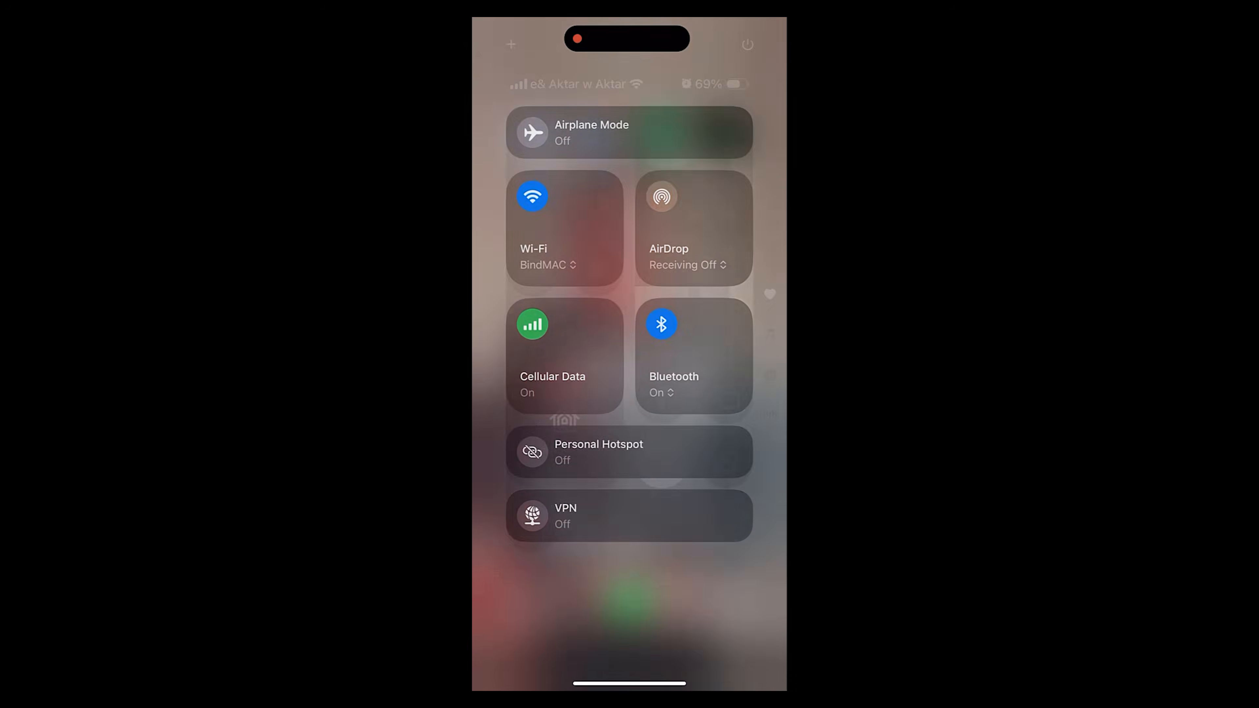
{"action": "left_click", "coordinate": [747, 345]}
{"action": "scroll", "coordinate": [630, 389], "scroll_direction": "down", "scroll_amount": 8}
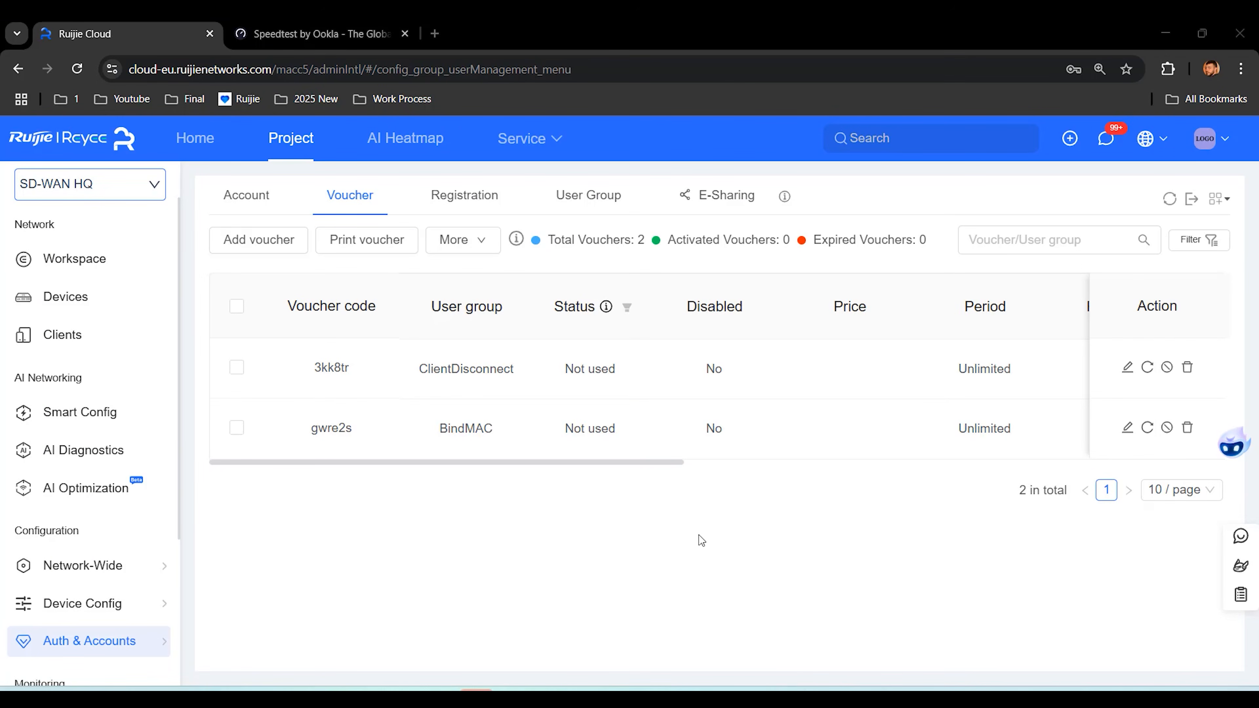
Step: Refresh the voucher list to show BindMAC In use, and select its voucher code
{"action": "left_click", "coordinate": [1169, 199]}
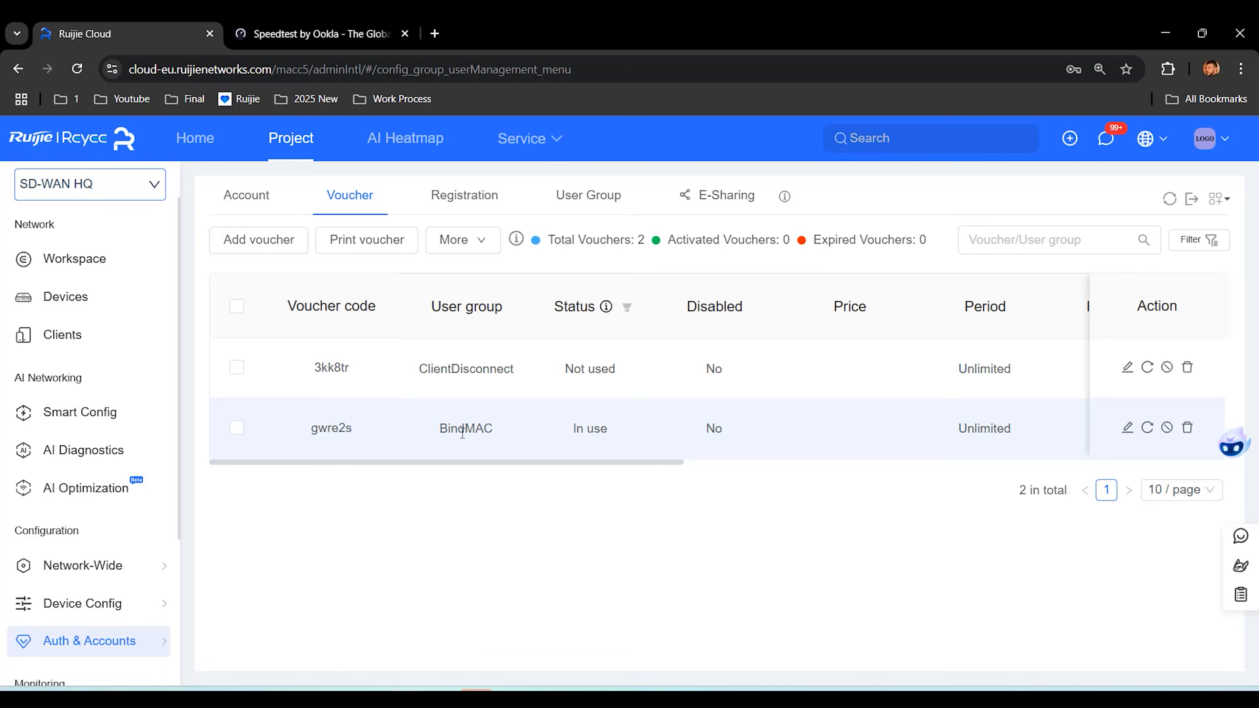
{"action": "double_click", "coordinate": [333, 430]}
{"action": "key", "text": "ctrl+c"}
Step: Connect the laptop to the BindMAC Wi-Fi network
{"action": "left_click", "coordinate": [411, 488]}
{"action": "left_click", "coordinate": [1139, 694]}
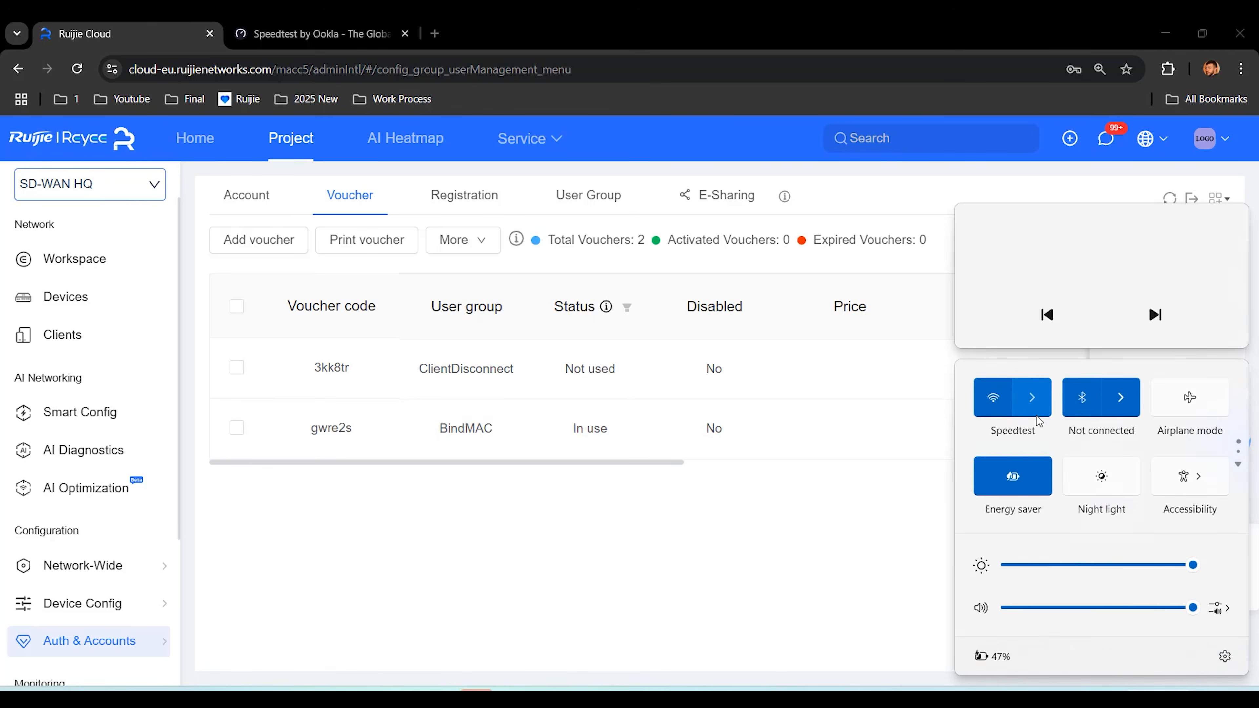
{"action": "left_click", "coordinate": [1033, 400]}
{"action": "scroll", "coordinate": [1063, 551], "scroll_direction": "down", "scroll_amount": 3}
{"action": "left_click", "coordinate": [1065, 547]}
{"action": "left_click", "coordinate": [1170, 600]}
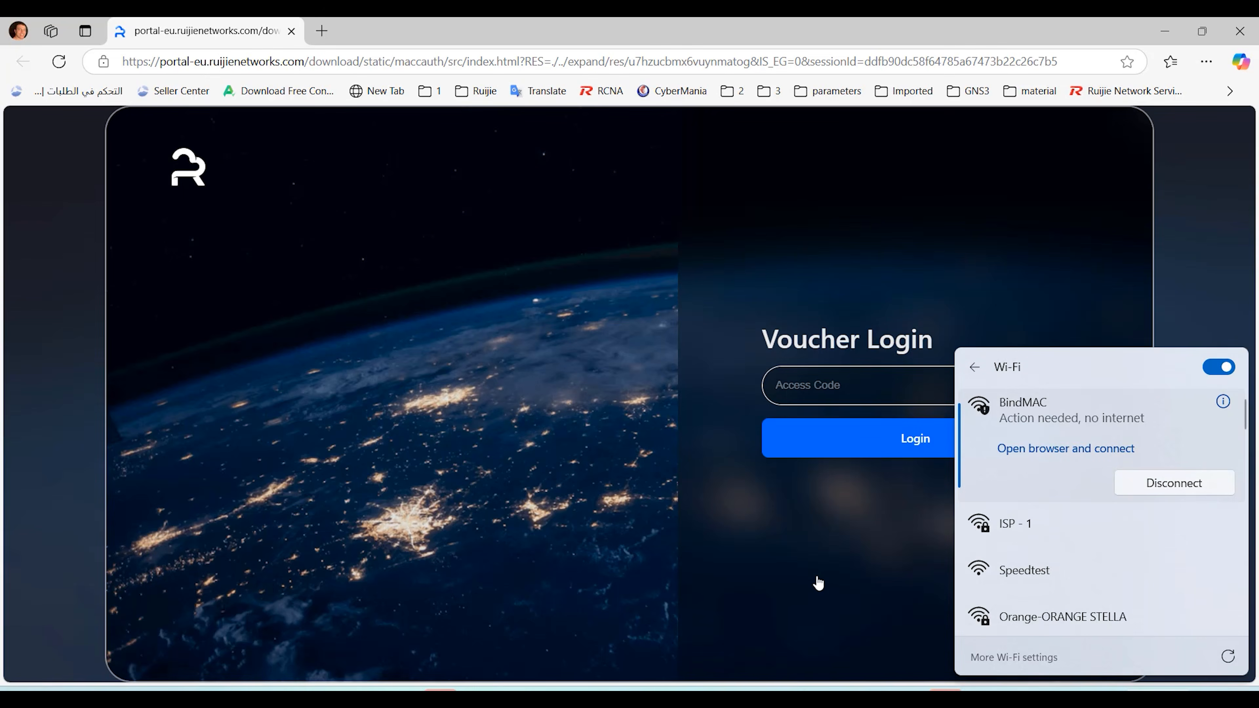
{"action": "left_click", "coordinate": [817, 582]}
Step: Paste the used BindMAC voucher into Access Code and attempt login, hitting the STA limit
{"action": "left_click", "coordinate": [884, 380]}
{"action": "key", "text": "ctrl+v"}
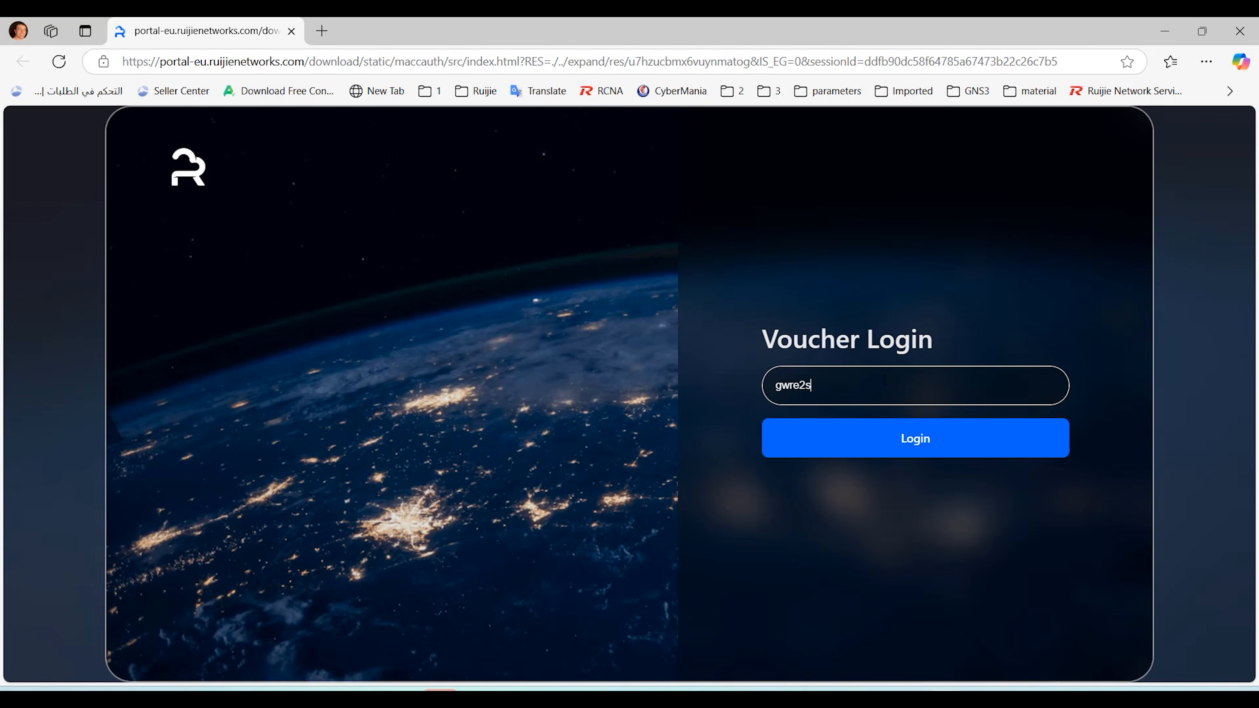
{"action": "left_click", "coordinate": [917, 450]}
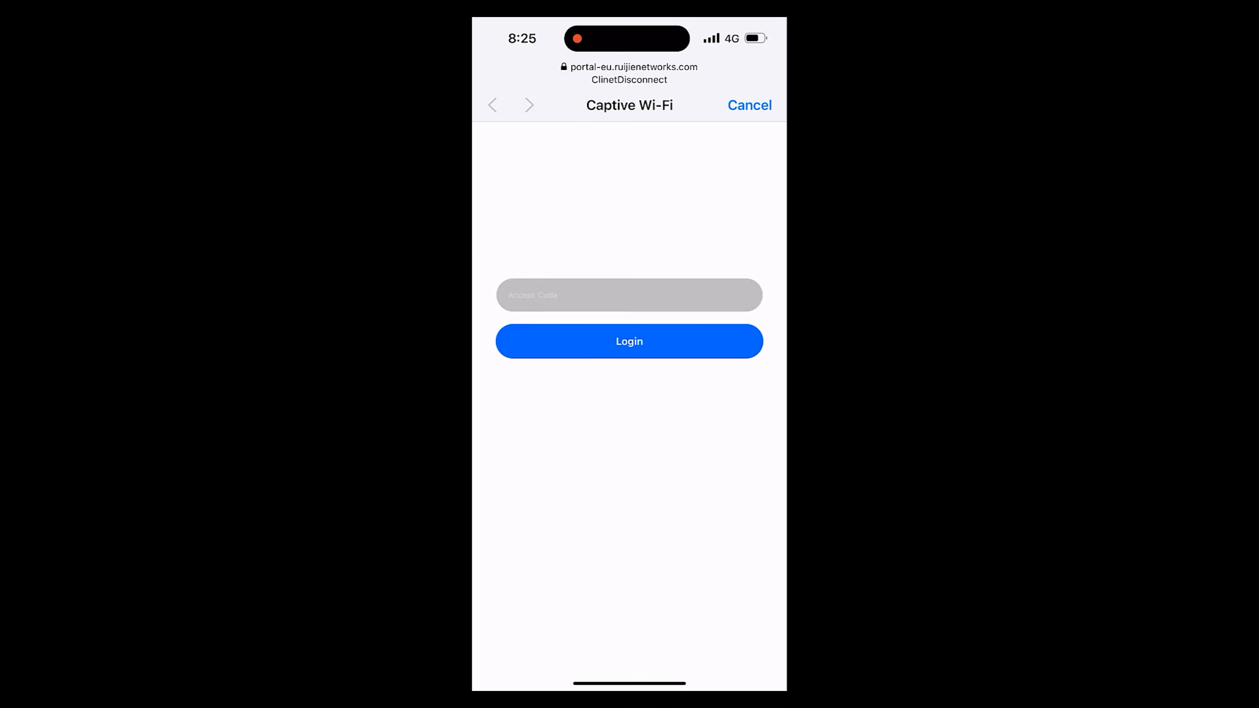
Step: Log the phone into ClinetDisconnect with the ClientDisconnect voucher and check its 192.168.200.2 address
{"action": "left_click", "coordinate": [630, 295]}
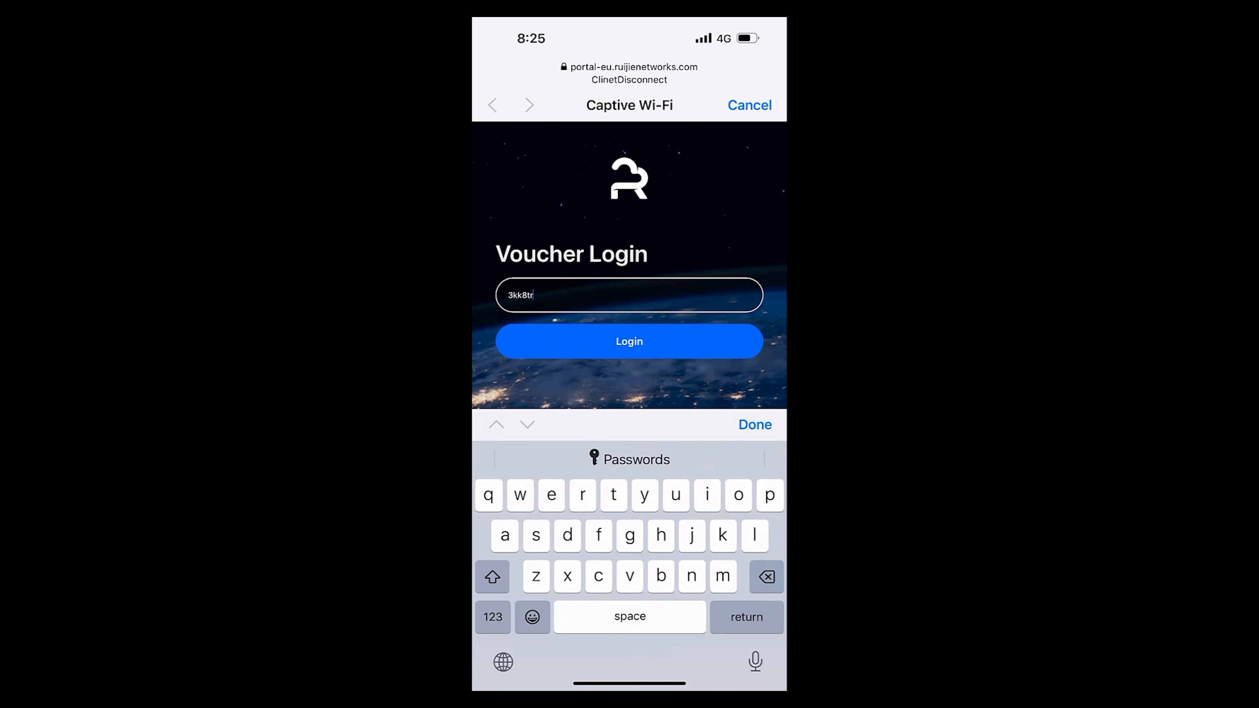
{"action": "left_click", "coordinate": [629, 341]}
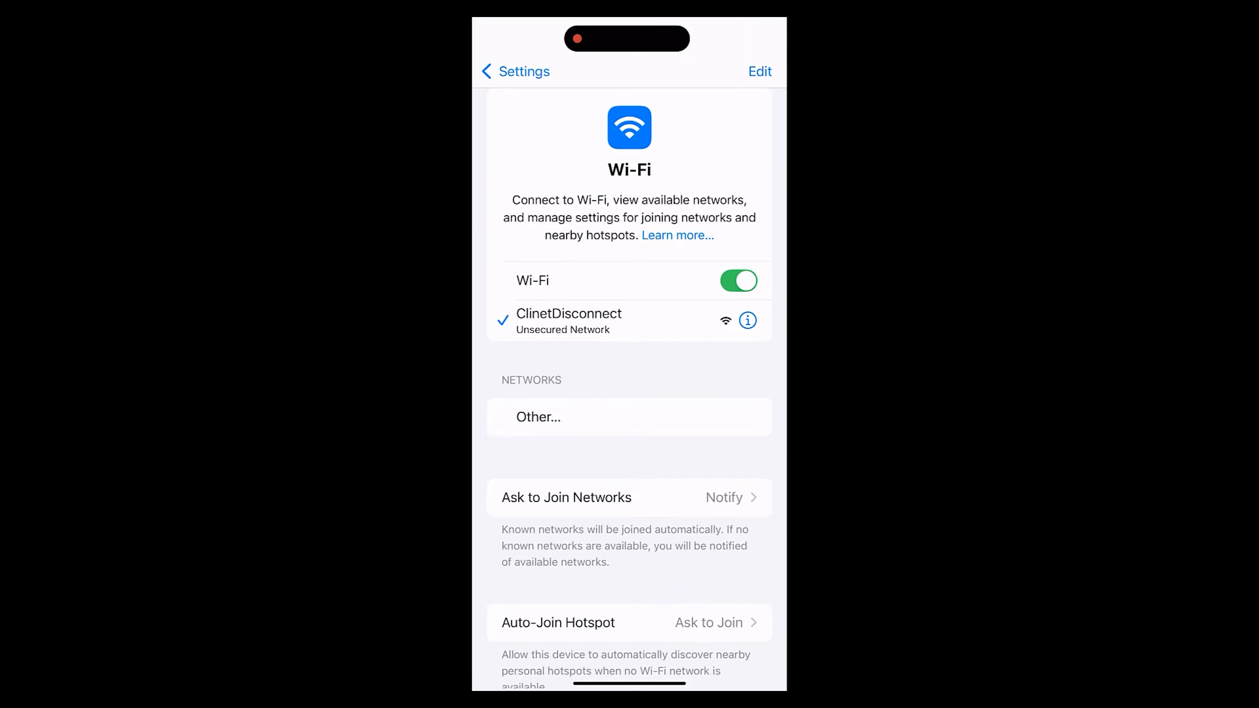
{"action": "left_click", "coordinate": [747, 318]}
{"action": "scroll", "coordinate": [629, 377], "scroll_direction": "down", "scroll_amount": 10}
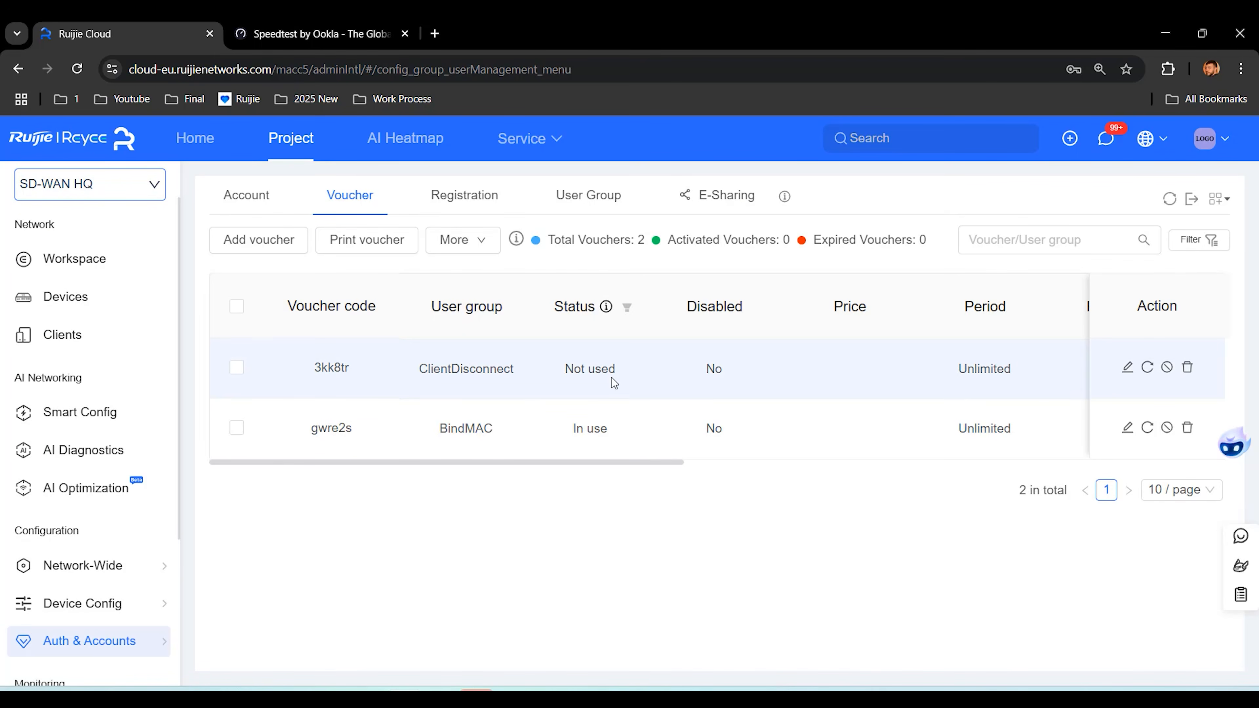
Step: Refresh vouchers and compare Activated at, Devices 1/1 and MAC Binding Yes versus No
{"action": "left_click", "coordinate": [1169, 198]}
{"action": "scroll", "coordinate": [596, 374], "scroll_direction": "right", "scroll_amount": 10}
{"action": "scroll", "coordinate": [603, 376], "scroll_direction": "right", "scroll_amount": 3}
{"action": "scroll", "coordinate": [727, 366], "scroll_direction": "right", "scroll_amount": 2}
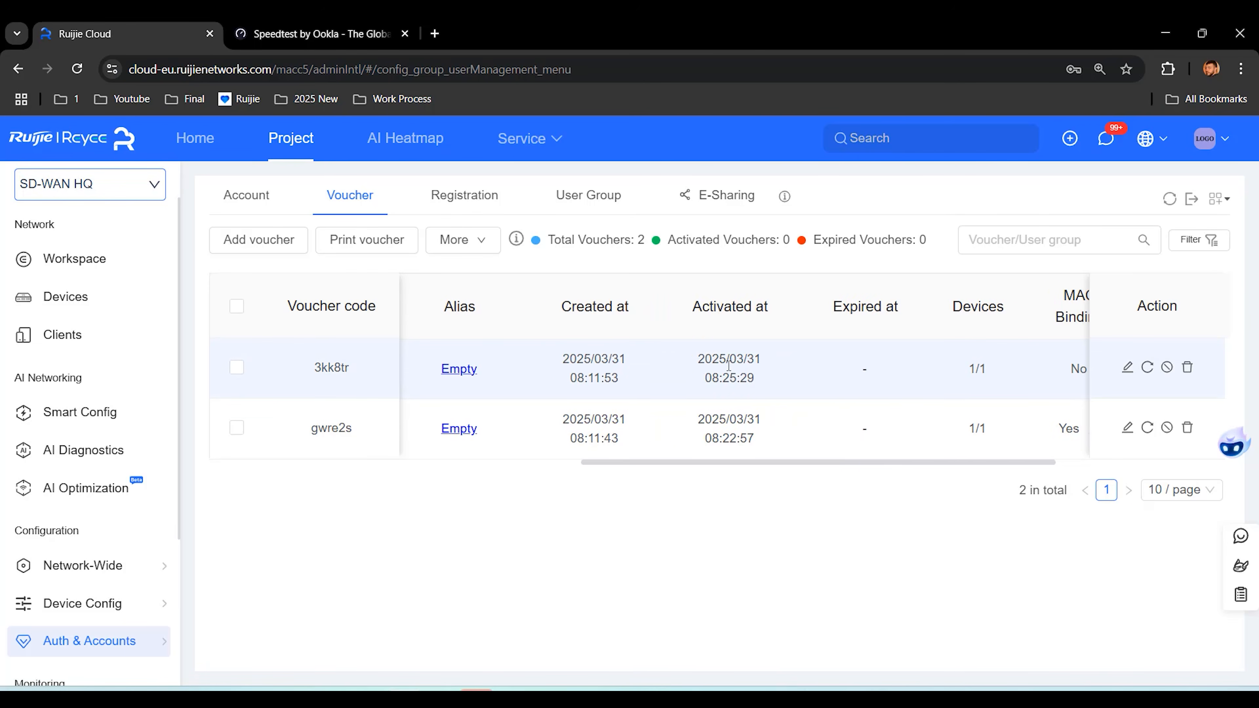
{"action": "scroll", "coordinate": [788, 372], "scroll_direction": "right", "scroll_amount": 2}
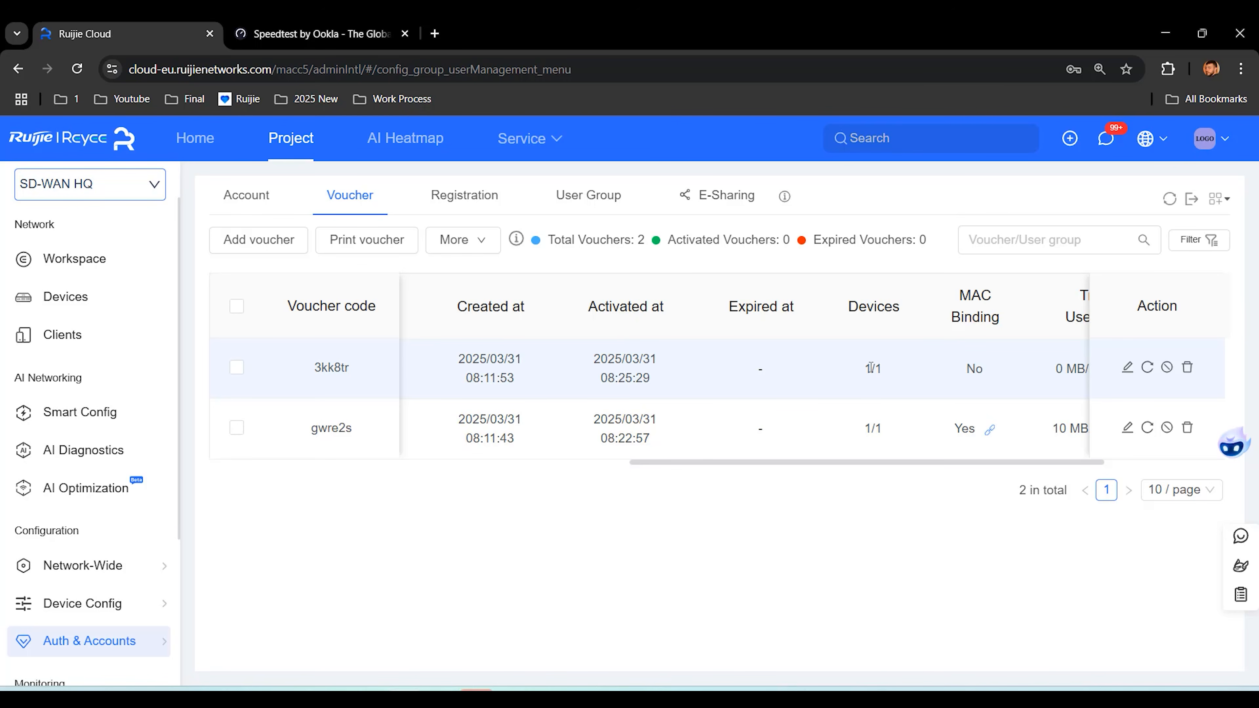
{"action": "scroll", "coordinate": [869, 368], "scroll_direction": "right", "scroll_amount": 3}
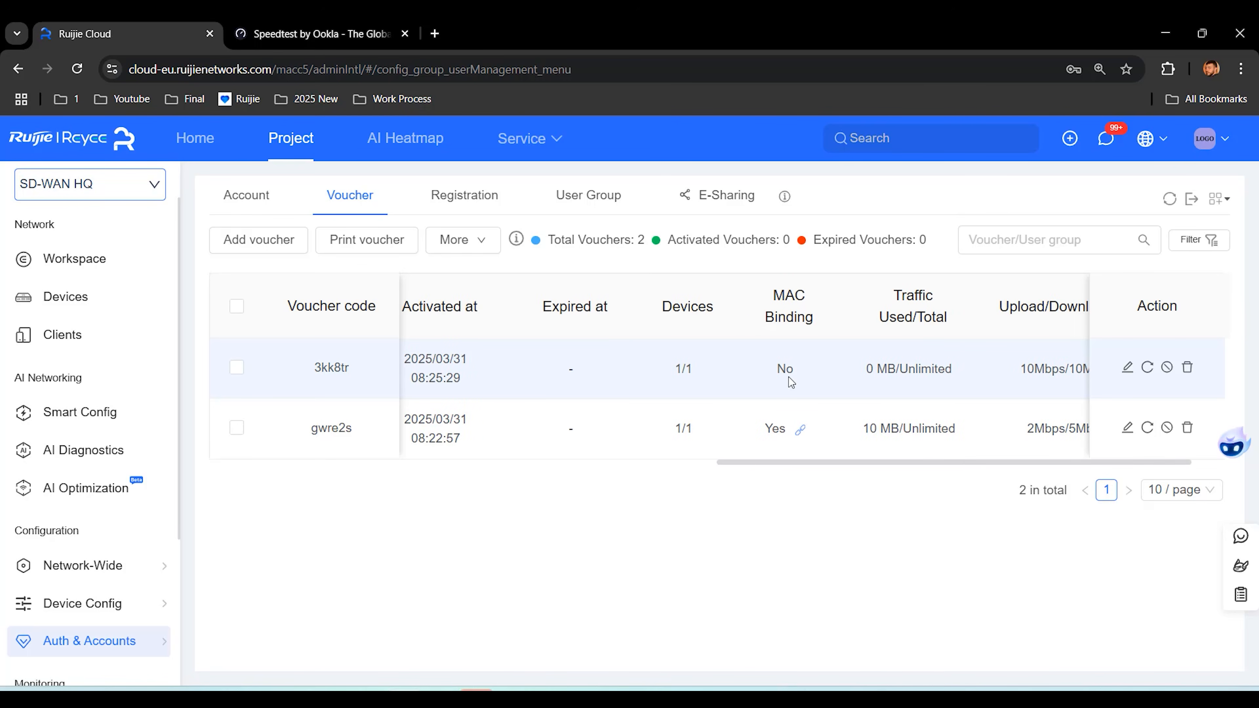
{"action": "scroll", "coordinate": [789, 377], "scroll_direction": "left", "scroll_amount": 5}
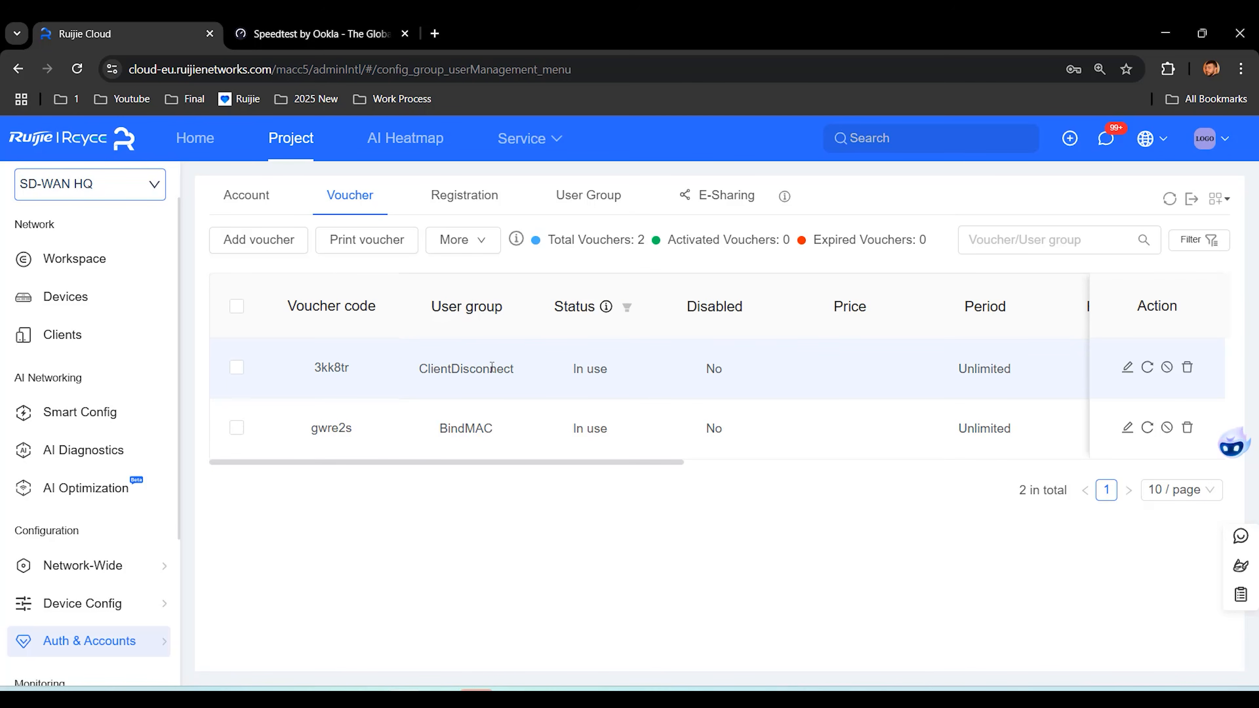
{"action": "double_click", "coordinate": [331, 366]}
{"action": "key", "text": "super+a"}
Step: Connect the laptop to the open ClinetDisconnect Wi-Fi network
{"action": "left_click", "coordinate": [1030, 405]}
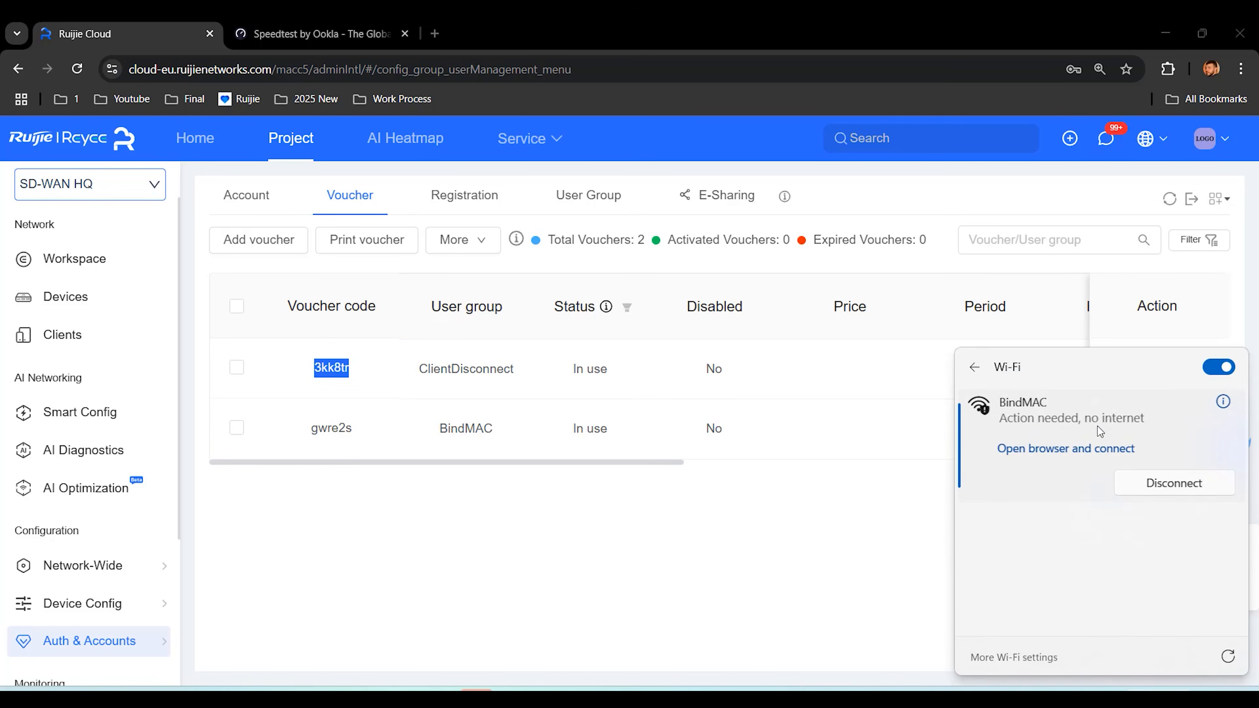
{"action": "scroll", "coordinate": [1069, 500], "scroll_direction": "down", "scroll_amount": 3}
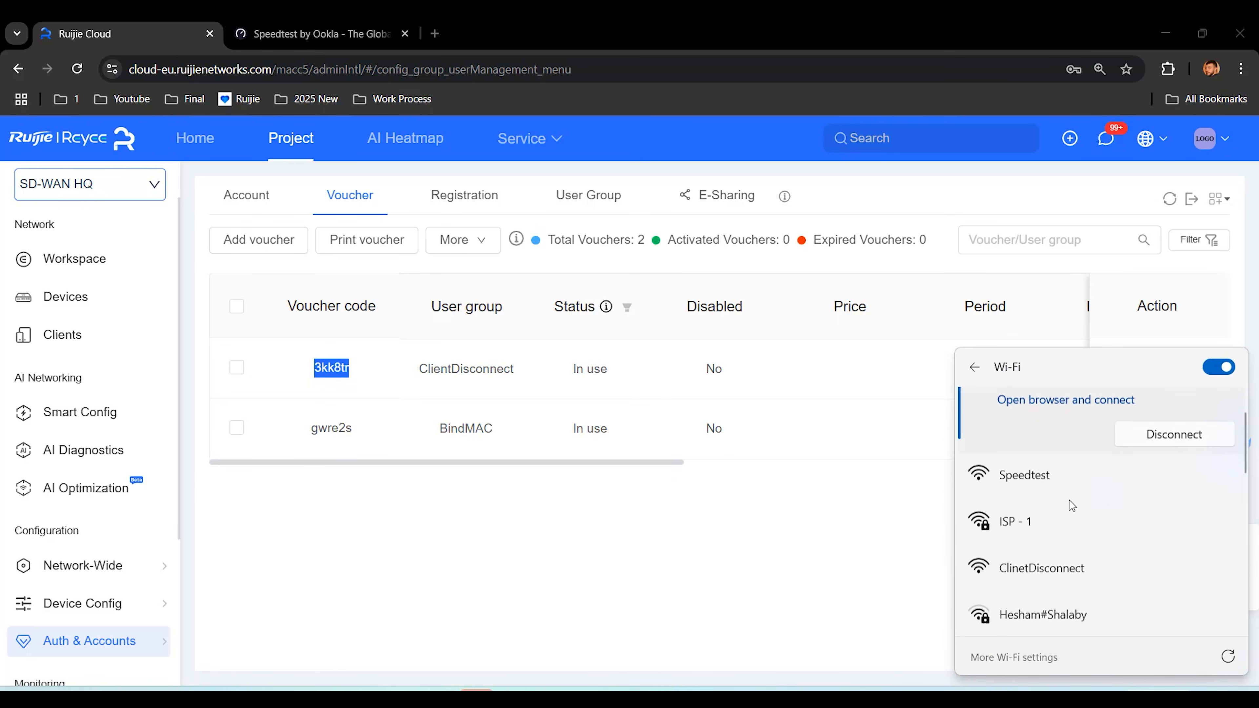
{"action": "left_click", "coordinate": [1054, 560]}
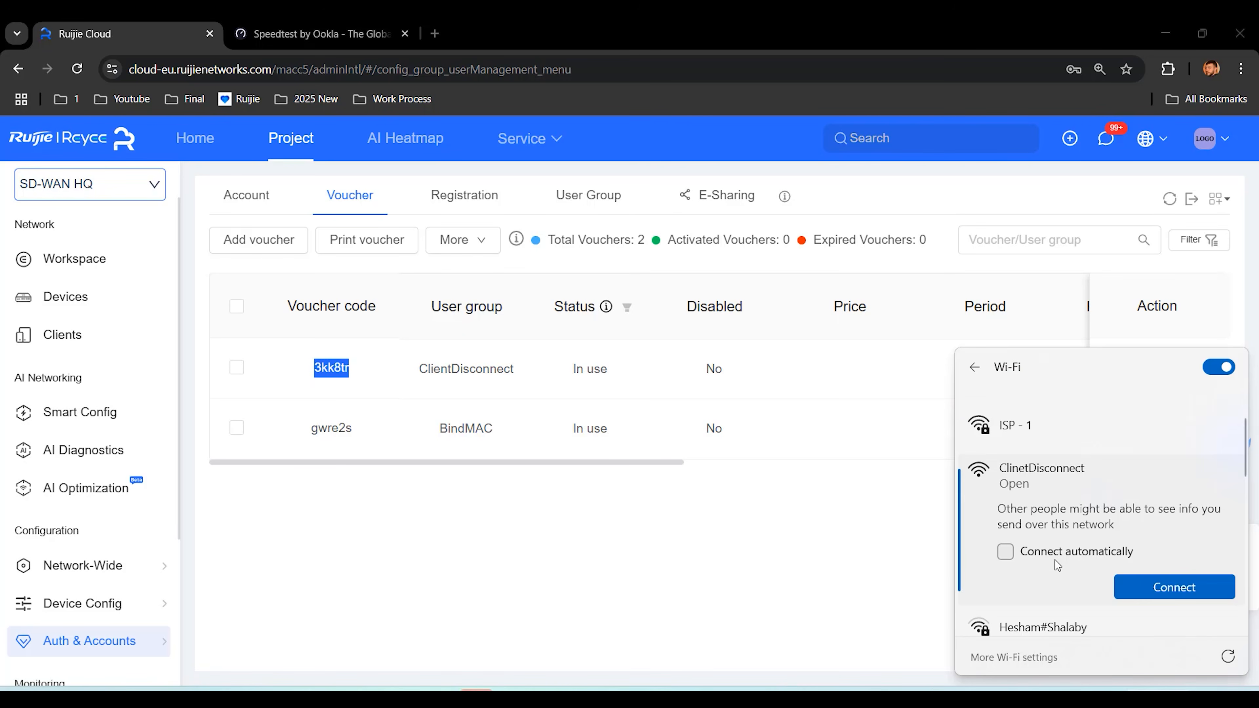
{"action": "left_click", "coordinate": [1160, 587]}
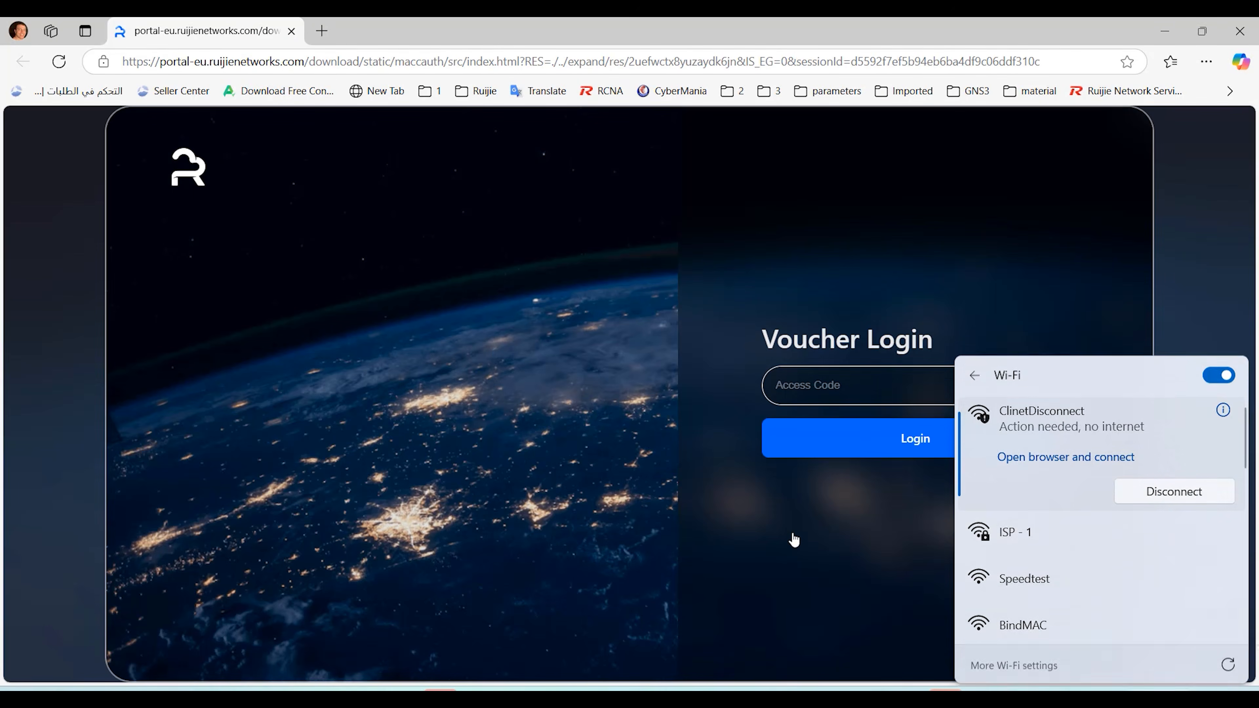
Step: Enter the ClientDisconnect voucher code on the captive portal sign-in page and try to log in
{"action": "left_click", "coordinate": [795, 540]}
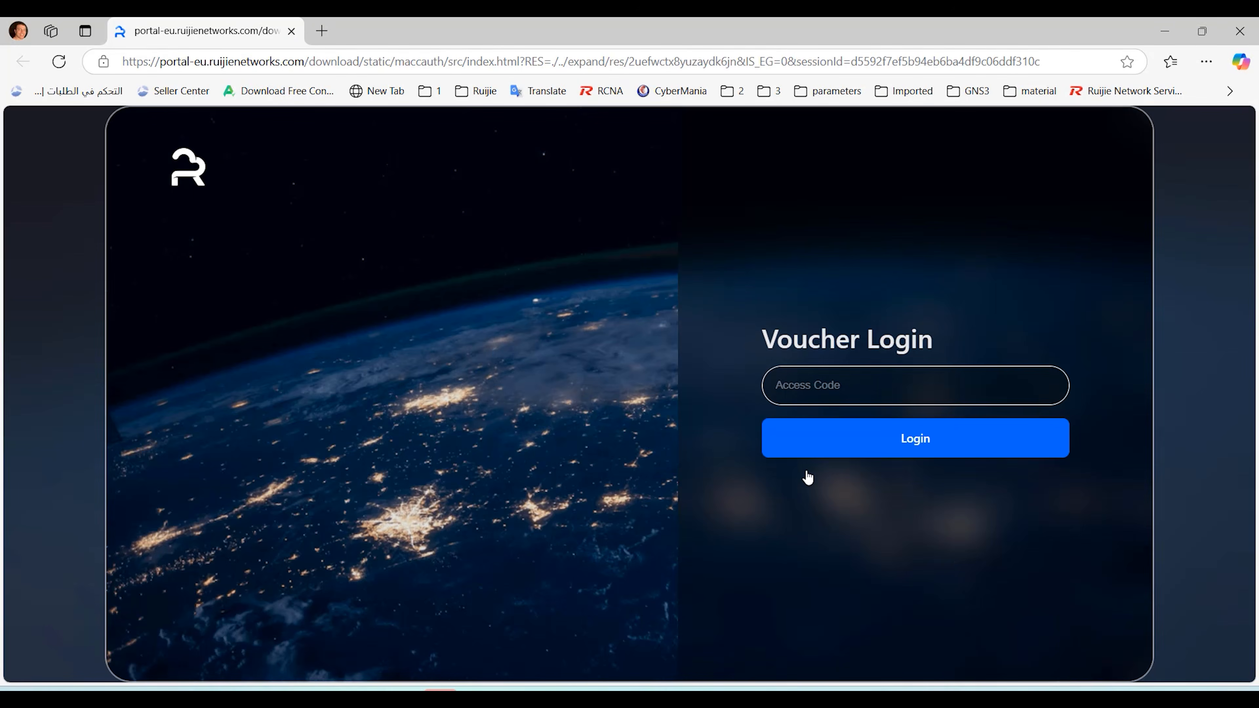
{"action": "left_click", "coordinate": [835, 391]}
{"action": "left_click", "coordinate": [915, 440]}
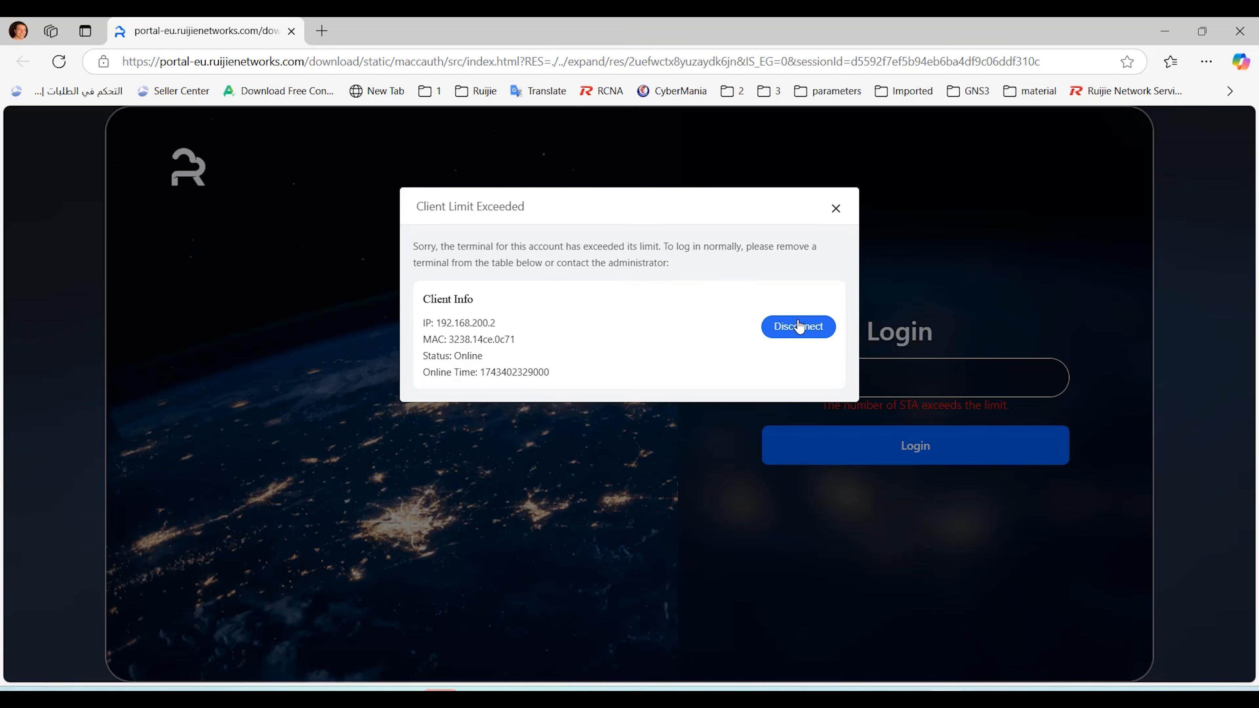
Step: Unbind the client already using the voucher, then log in again and check the Wi-Fi connection
{"action": "left_click", "coordinate": [801, 335]}
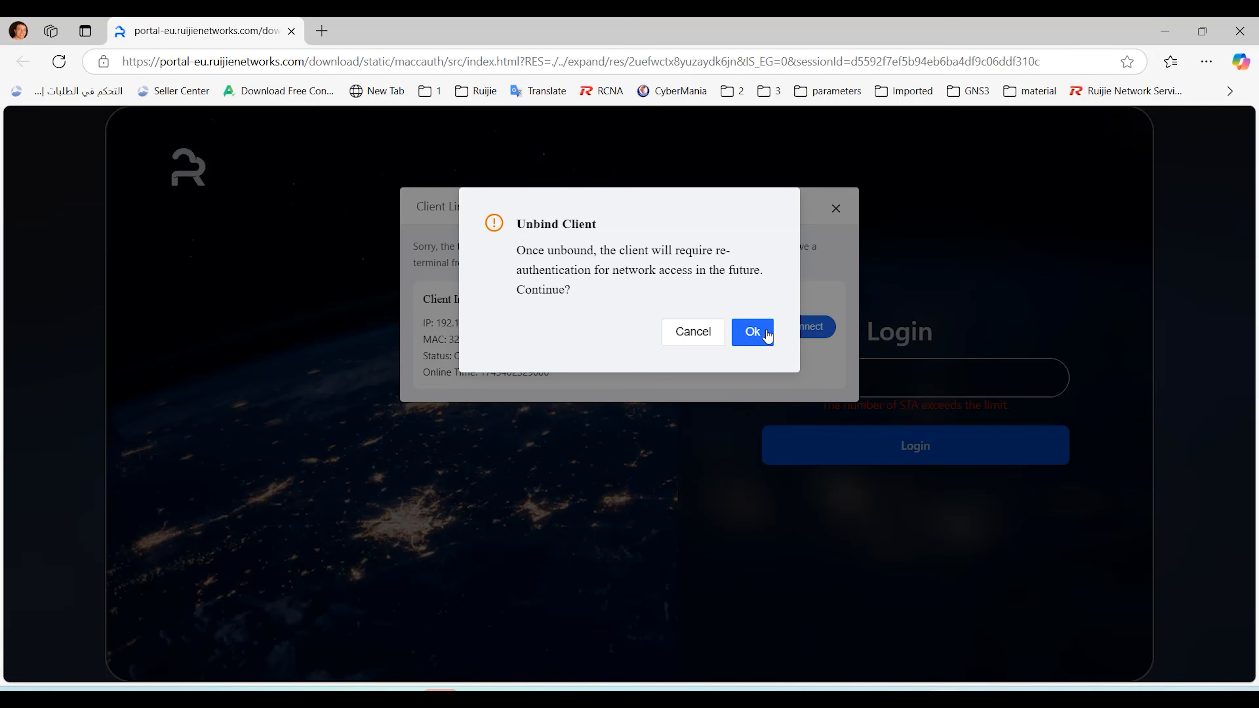
{"action": "left_click", "coordinate": [747, 341]}
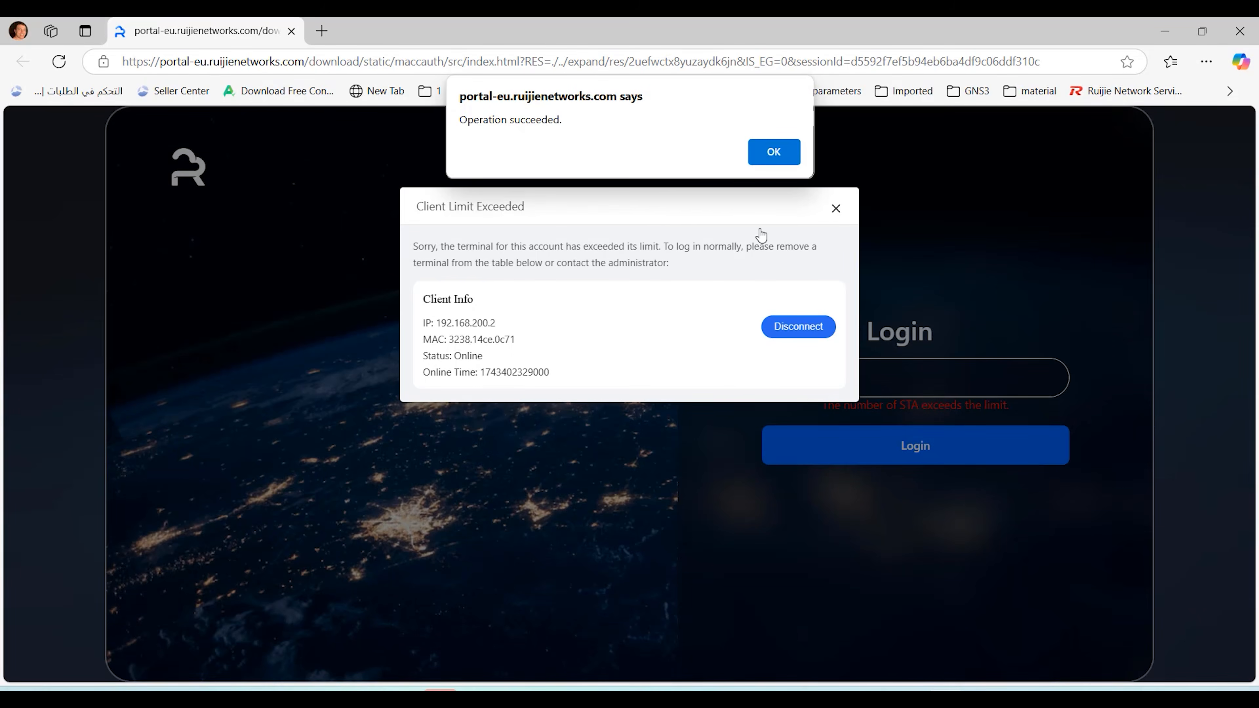
{"action": "left_click", "coordinate": [766, 149]}
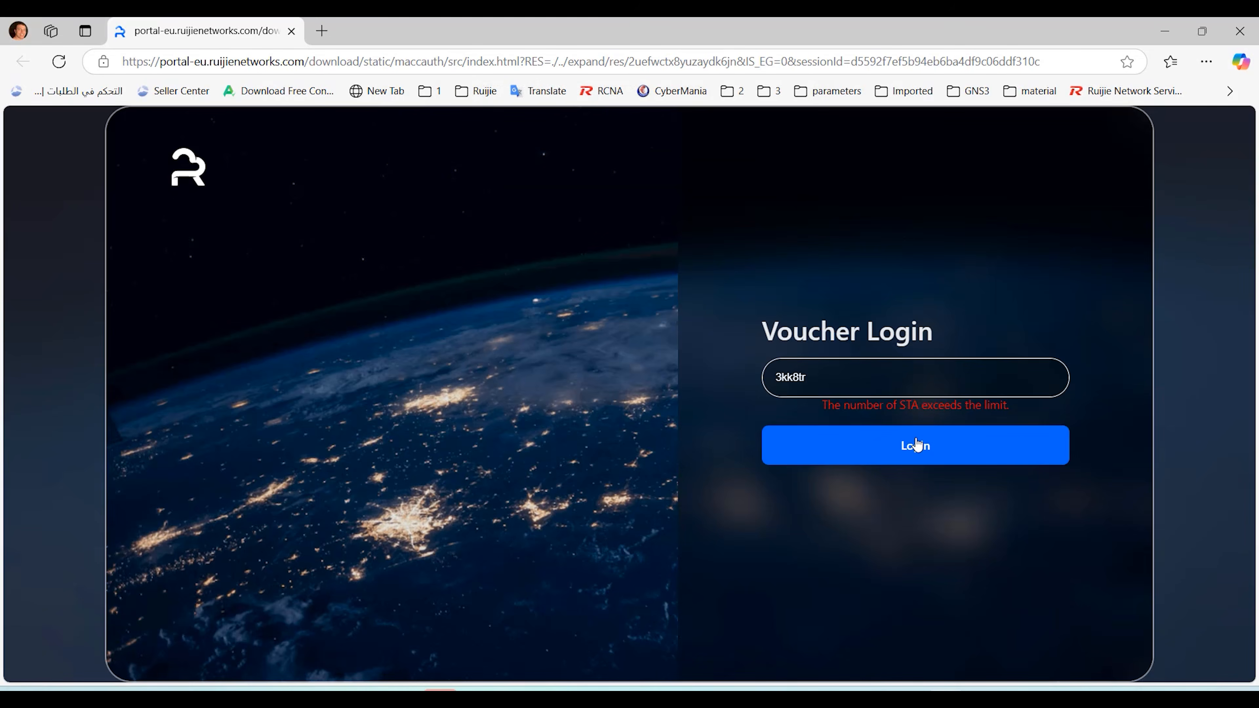
{"action": "left_click", "coordinate": [918, 455]}
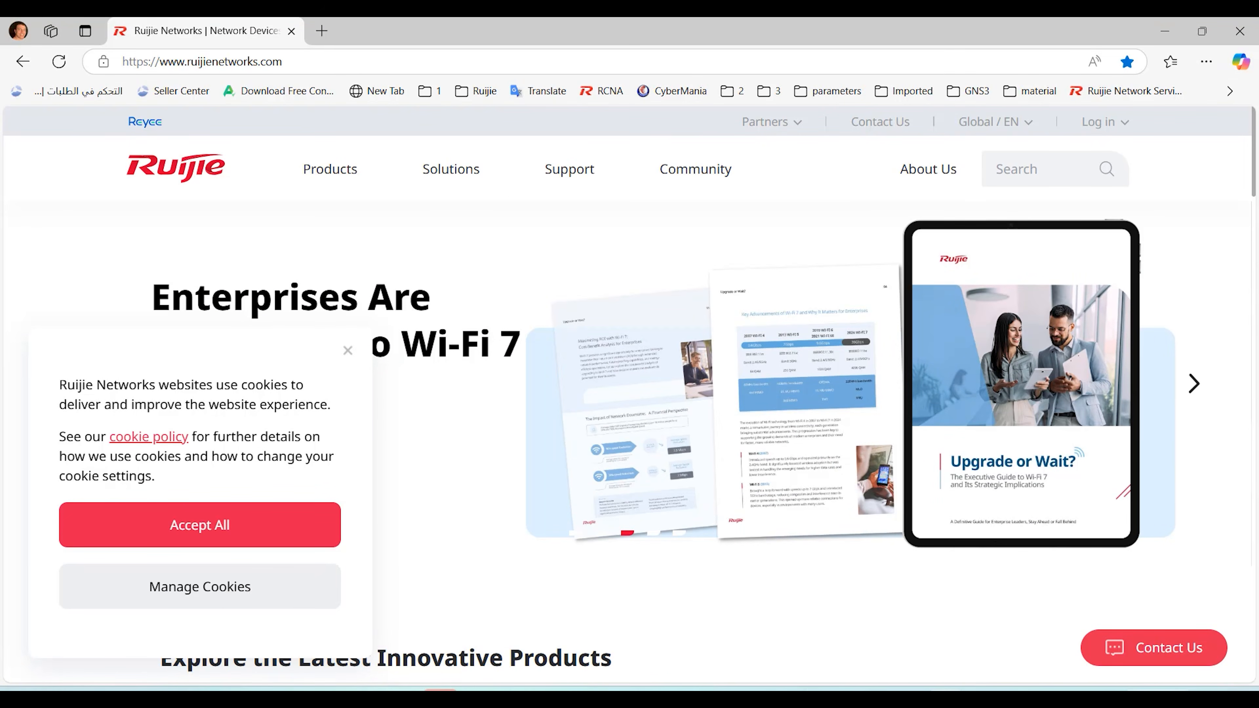
{"action": "left_click", "coordinate": [1137, 691]}
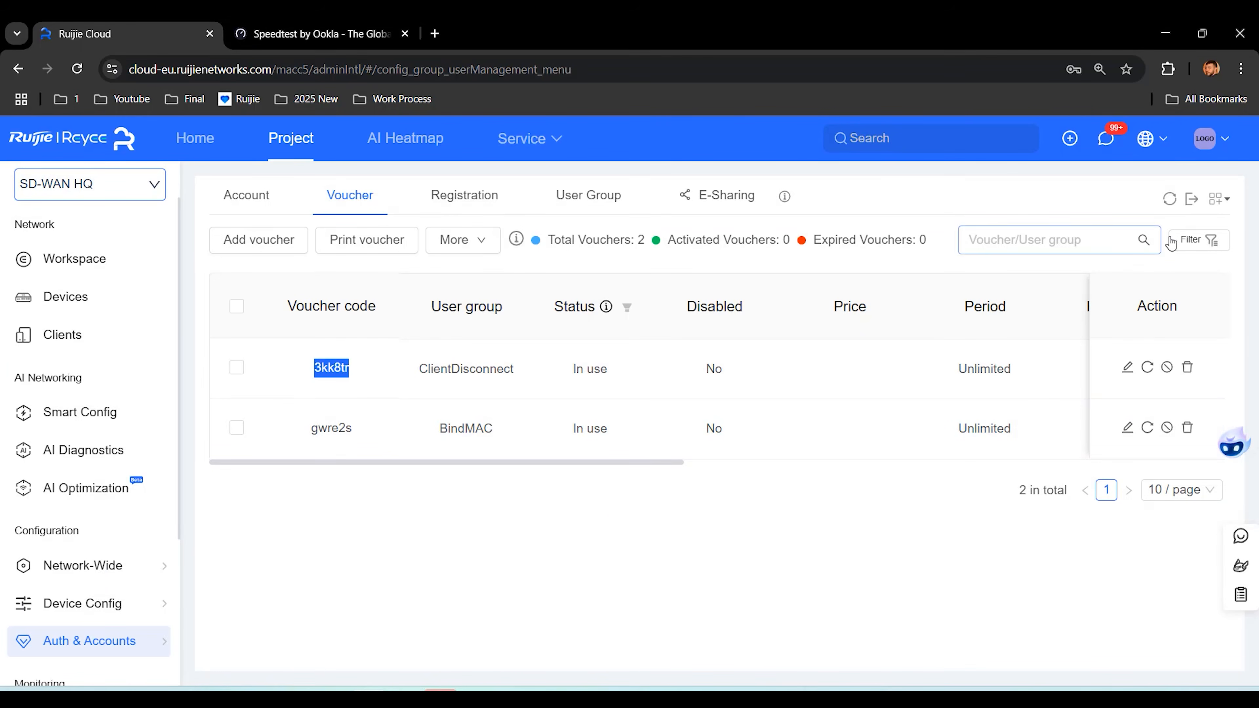
Step: Refresh the voucher list and set the ClientDisconnect voucher's first name to laptop
{"action": "left_click", "coordinate": [1169, 201]}
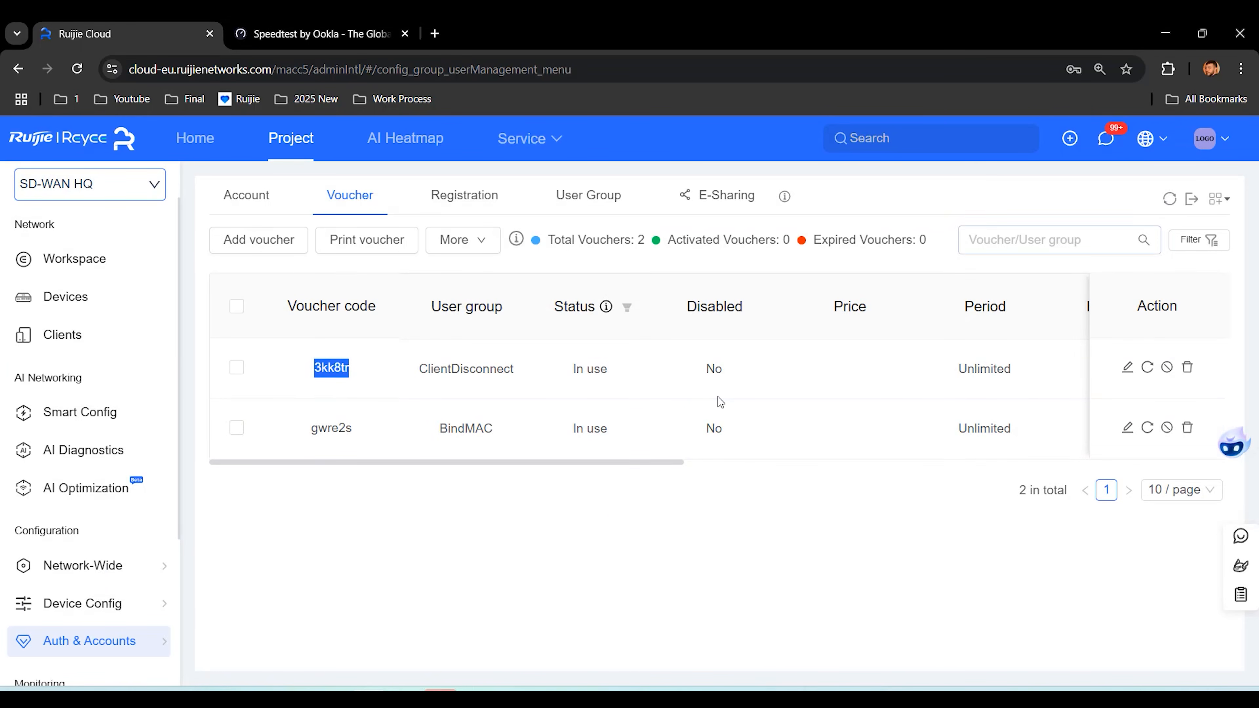
{"action": "scroll", "coordinate": [652, 396], "scroll_direction": "right", "scroll_amount": 8}
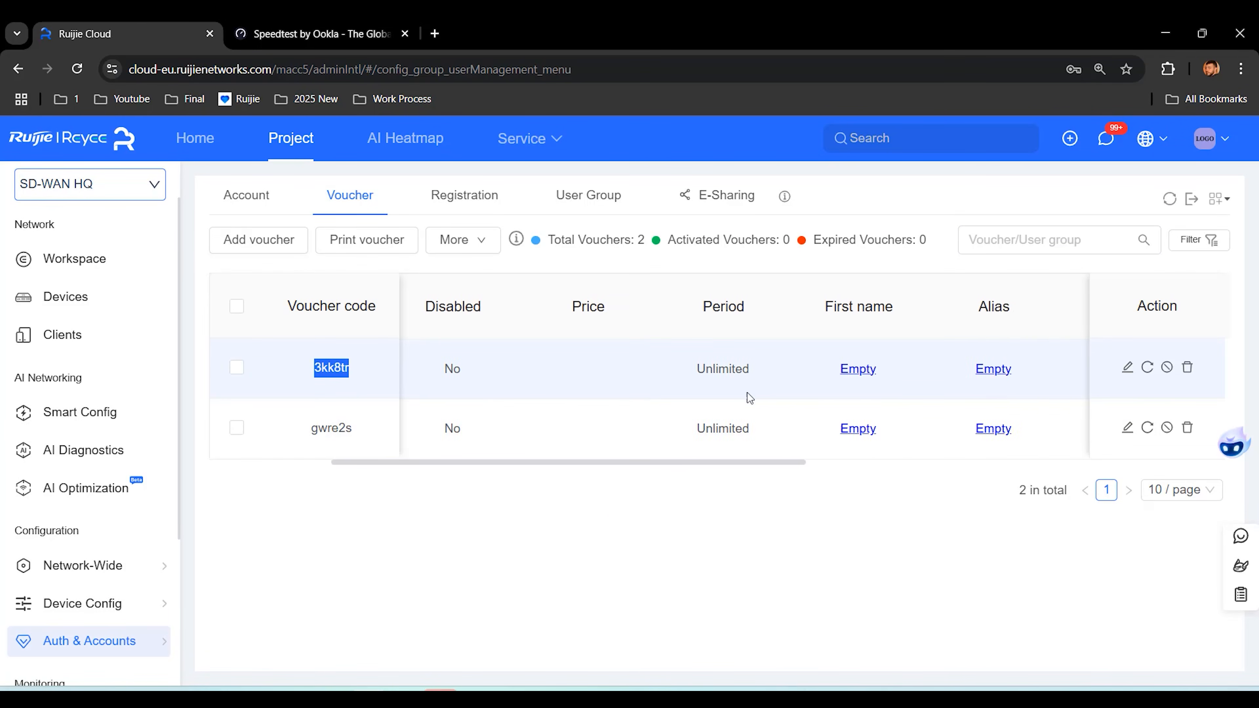
{"action": "left_click", "coordinate": [740, 371]}
{"action": "type", "text": "laptop"}
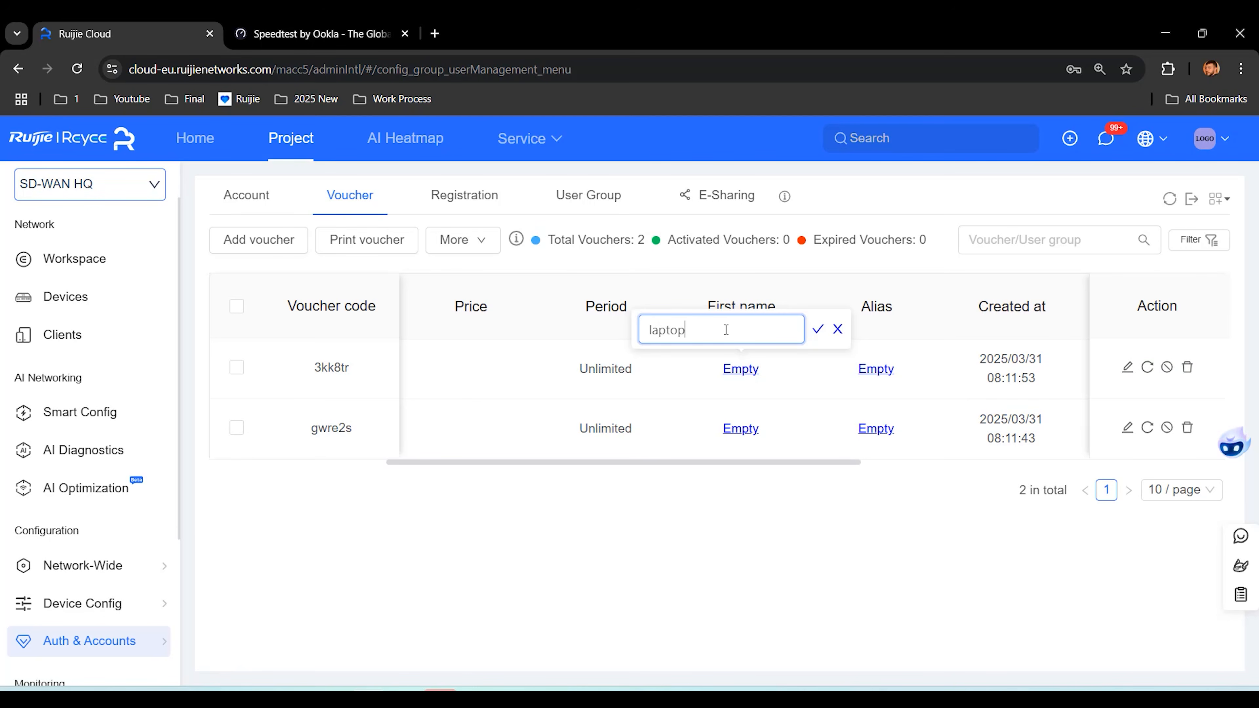
{"action": "left_click", "coordinate": [817, 329]}
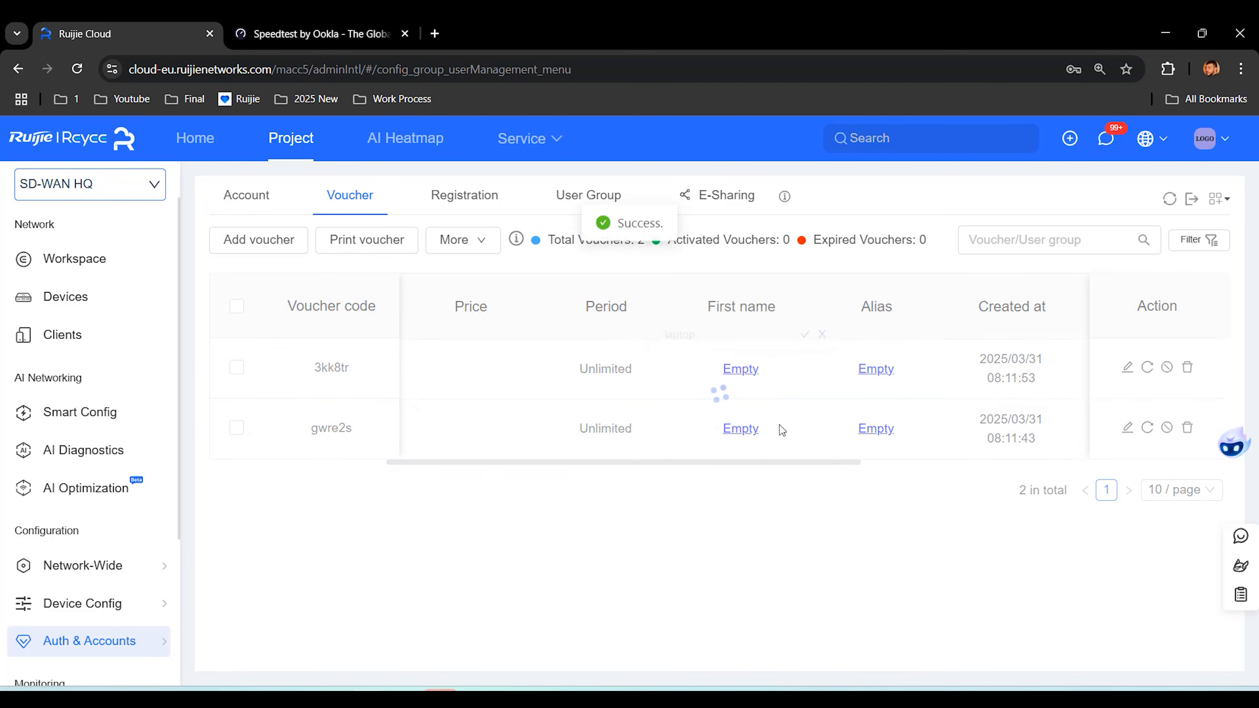
Step: Set the BindMAC voucher's first name to Phone, then show the User Group list
{"action": "left_click", "coordinate": [744, 429]}
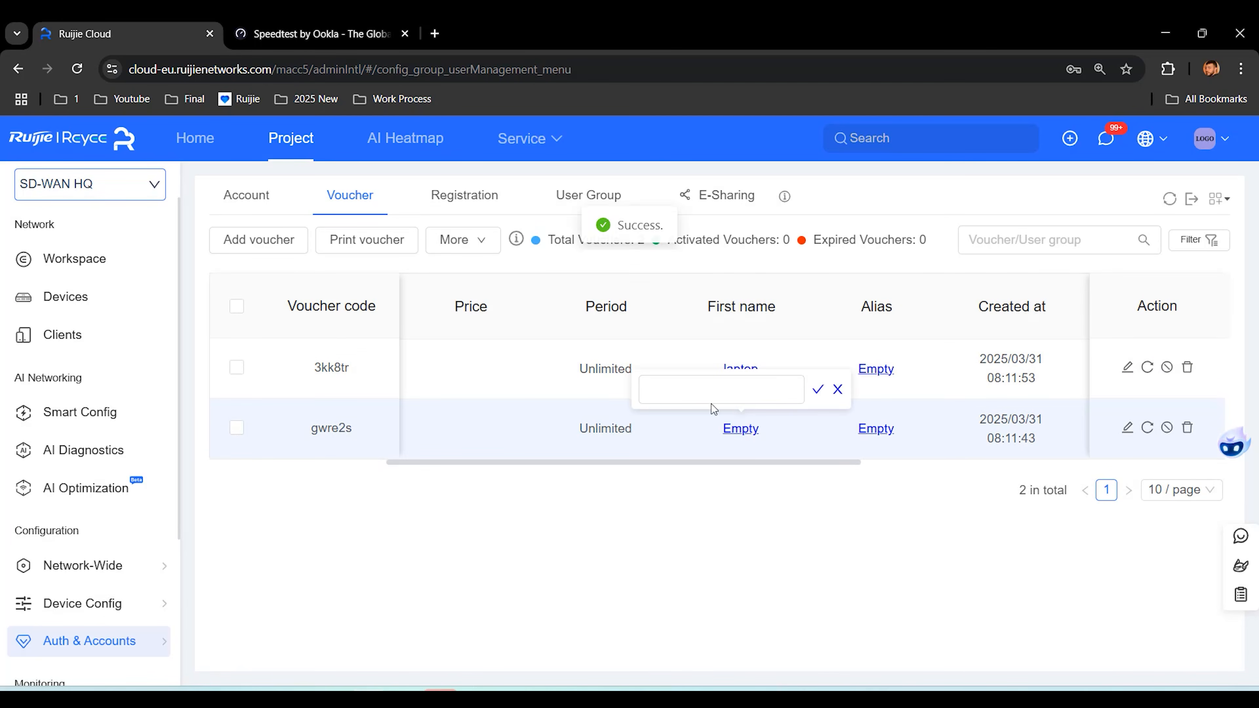
{"action": "left_click", "coordinate": [702, 397]}
{"action": "type", "text": "Phone"}
{"action": "left_click", "coordinate": [819, 390]}
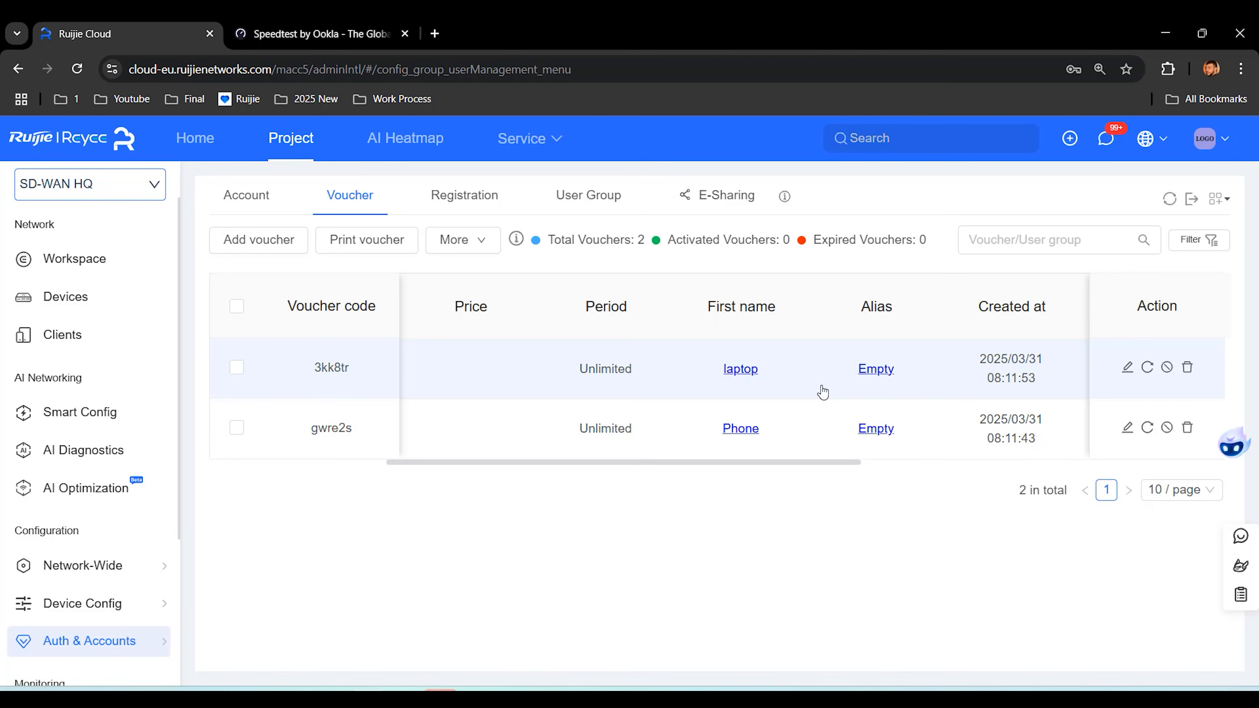
{"action": "left_click", "coordinate": [593, 202]}
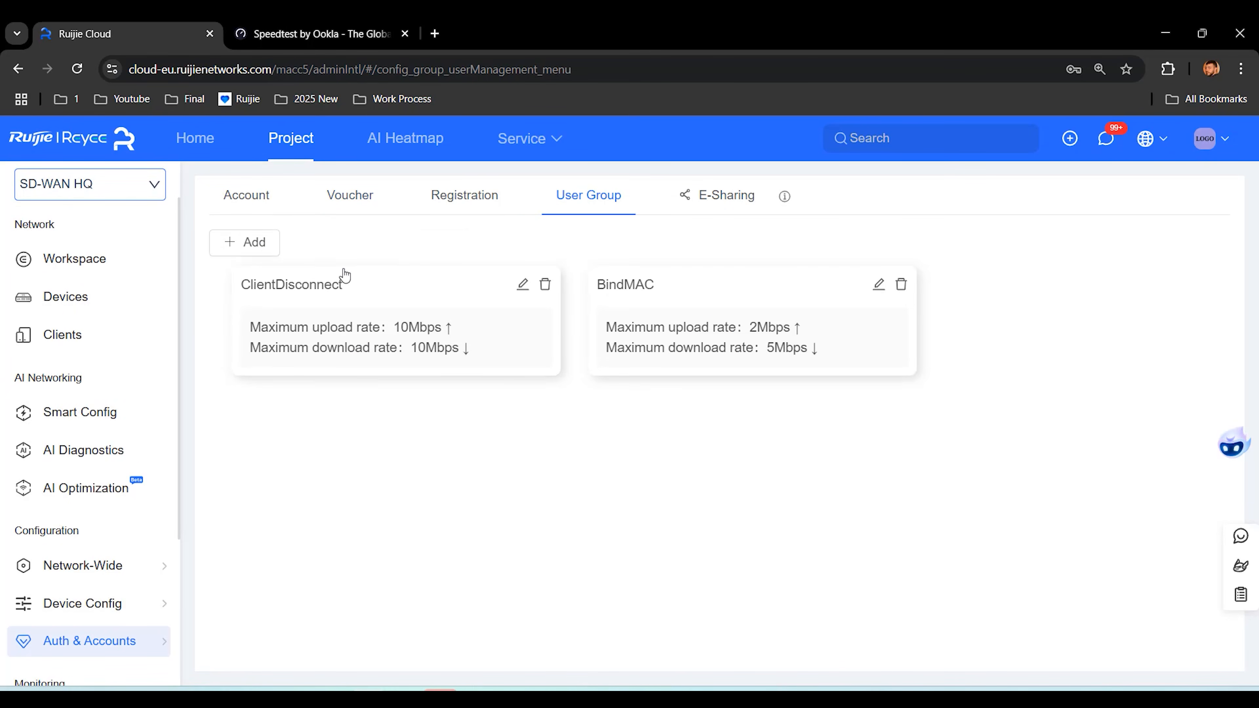
Step: Add a user group with Bind SSID/Network enabled for the [Cloud Auth] 192.168.100.x (BindMAC) network
{"action": "left_click", "coordinate": [246, 243]}
{"action": "scroll", "coordinate": [445, 384], "scroll_direction": "down", "scroll_amount": 4}
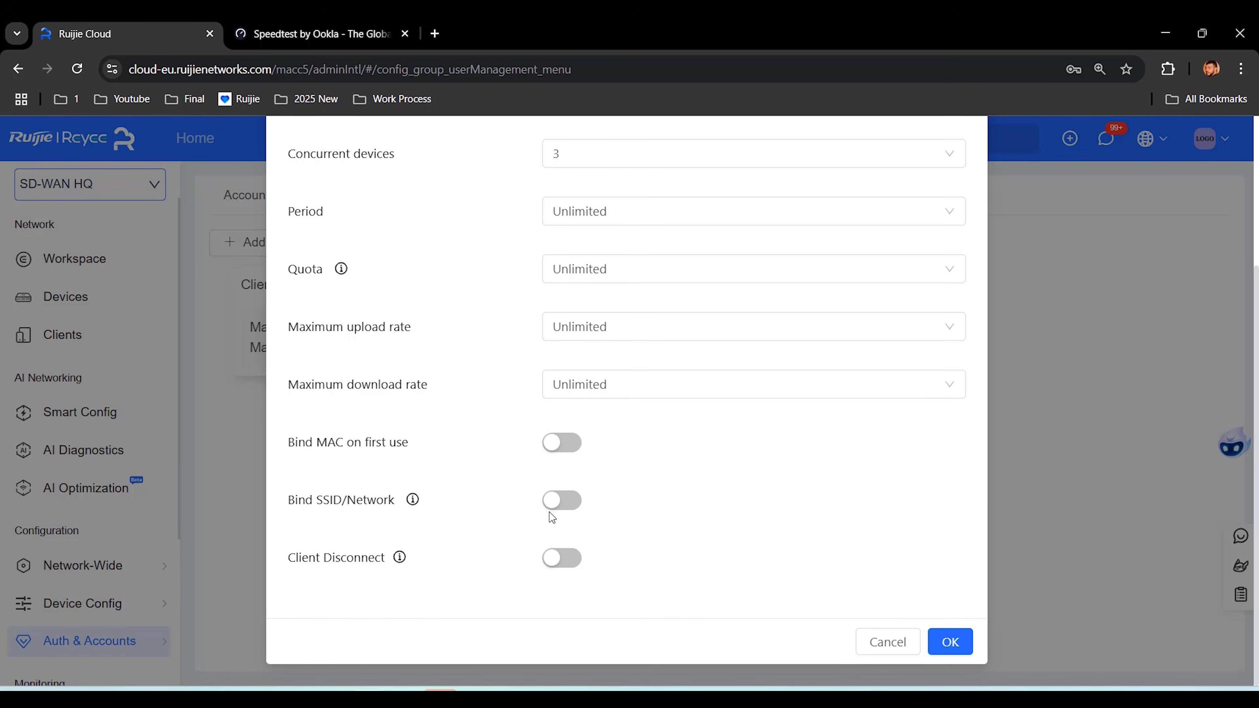
{"action": "left_click", "coordinate": [561, 500]}
{"action": "left_click", "coordinate": [759, 550]}
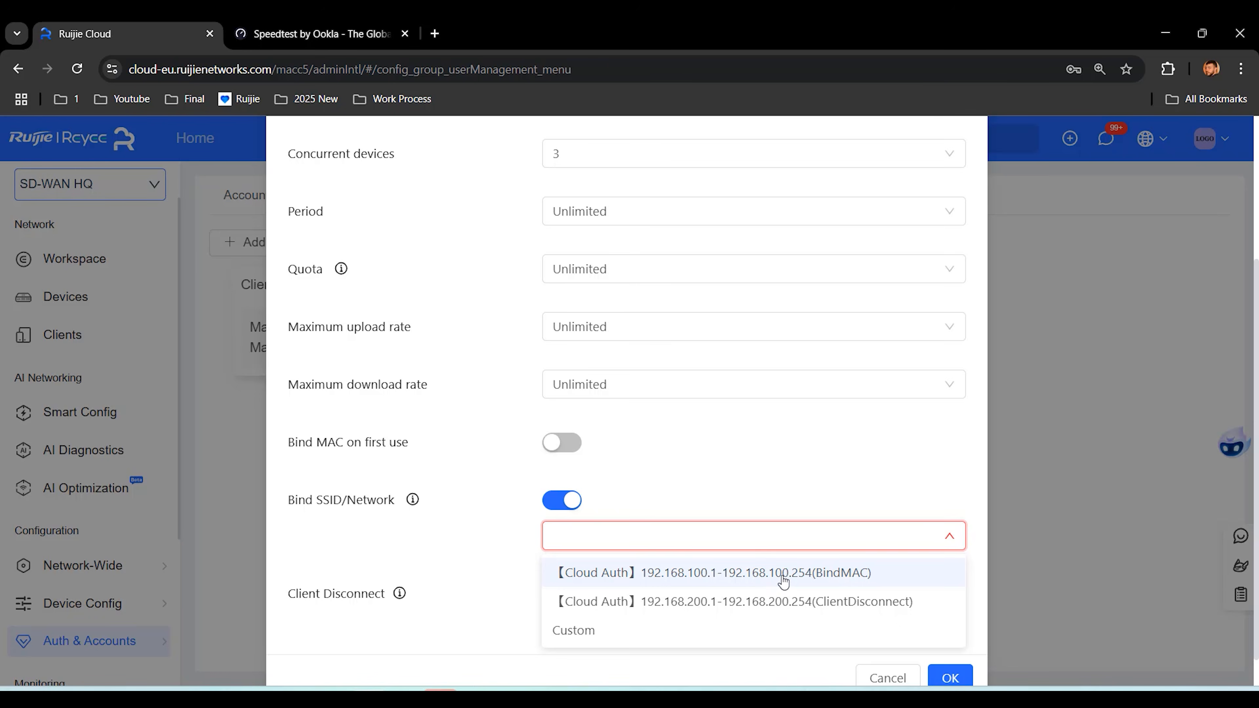
{"action": "left_click", "coordinate": [782, 576]}
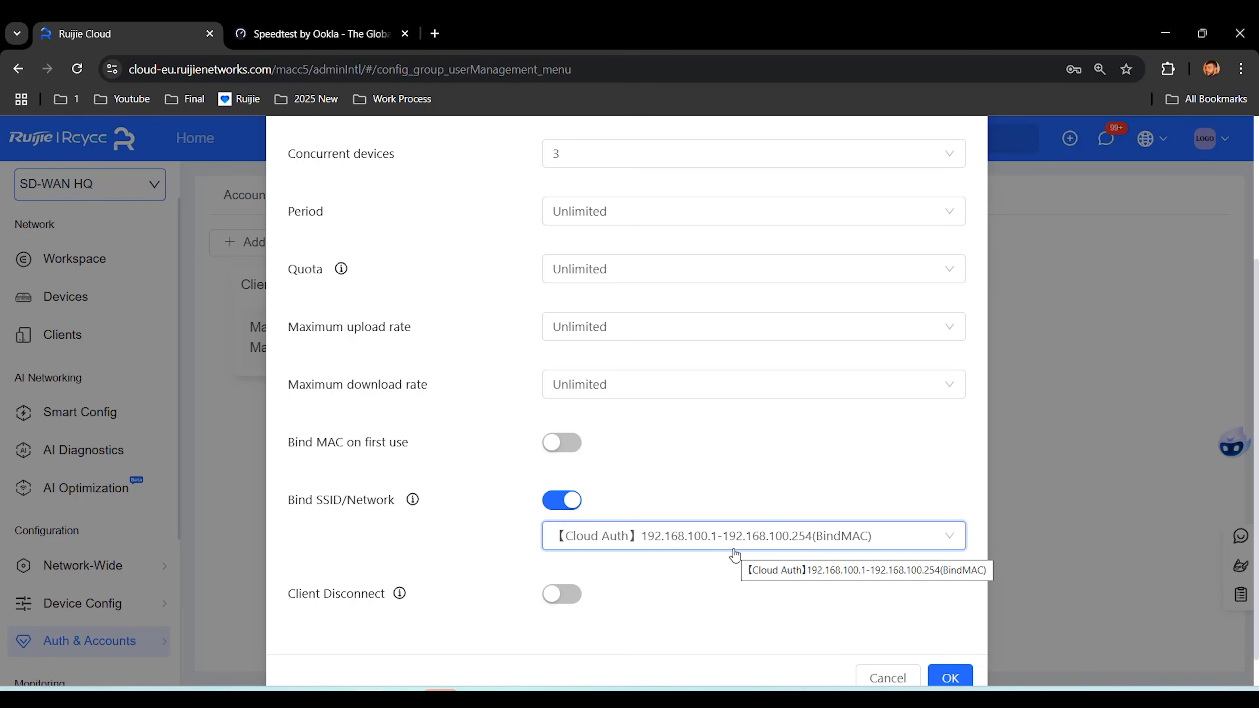
{"action": "mouse_move", "coordinate": [416, 502]}
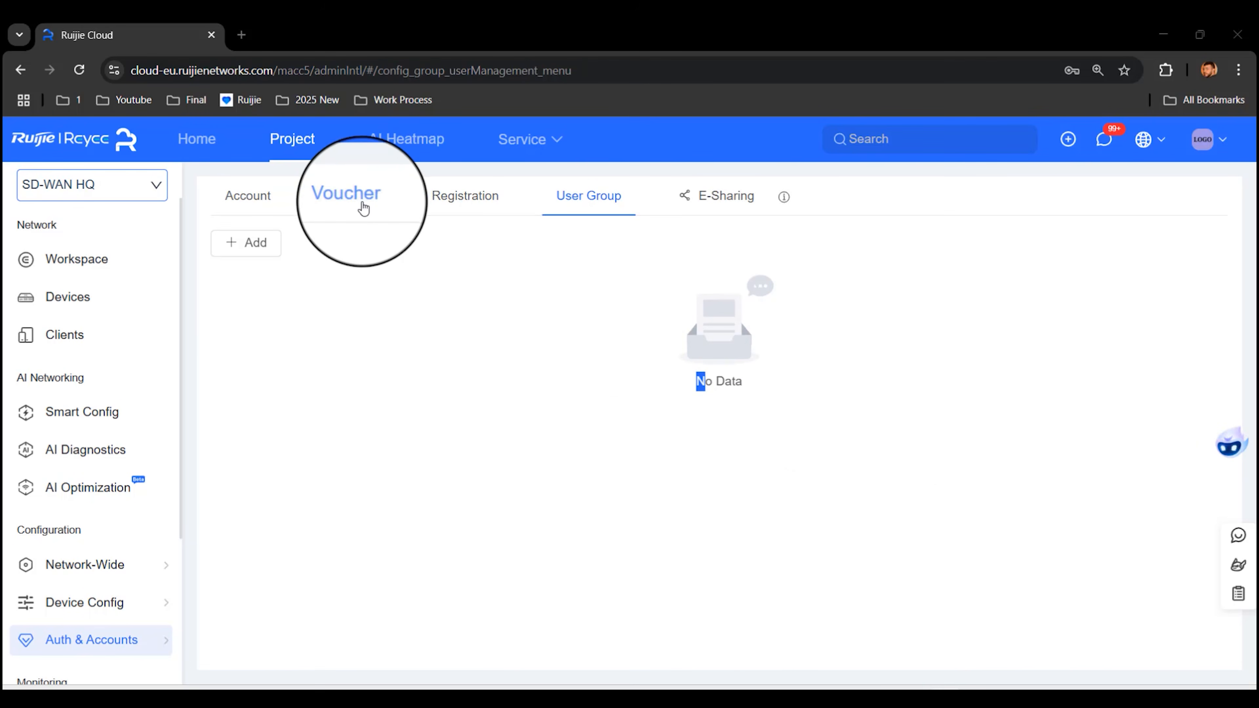
Step: Start a new voucher batch with quantity 10 and a custom user group Test
{"action": "left_click", "coordinate": [363, 201]}
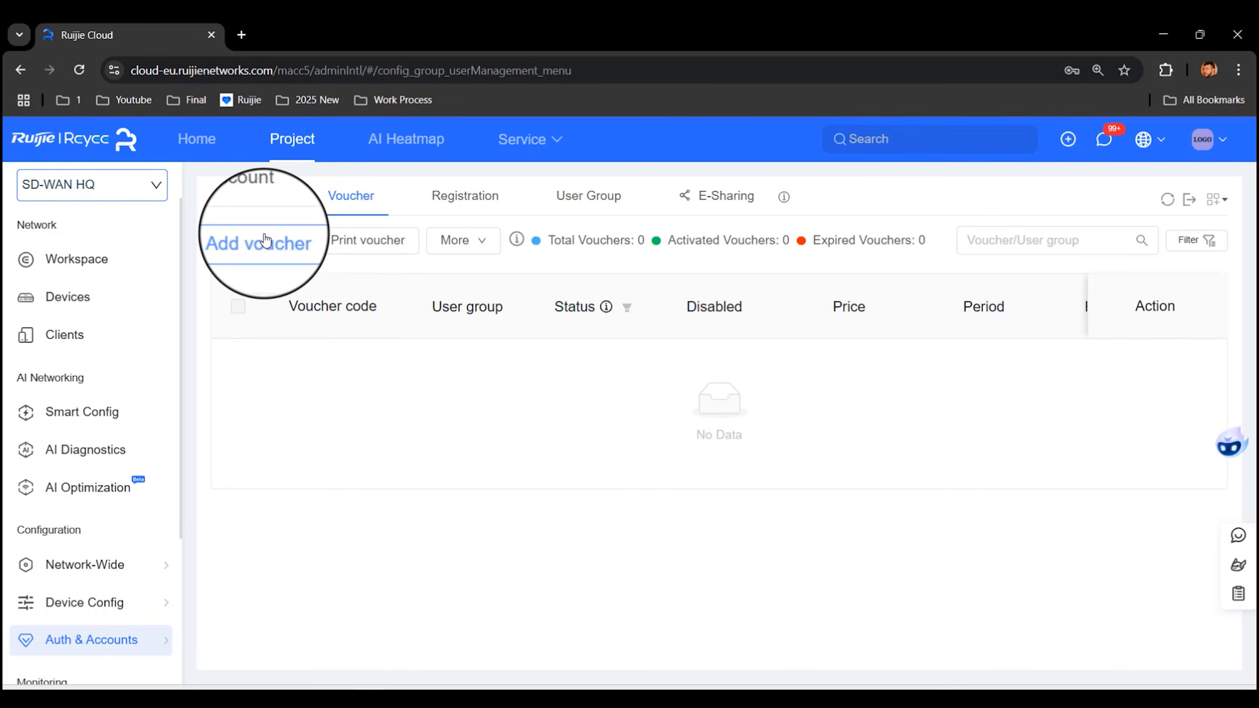
{"action": "left_click", "coordinate": [266, 240]}
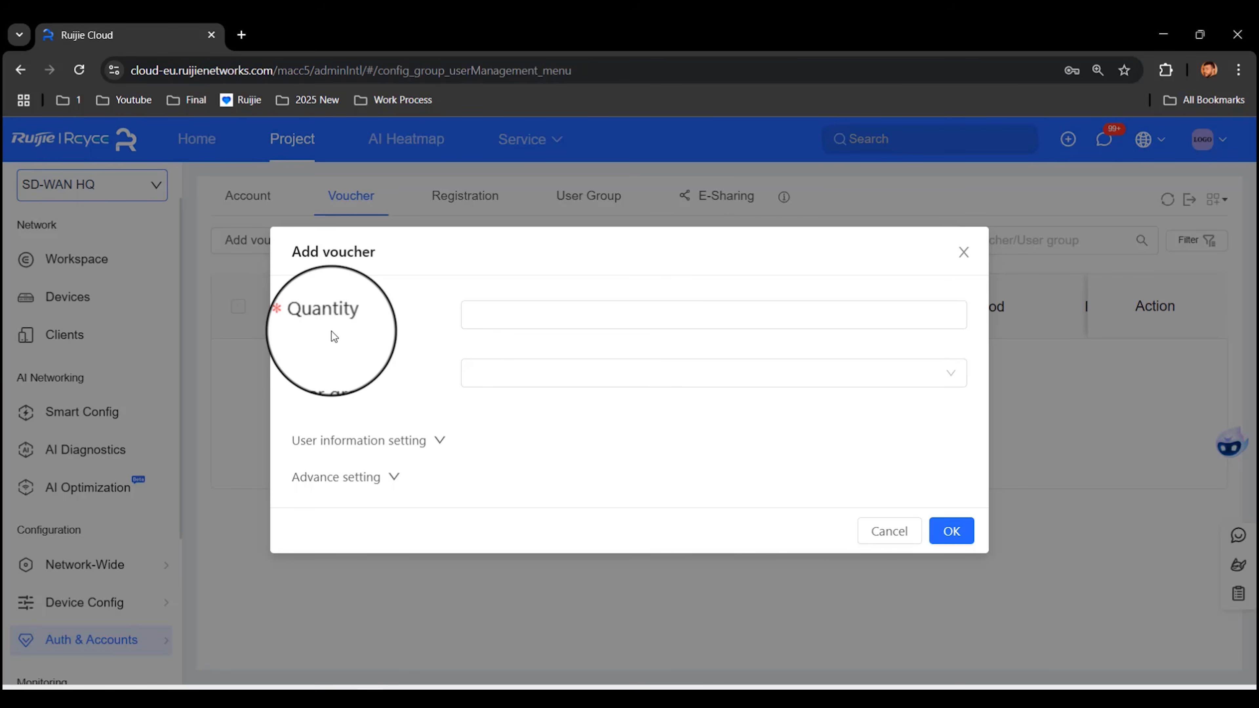
{"action": "left_click", "coordinate": [474, 319]}
{"action": "type", "text": "10"}
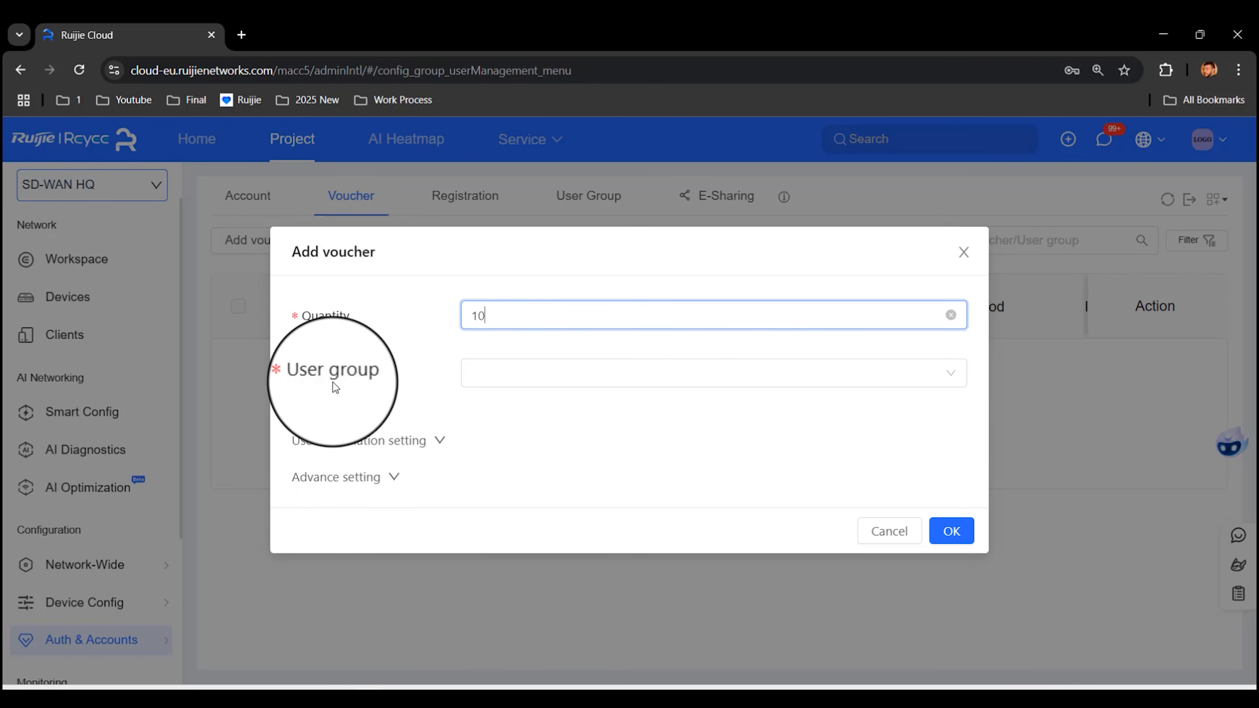
{"action": "left_click", "coordinate": [629, 380]}
{"action": "left_click", "coordinate": [531, 416]}
{"action": "left_click", "coordinate": [616, 207]}
{"action": "scroll", "coordinate": [761, 469], "scroll_direction": "down", "scroll_amount": 5}
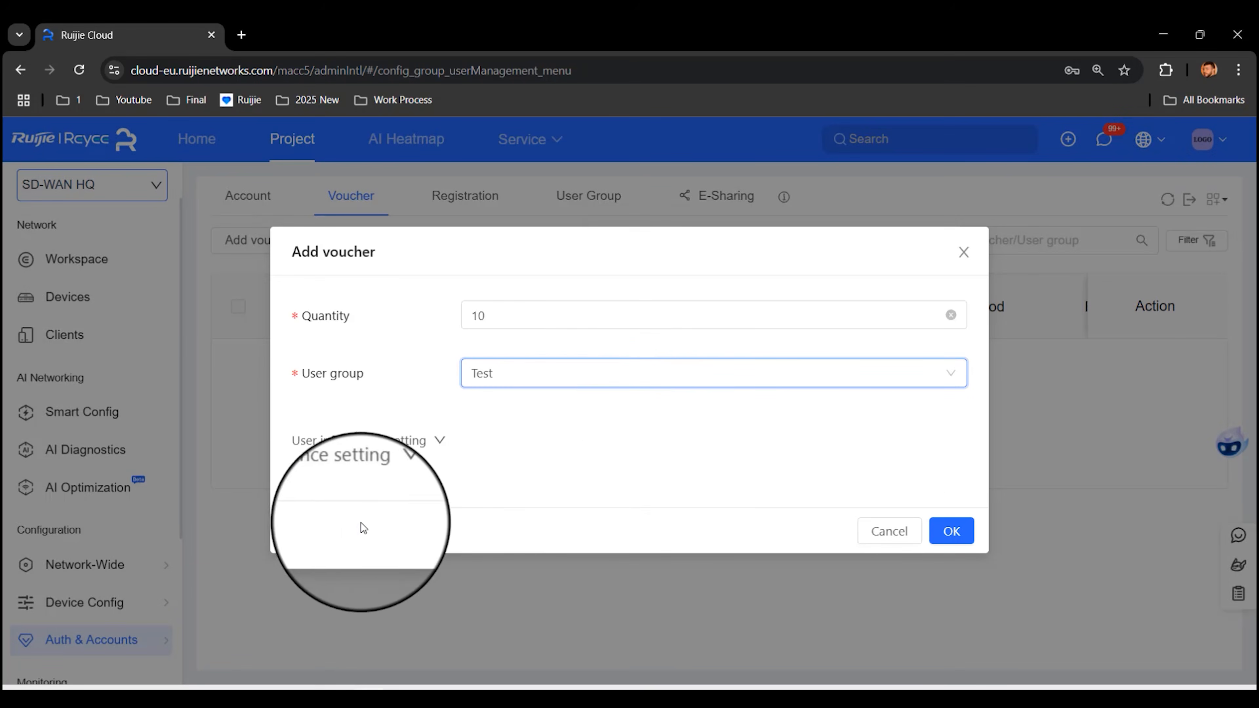
Step: Keep Alphanumeric codes of length 6 under Advance setting and create the batch
{"action": "left_click", "coordinate": [342, 490]}
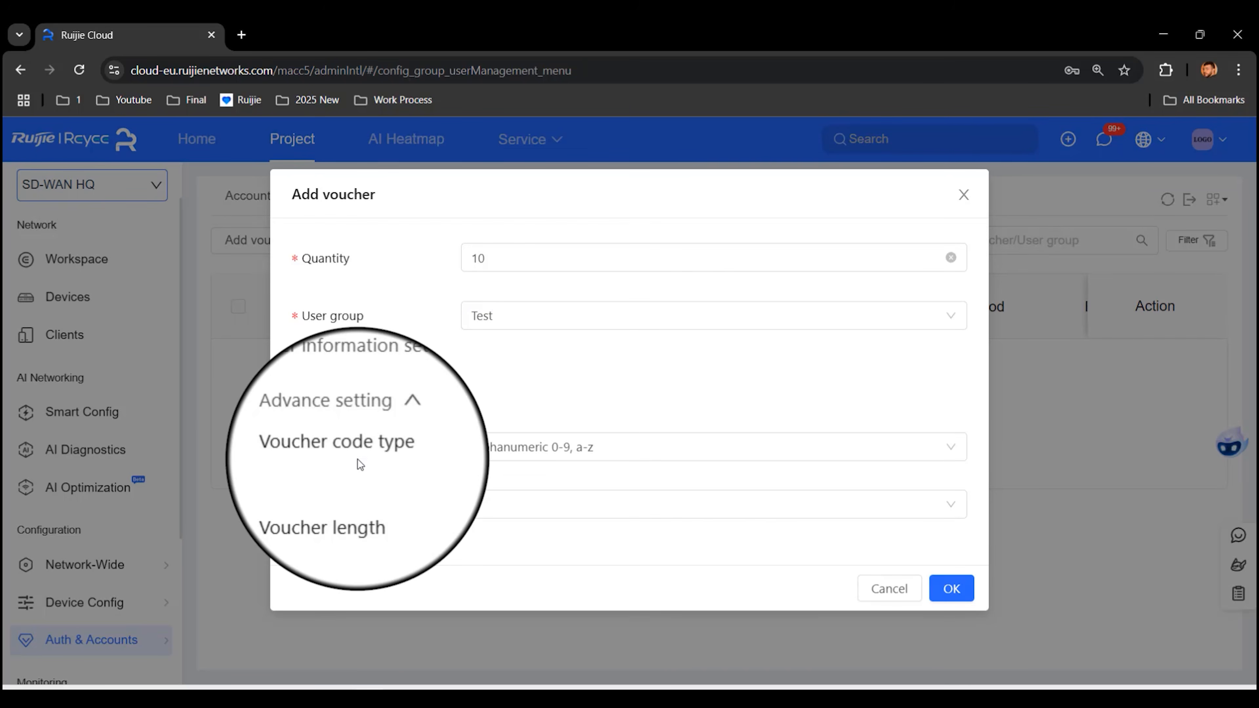
{"action": "left_click", "coordinate": [682, 446]}
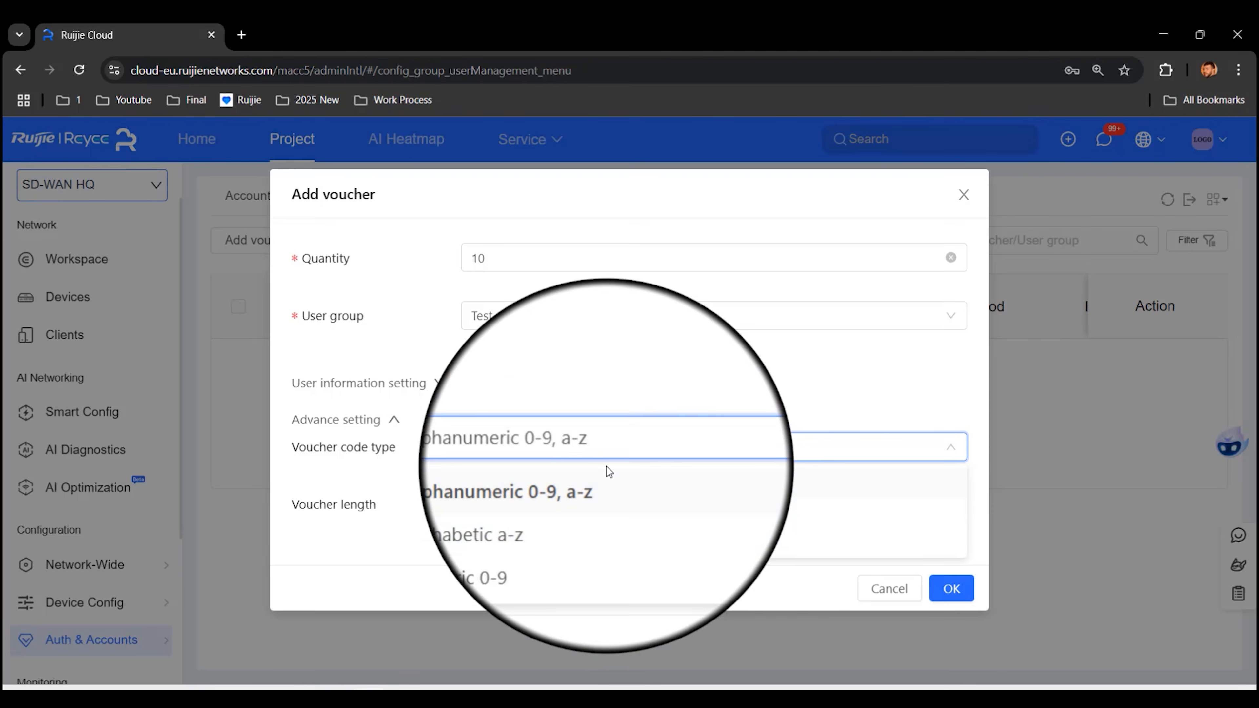
{"action": "left_click", "coordinate": [327, 516]}
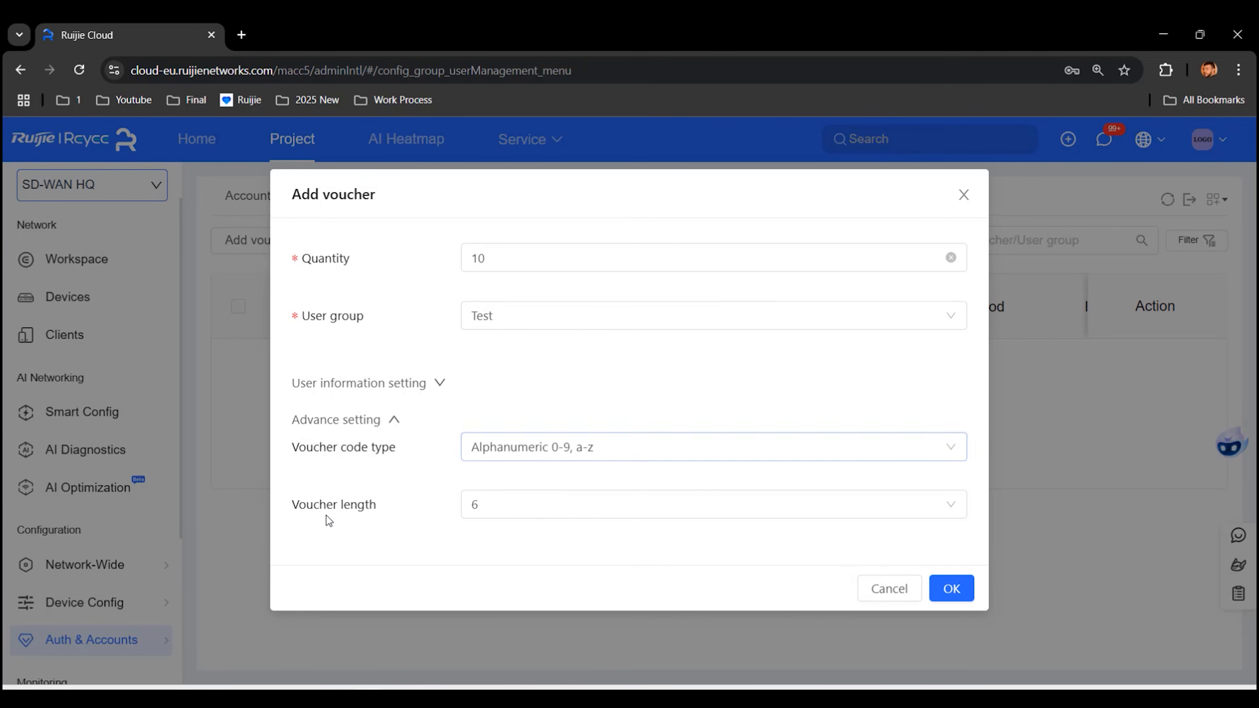
{"action": "left_click", "coordinate": [491, 506]}
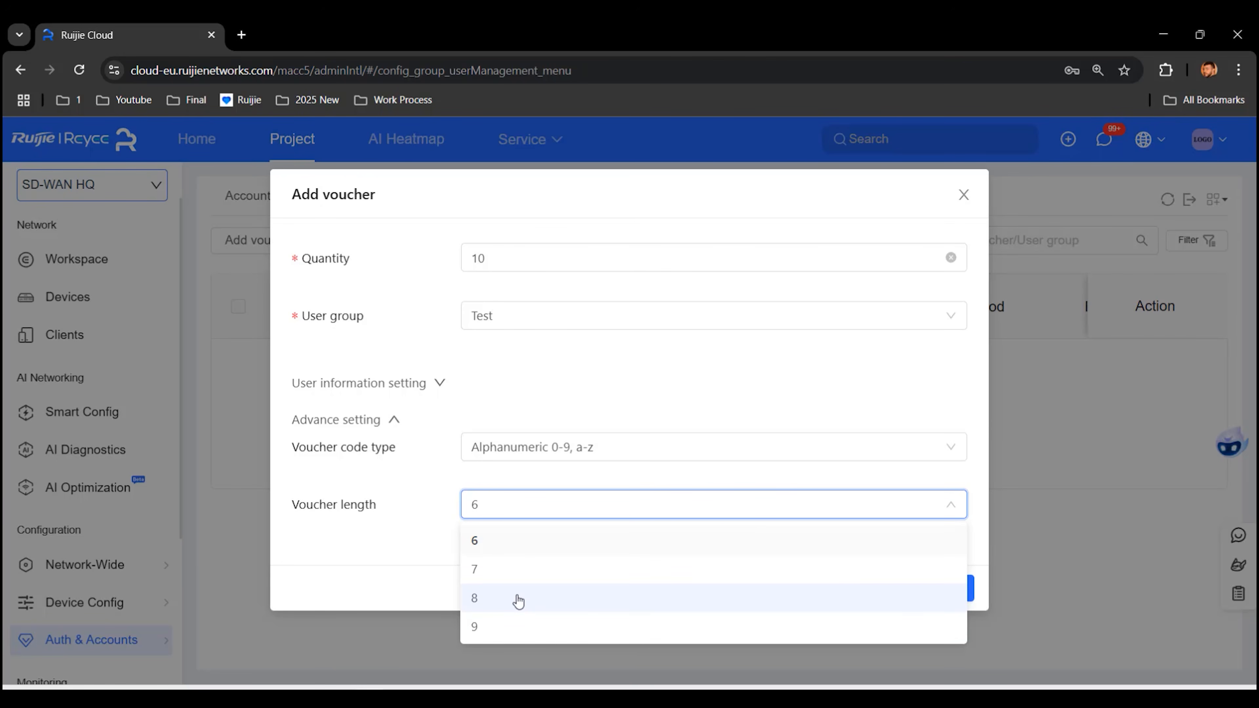
{"action": "left_click", "coordinate": [409, 569]}
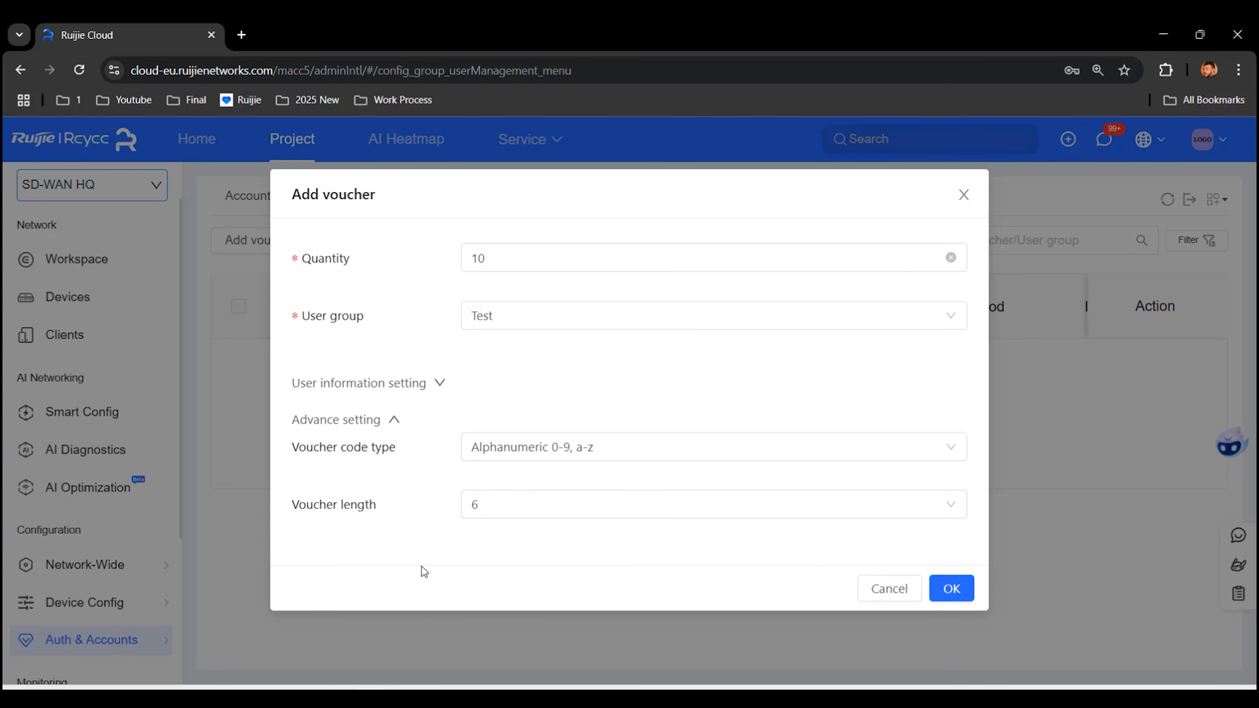
{"action": "left_click", "coordinate": [948, 593]}
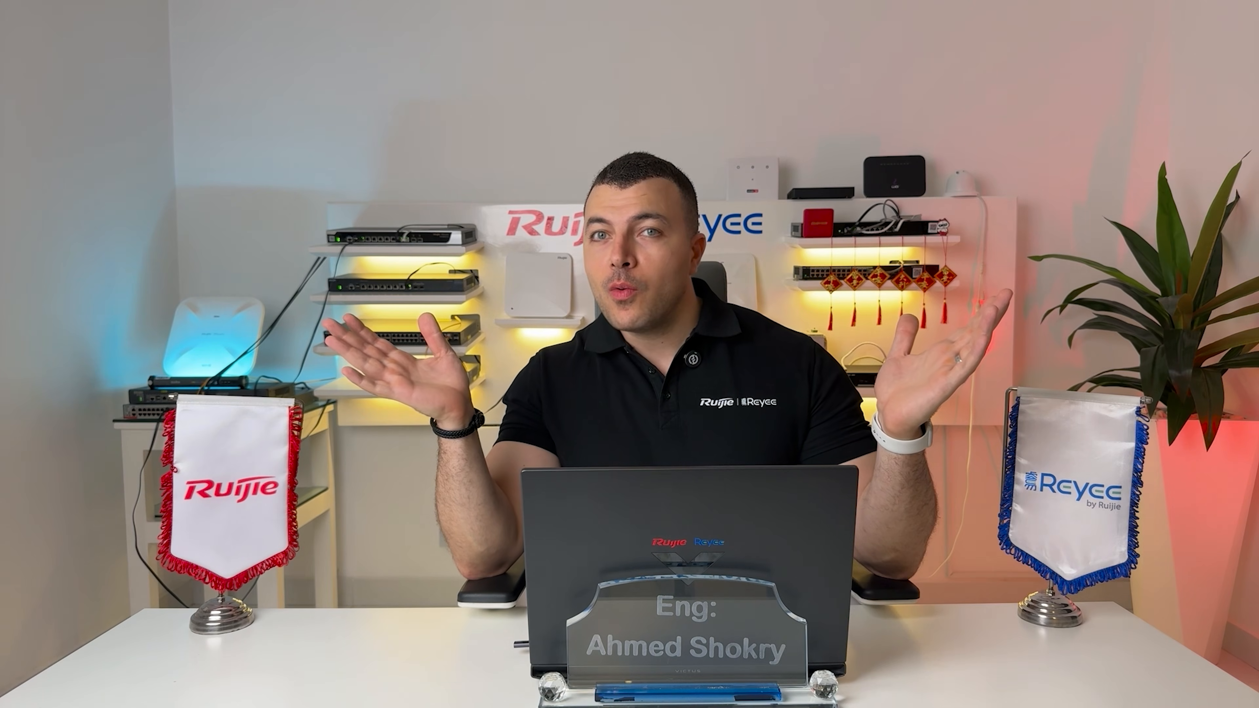
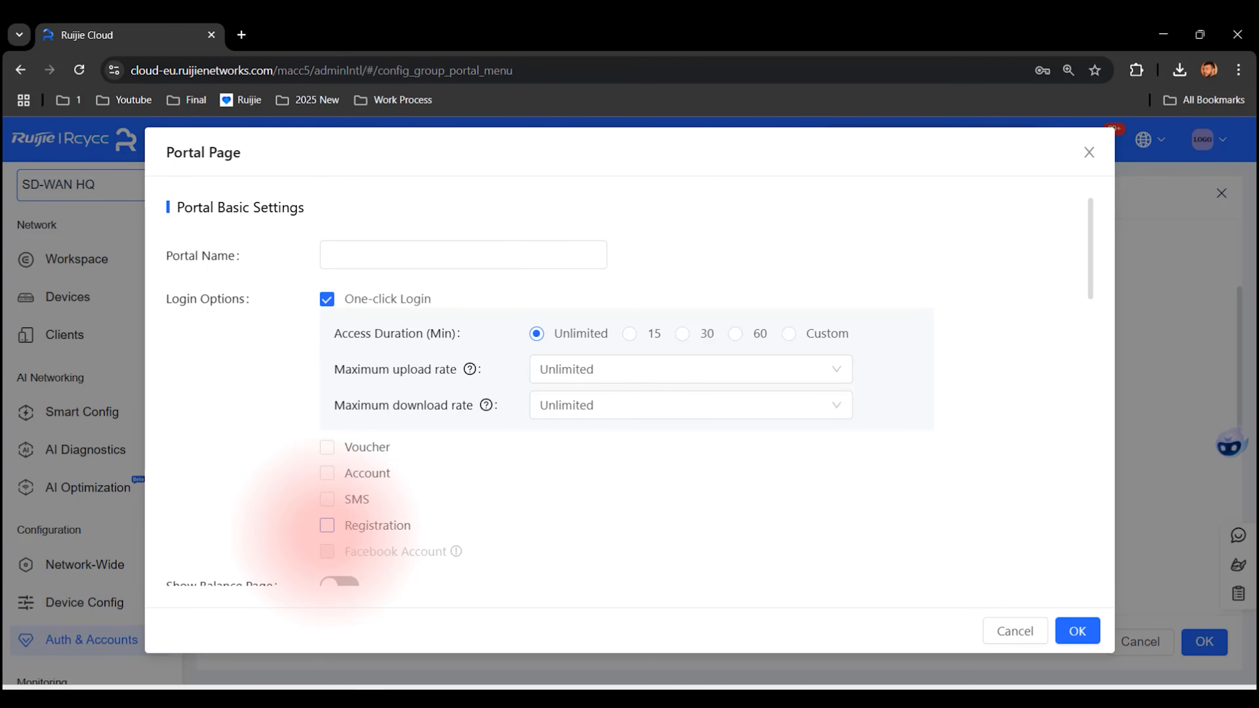
Step: Create the portal page named RRR with Registration as its login option
{"action": "left_click", "coordinate": [328, 525]}
{"action": "left_click", "coordinate": [365, 247]}
{"action": "type", "text": "RRR"}
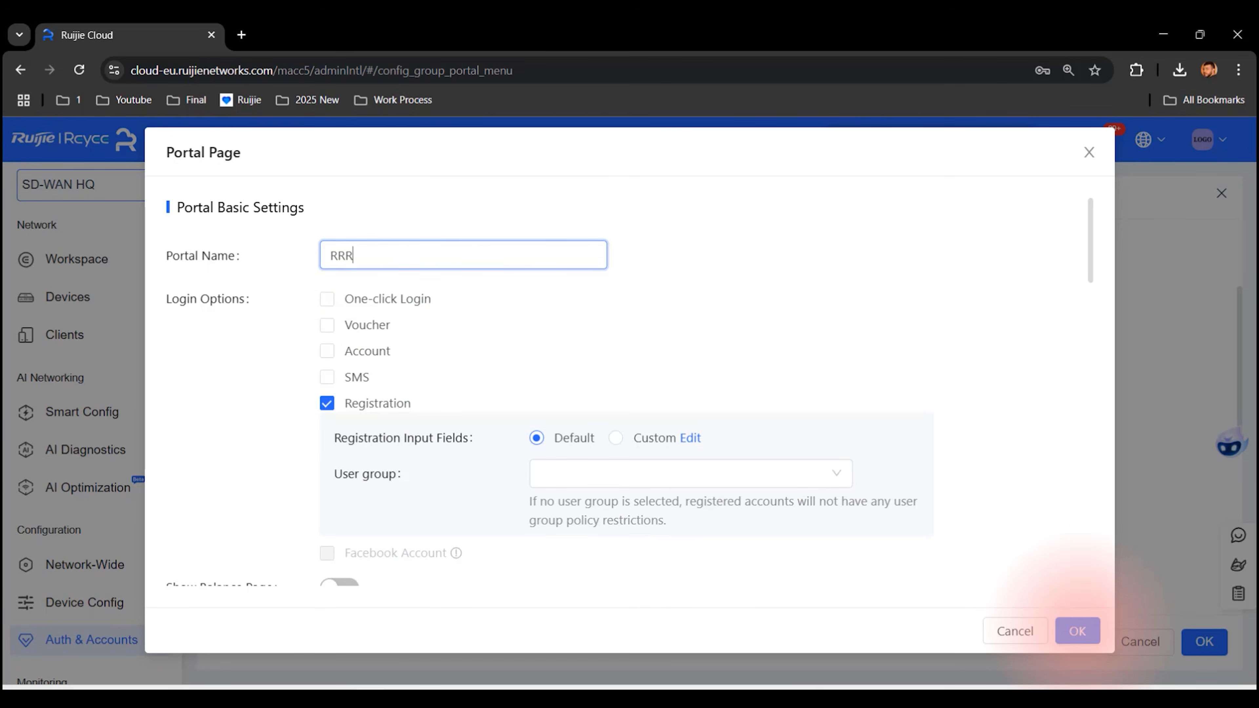
{"action": "left_click", "coordinate": [1078, 631]}
Step: Assign network VLAN 233 to the captive portal and save it with the RRR page
{"action": "left_click", "coordinate": [501, 504]}
{"action": "left_click", "coordinate": [771, 466]}
{"action": "scroll", "coordinate": [744, 427], "scroll_direction": "down", "scroll_amount": 8}
{"action": "left_click", "coordinate": [1196, 640]}
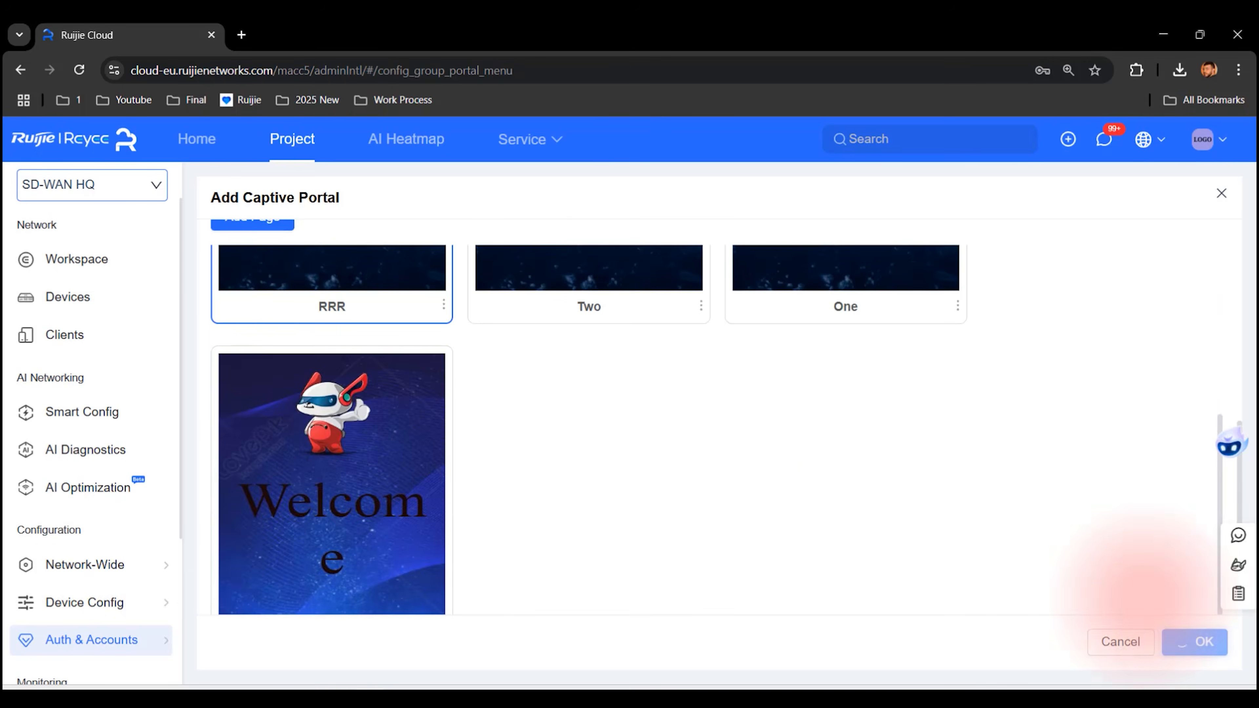
Step: Add wireless network RRR with no encryption (open) and save it
{"action": "mouse_move", "coordinate": [89, 602]}
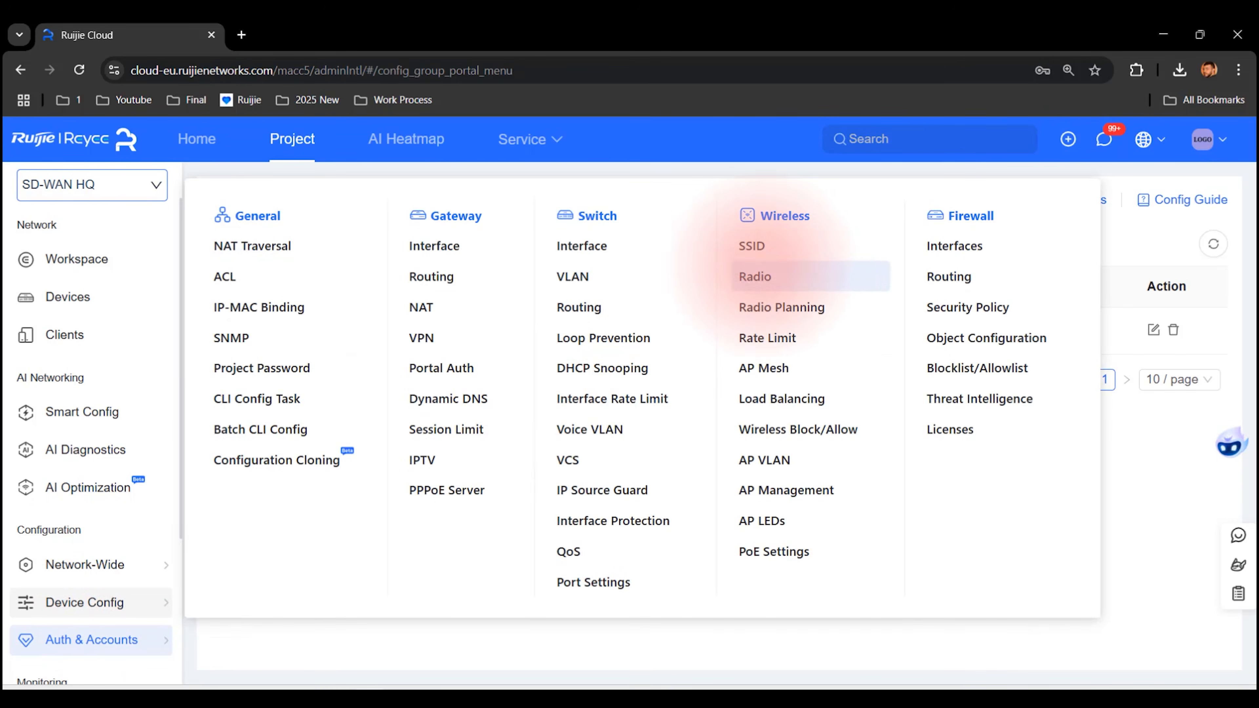
{"action": "left_click", "coordinate": [751, 246]}
{"action": "left_click", "coordinate": [1174, 233]}
{"action": "left_click", "coordinate": [899, 240]}
{"action": "type", "text": "RRR"}
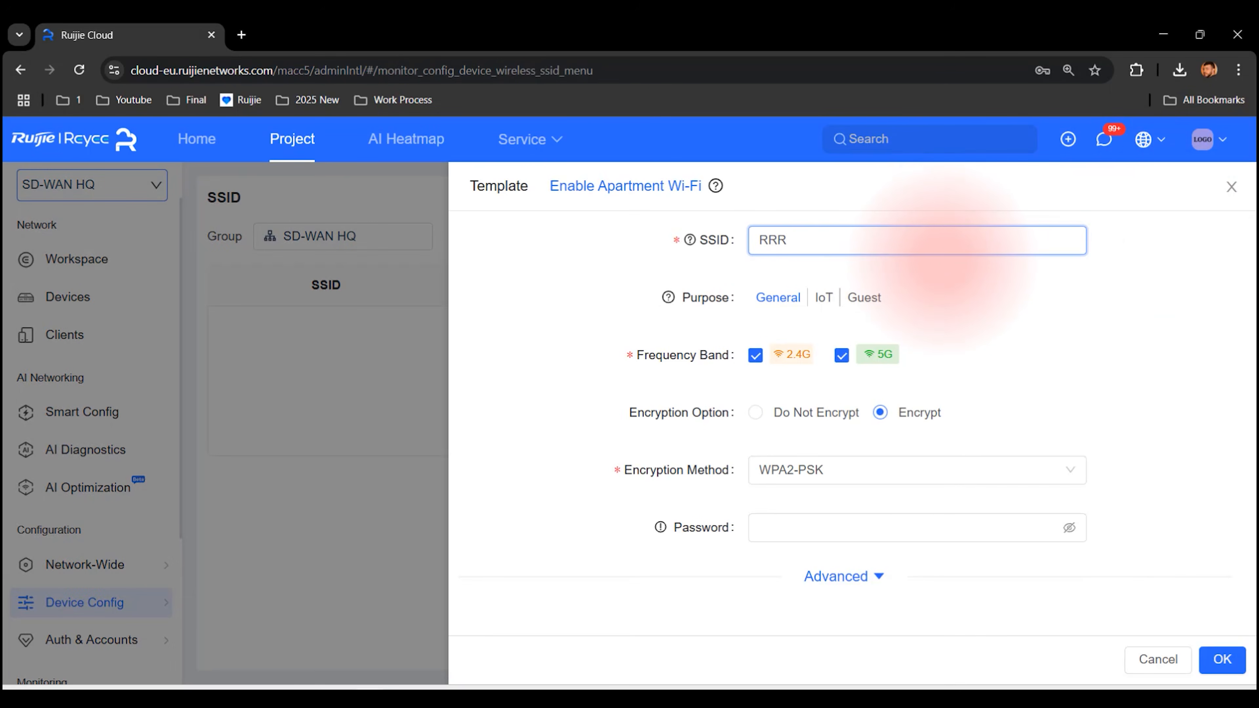
{"action": "left_click", "coordinate": [755, 412]}
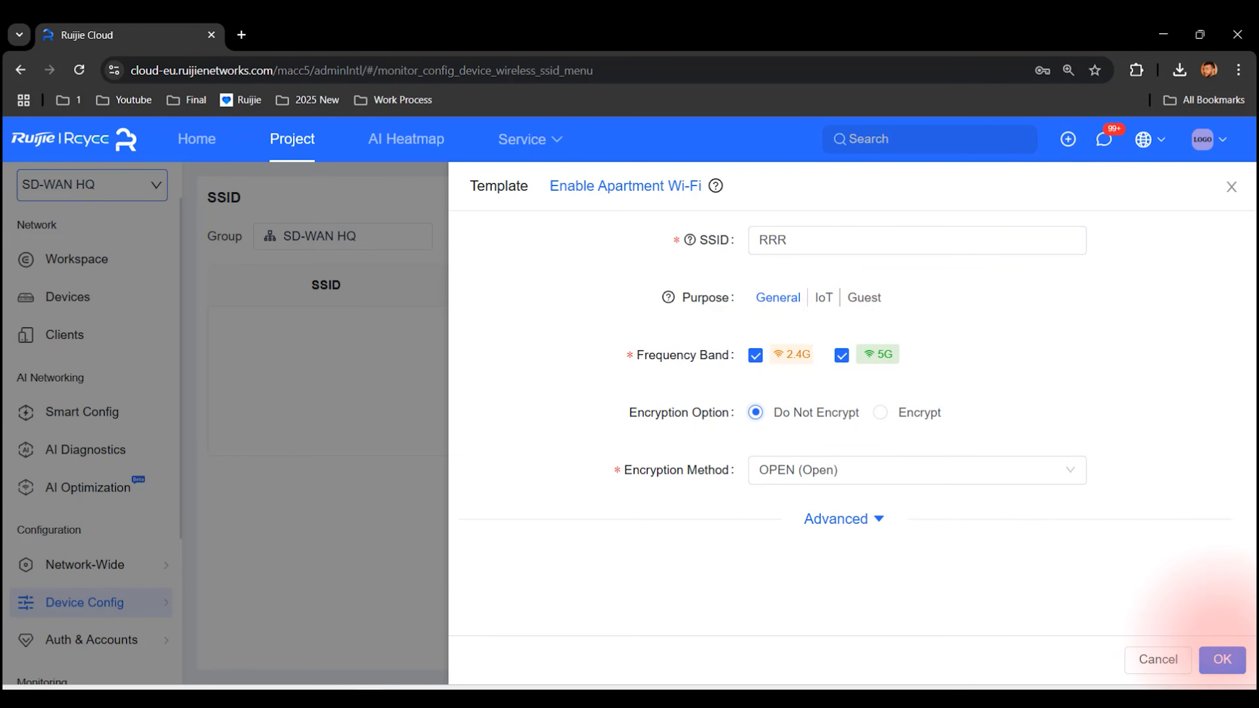
{"action": "left_click", "coordinate": [1222, 659]}
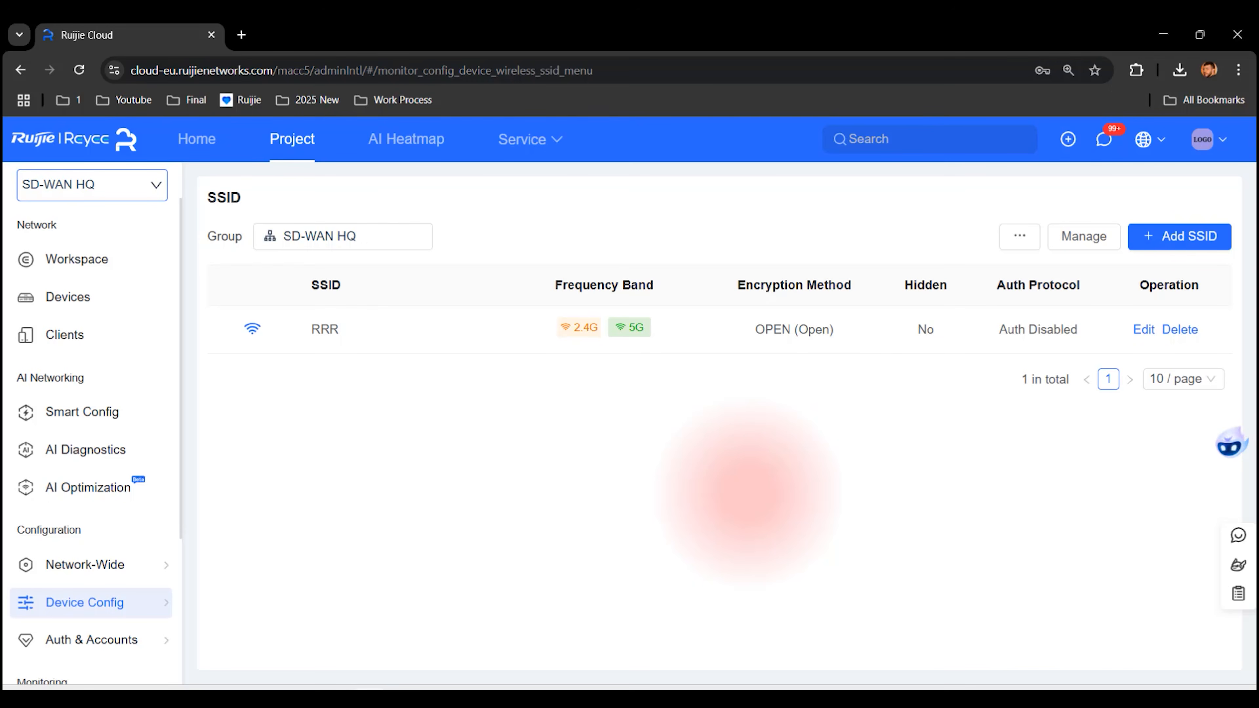
Step: Connect the computer to the RRR Wi-Fi network from the Windows panel
{"action": "left_click", "coordinate": [1143, 696]}
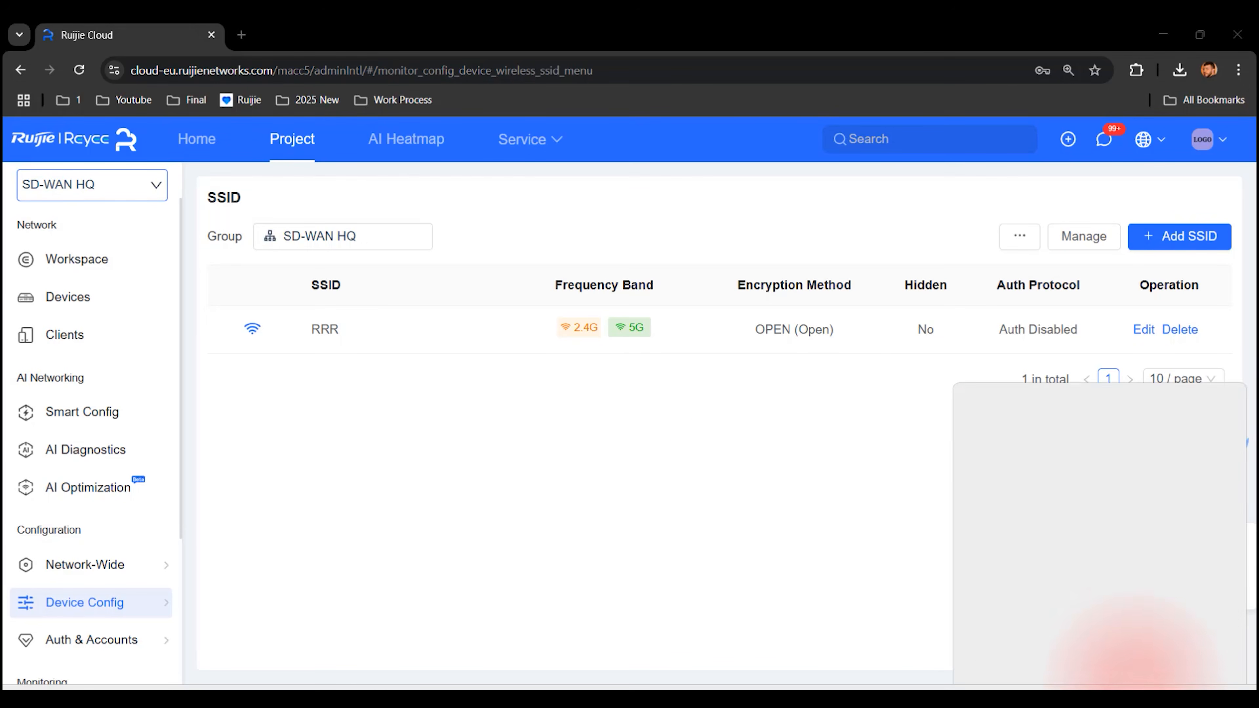
{"action": "left_click", "coordinate": [1035, 497]}
{"action": "left_click", "coordinate": [1174, 562]}
{"action": "left_click", "coordinate": [867, 565]}
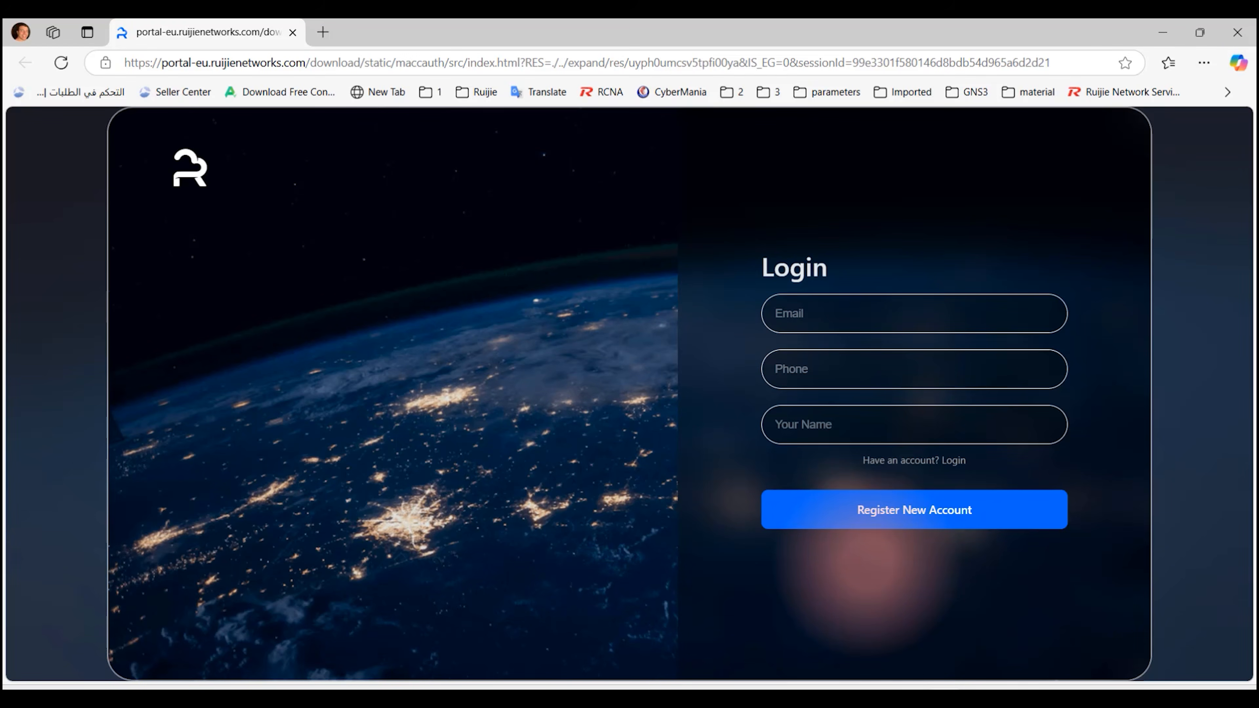
Step: Enter the visitor's name on the registration portal and begin filling in the e-mail
{"action": "type", "text": "Ahmed"}
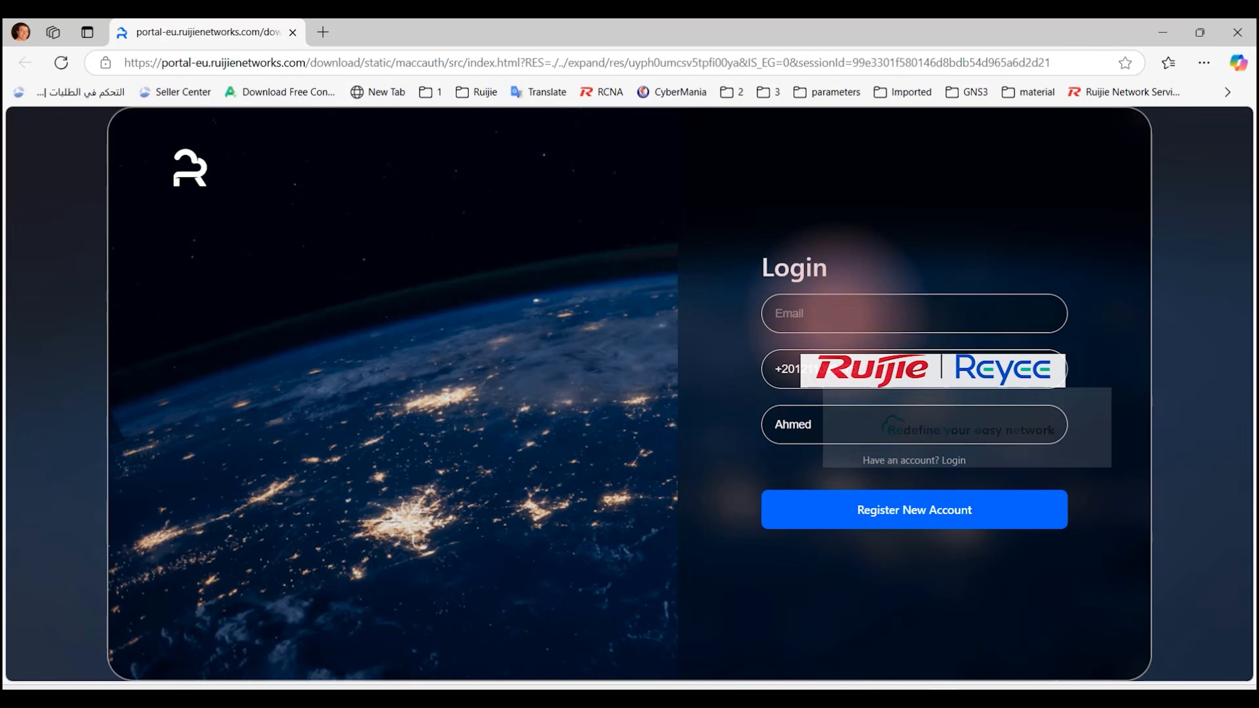
{"action": "left_click", "coordinate": [836, 314]}
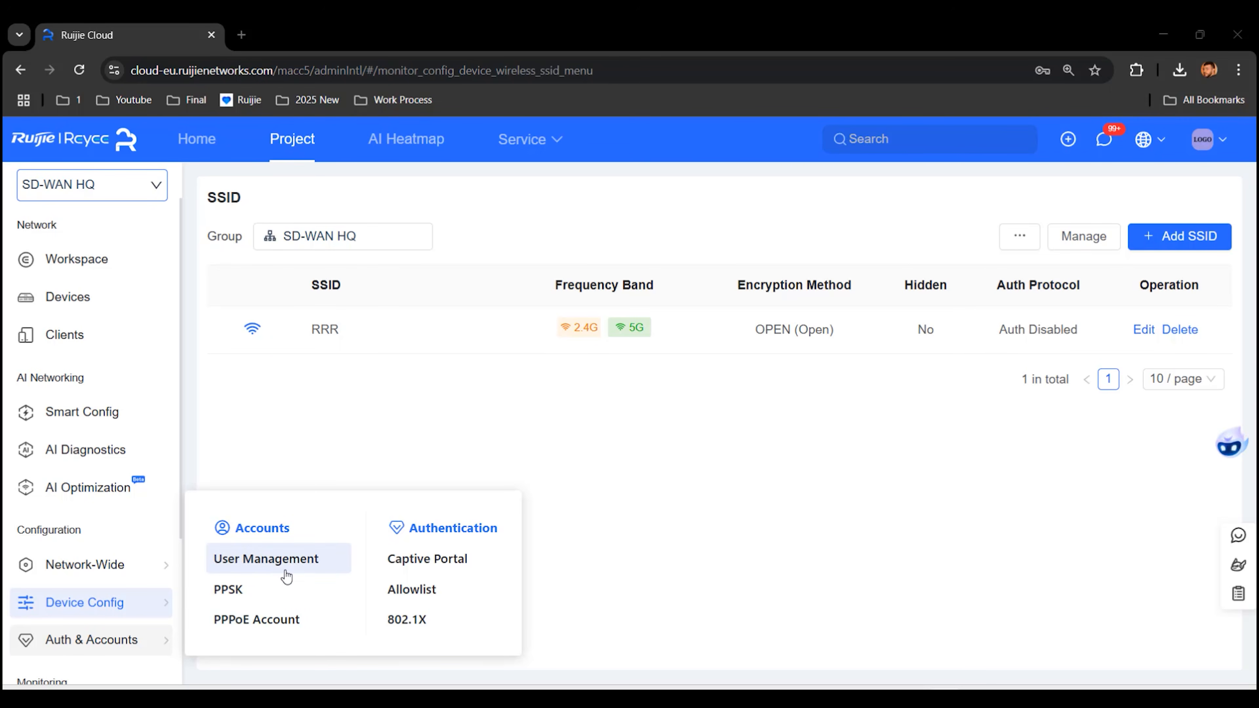
Step: Export the Registration accounts list from User Management and show the downloaded file in its folder
{"action": "left_click", "coordinate": [243, 564]}
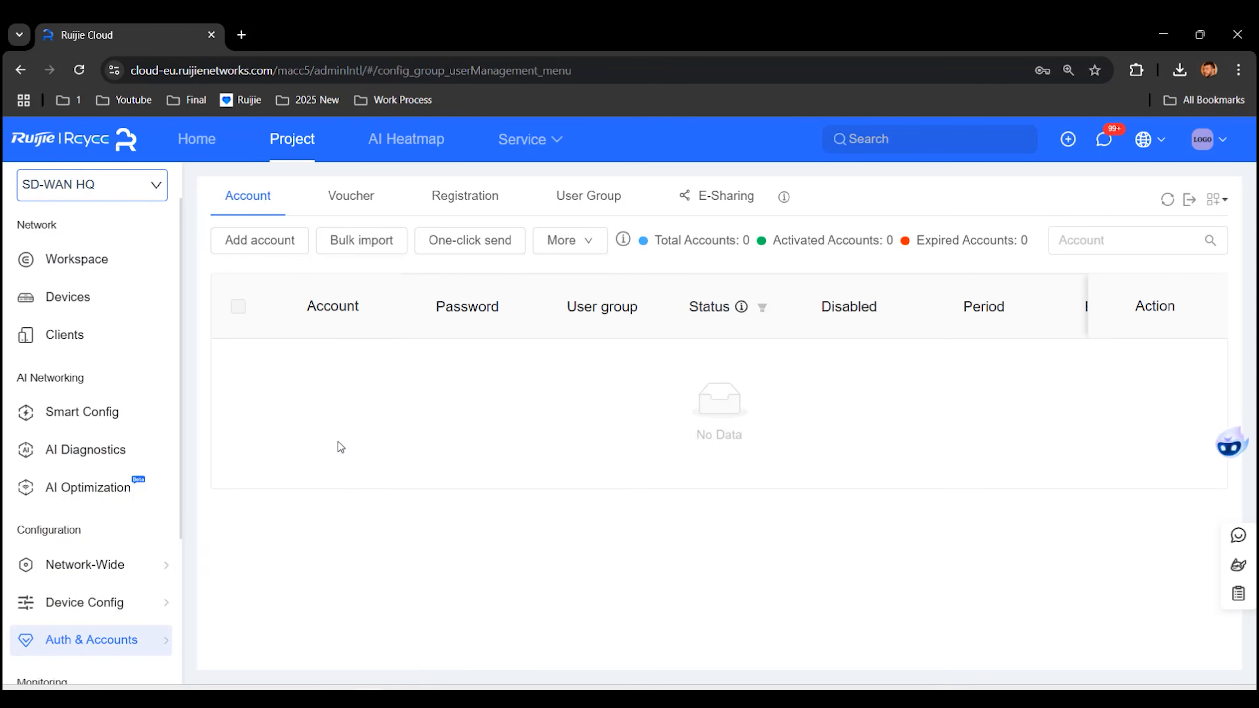
{"action": "left_click", "coordinate": [462, 210]}
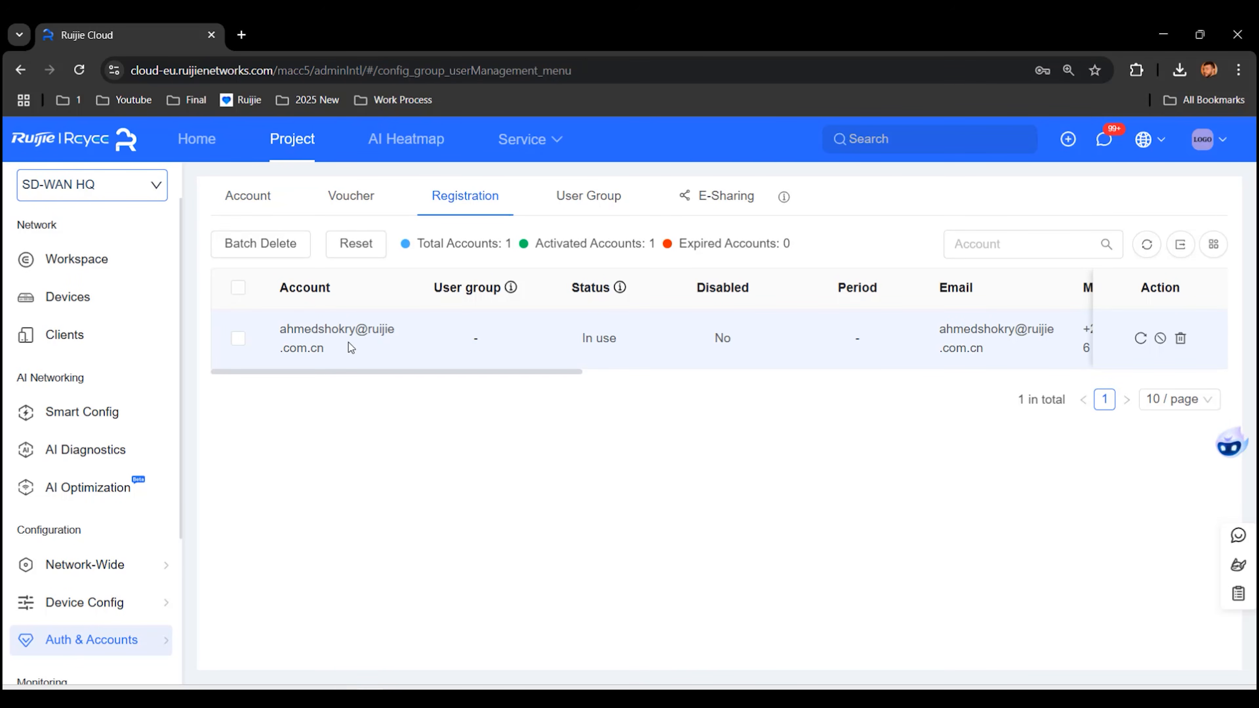
{"action": "mouse_move", "coordinate": [348, 371]}
{"action": "left_mouse_down"}
{"action": "mouse_move", "coordinate": [688, 376]}
{"action": "mouse_move", "coordinate": [829, 358]}
{"action": "mouse_move", "coordinate": [570, 392]}
{"action": "mouse_move", "coordinate": [347, 380]}
{"action": "left_mouse_up"}
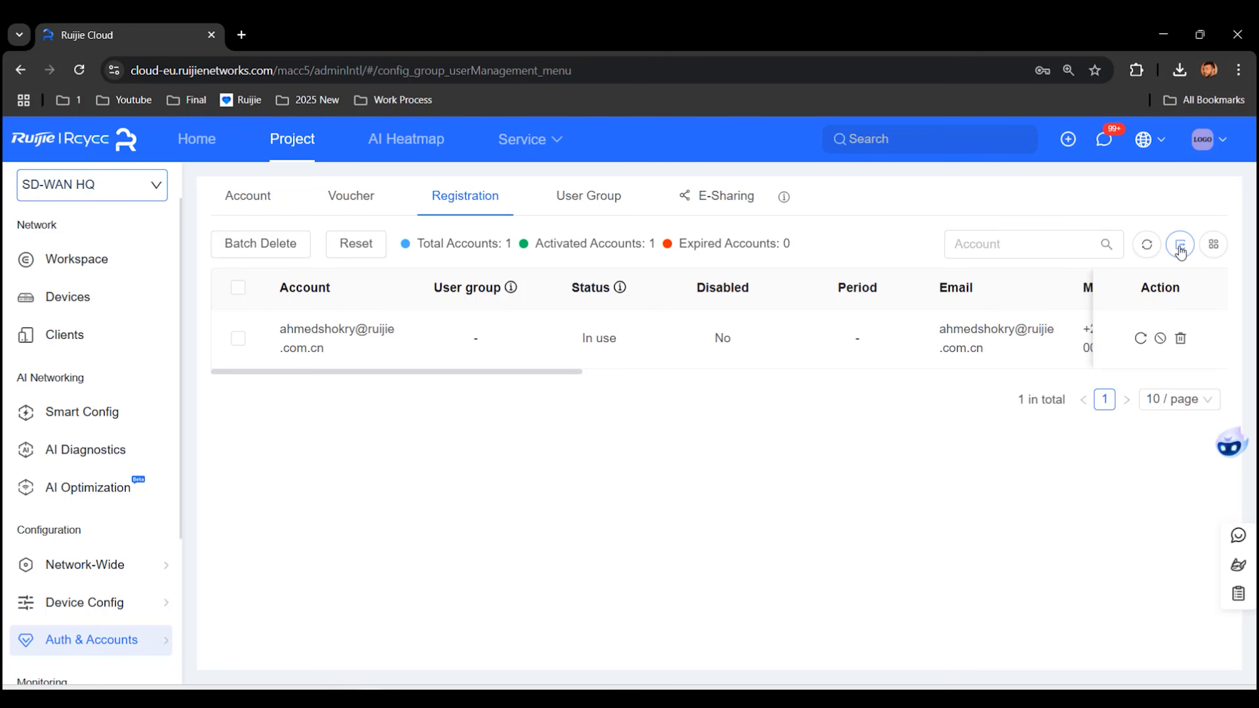
{"action": "left_click", "coordinate": [1180, 247]}
{"action": "left_click", "coordinate": [1137, 108]}
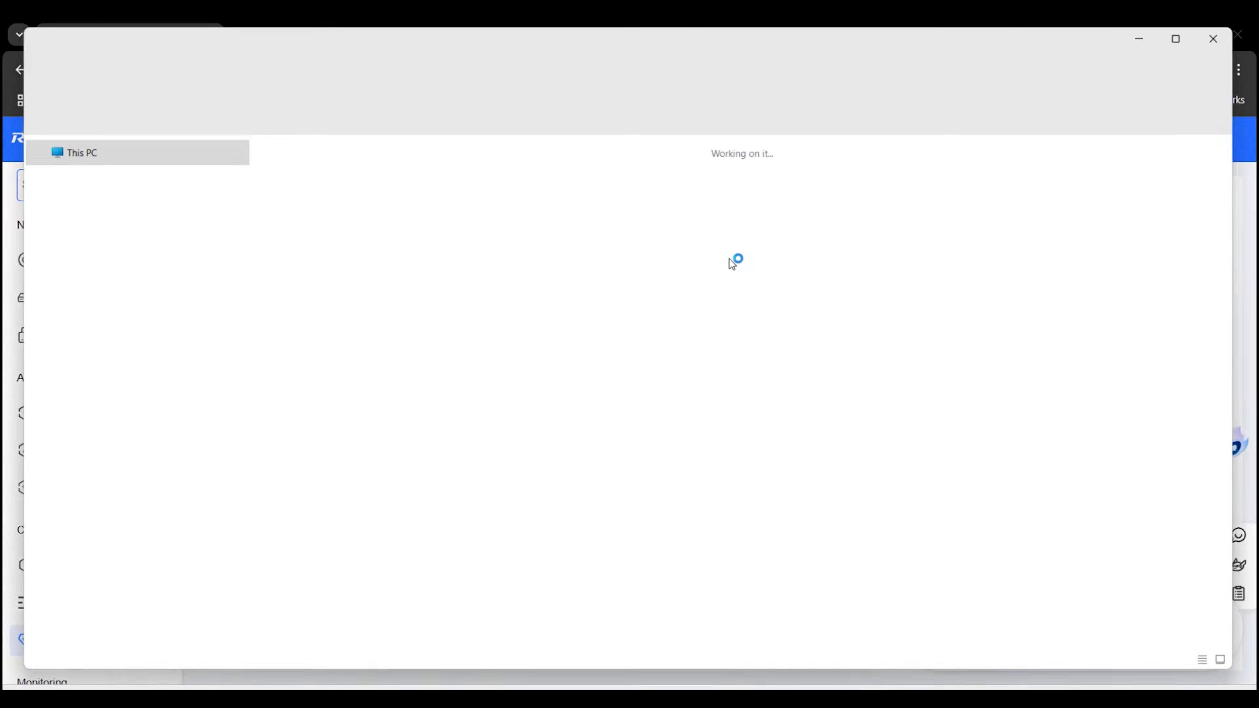
Step: Open RegistrationAccount.xlsx and widen columns A, F and G to show account, e-mail and mobile
{"action": "double_click", "coordinate": [338, 273]}
{"action": "left_click_drag", "start_coordinate": [373, 143], "coordinate": [646, 142]}
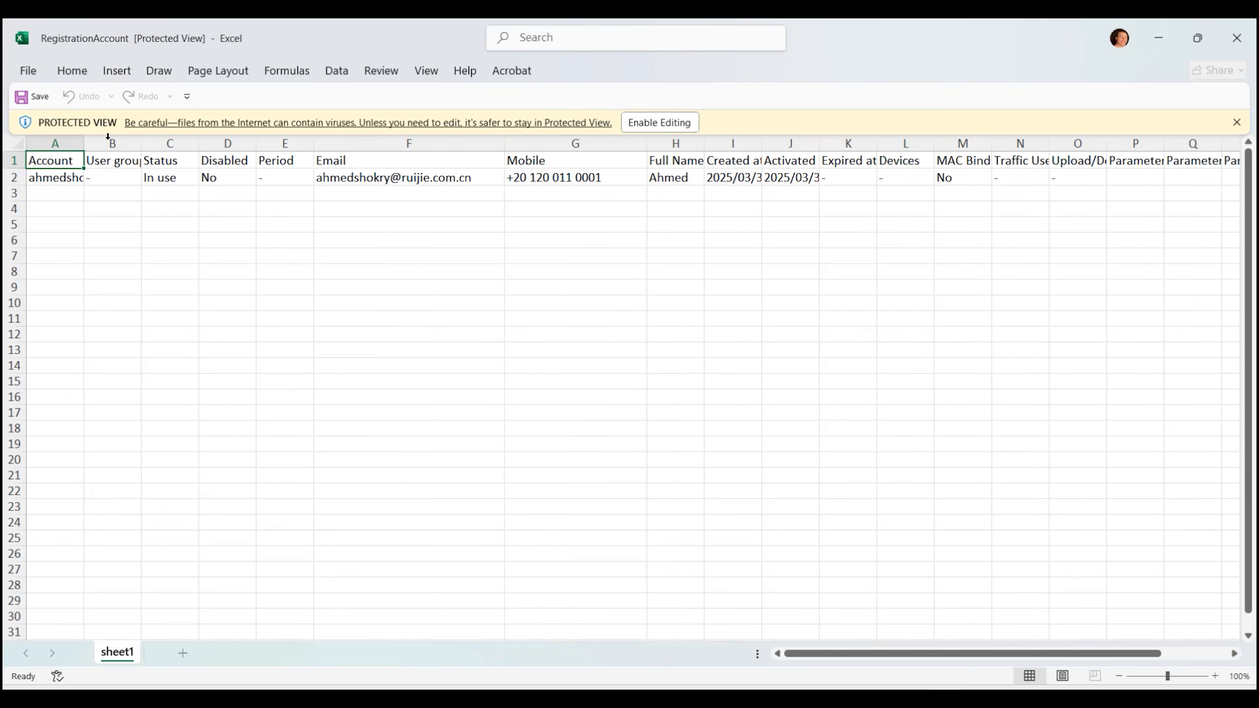
{"action": "left_click_drag", "start_coordinate": [82, 141], "coordinate": [229, 144]}
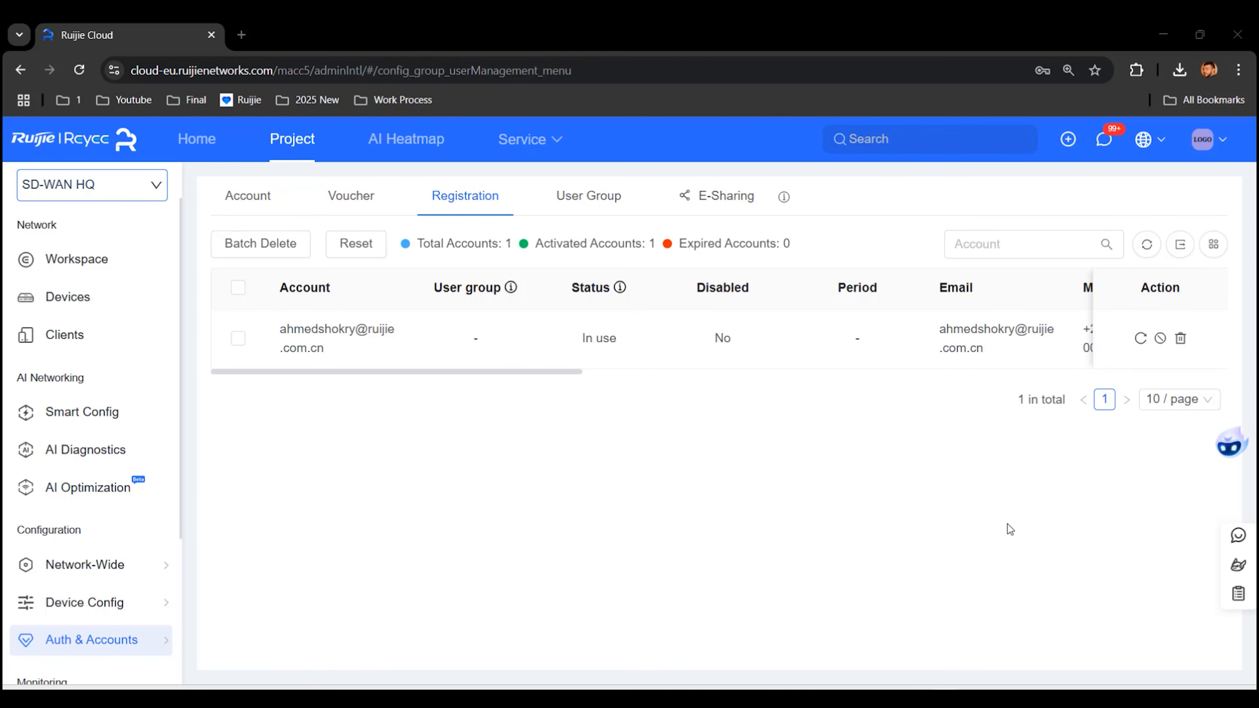
Step: Edit the RRR captive portal policy and open its RRR portal page card for editing
{"action": "mouse_move", "coordinate": [102, 652]}
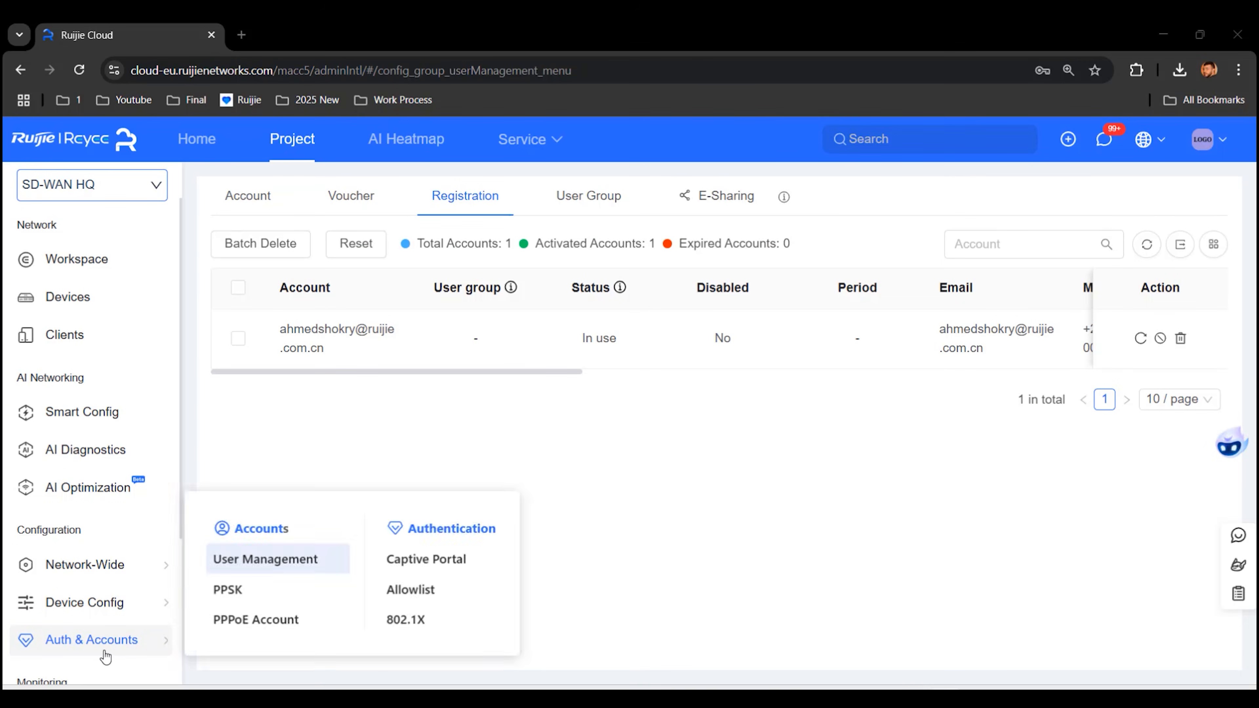
{"action": "left_click", "coordinate": [448, 560]}
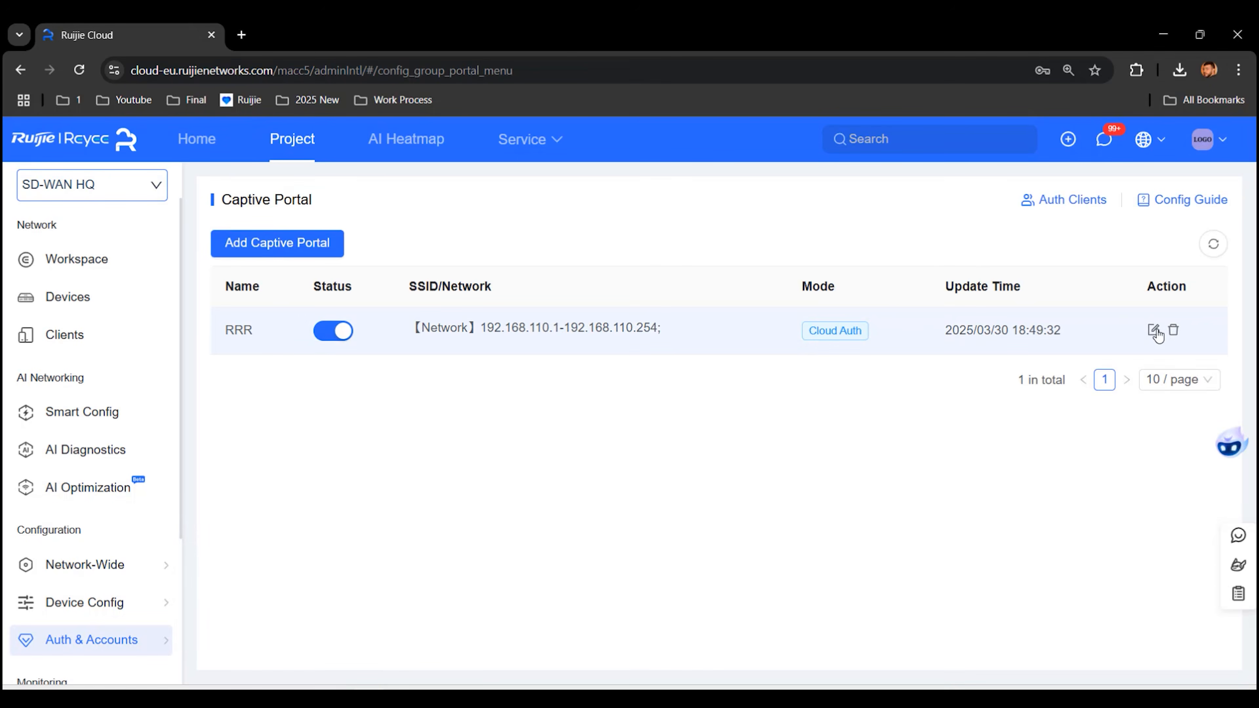
{"action": "left_click", "coordinate": [1154, 331]}
{"action": "scroll", "coordinate": [915, 332], "scroll_direction": "down", "scroll_amount": 10}
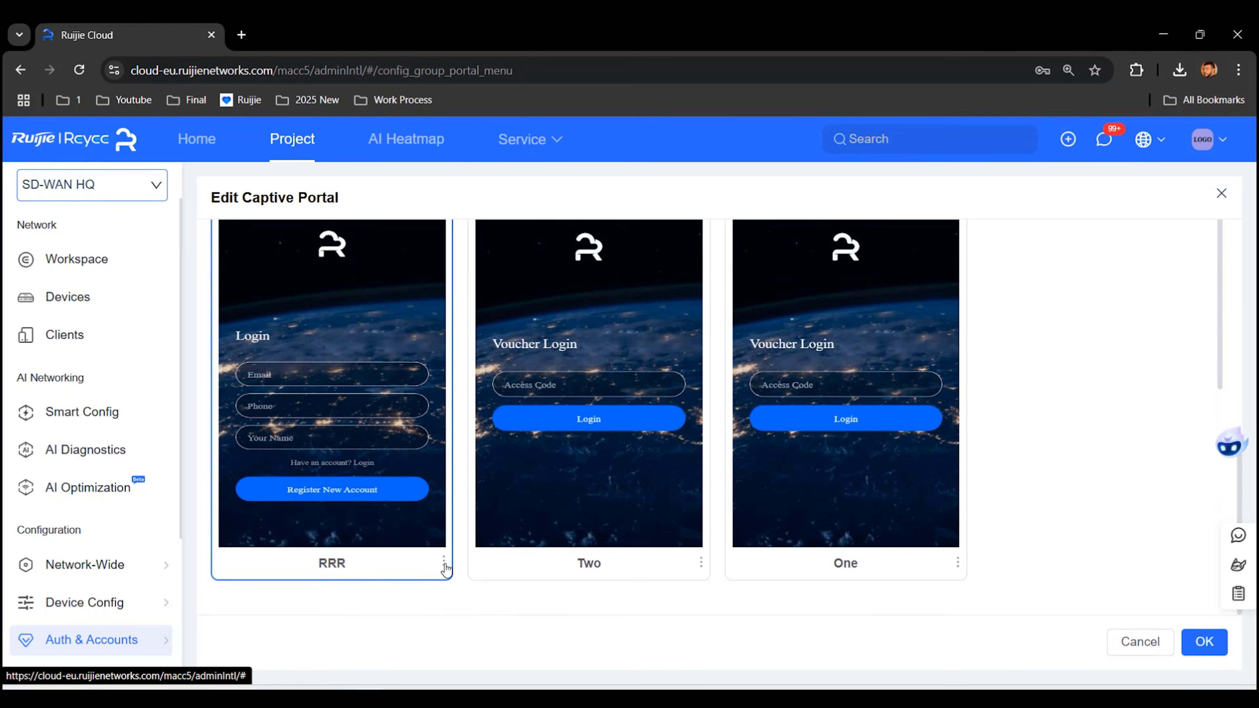
{"action": "left_click", "coordinate": [444, 563]}
{"action": "left_click", "coordinate": [373, 486]}
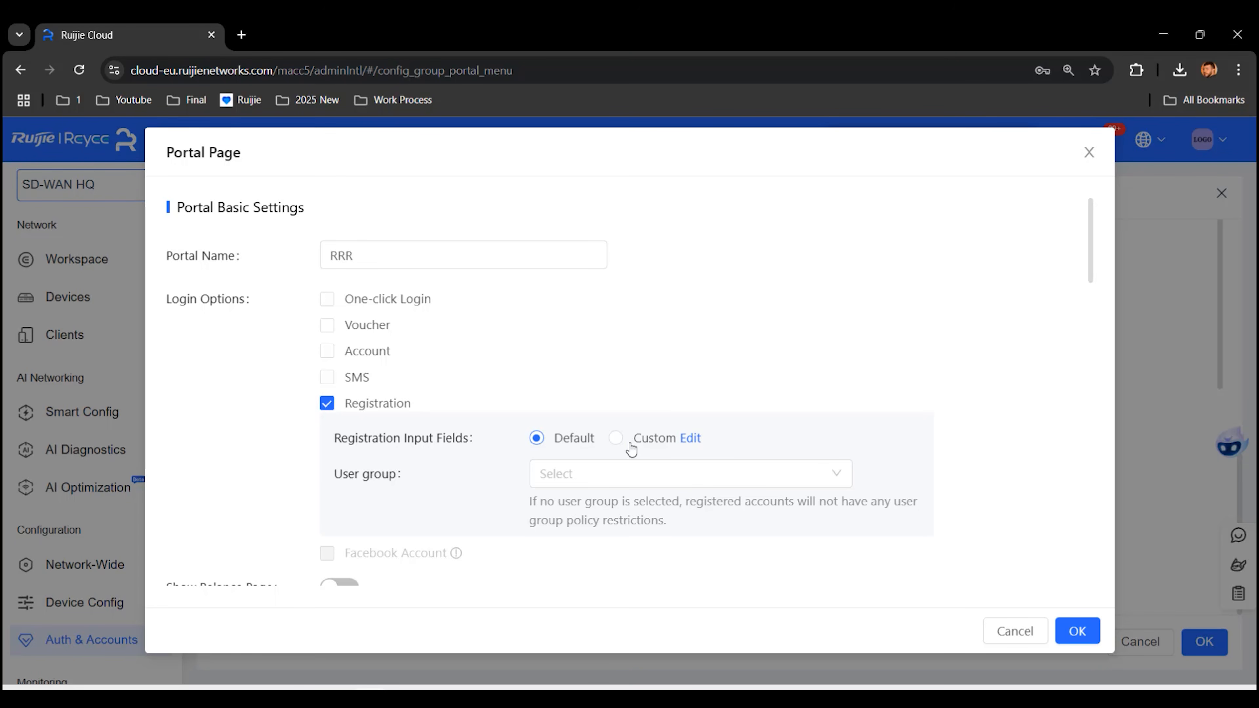
Step: Switch registration to Custom fields and add a mandatory Parameter1 named Gender
{"action": "left_click", "coordinate": [616, 438]}
{"action": "scroll", "coordinate": [644, 397], "scroll_direction": "down", "scroll_amount": 2}
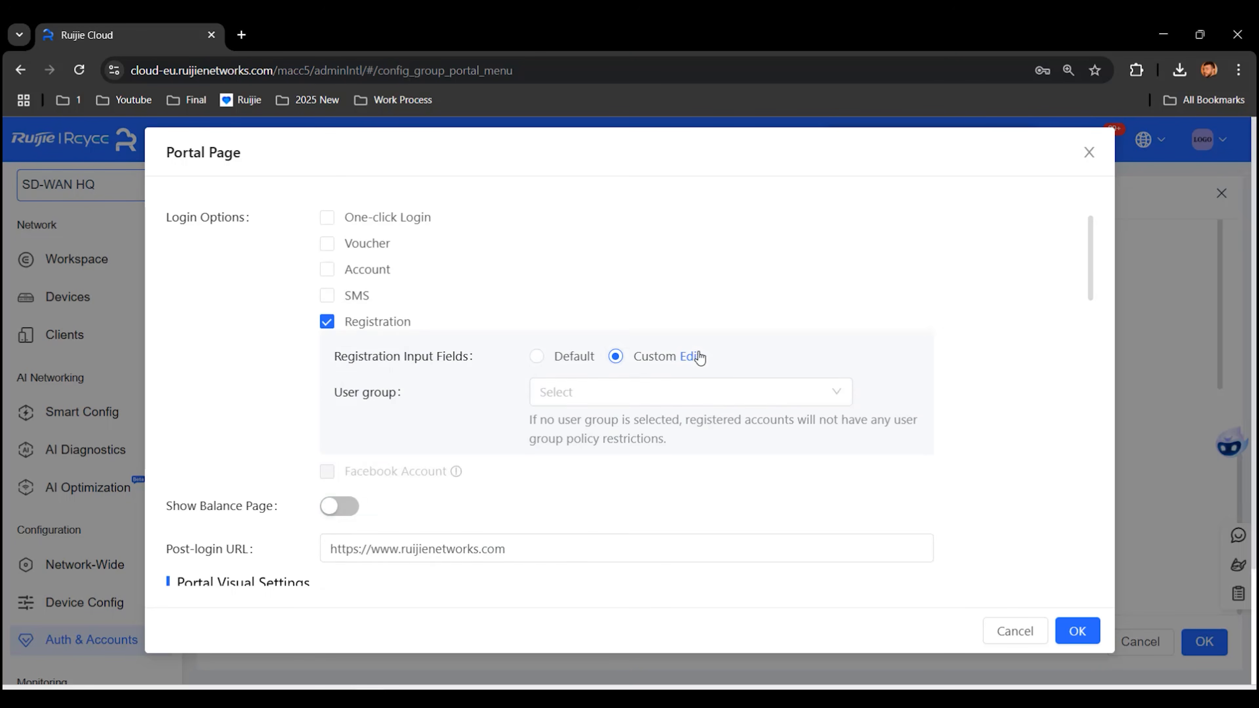
{"action": "left_click", "coordinate": [691, 358]}
{"action": "left_click", "coordinate": [186, 497]}
{"action": "type", "text": "Gender"}
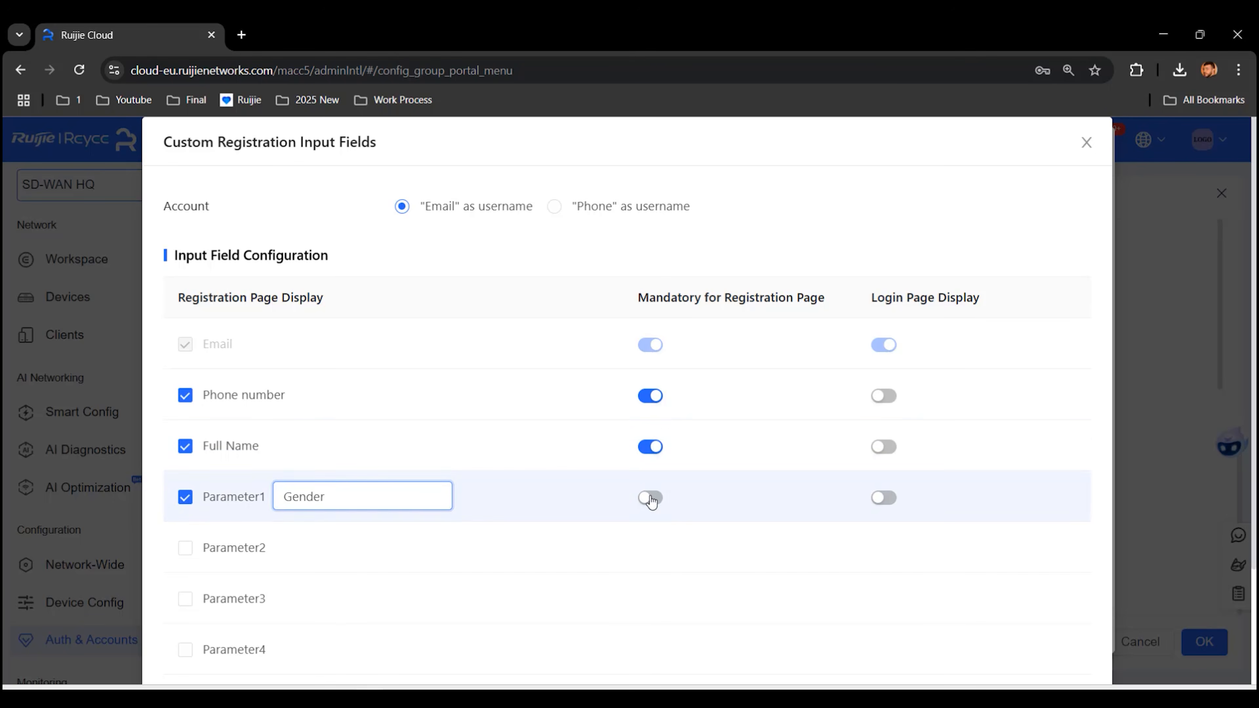
{"action": "left_click", "coordinate": [660, 506]}
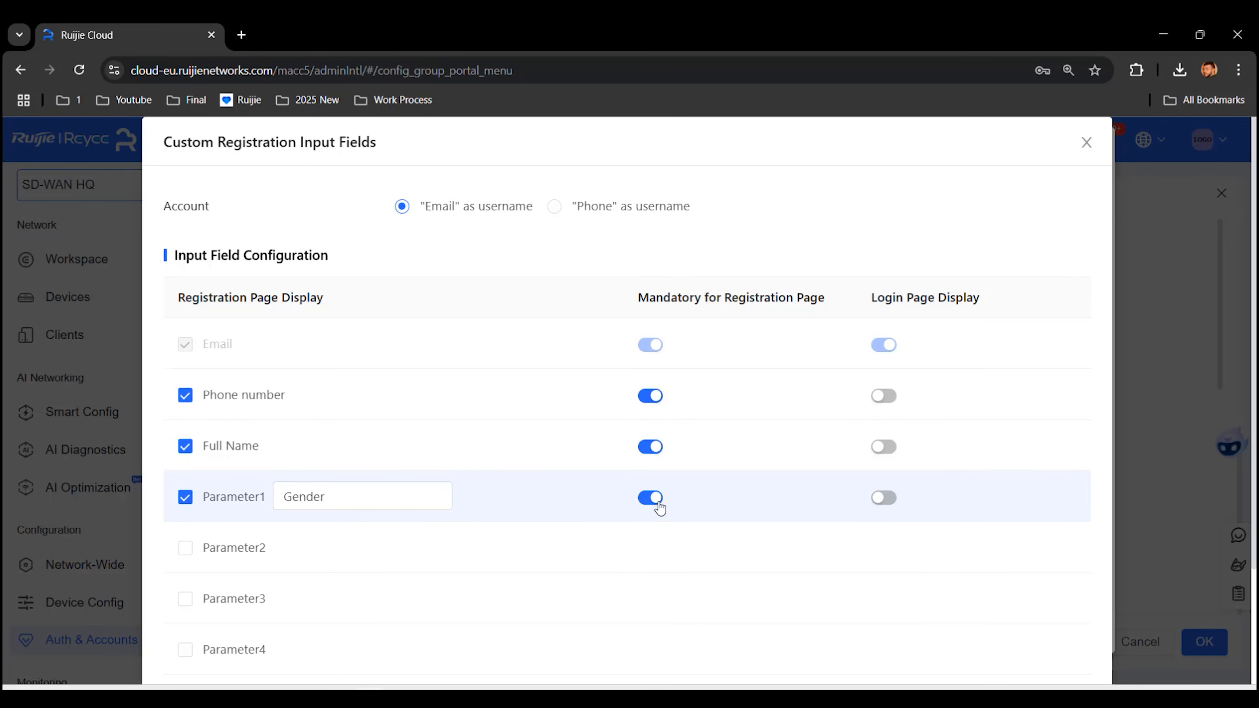
{"action": "scroll", "coordinate": [695, 472], "scroll_direction": "down", "scroll_amount": 3}
{"action": "left_click", "coordinate": [1074, 641]}
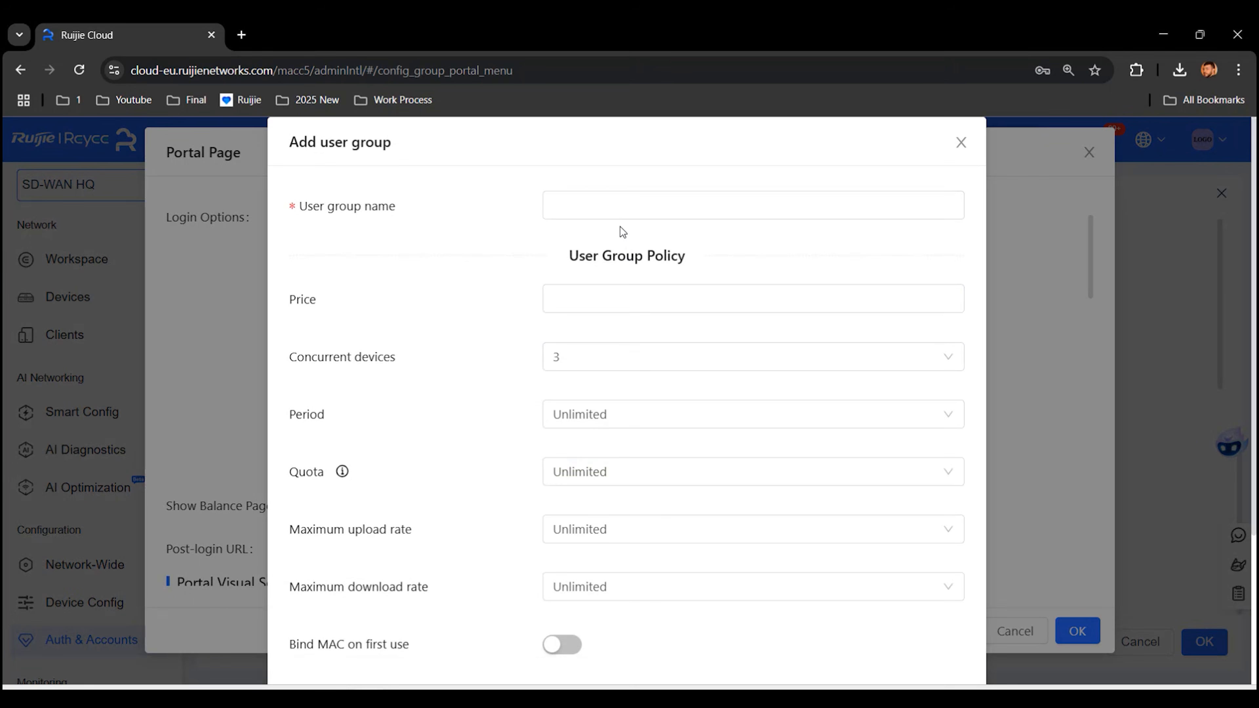
Step: Create user group ttt with 30 minutes, 2 GB quota and 10 Mbps download, then save the page
{"action": "left_click", "coordinate": [617, 203]}
{"action": "type", "text": "ttt"}
{"action": "left_click", "coordinate": [597, 414]}
{"action": "left_click", "coordinate": [590, 477]}
{"action": "left_click", "coordinate": [595, 472]}
{"action": "left_click", "coordinate": [610, 409]}
{"action": "left_click", "coordinate": [623, 529]}
{"action": "left_click", "coordinate": [630, 586]}
{"action": "left_click", "coordinate": [634, 526]}
{"action": "scroll", "coordinate": [743, 570], "scroll_direction": "down", "scroll_amount": 4}
{"action": "left_click", "coordinate": [945, 641]}
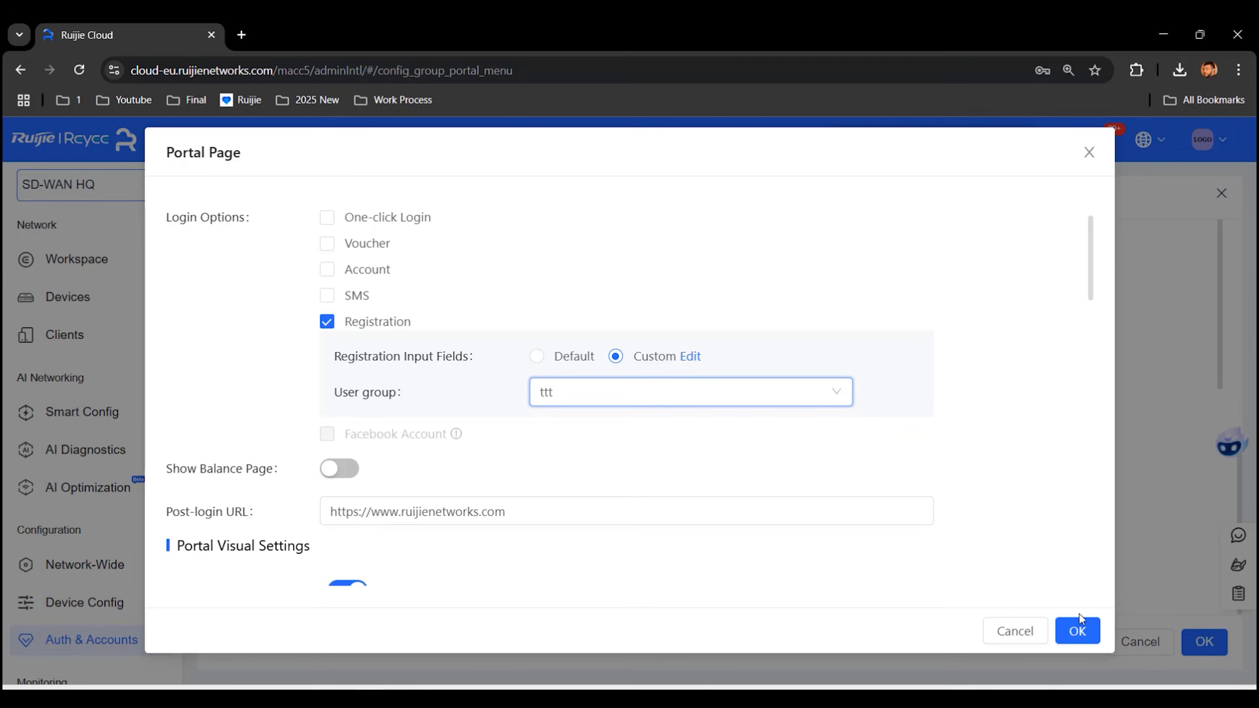
{"action": "left_click", "coordinate": [1078, 629]}
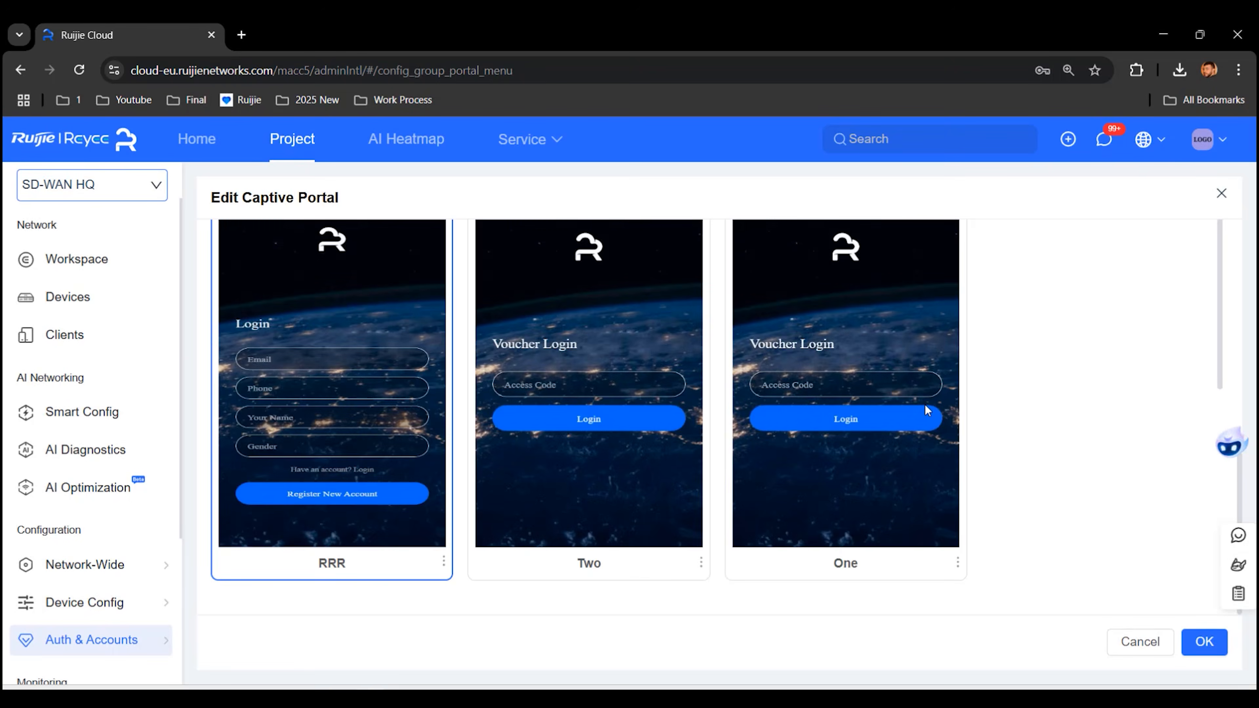
Step: Save the RRR captive portal policy and forget the RRR Wi-Fi network on the computer
{"action": "left_click", "coordinate": [1197, 638]}
{"action": "left_click", "coordinate": [1154, 698]}
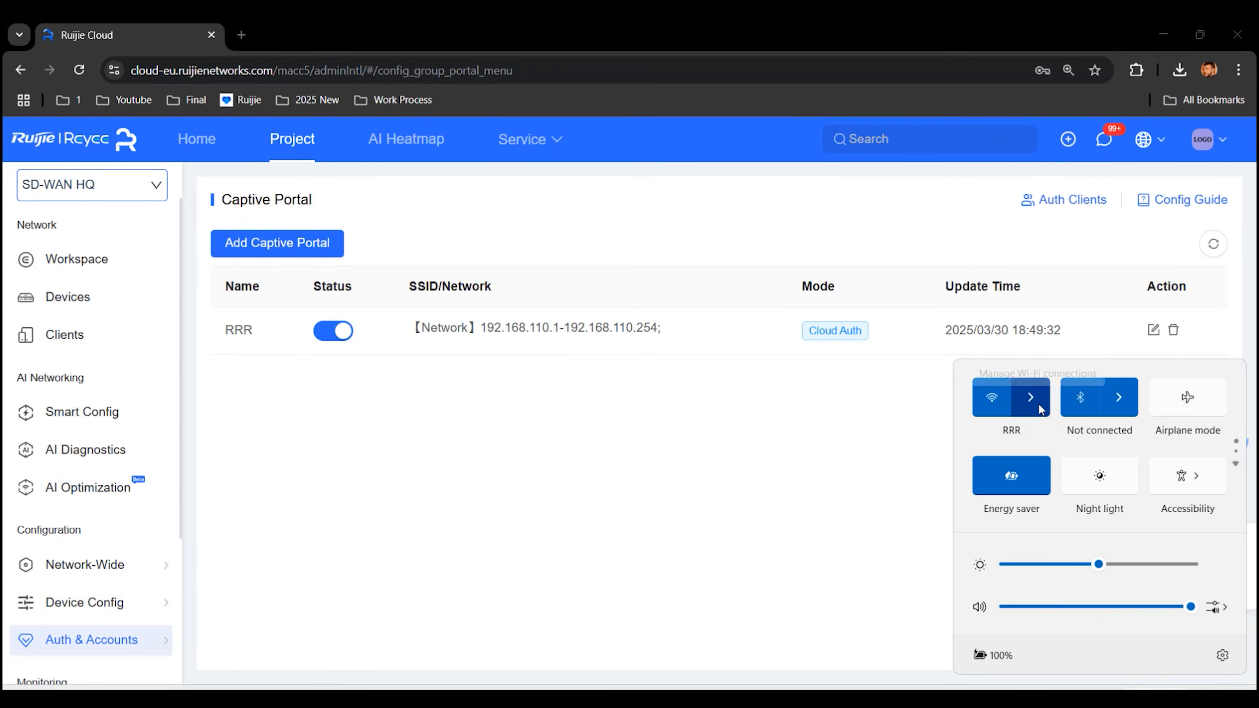
{"action": "left_click", "coordinate": [1039, 404]}
{"action": "left_click", "coordinate": [1163, 461]}
{"action": "right_click", "coordinate": [1084, 396]}
{"action": "left_click", "coordinate": [1123, 465]}
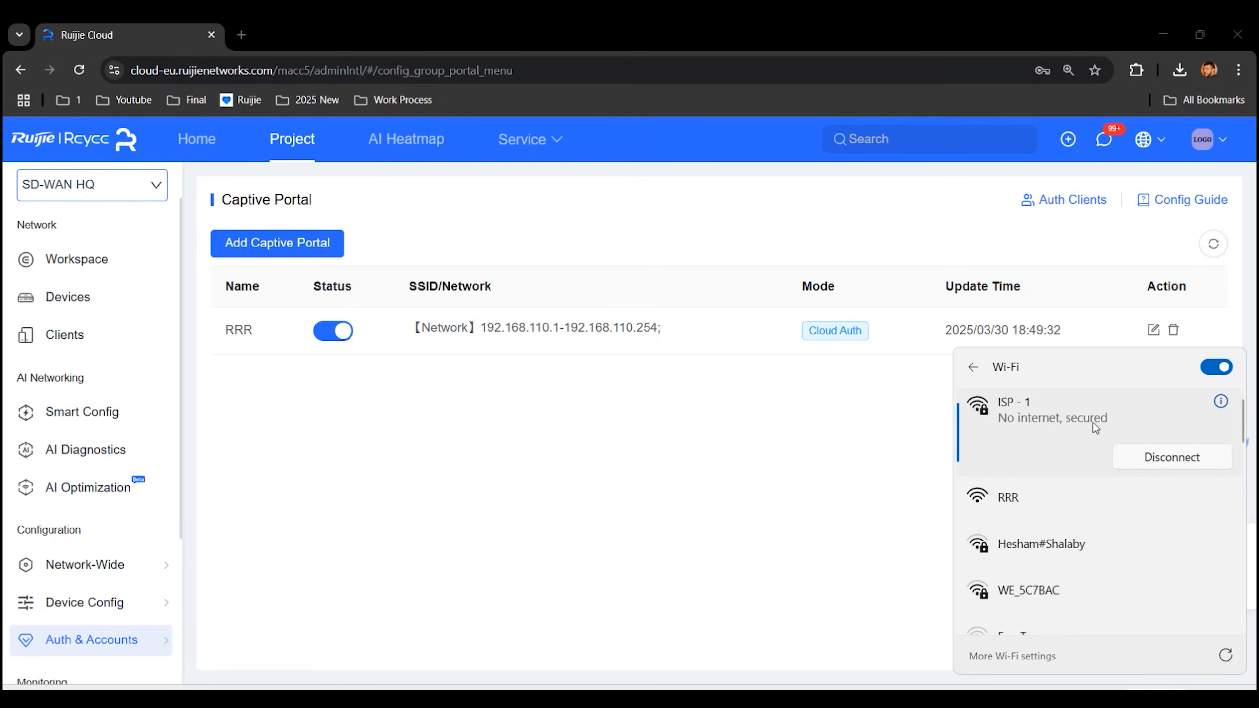
{"action": "left_click", "coordinate": [411, 536]}
Step: Delete the old registered account and reconnect to open RRR to load the updated portal
{"action": "left_click", "coordinate": [465, 197]}
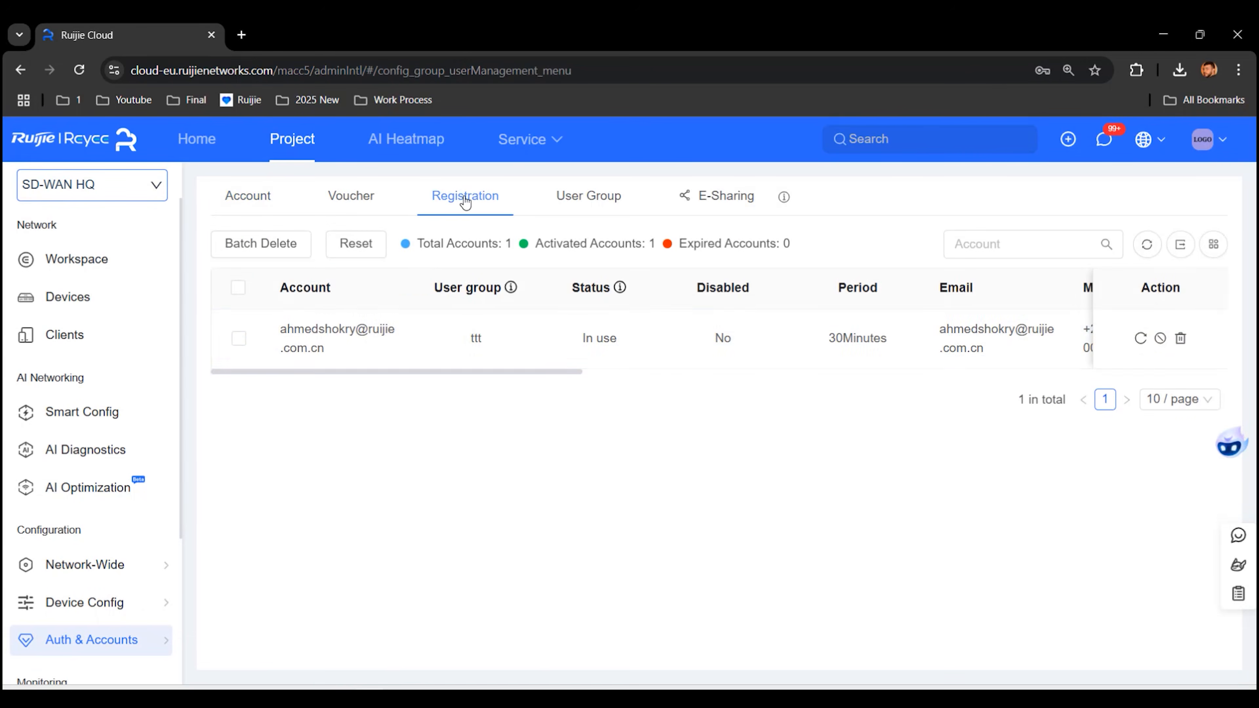
{"action": "left_click", "coordinate": [1180, 339]}
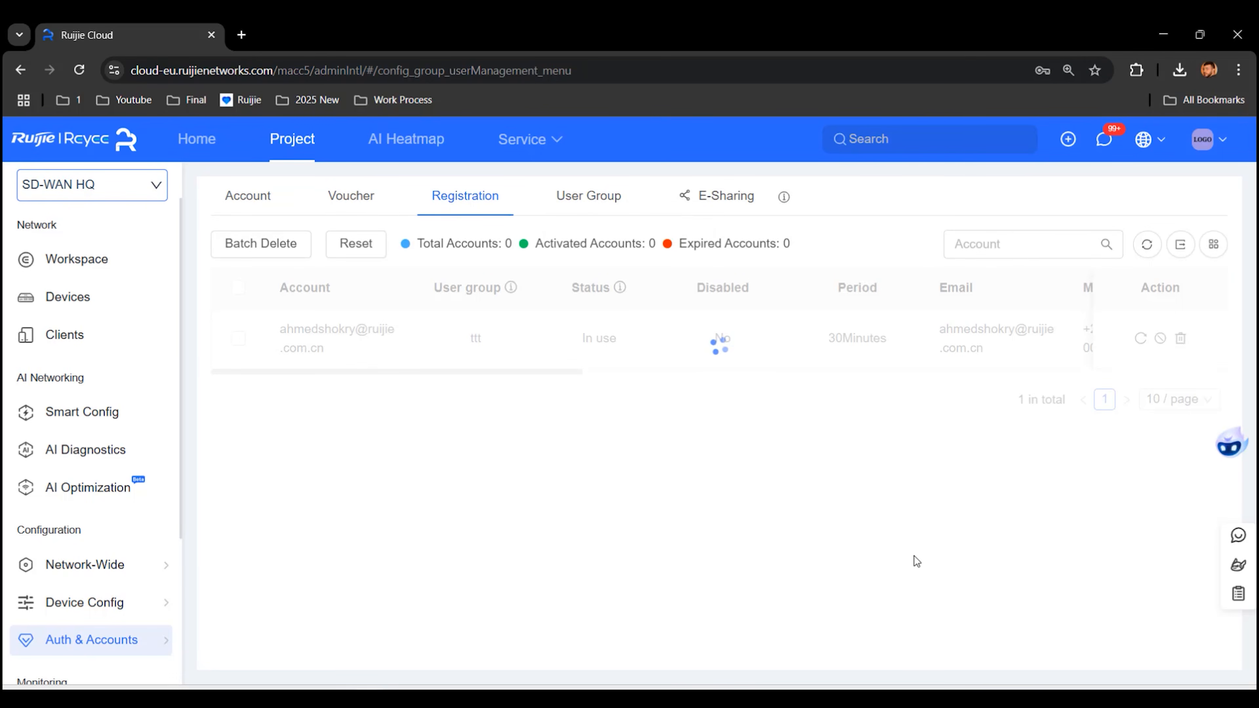
{"action": "left_click", "coordinate": [1158, 696]}
{"action": "left_click", "coordinate": [1030, 402]}
{"action": "left_click", "coordinate": [1100, 502]}
{"action": "left_click", "coordinate": [1166, 567]}
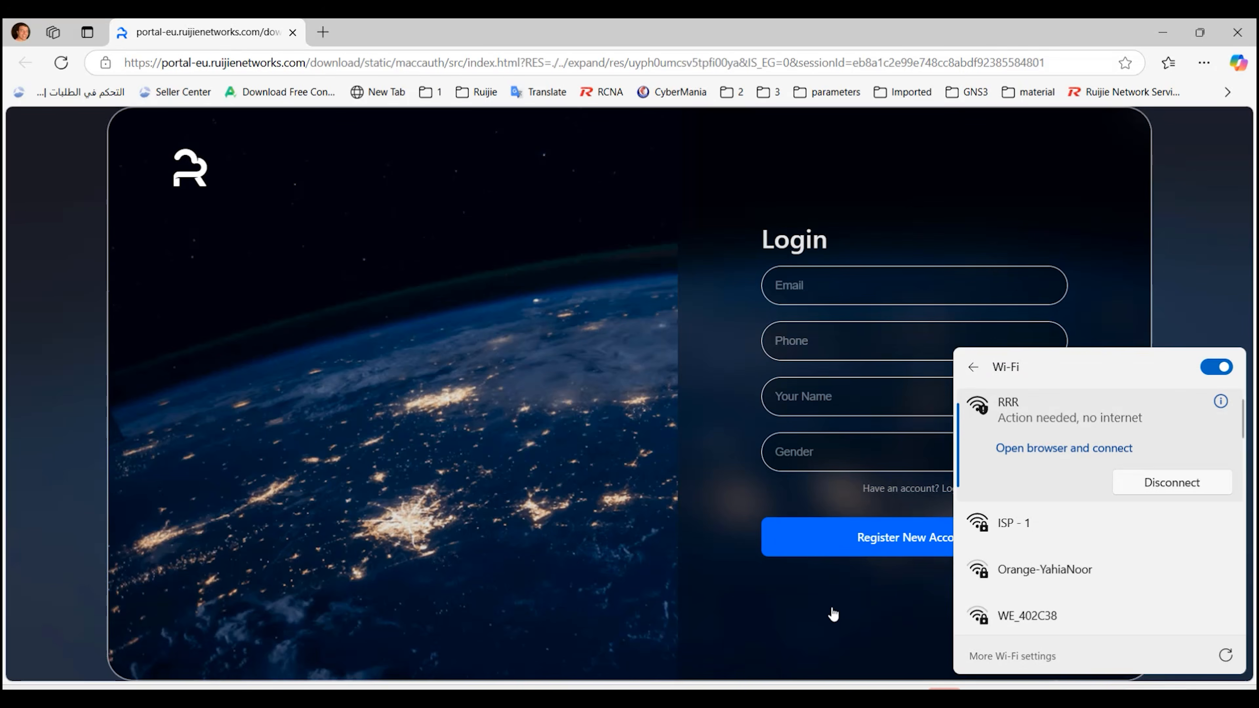
{"action": "left_click", "coordinate": [832, 614]}
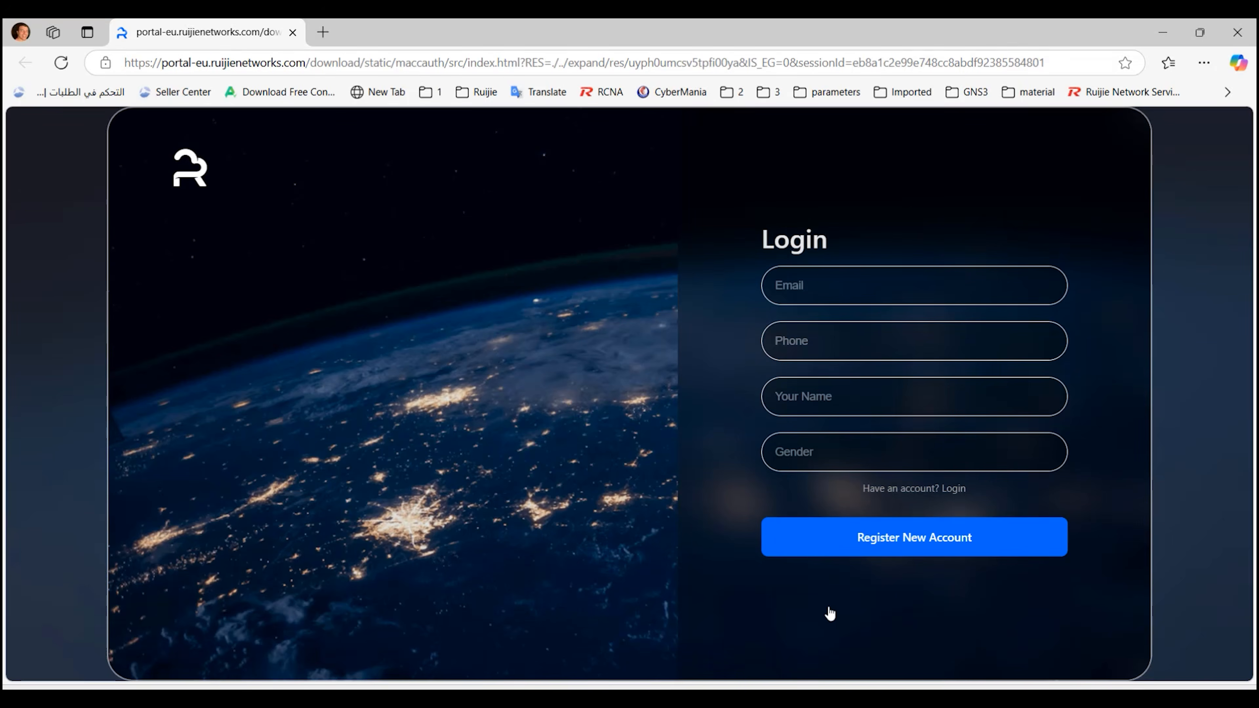